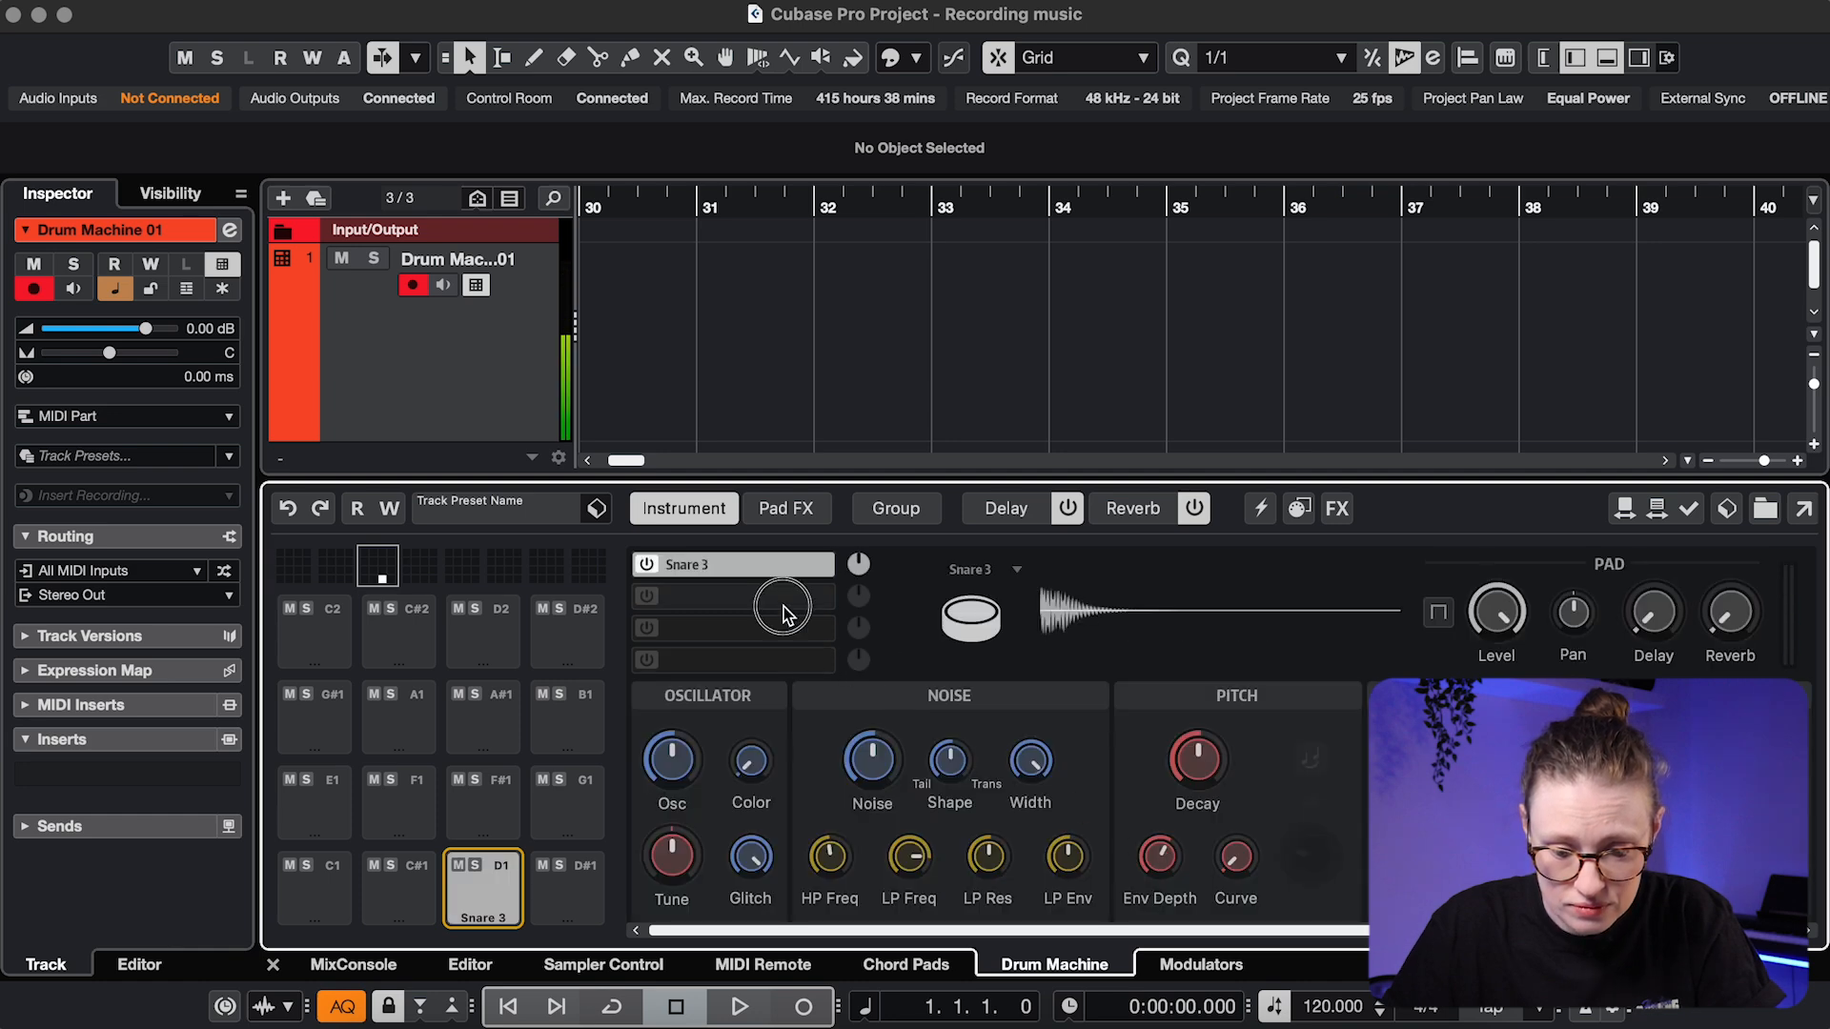
# Open the empty second sample-layer slot on the Snare 3 pad
pyautogui.click(753, 596)
# Layer Clap 1 from the Claps category onto Snare 3 and audition the pad
pyautogui.click(1235, 777)
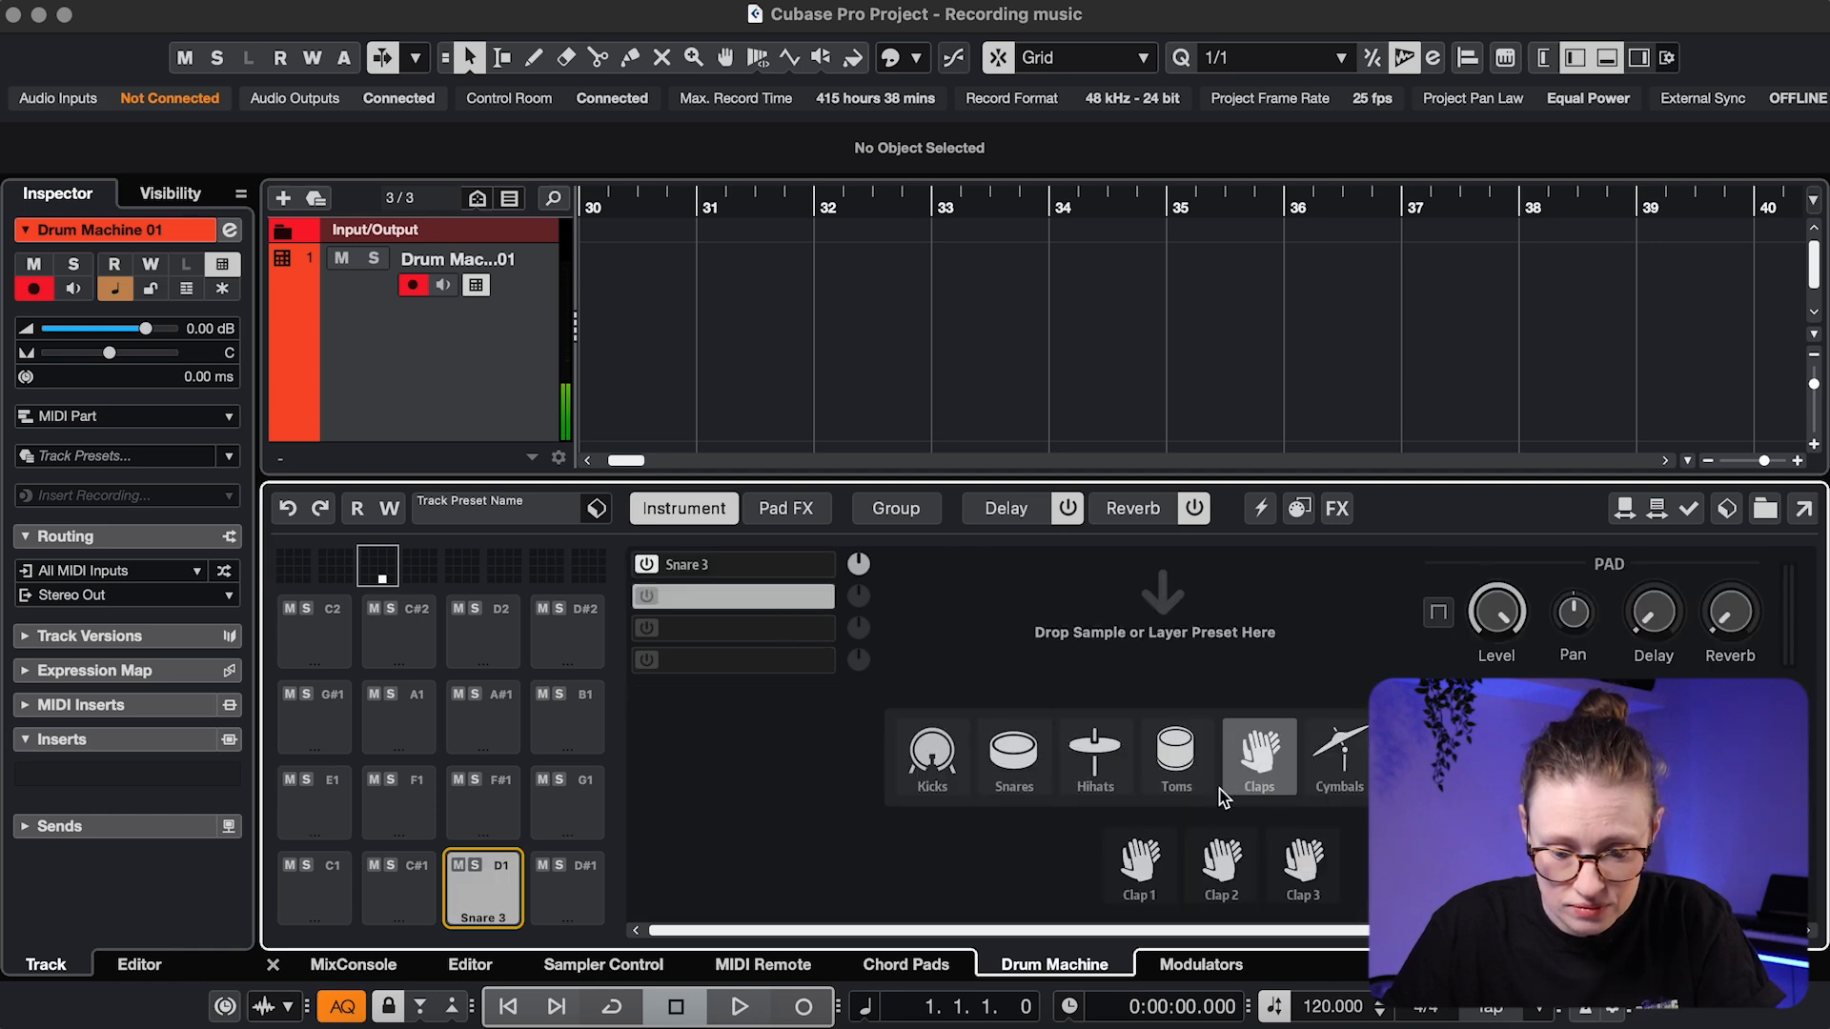
pyautogui.doubleClick(1141, 863)
pyautogui.click(503, 901)
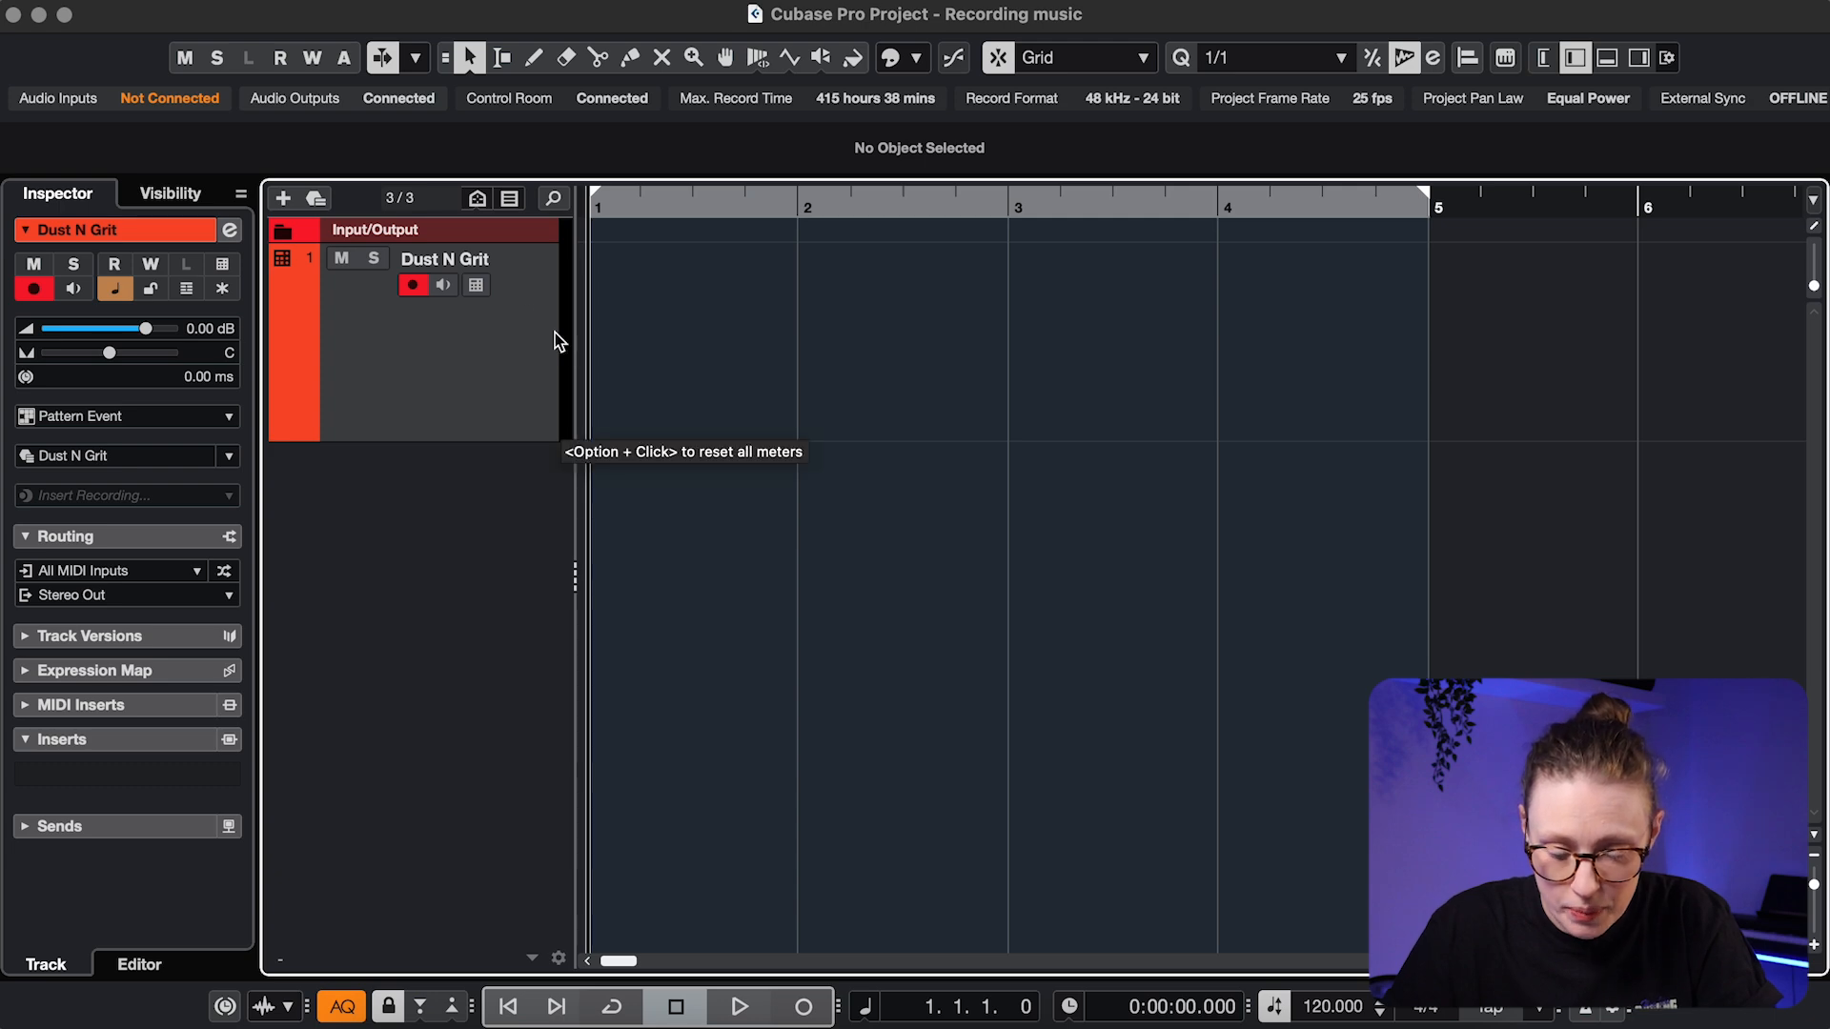
# Create a four-bar pattern event on the Dust N Grit track and open it for step editing
pyautogui.click(476, 285)
pyautogui.doubleClick(646, 349)
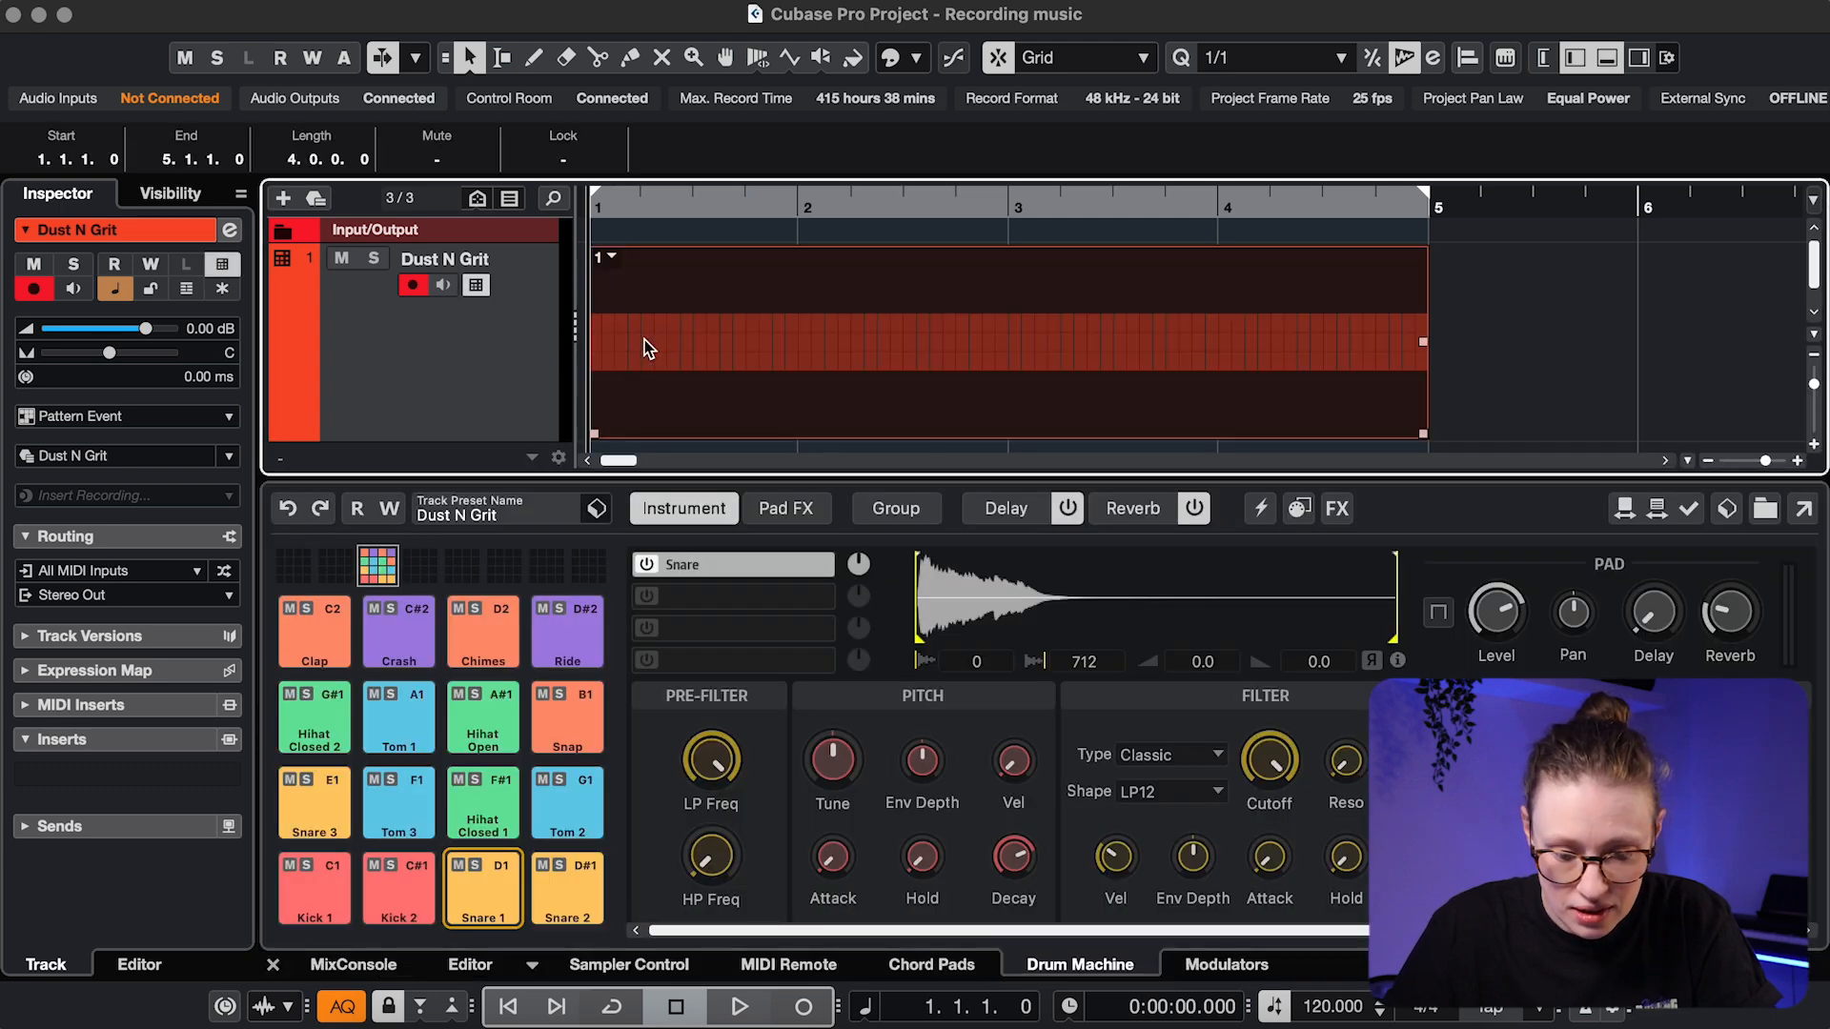
pyautogui.doubleClick(666, 414)
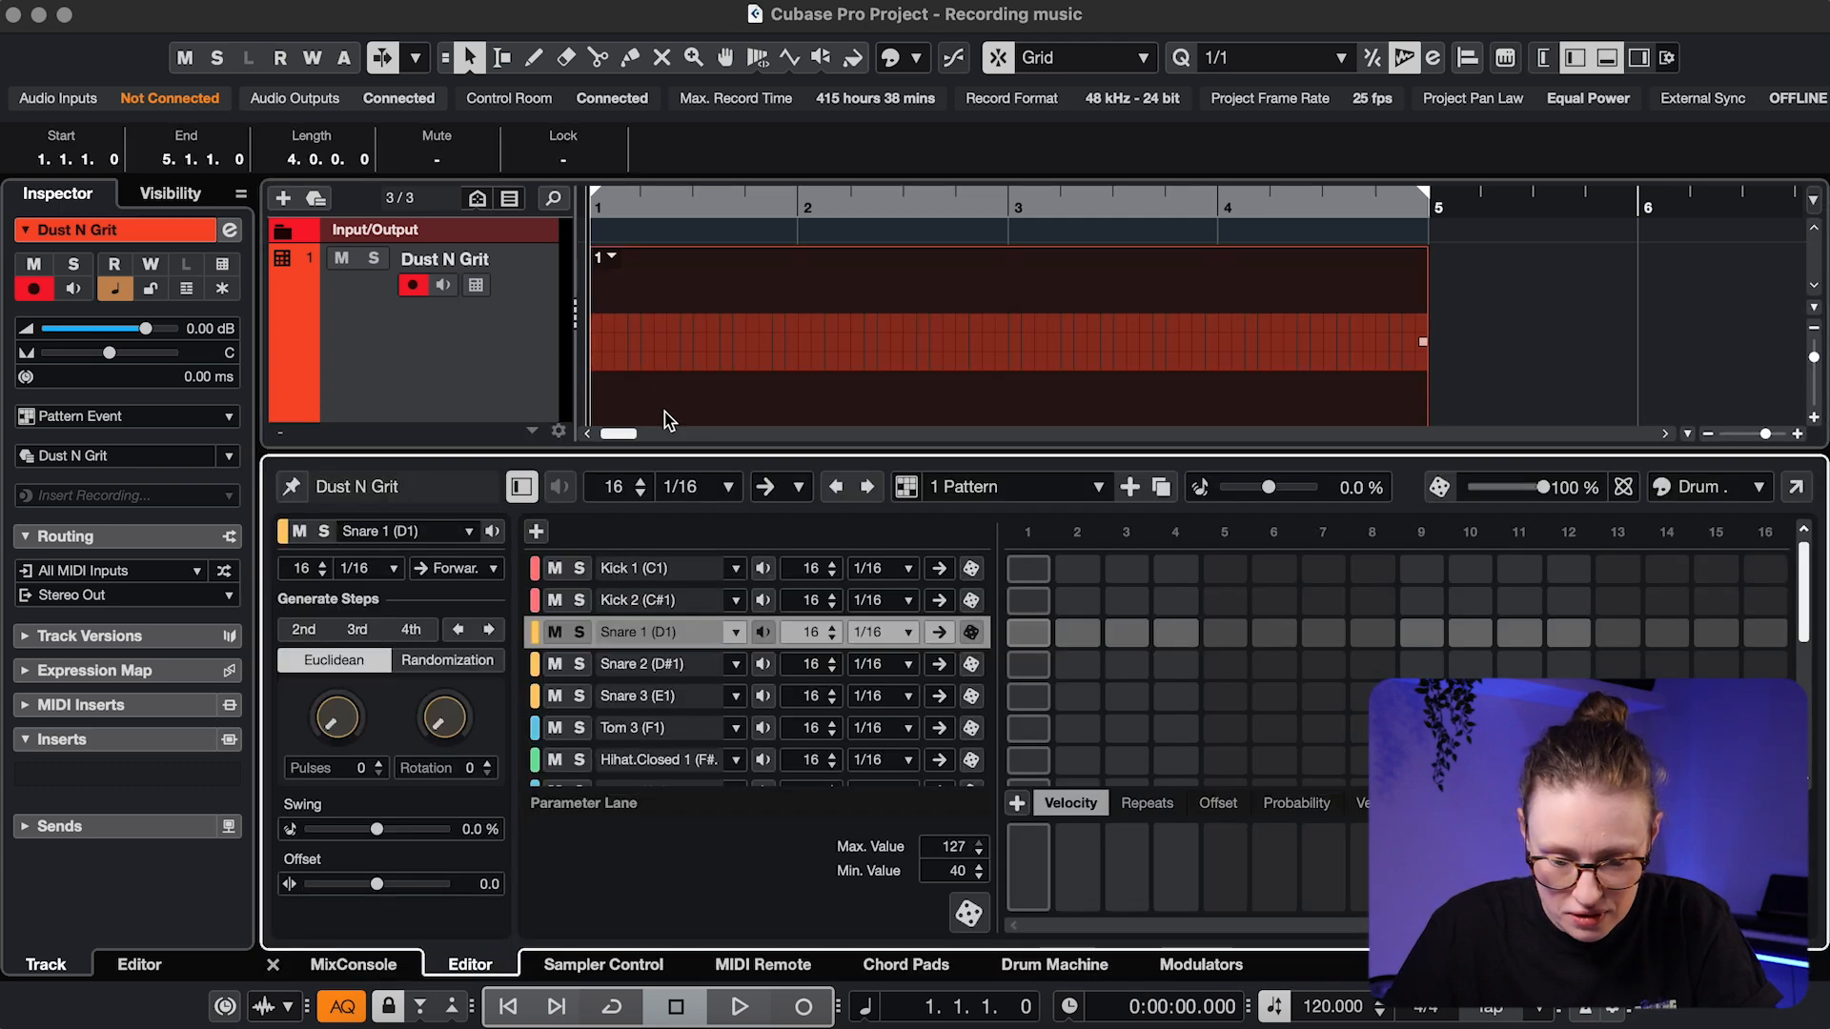
# Randomize the Kick 1, Snare 1, Tom 3 and Hihat.Closed 1 steps and play the pattern
pyautogui.click(969, 570)
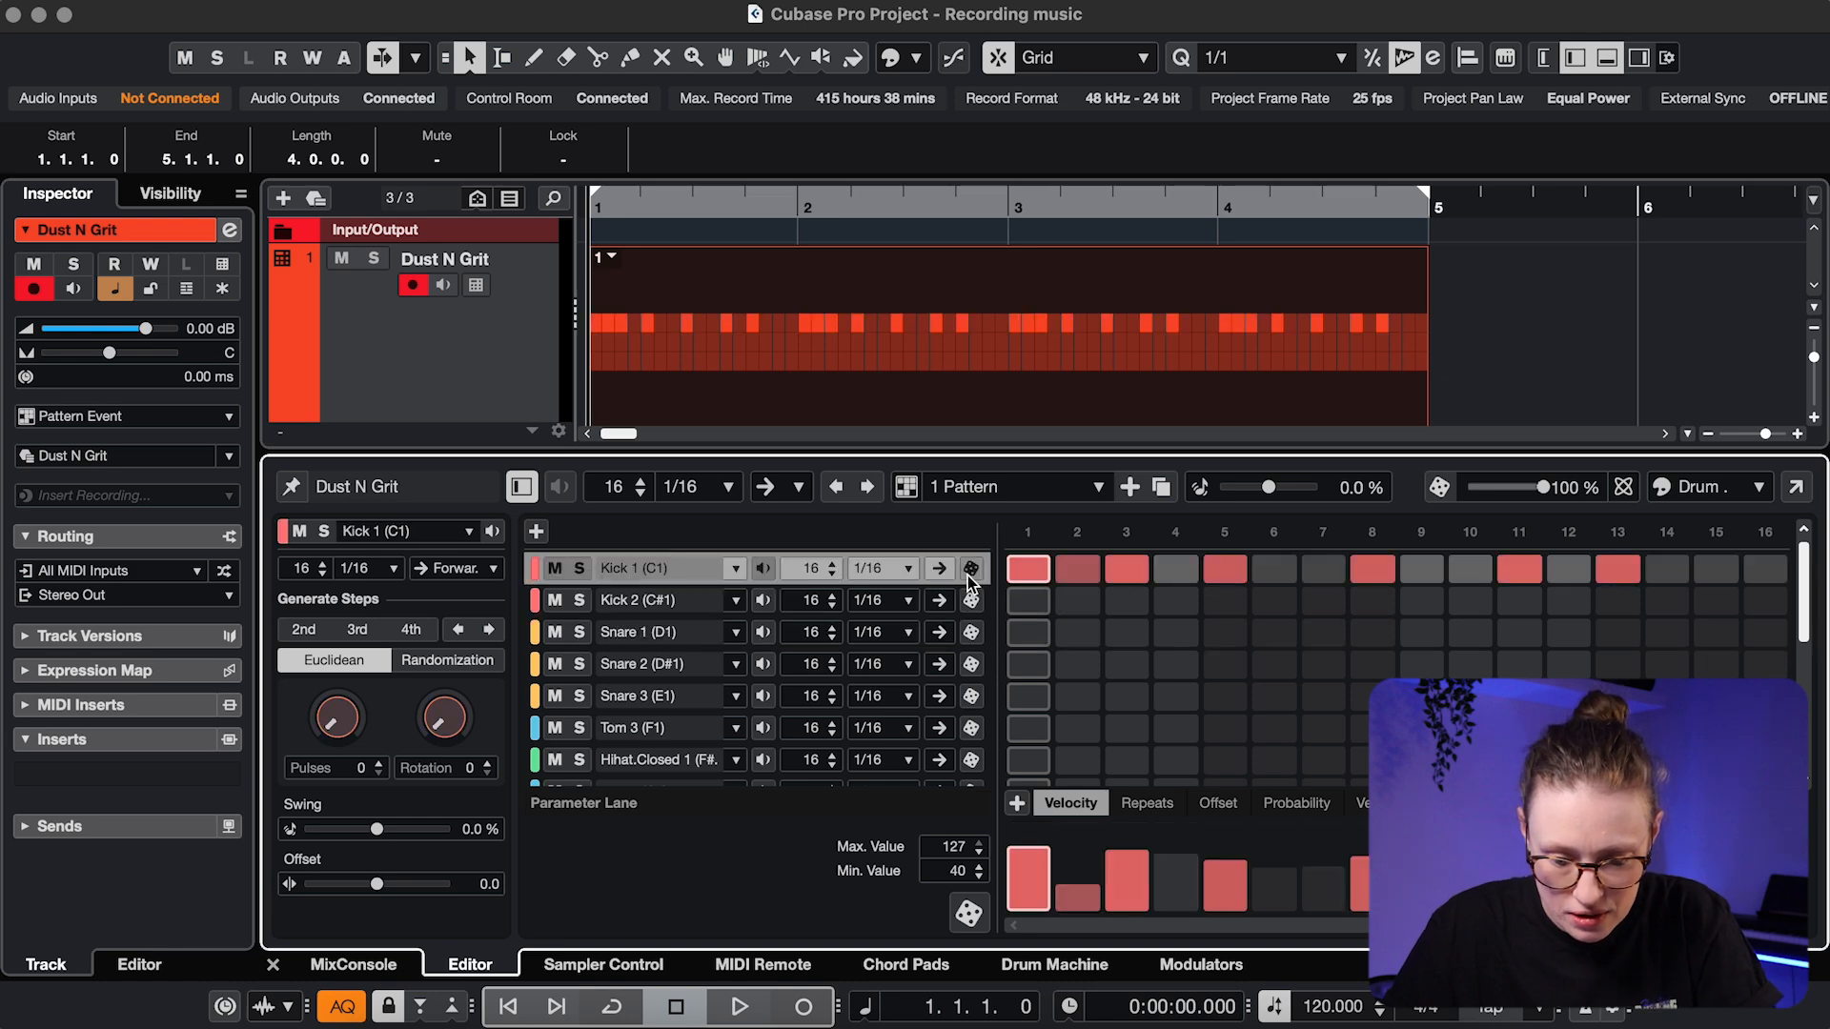
pyautogui.click(971, 632)
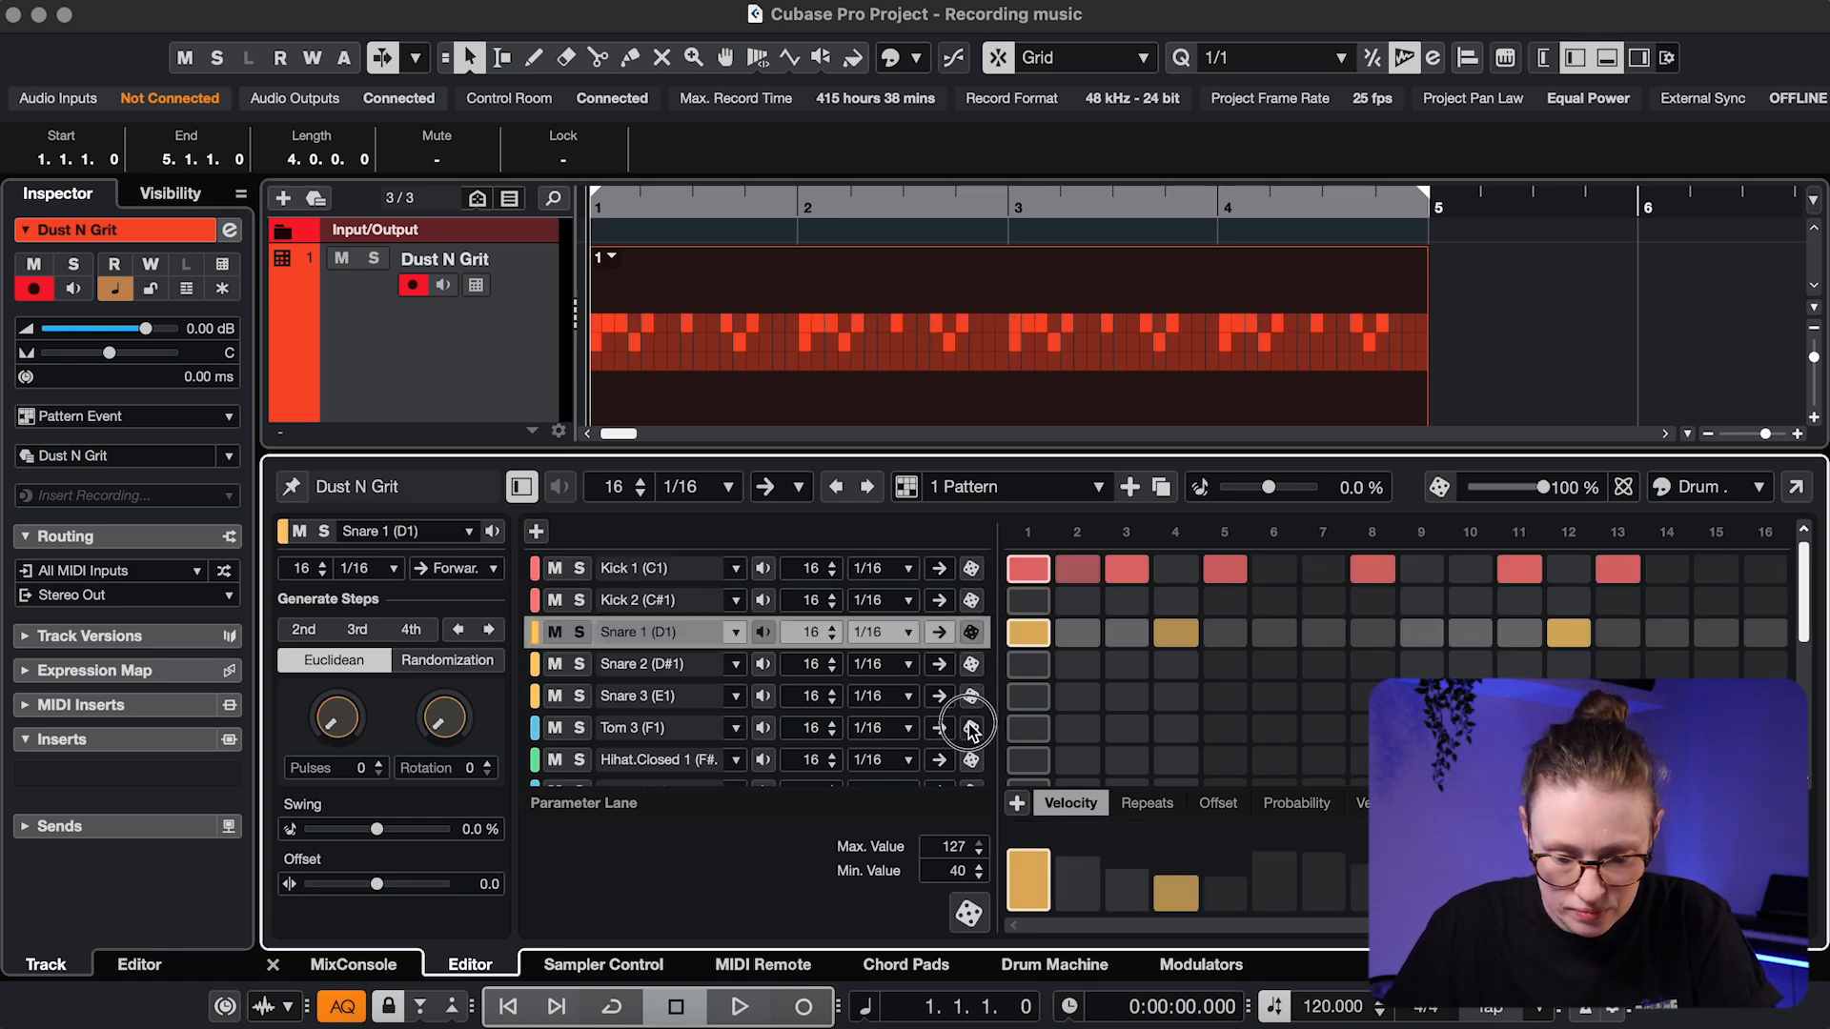
pyautogui.click(971, 728)
pyautogui.click(971, 759)
pyautogui.press('space')
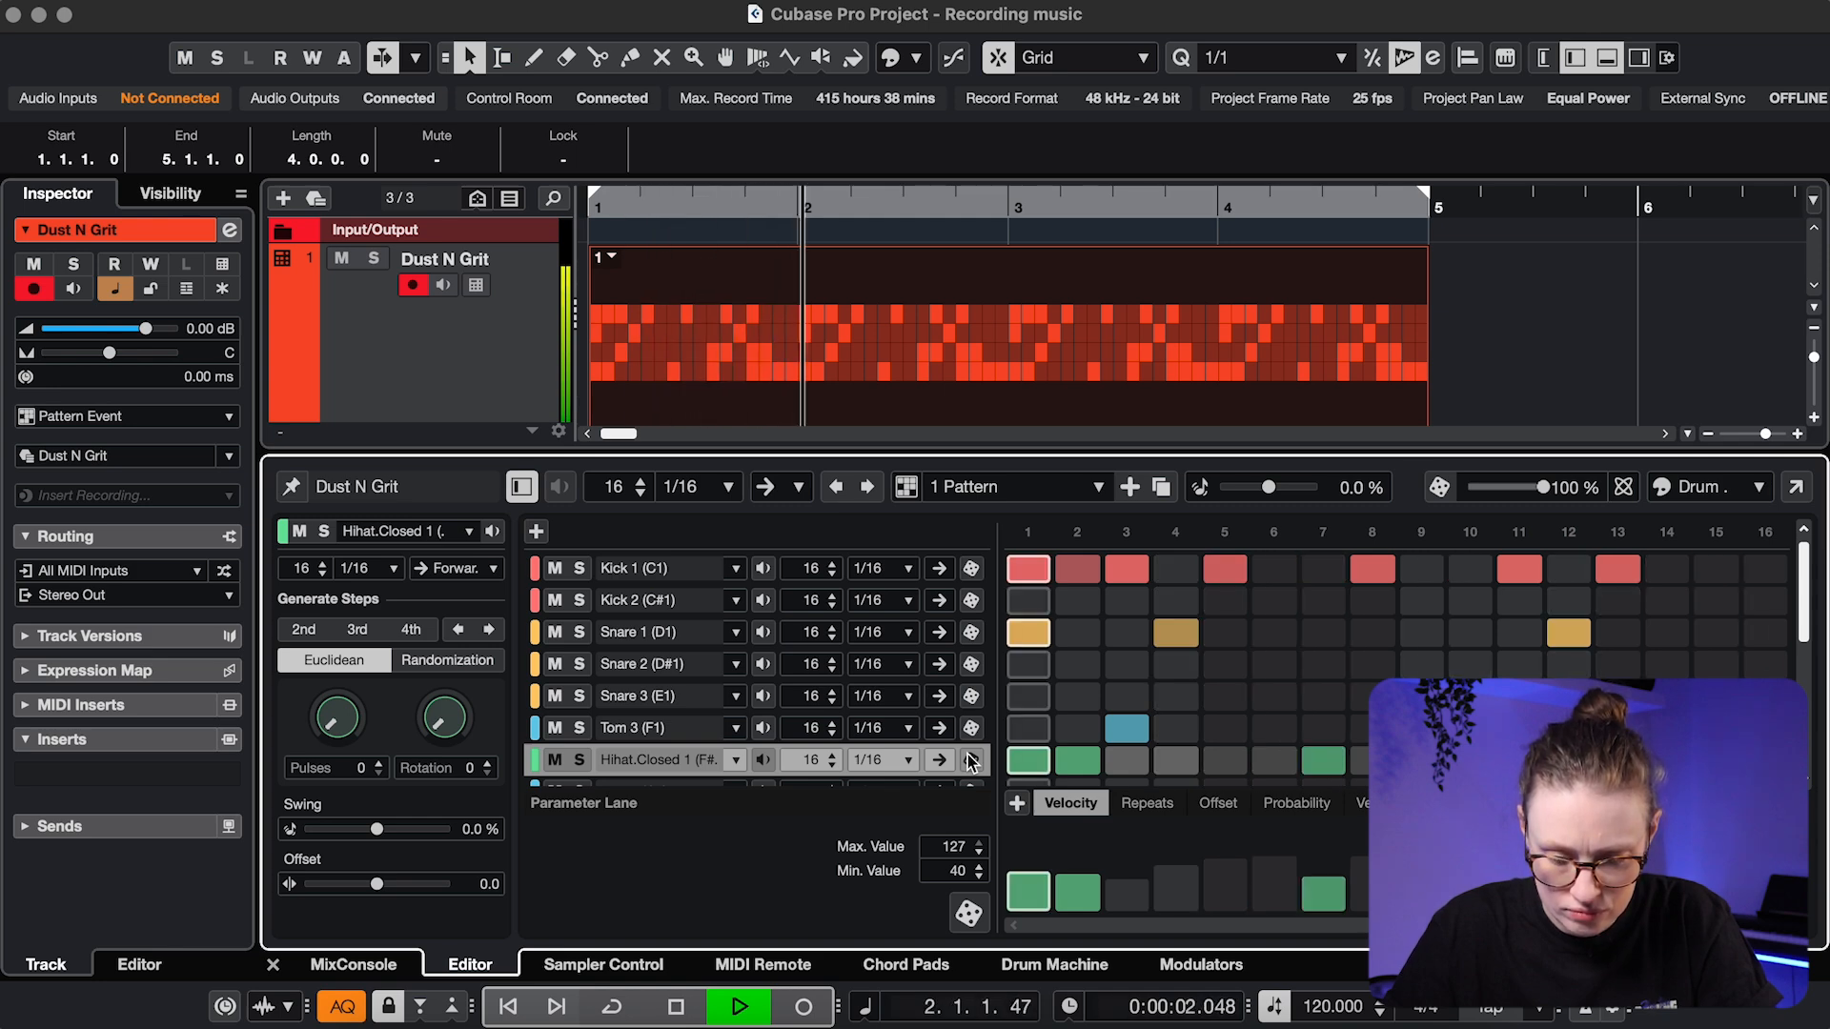
pyautogui.press('space')
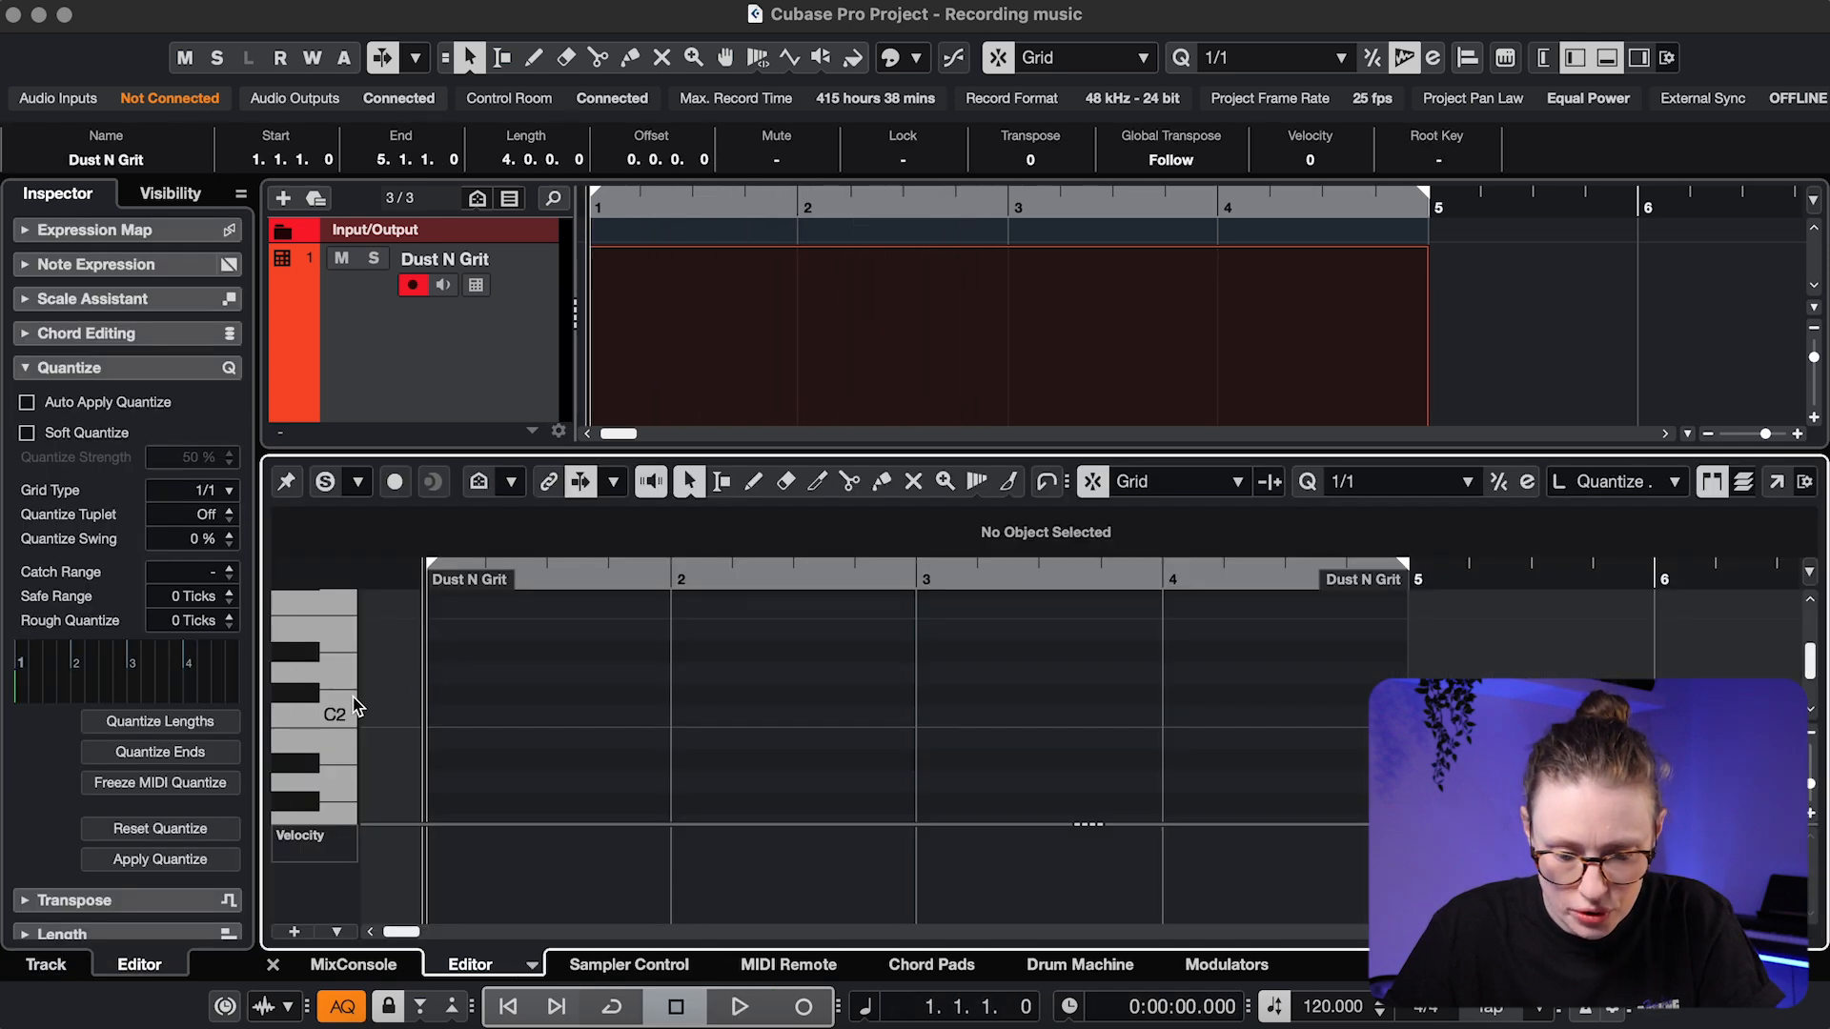
pyautogui.click(341, 670)
pyautogui.click(337, 621)
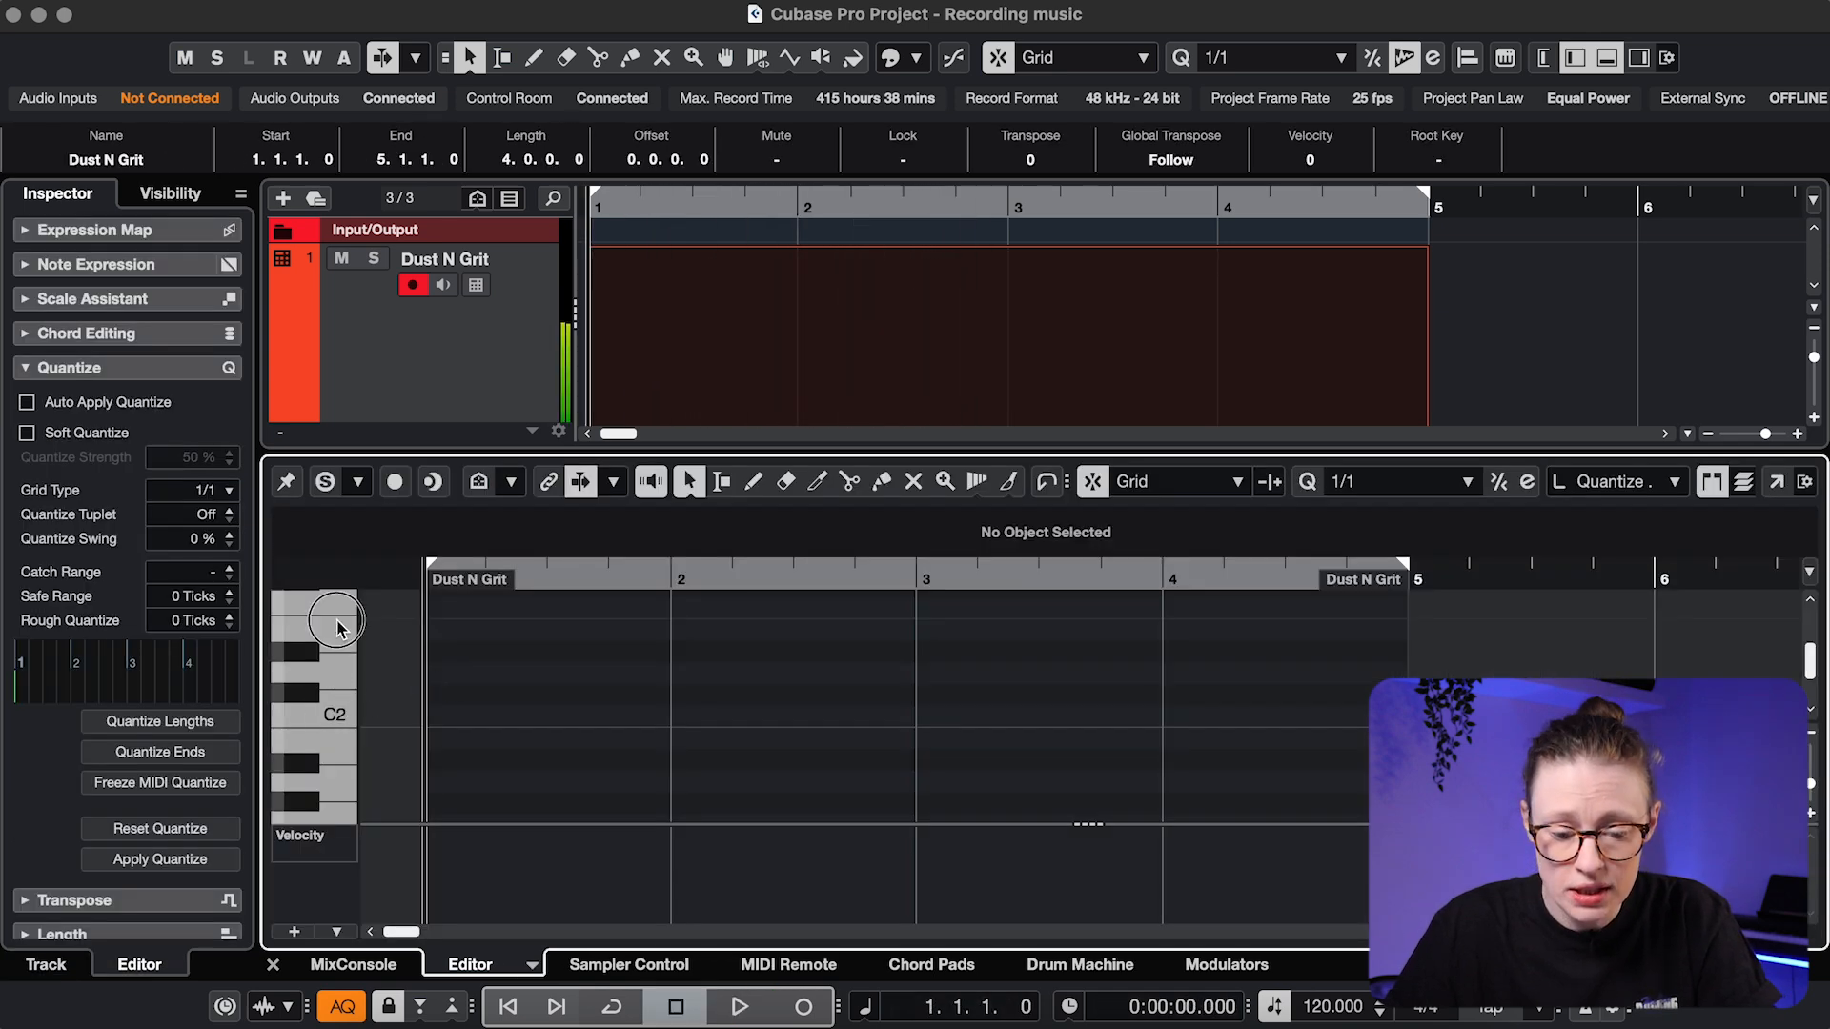
# Switch the Dust N Grit part to the Drum Editor's named drum lanes
pyautogui.click(335, 799)
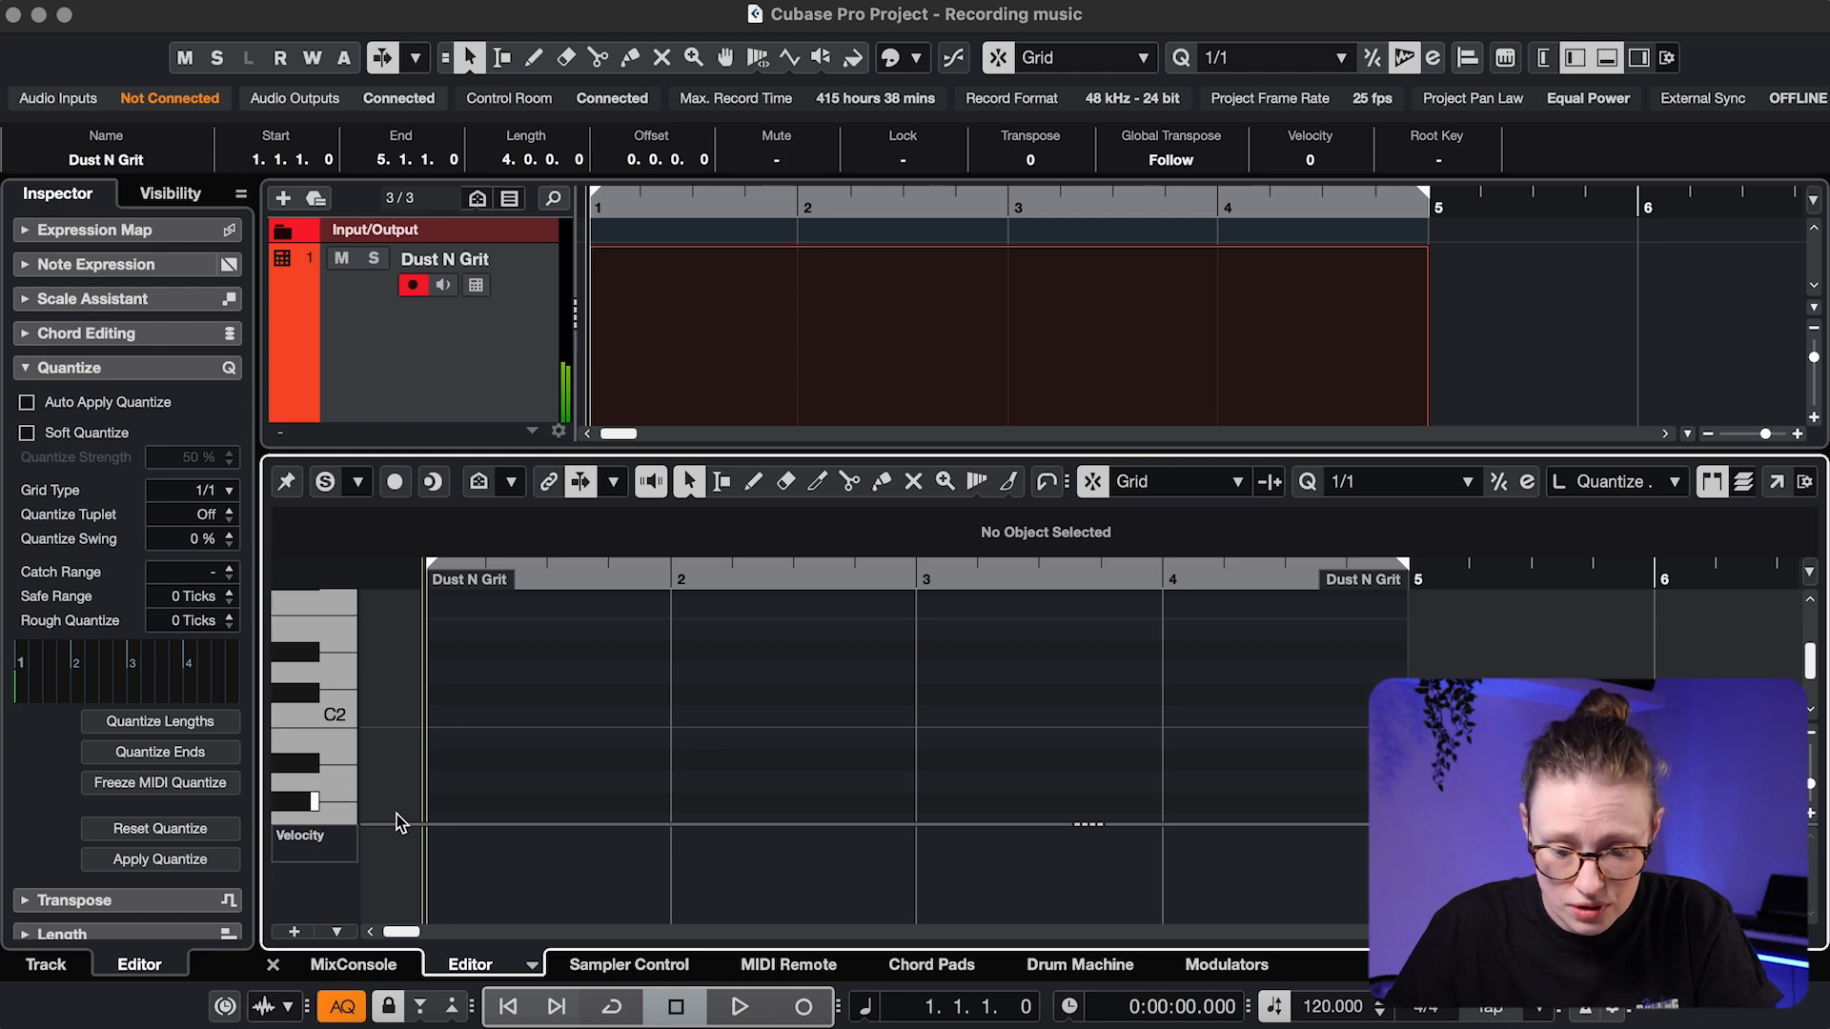
pyautogui.click(531, 966)
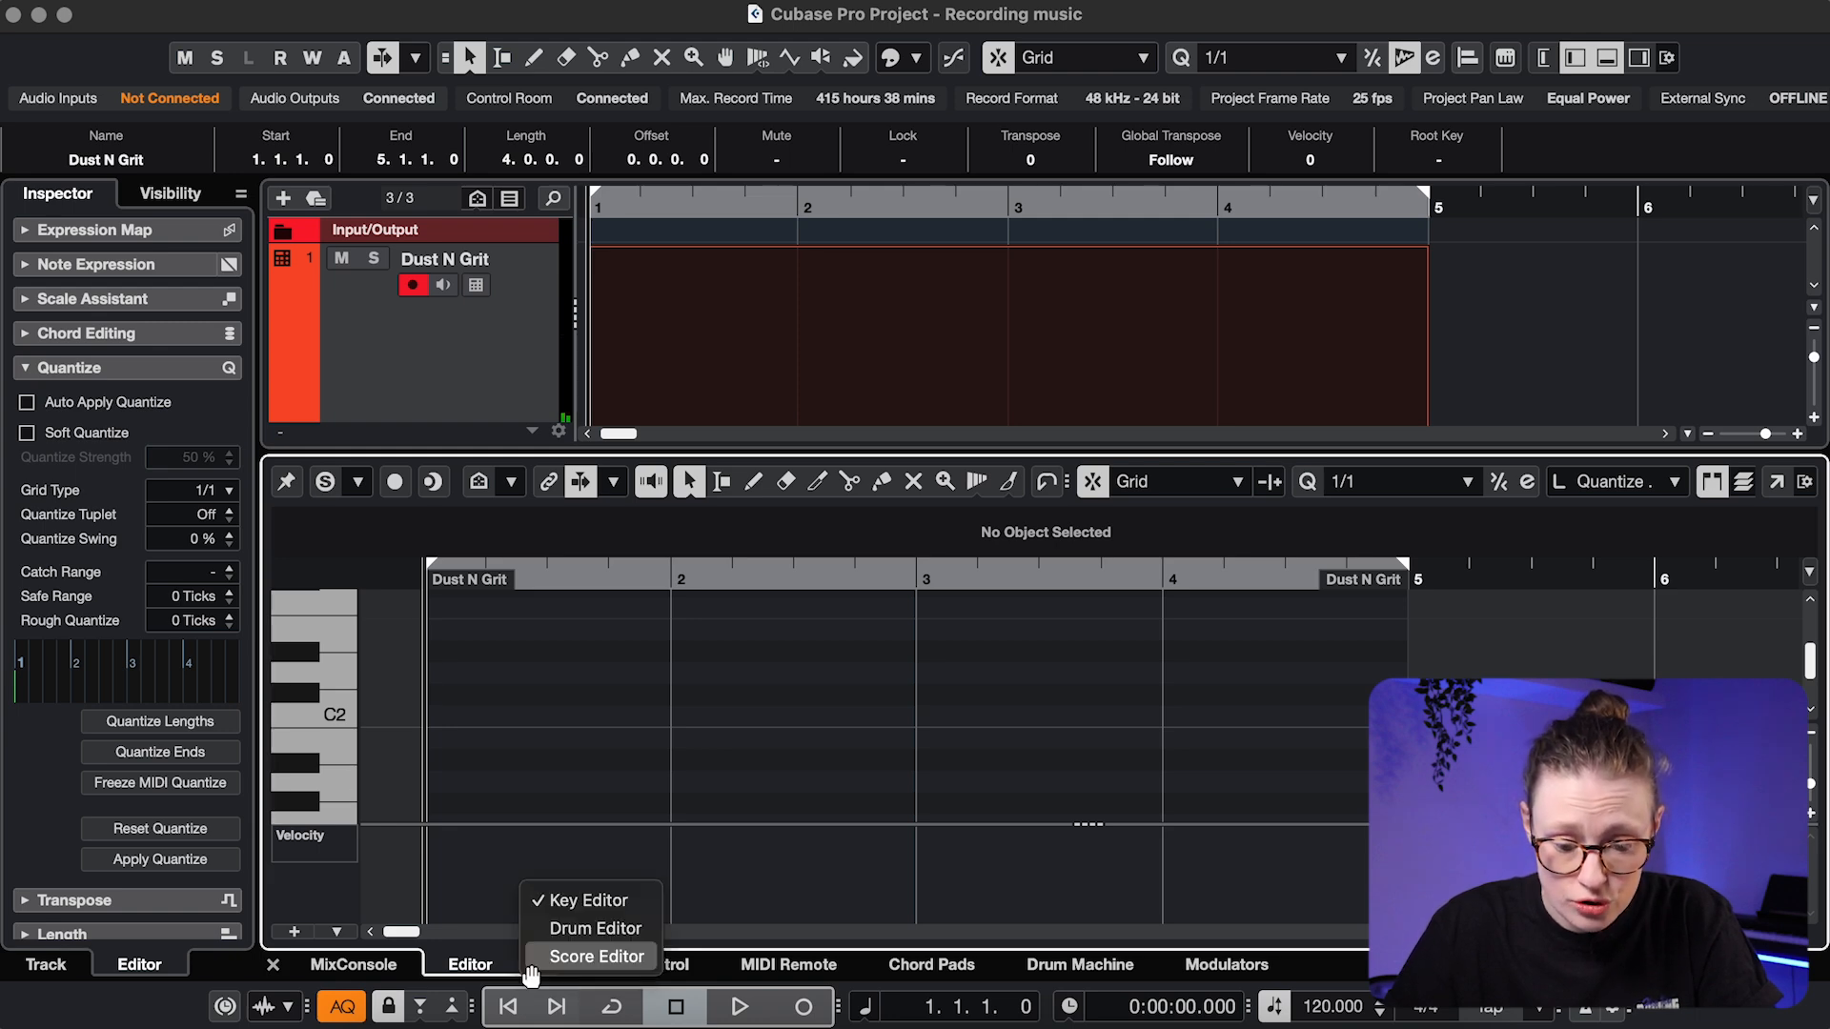
pyautogui.click(596, 929)
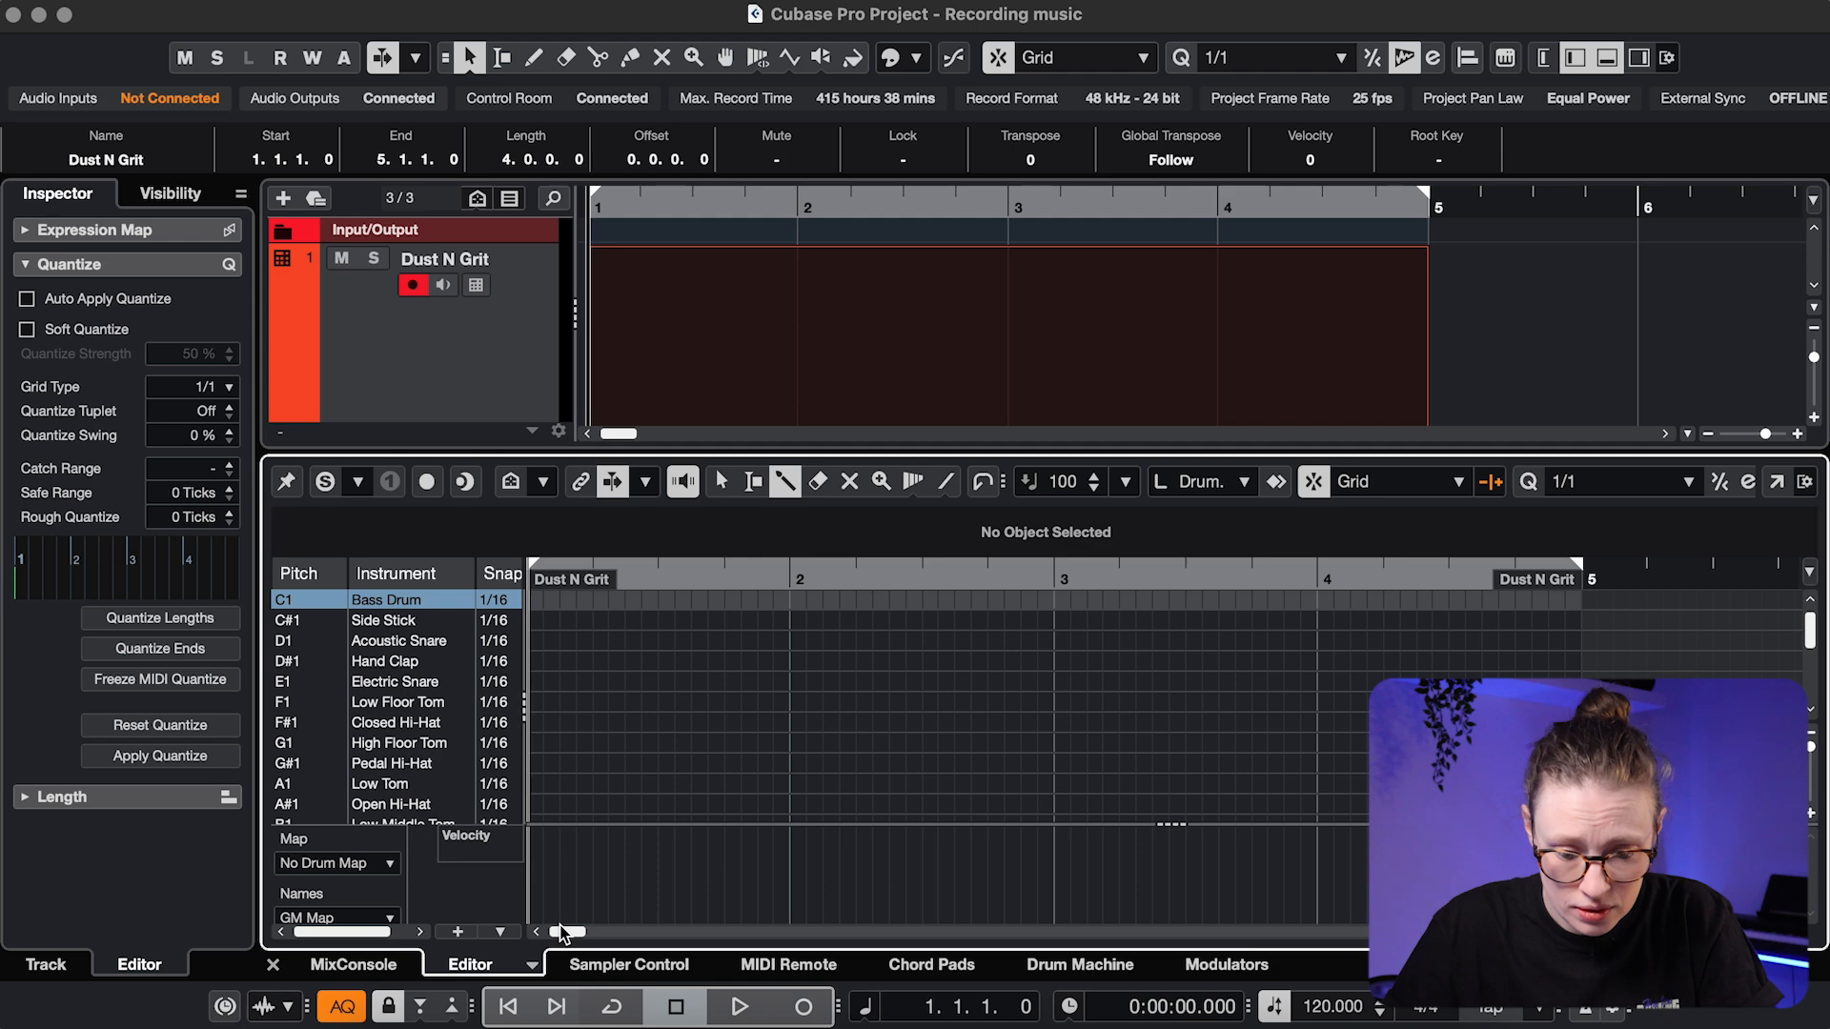
# Draw bass drum, hand clap, side stick and a bar-2 closed hi-hat run, then return to Key Editor
pyautogui.click(543, 599)
pyautogui.click(659, 662)
pyautogui.click(741, 621)
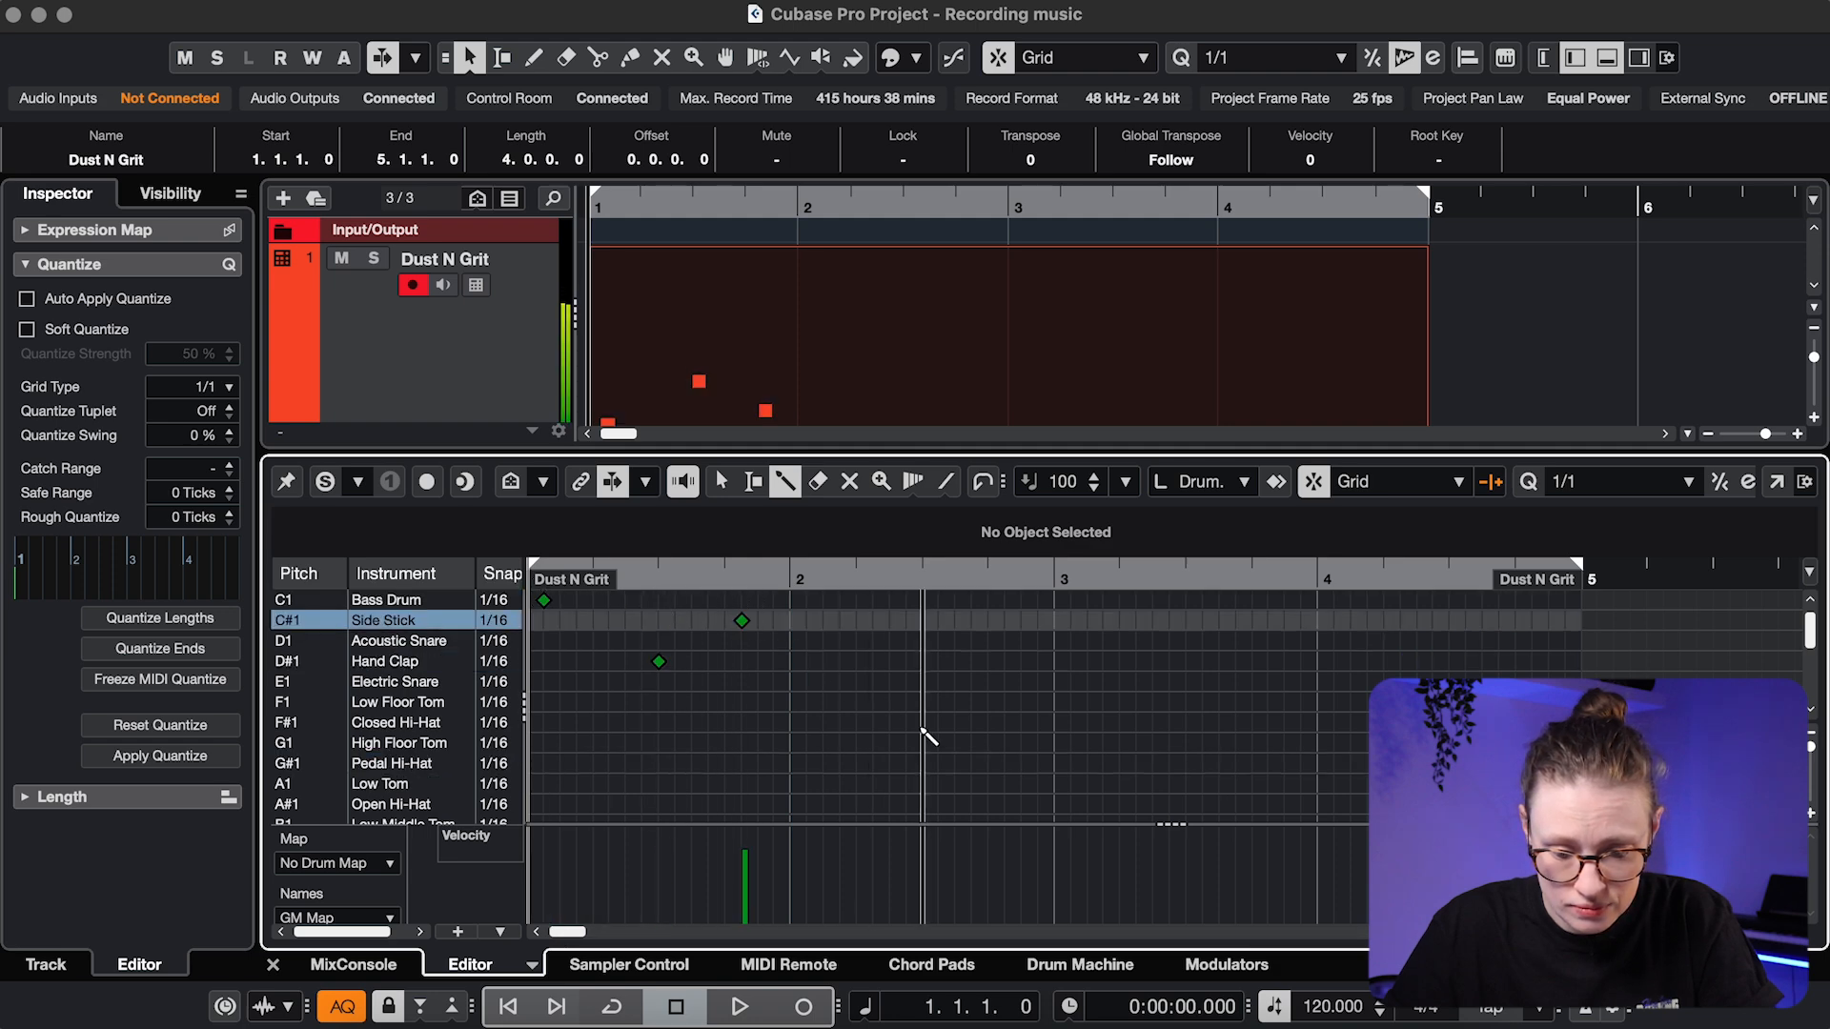
pyautogui.moveTo(921, 722); pyautogui.dragTo(1024, 723)
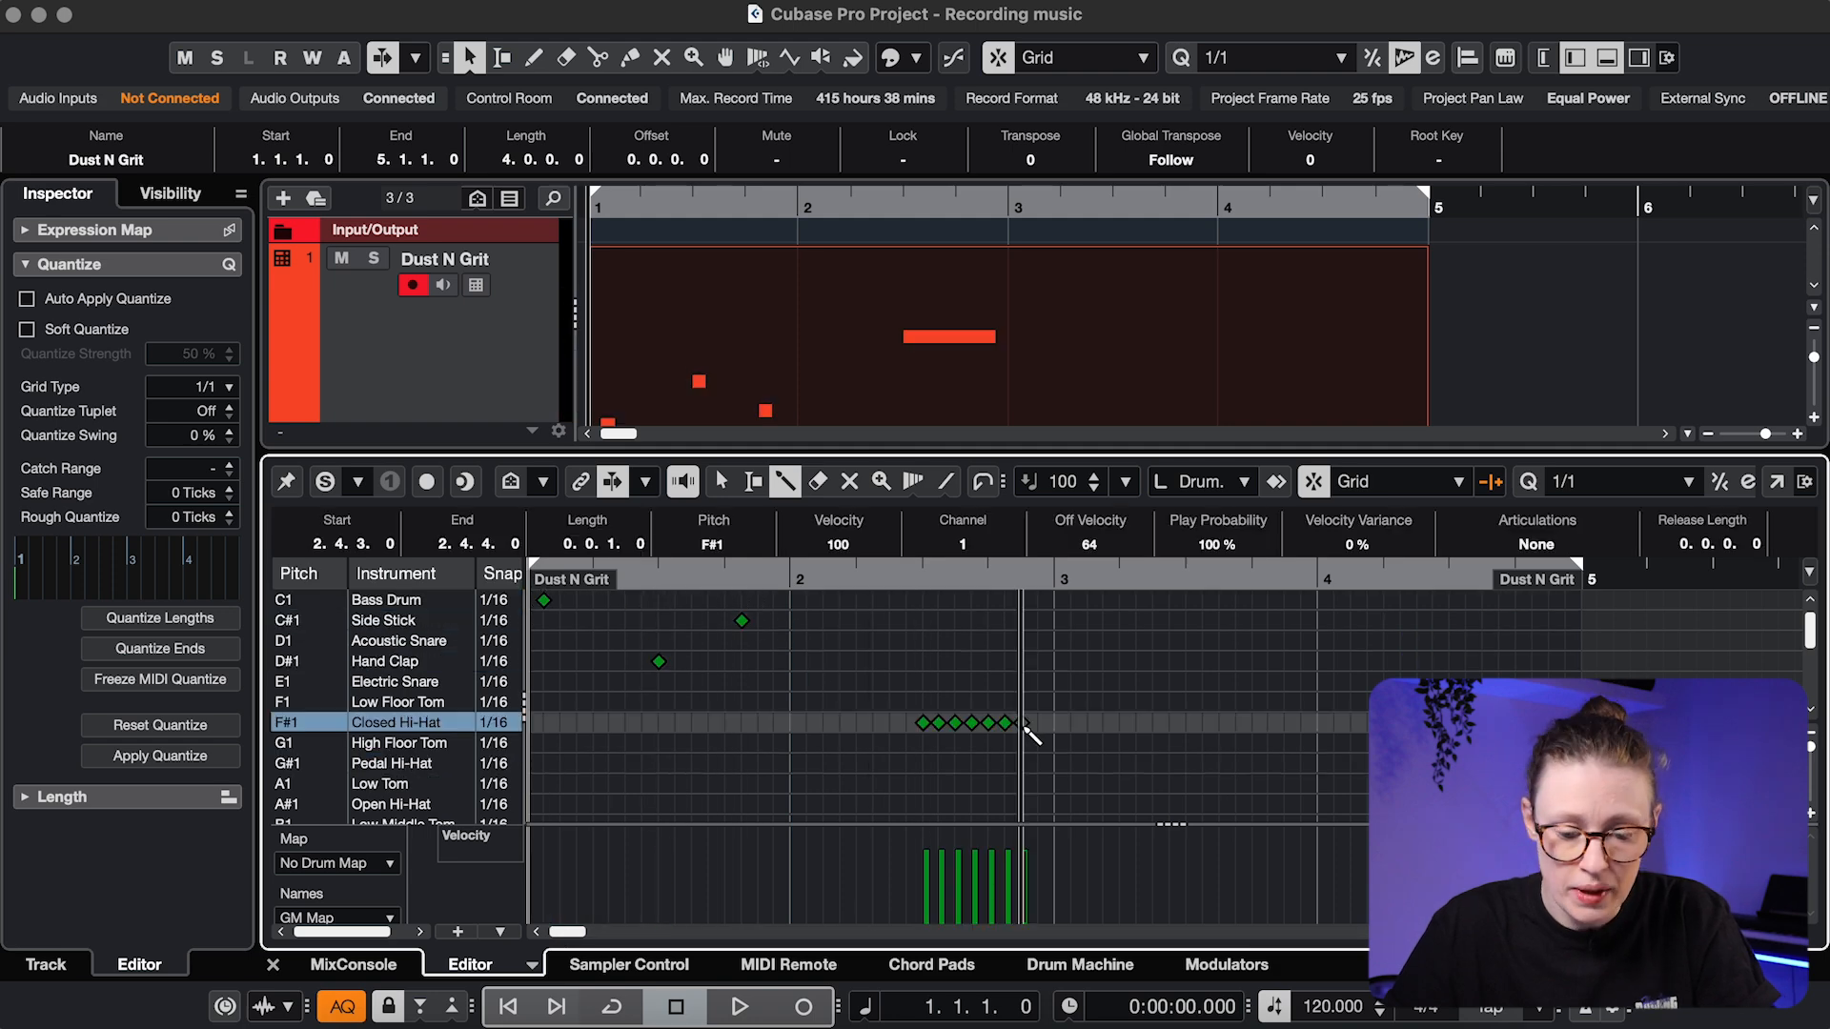
pyautogui.click(531, 965)
pyautogui.click(572, 901)
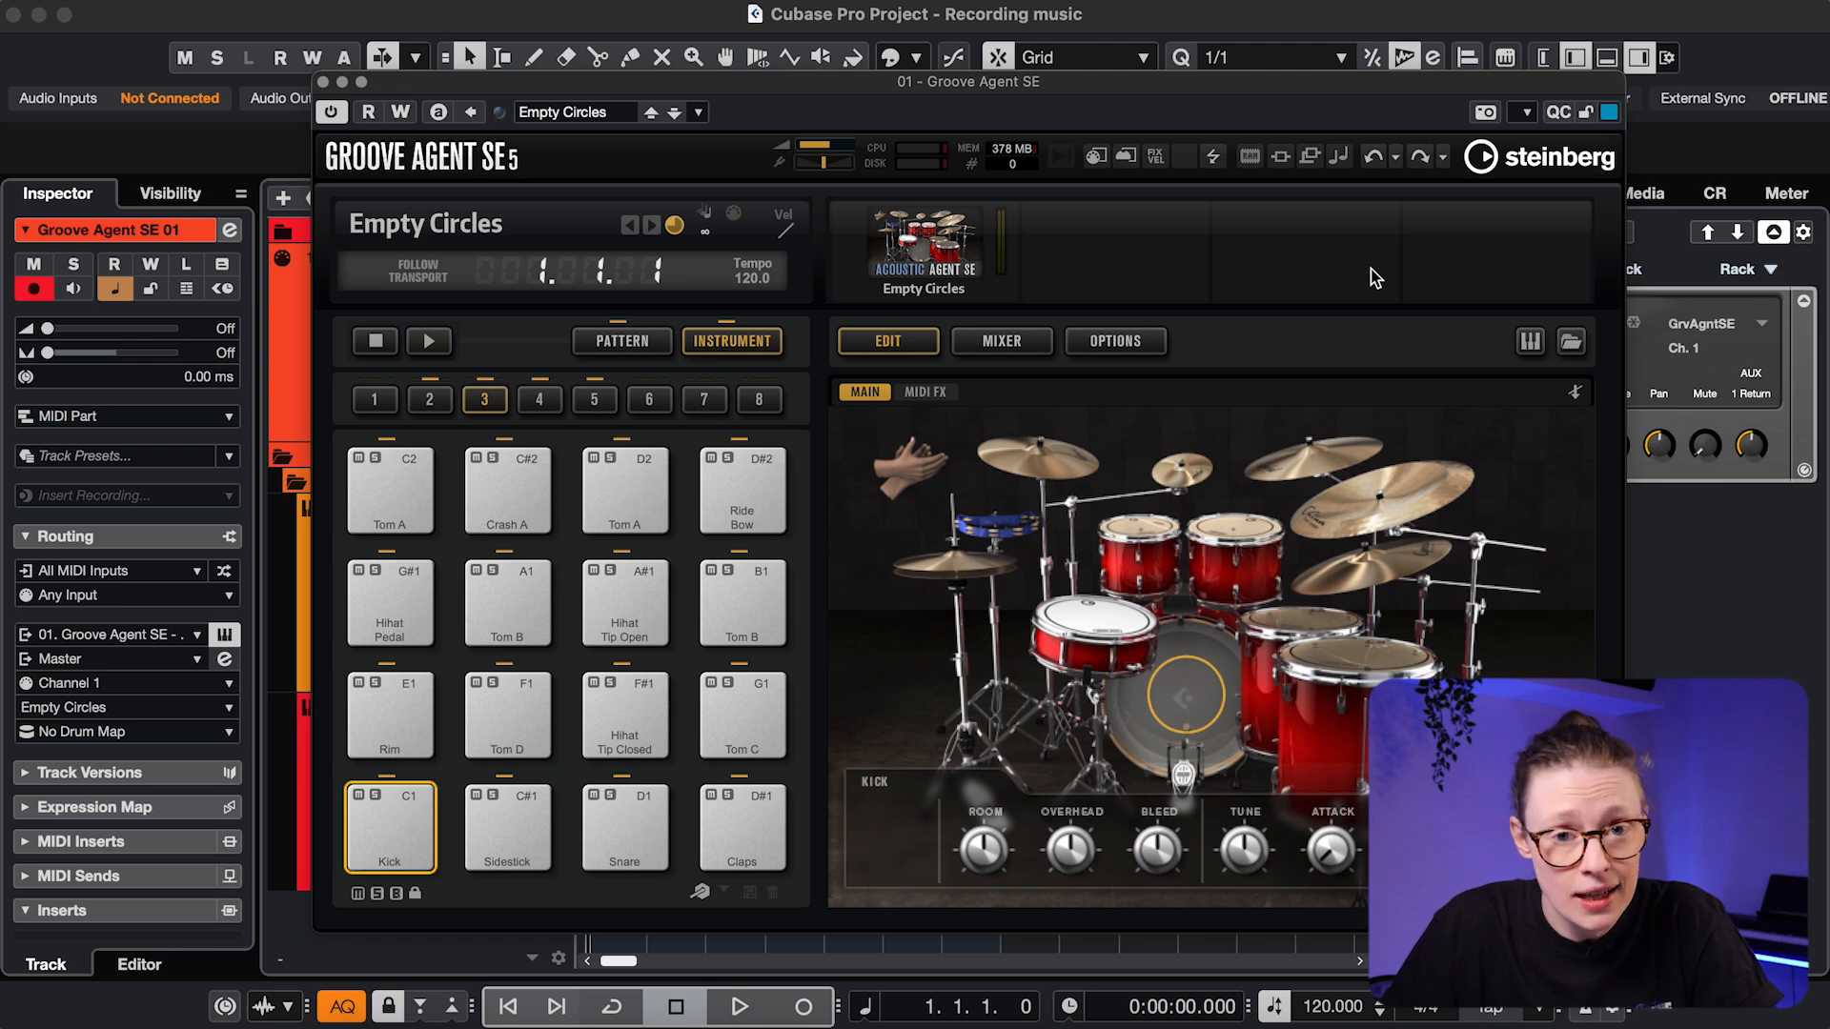
# Play a kick, snare and hi-hat beat on the Empty Circles kit via the Alt+K keyboard, then check Tom B's options
pyautogui.click(1354, 496)
pyautogui.hotkey('alt', 'k')
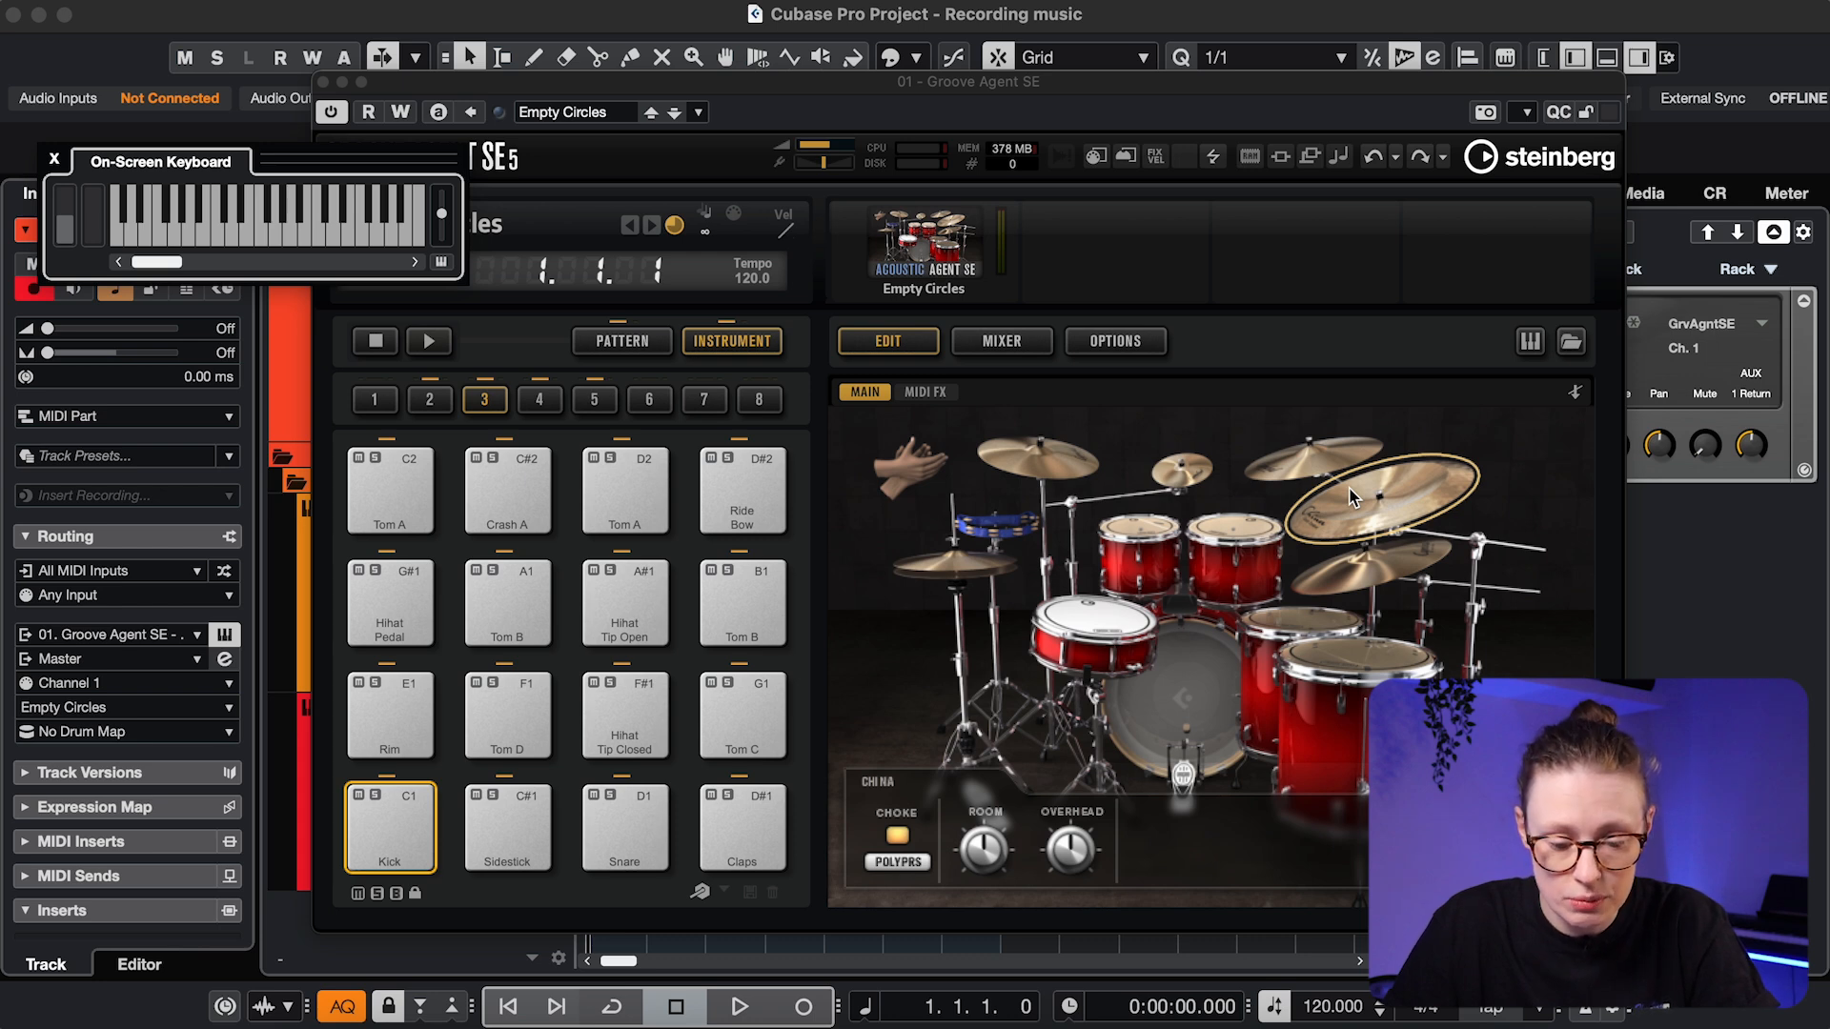
pyautogui.press('q')
pyautogui.press('5')
pyautogui.press('q')
pyautogui.press('w')
pyautogui.press('q')
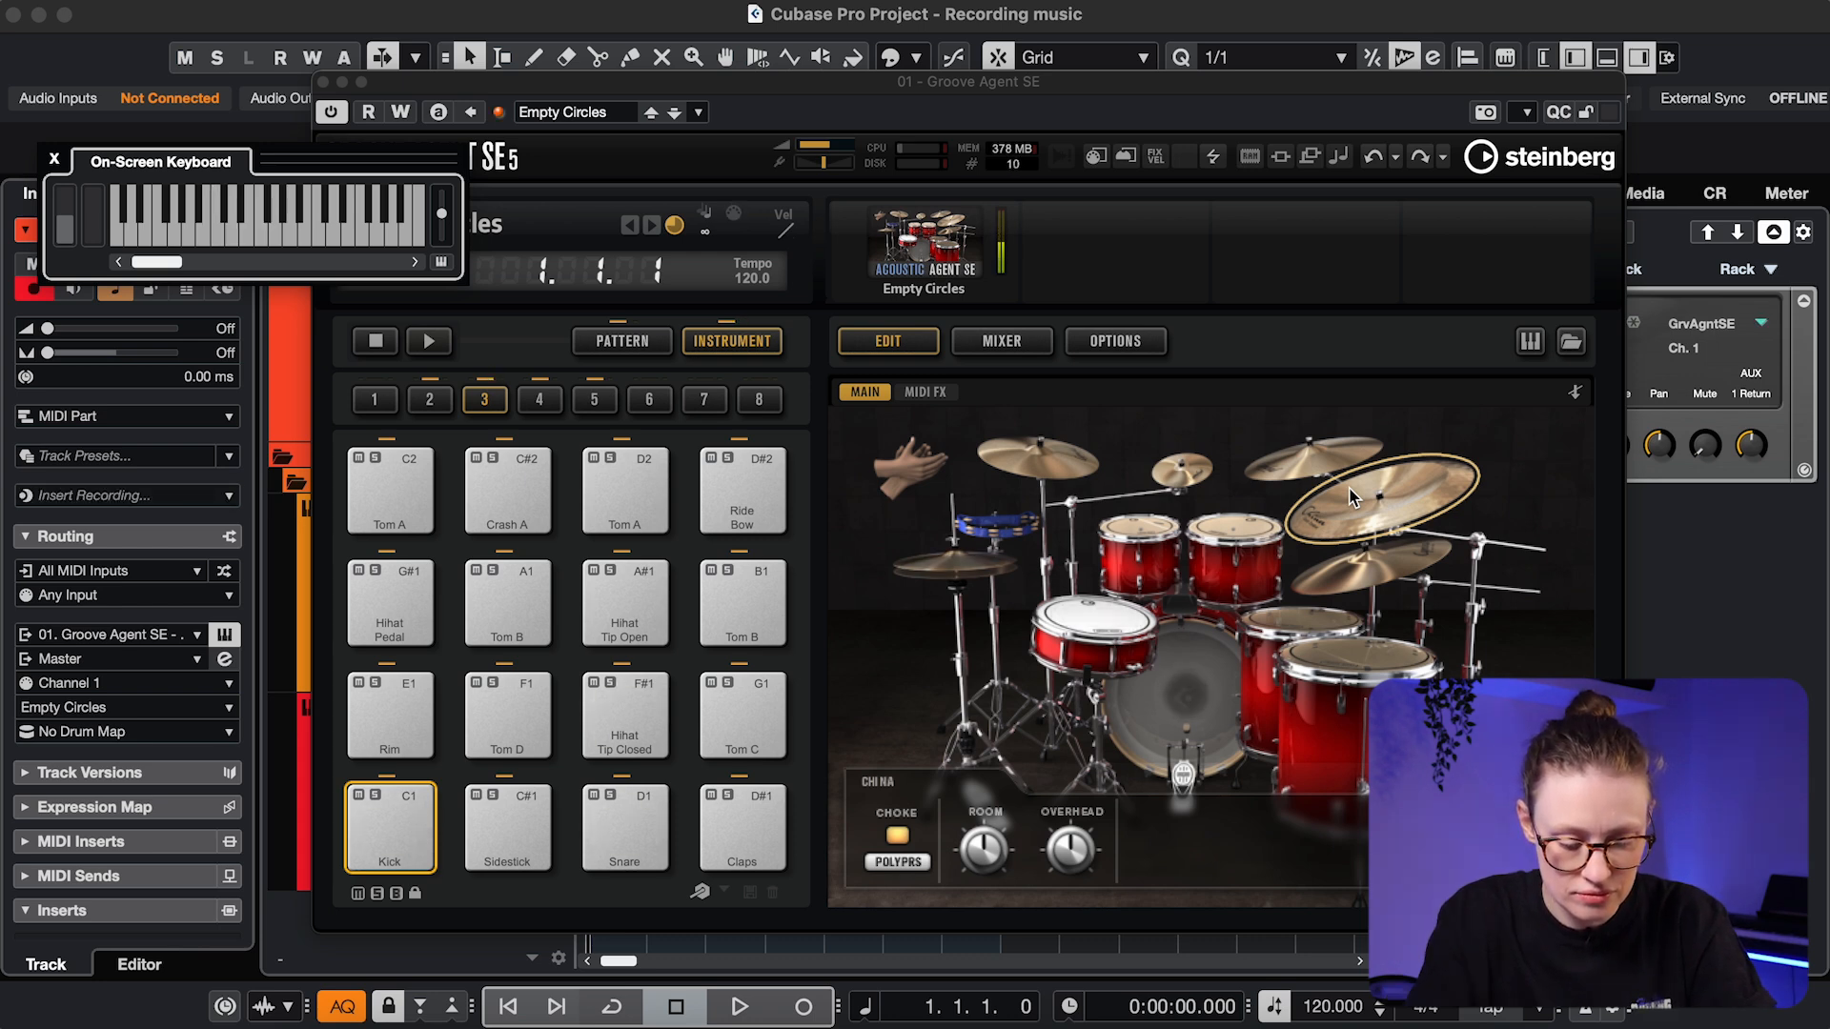
pyautogui.press('w')
pyautogui.press('5')
pyautogui.press('q')
pyautogui.press('5')
pyautogui.press('w')
pyautogui.press('5')
pyautogui.press('5')
pyautogui.press('q')
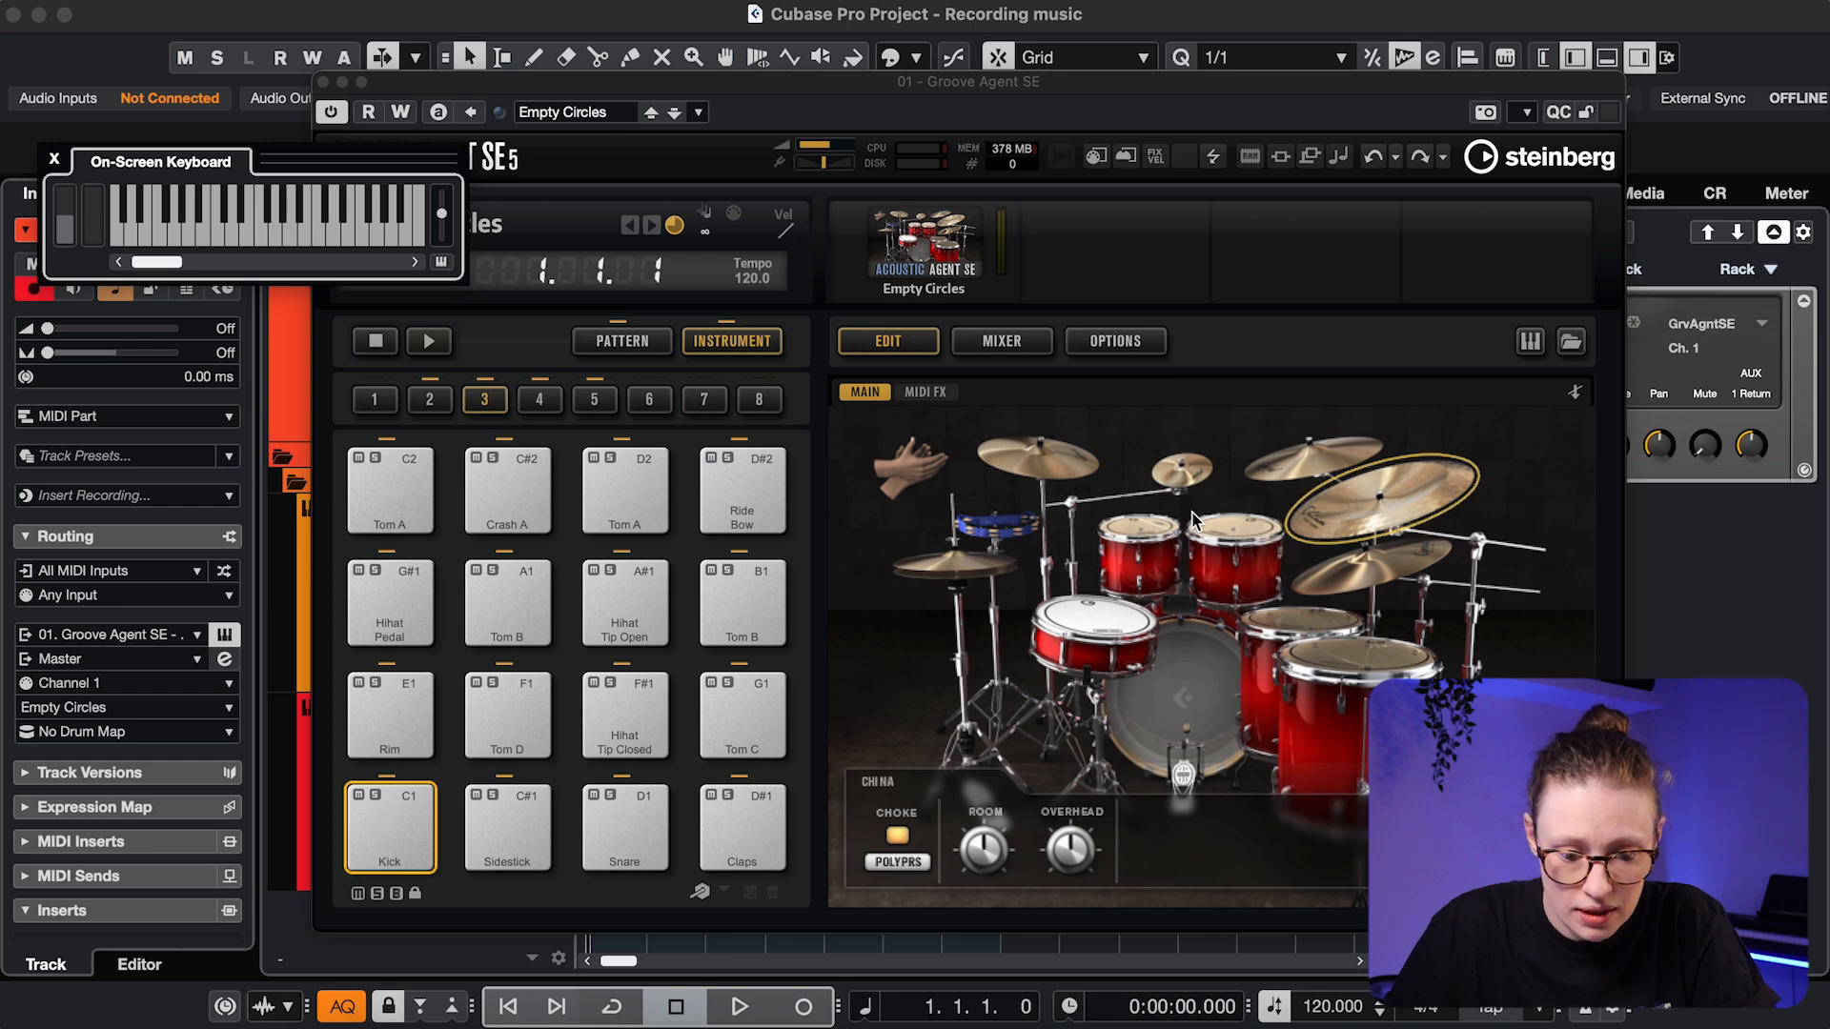
pyautogui.rightClick(539, 624)
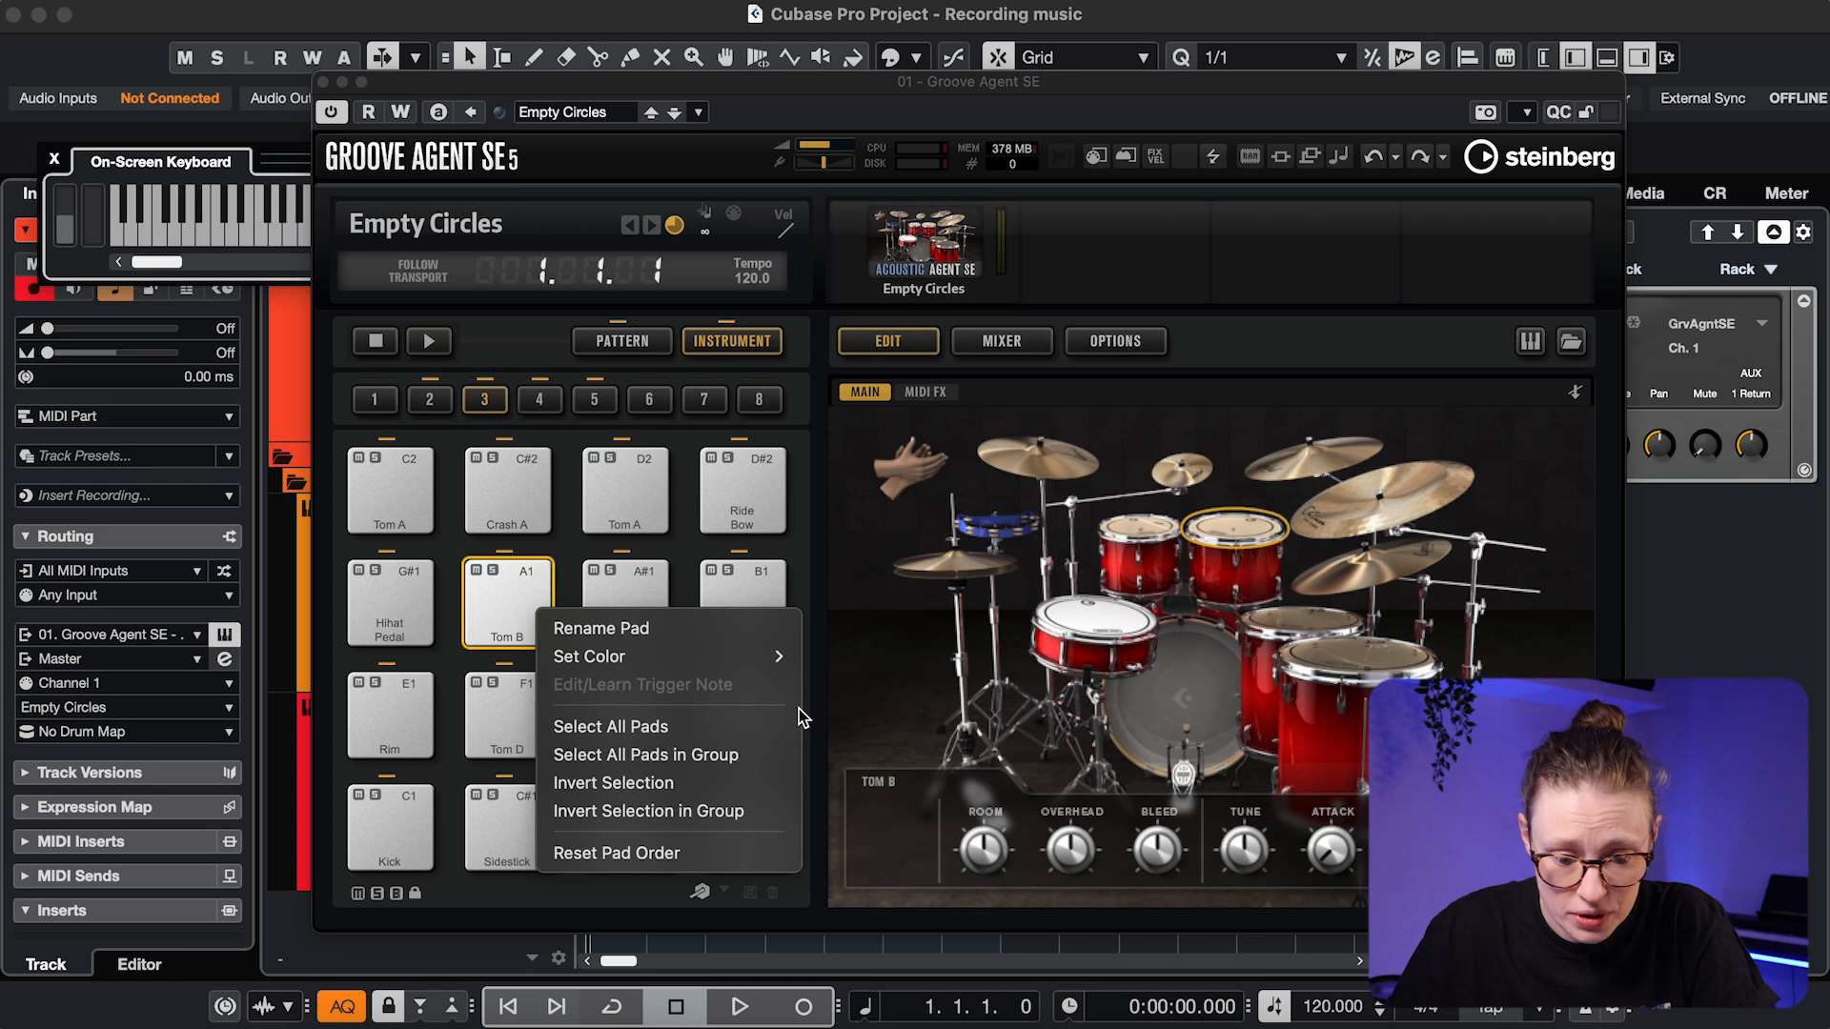
pyautogui.click(805, 516)
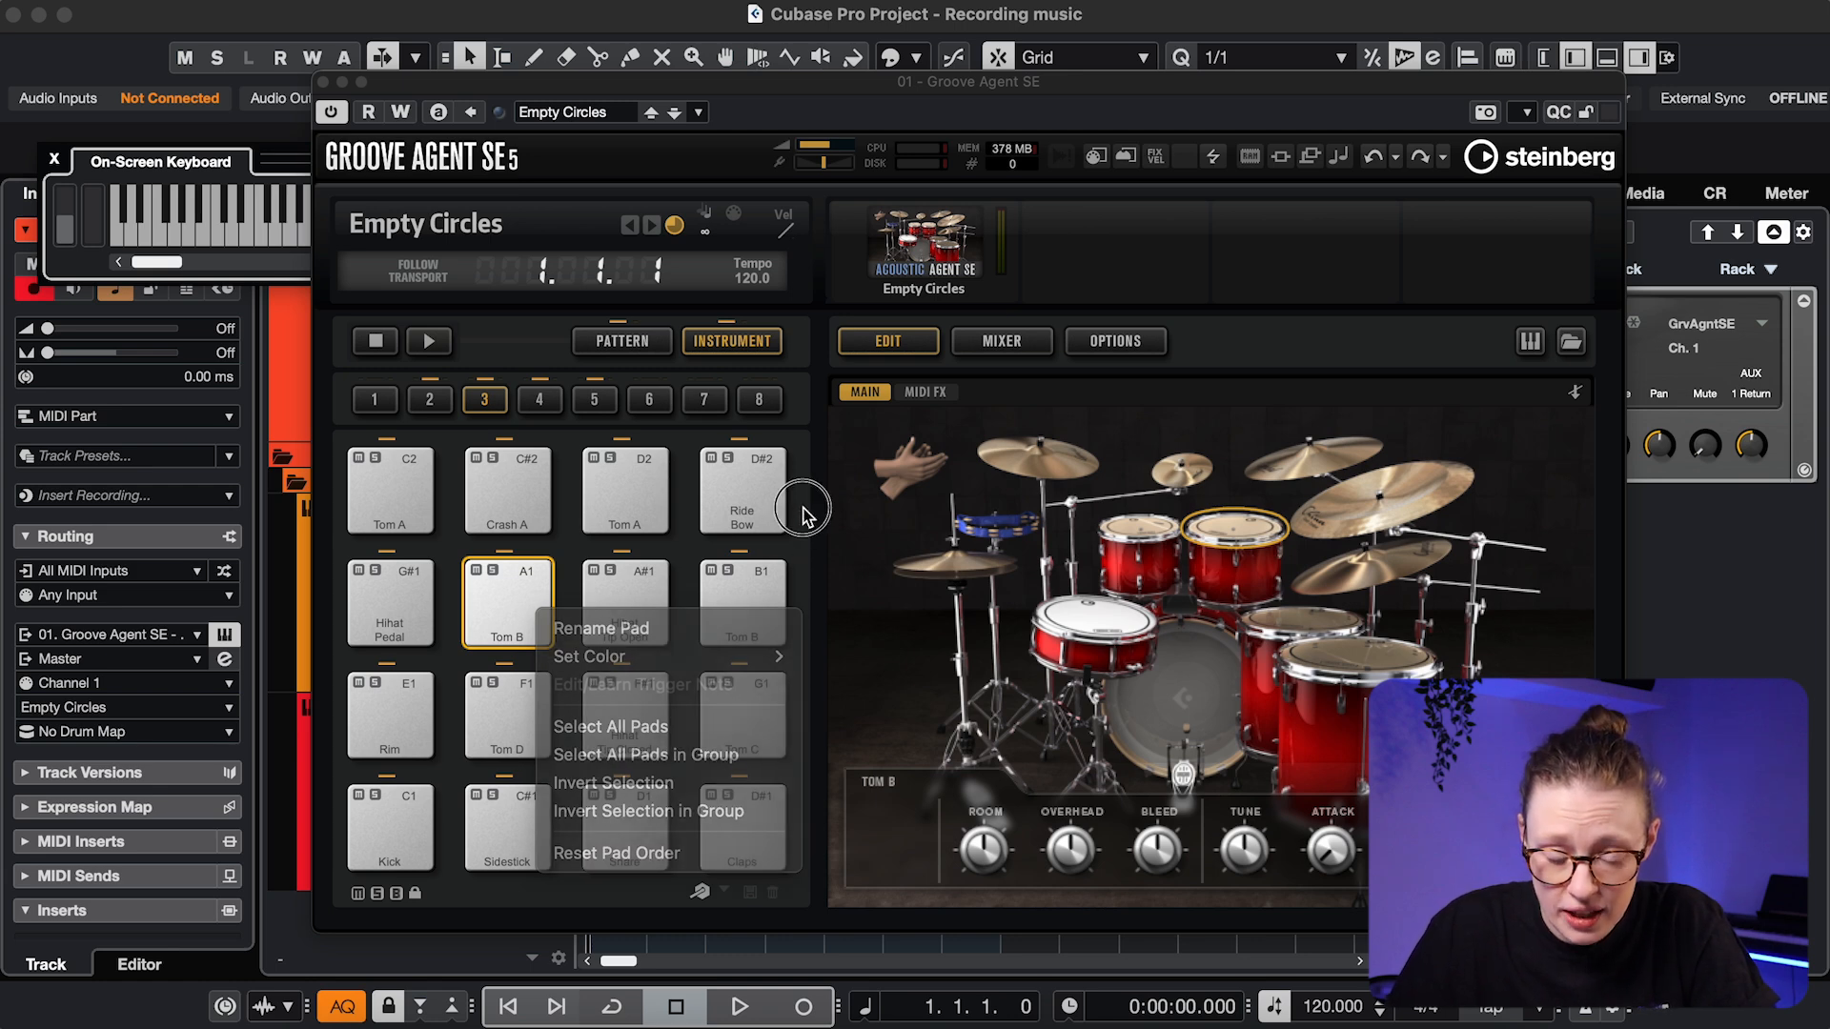
# Route the Kick channel in the Agent mixer to Out 2
pyautogui.click(1003, 347)
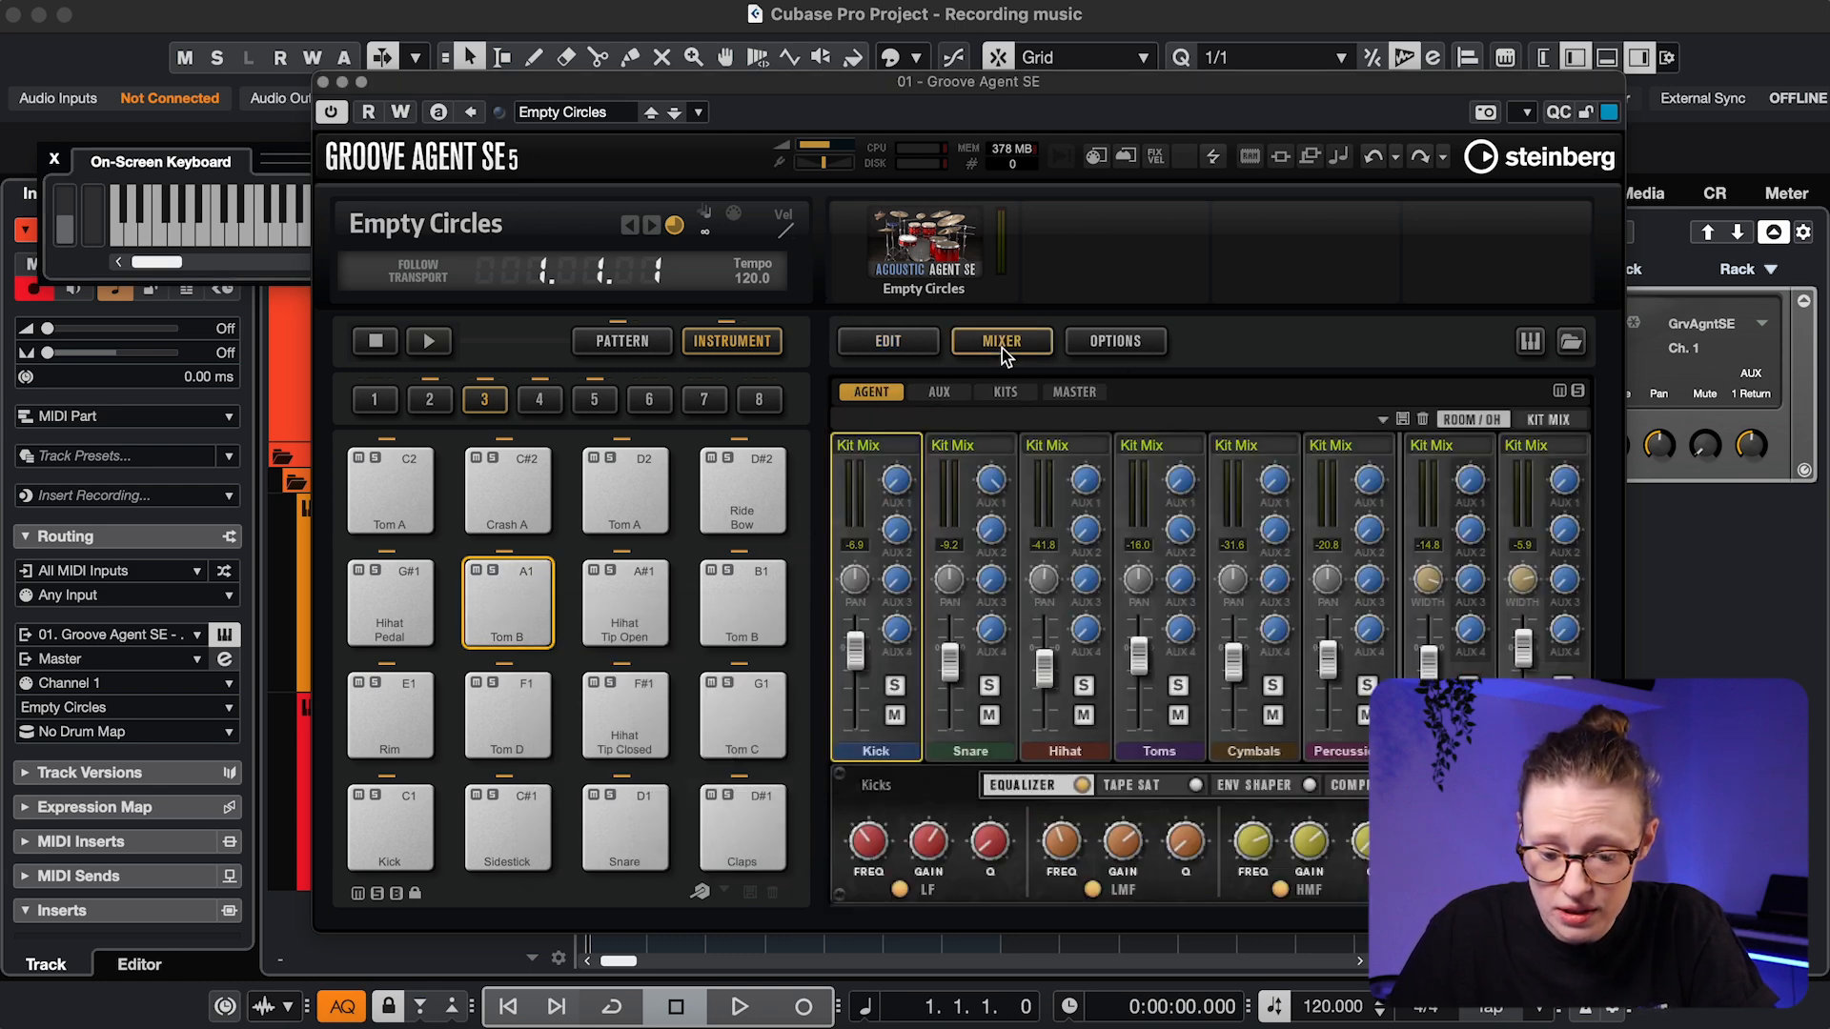
pyautogui.click(882, 446)
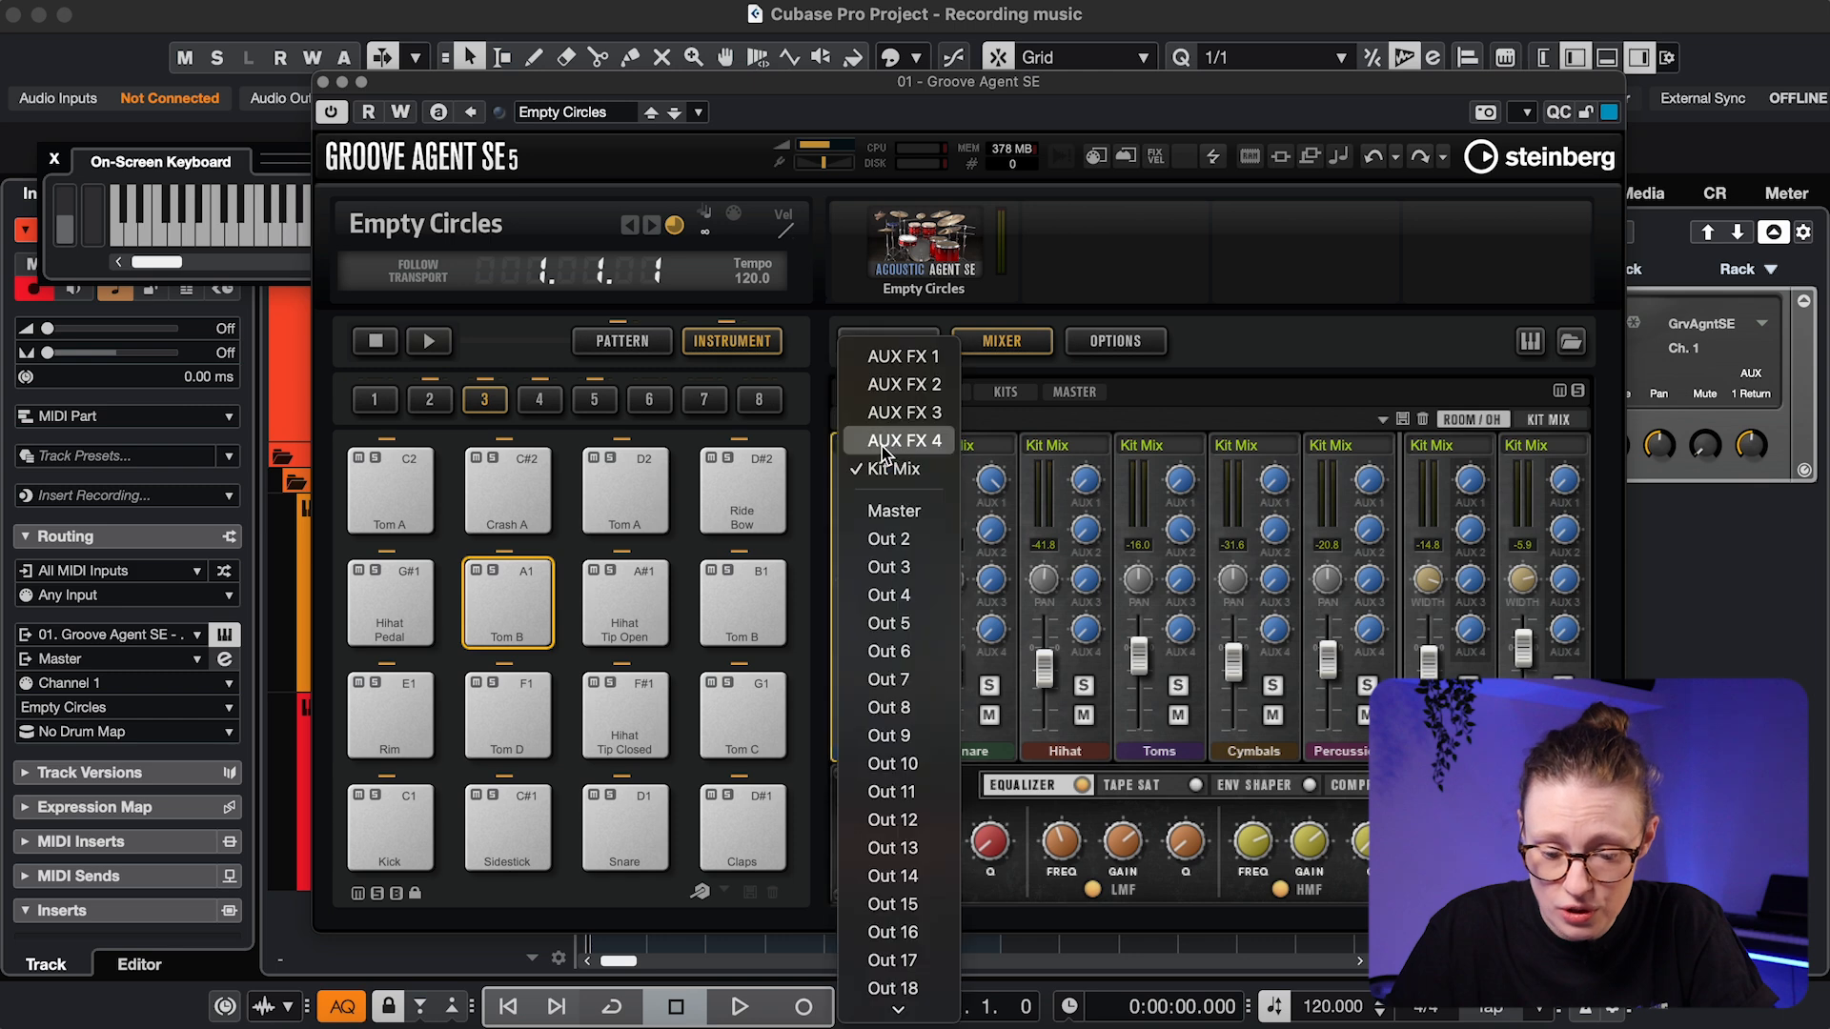
pyautogui.click(889, 538)
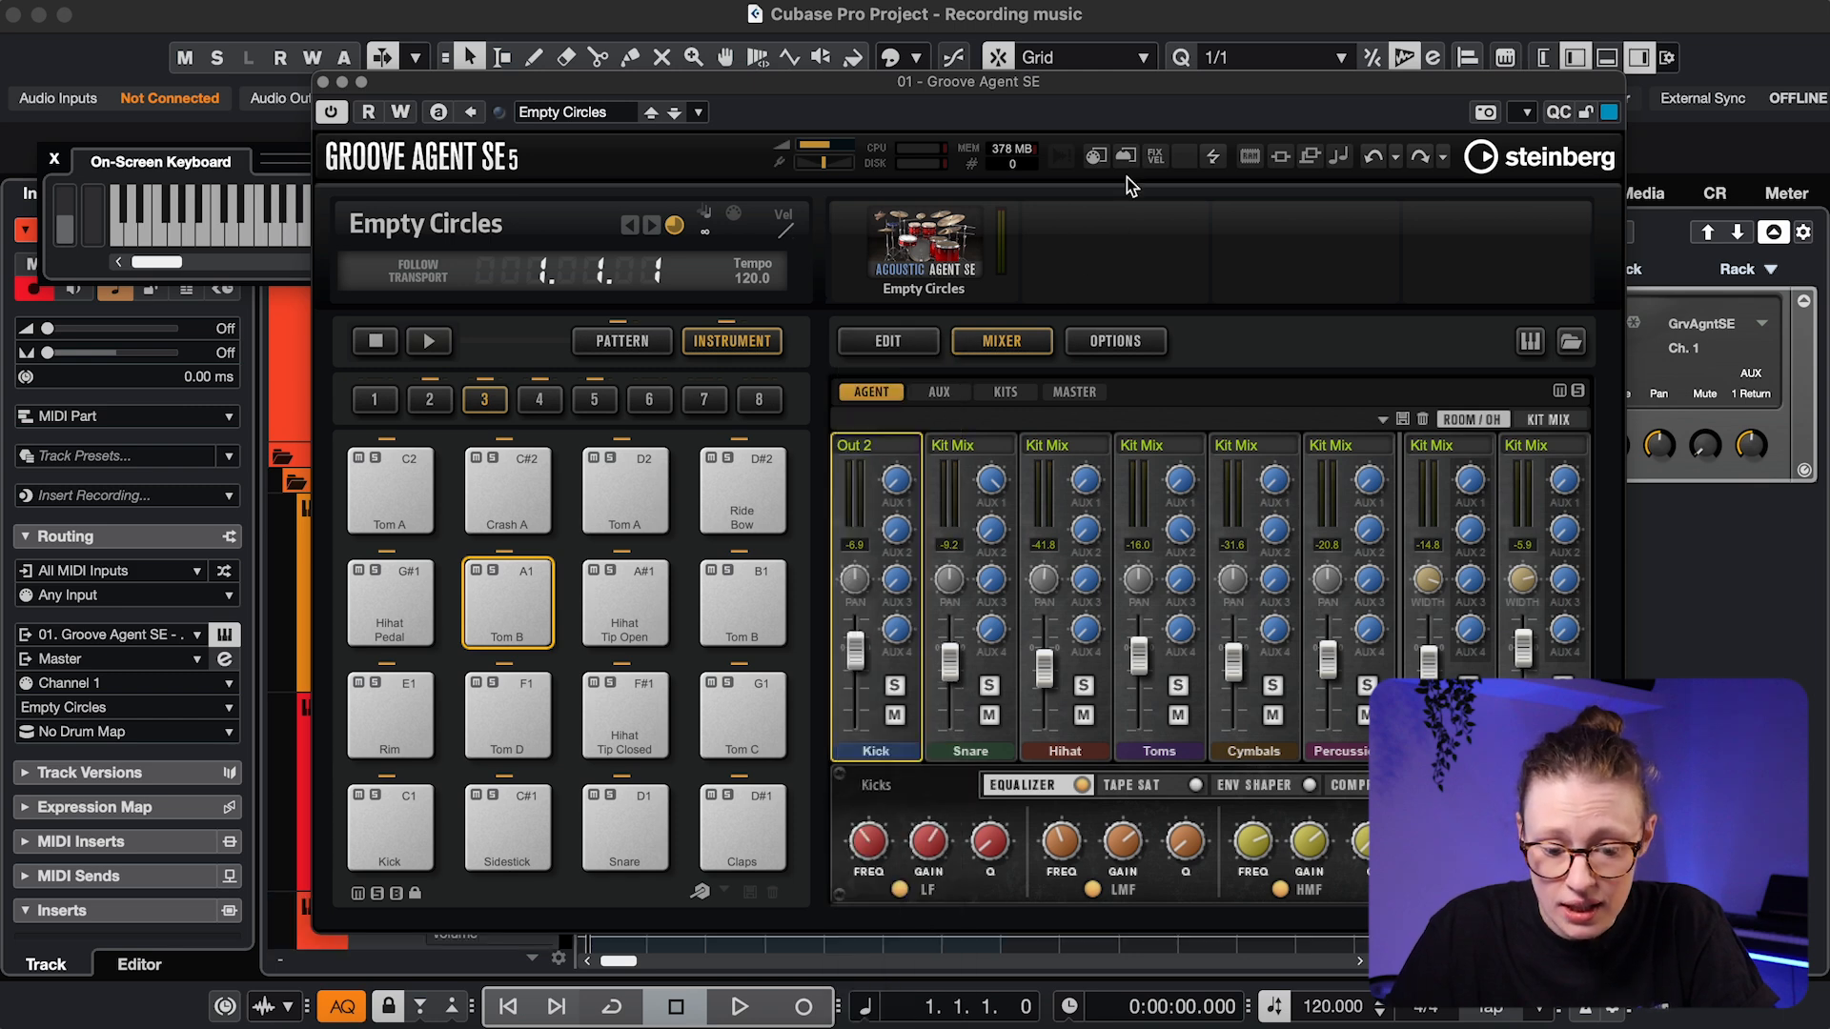
# Activate the Kicks - Out 2 output in the VSTi rack, then inspect the Room and overheads channels
pyautogui.moveTo(1156, 84); pyautogui.dragTo(1012, 85)
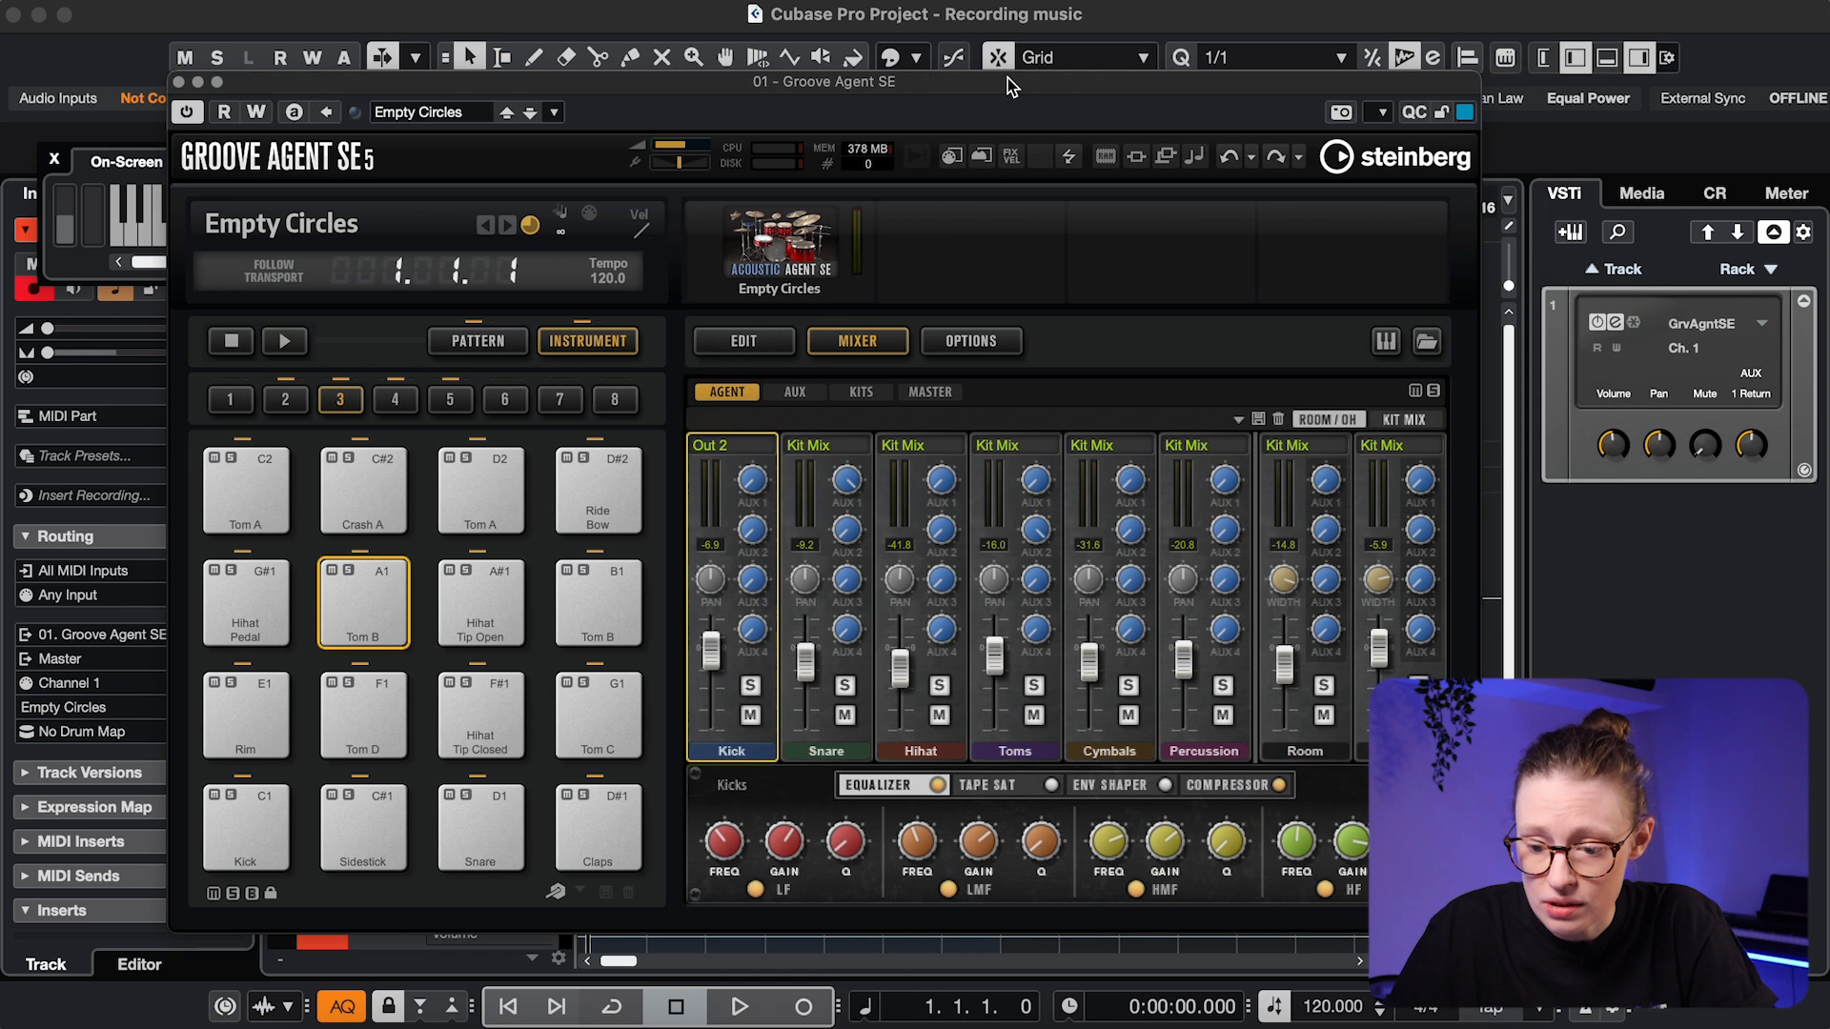
pyautogui.click(1762, 324)
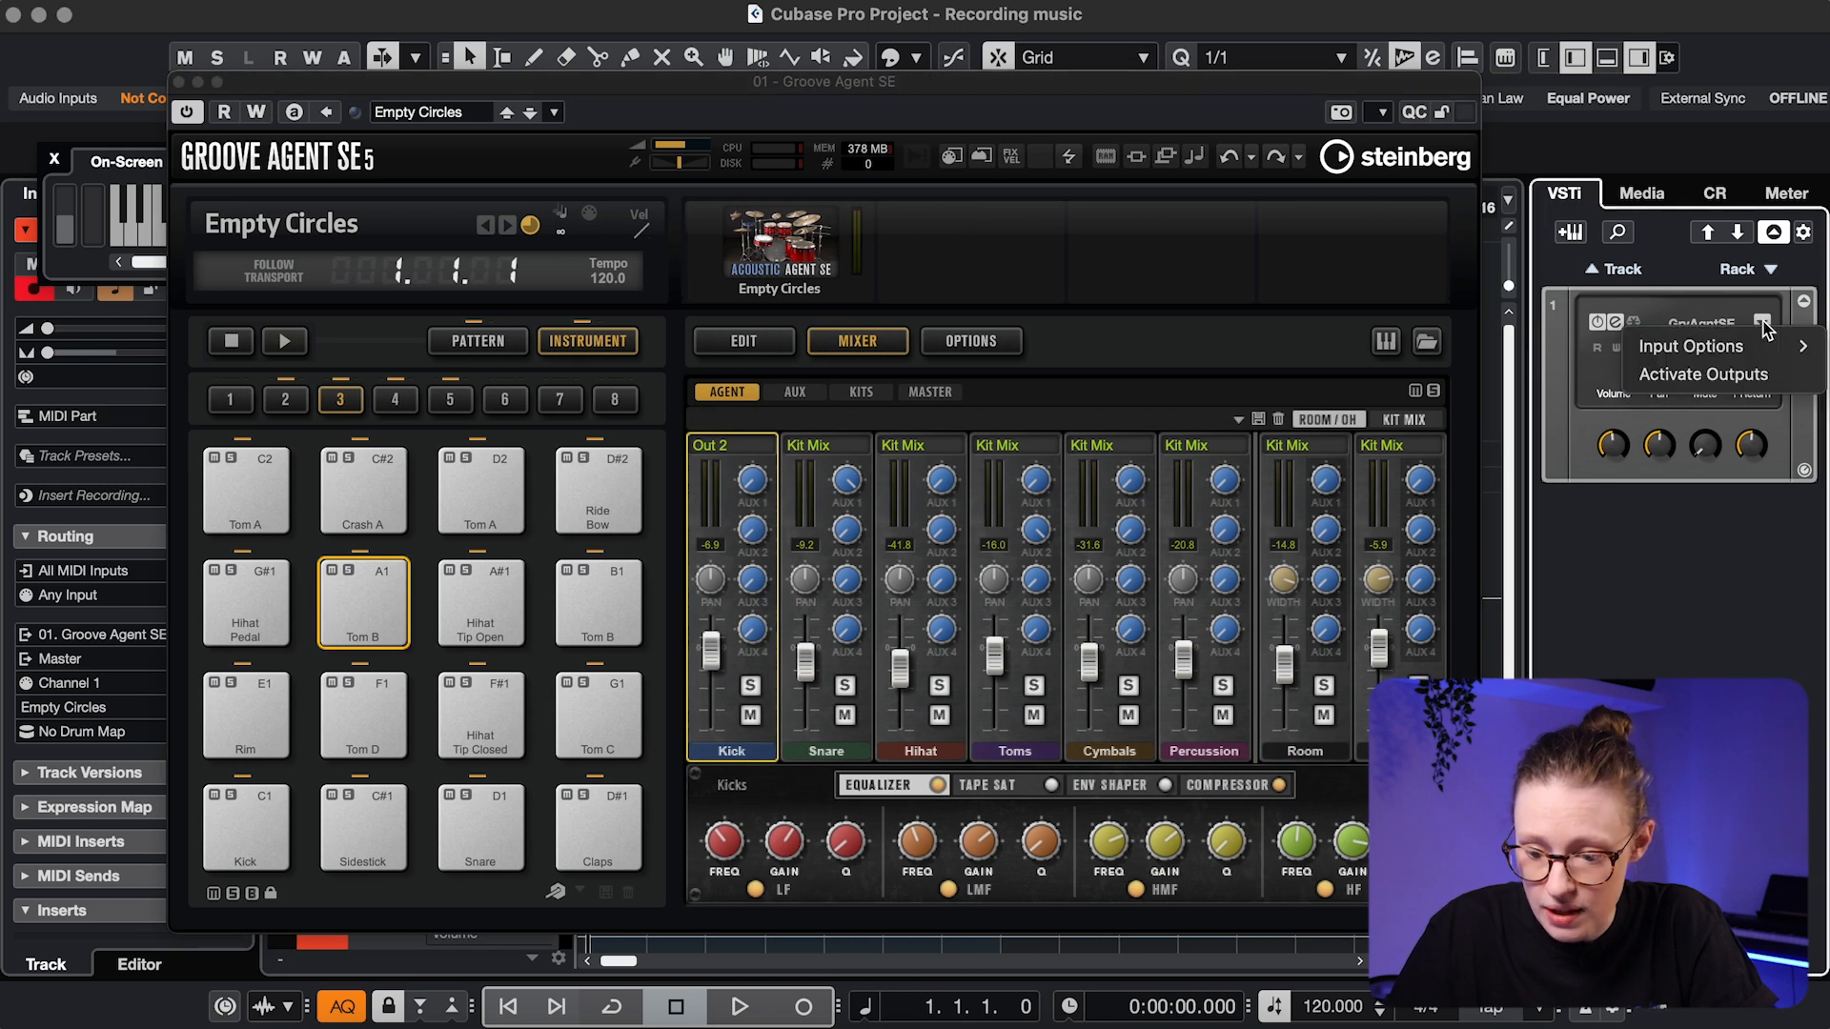
pyautogui.click(1711, 375)
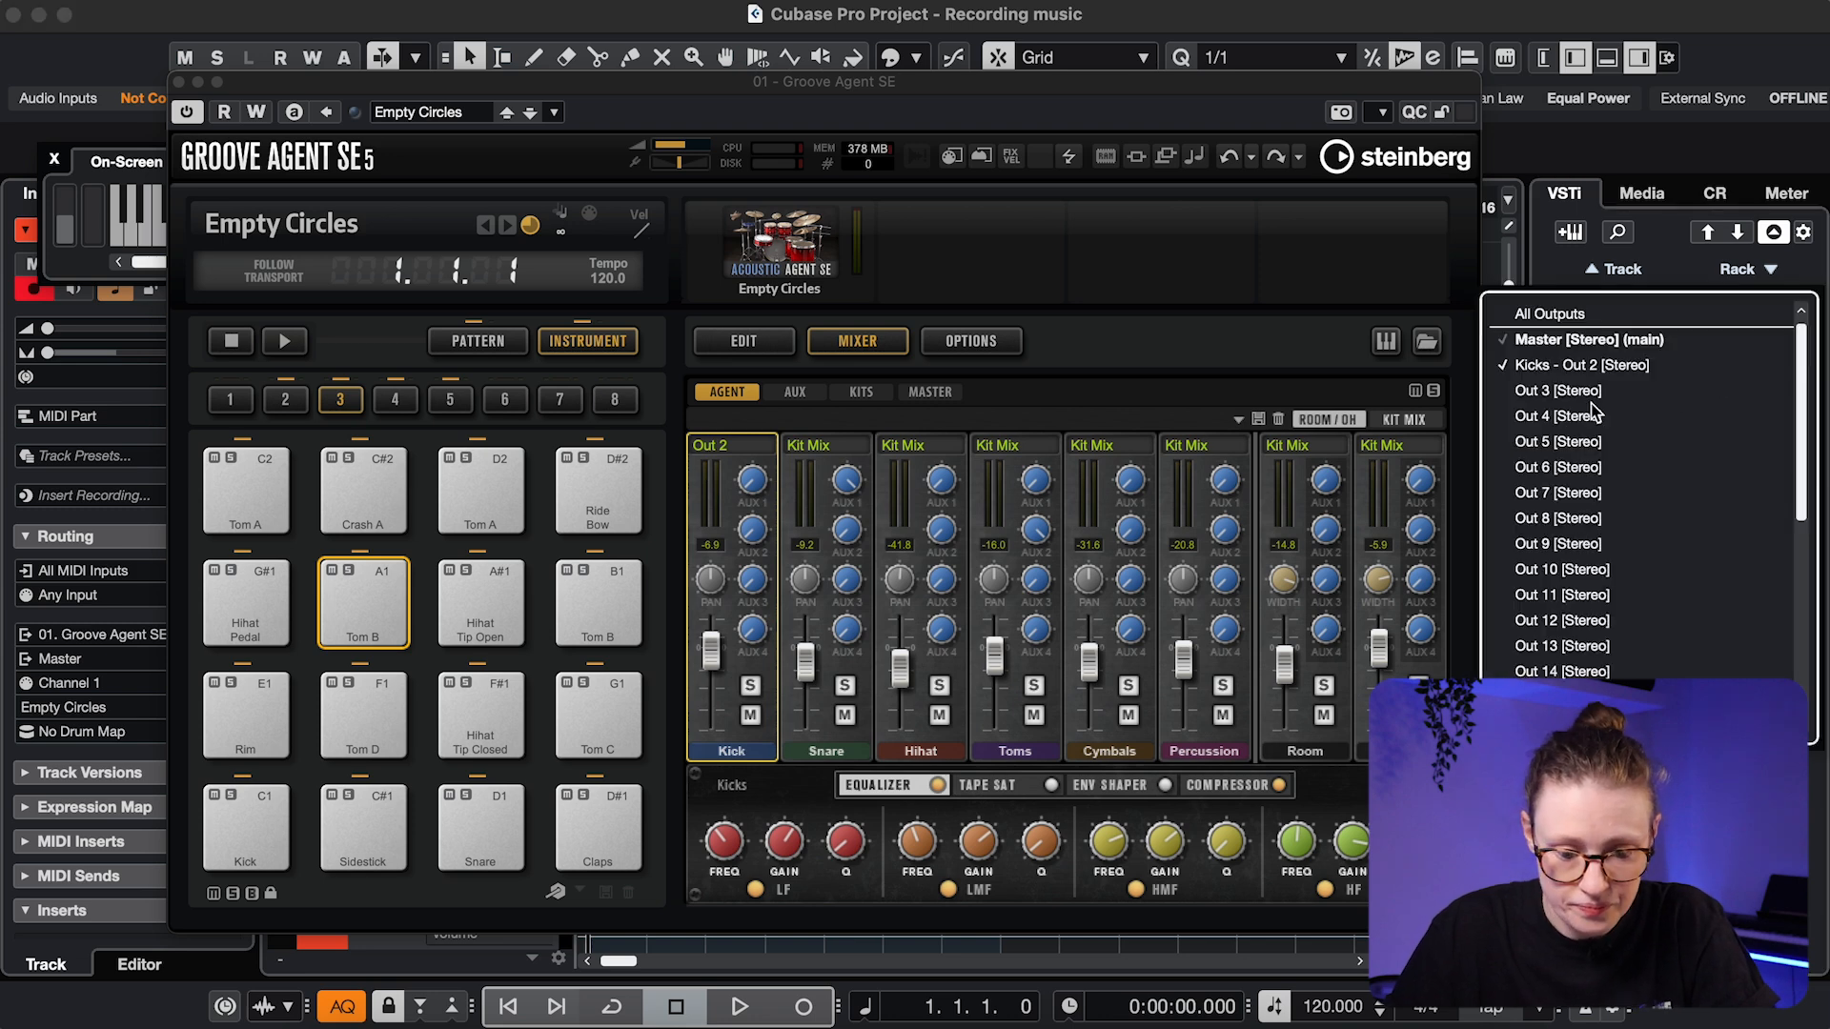
pyautogui.click(1593, 414)
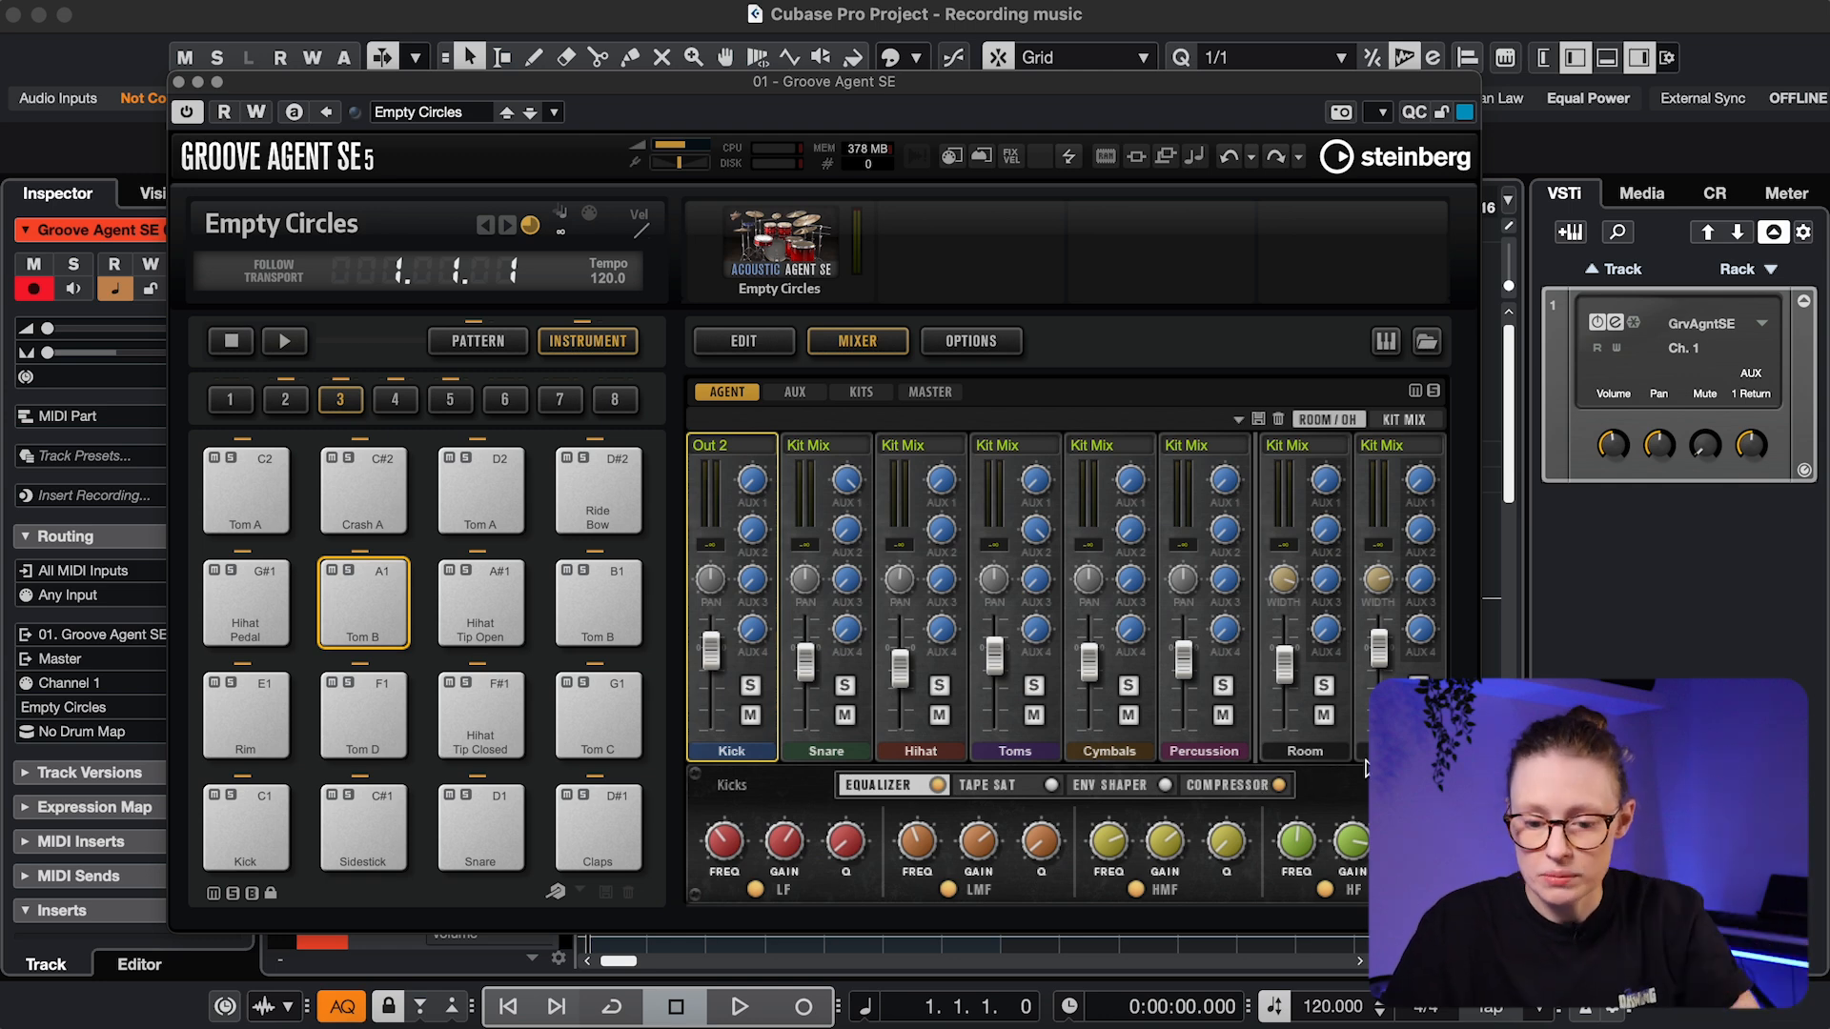
pyautogui.click(1308, 755)
pyautogui.click(1399, 753)
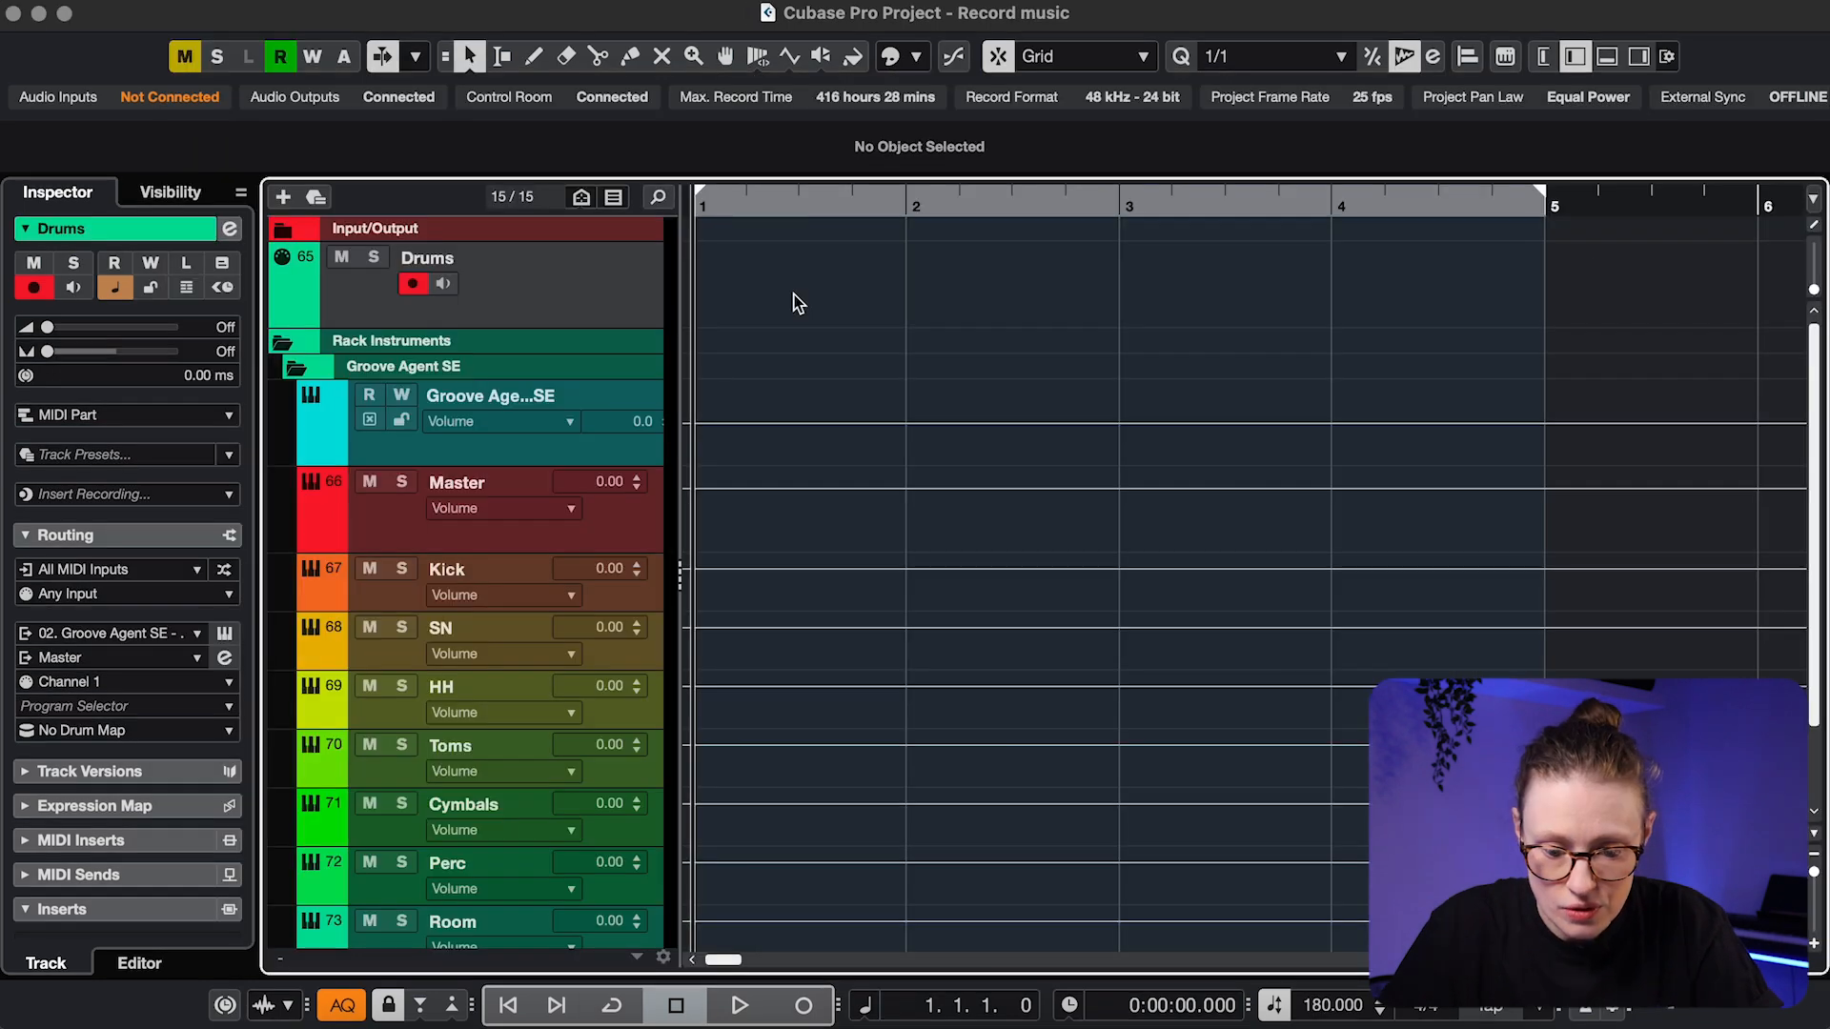
# Create a MIDI part on the Drums track, open it, and set Quantize to 1/8
pyautogui.doubleClick(777, 290)
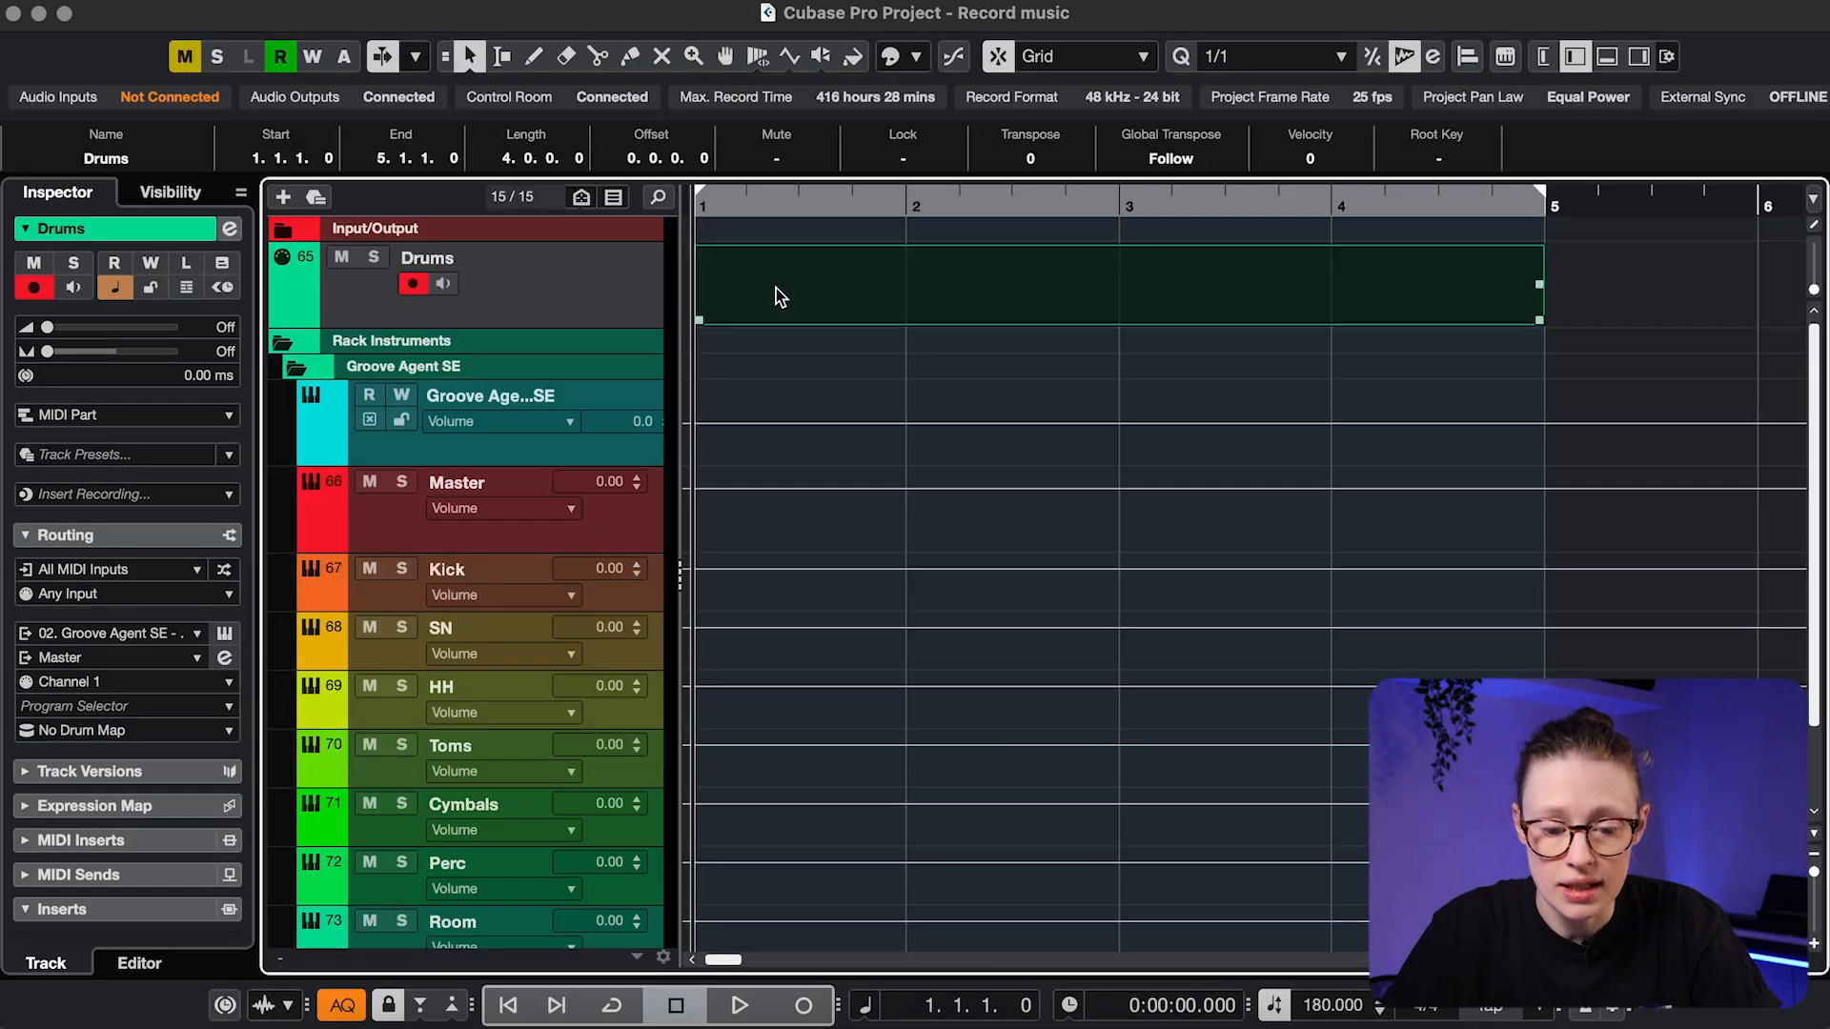
pyautogui.doubleClick(775, 288)
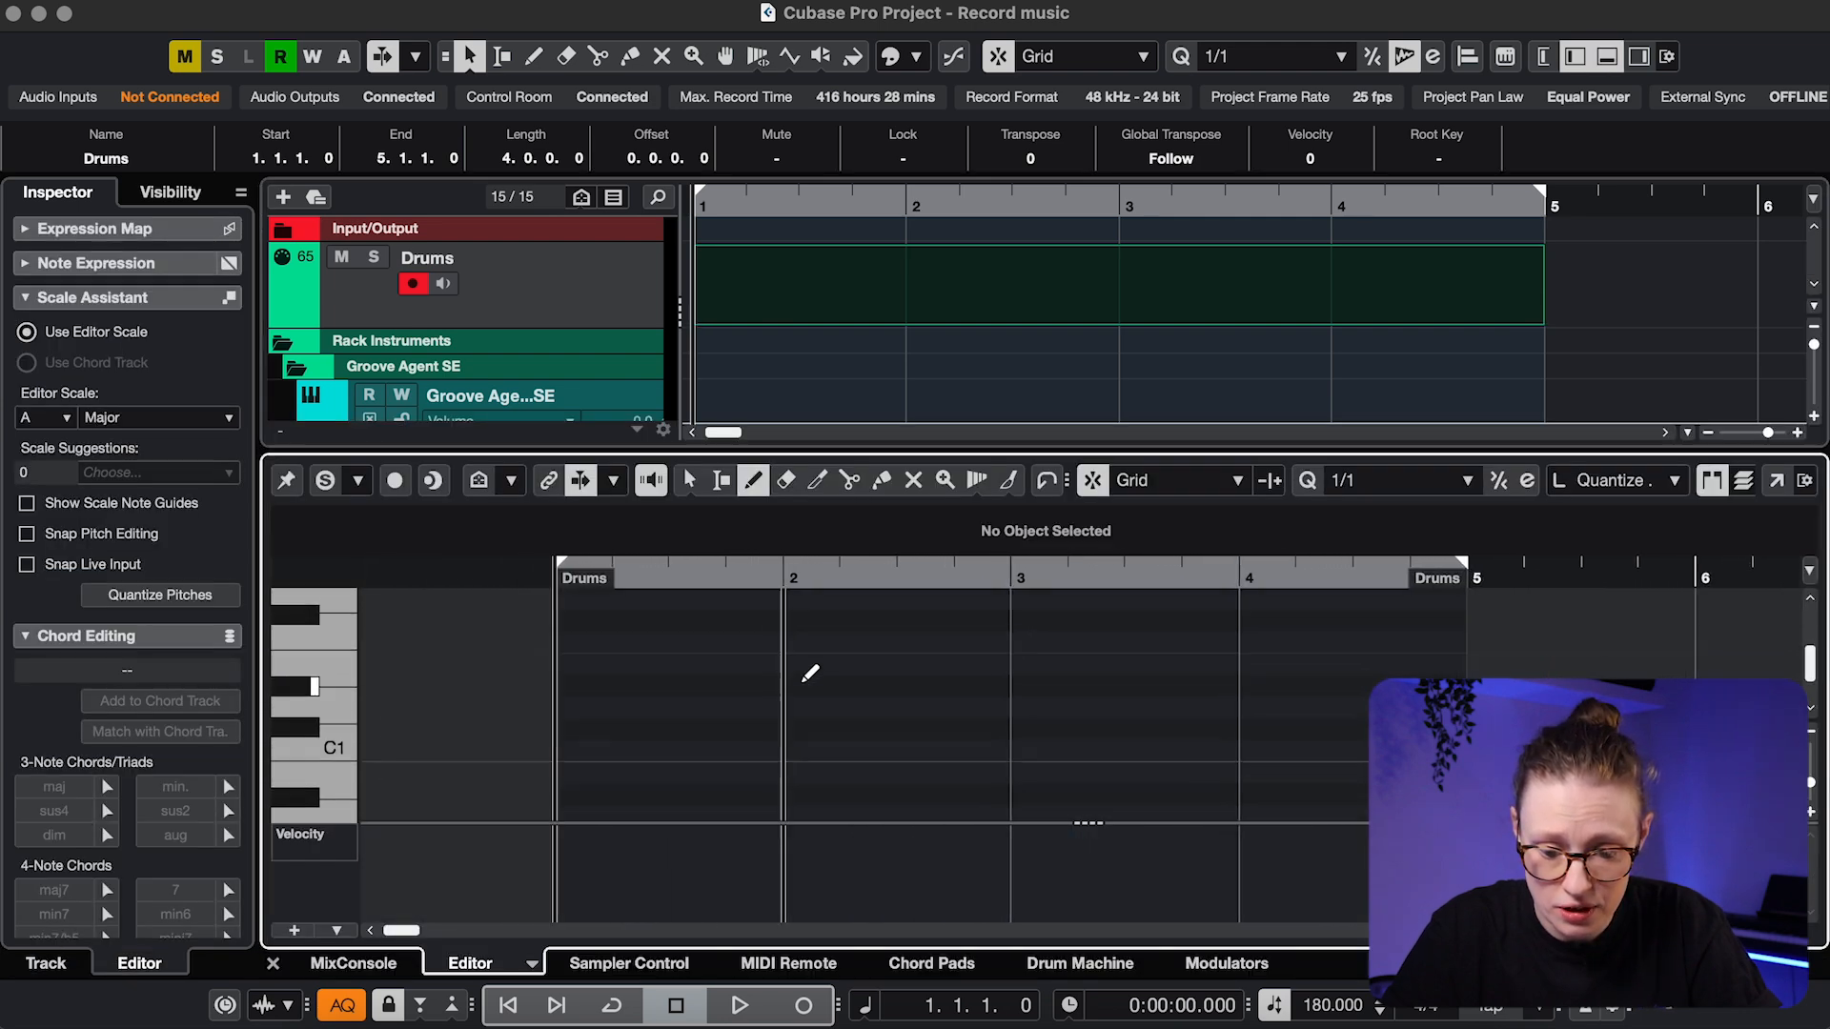
pyautogui.click(1346, 483)
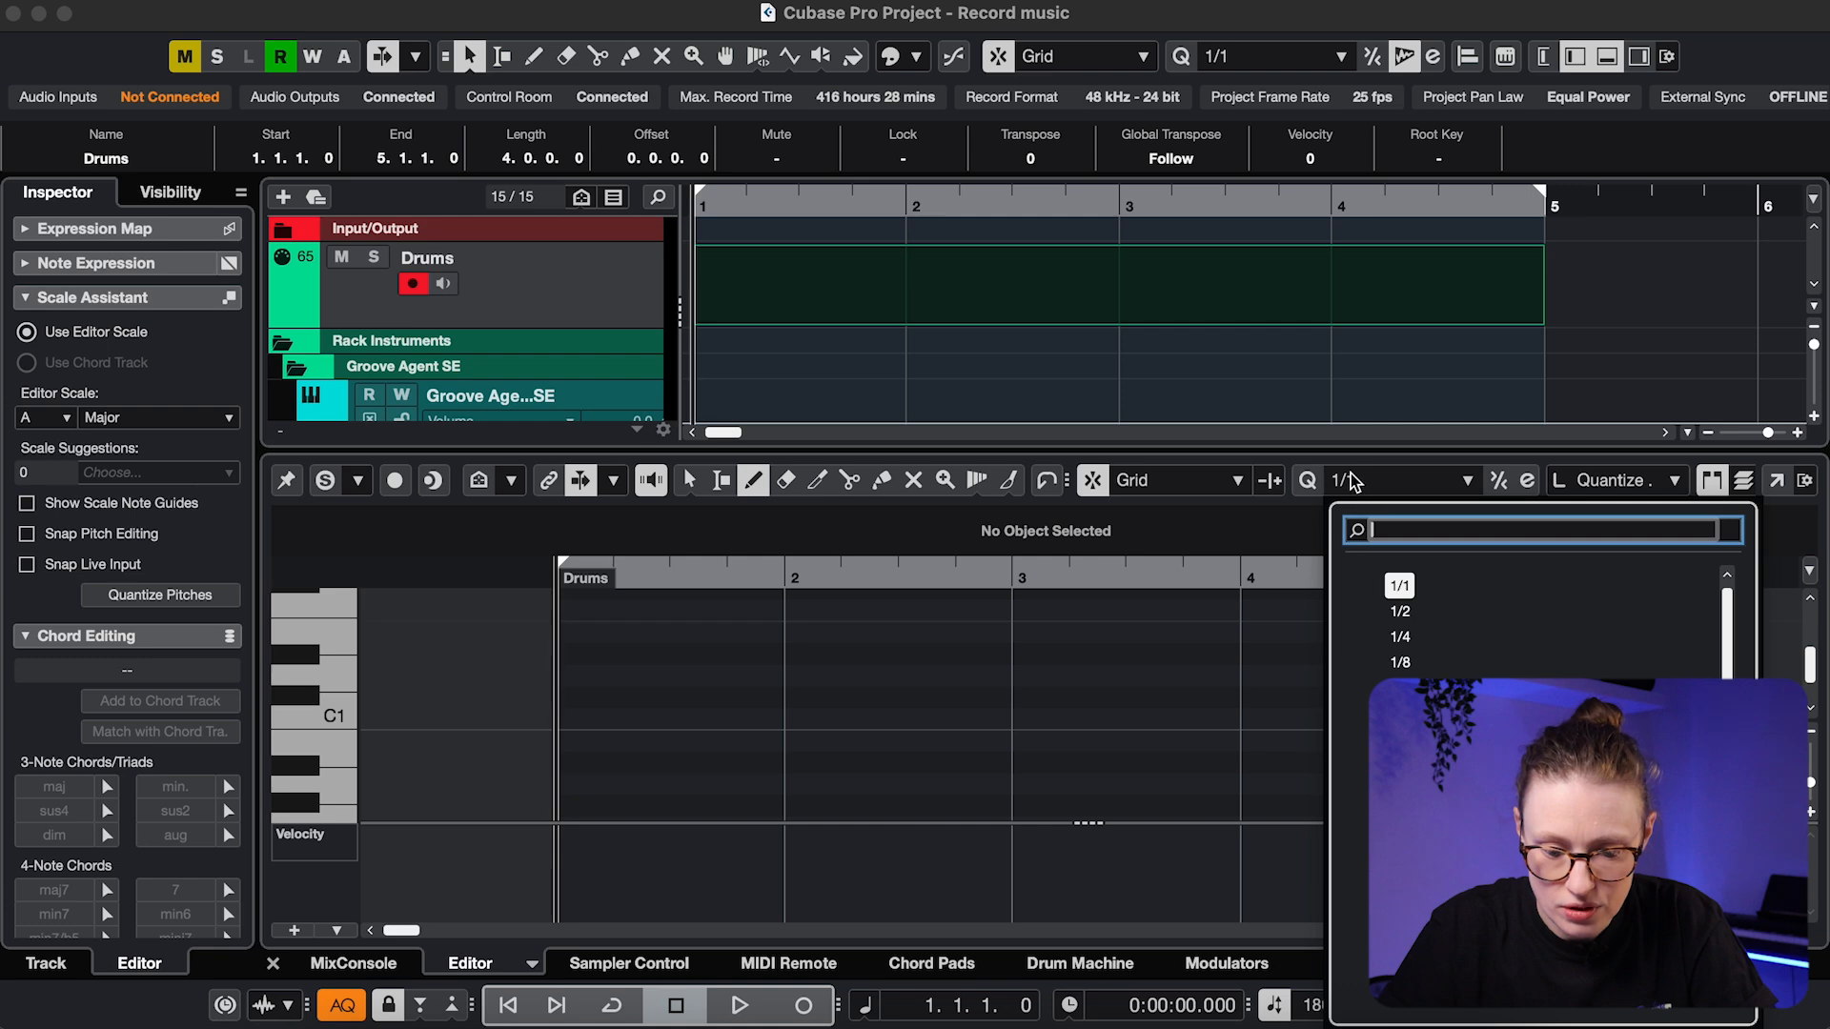
pyautogui.click(1401, 664)
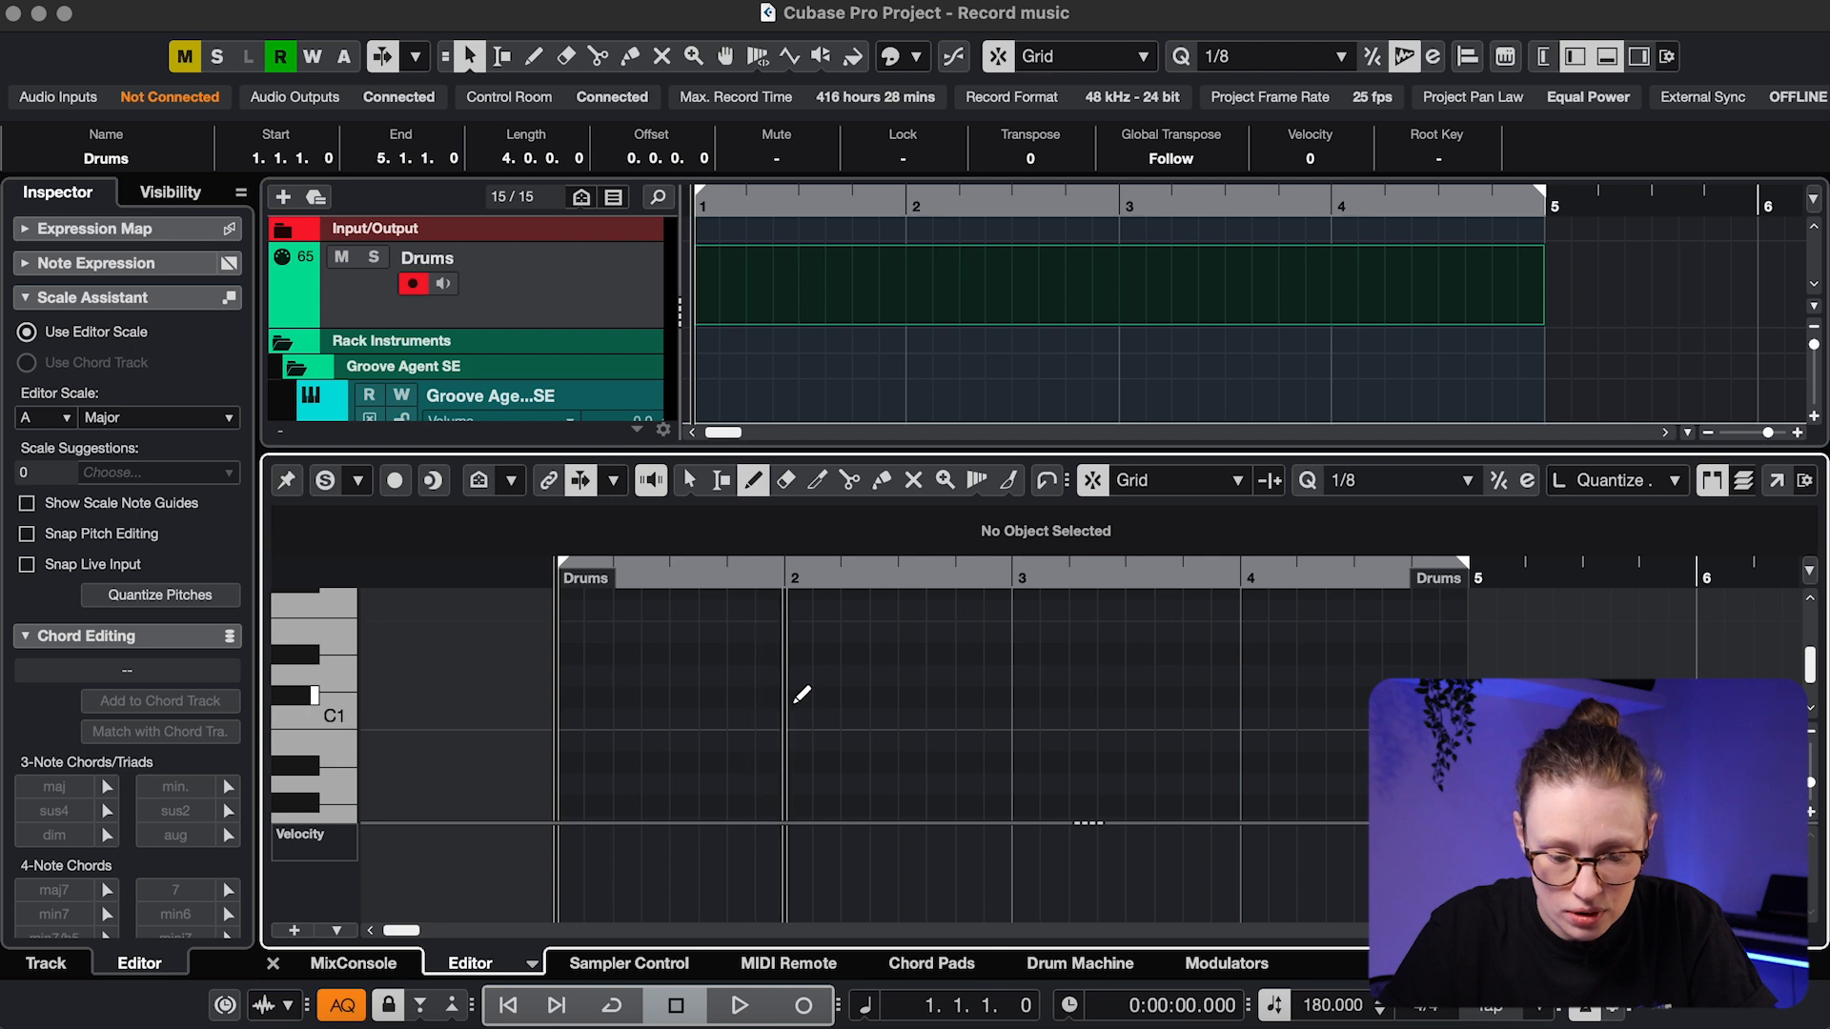
# Pencil five C1 kick notes across bars 1–2, playing back to check them
pyautogui.click(570, 719)
pyautogui.press('space')
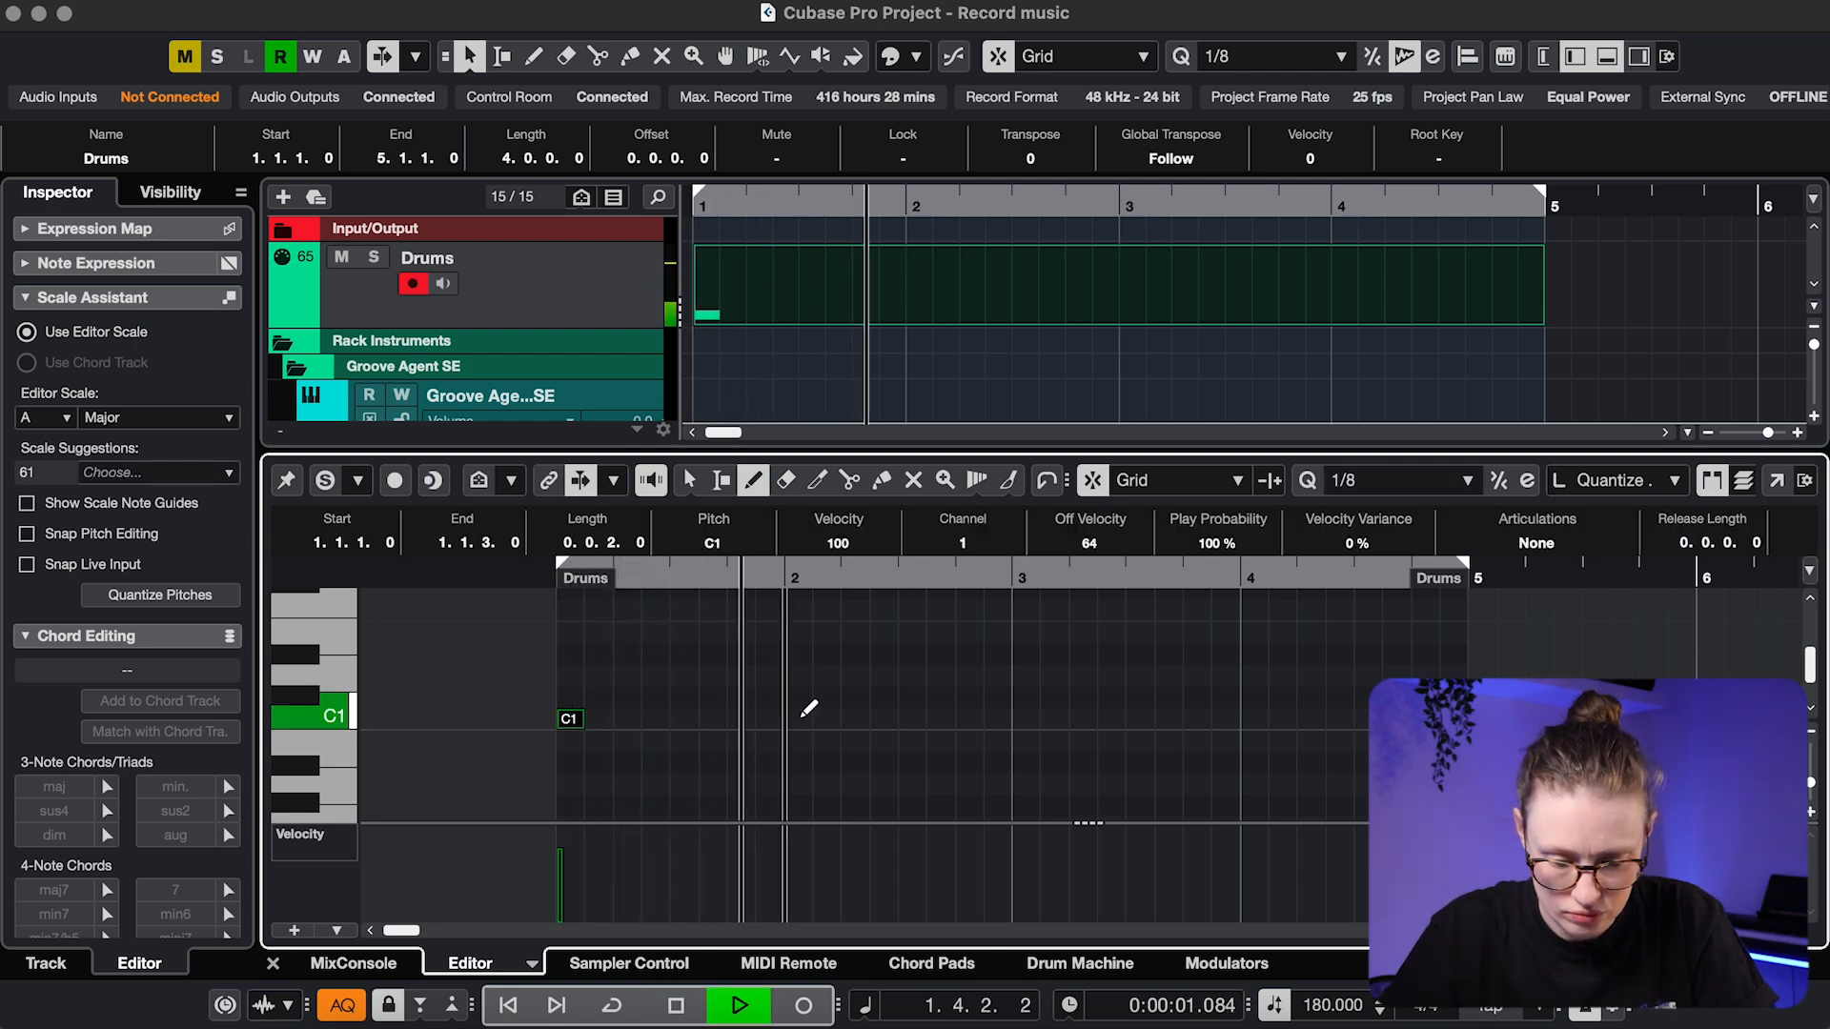
pyautogui.press('space')
pyautogui.click(799, 719)
pyautogui.click(827, 718)
pyautogui.press('space')
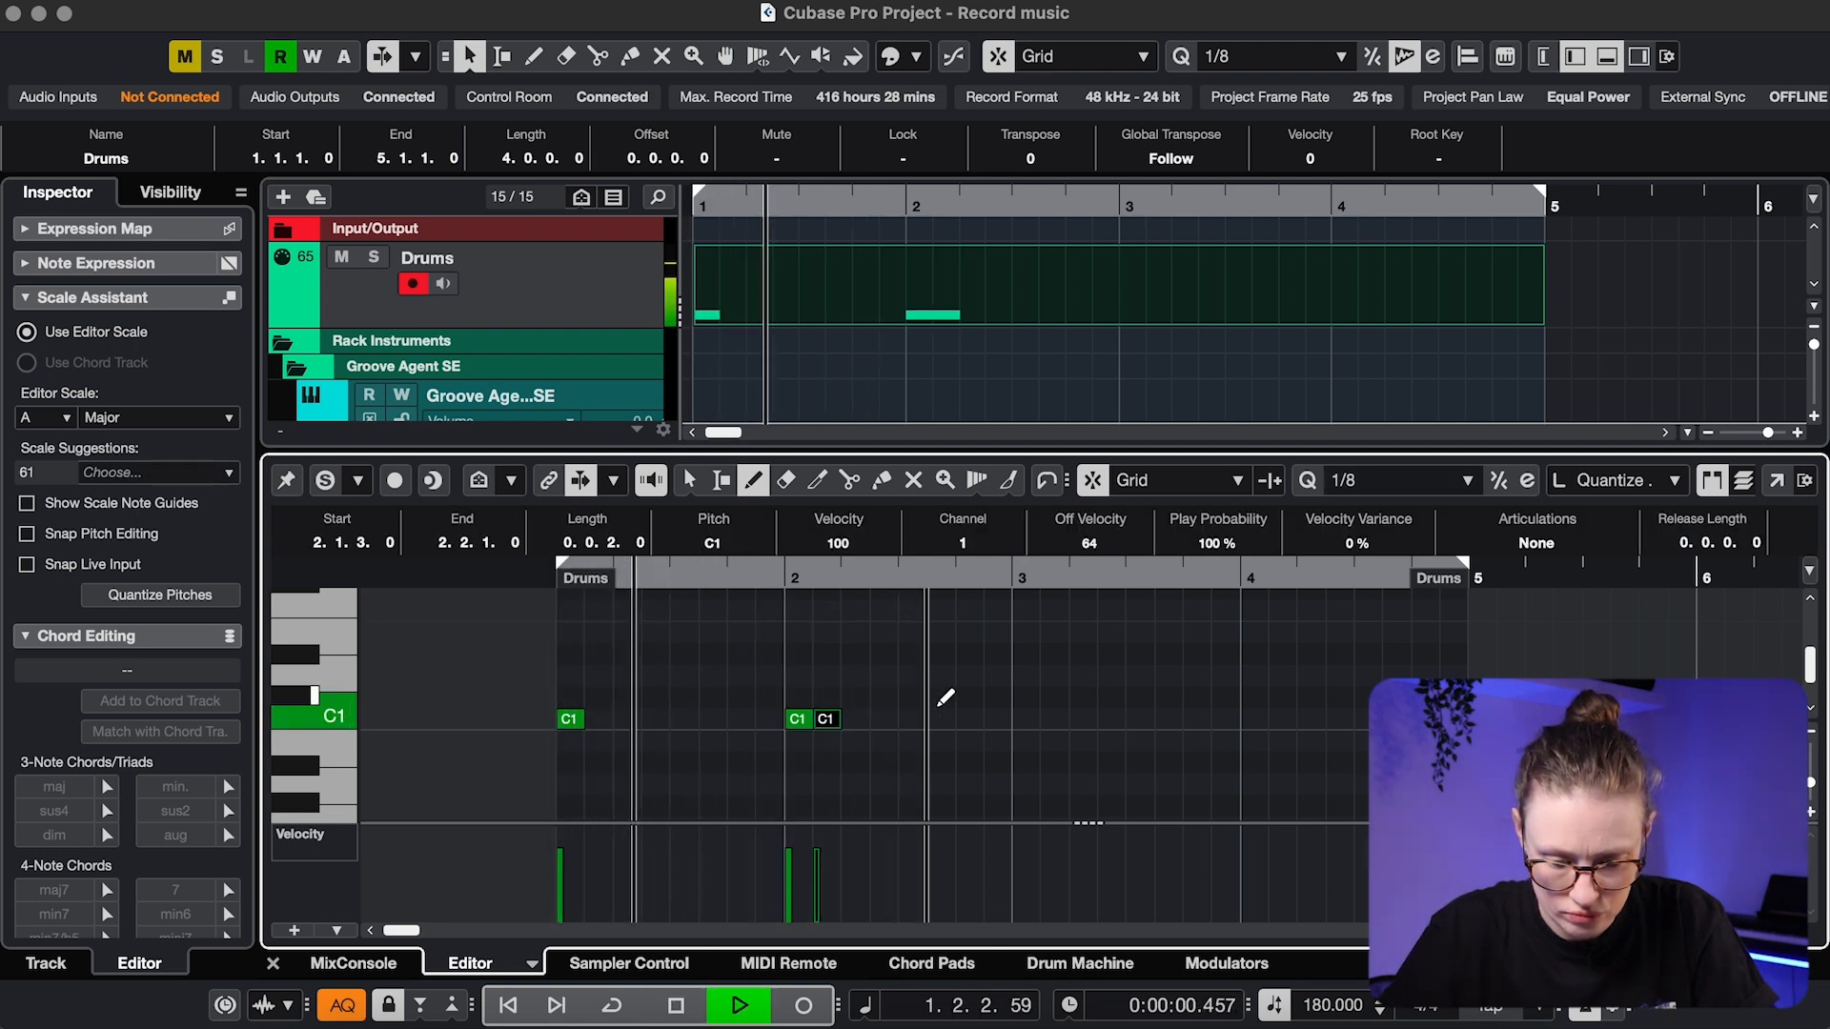
pyautogui.press('space')
pyautogui.click(911, 719)
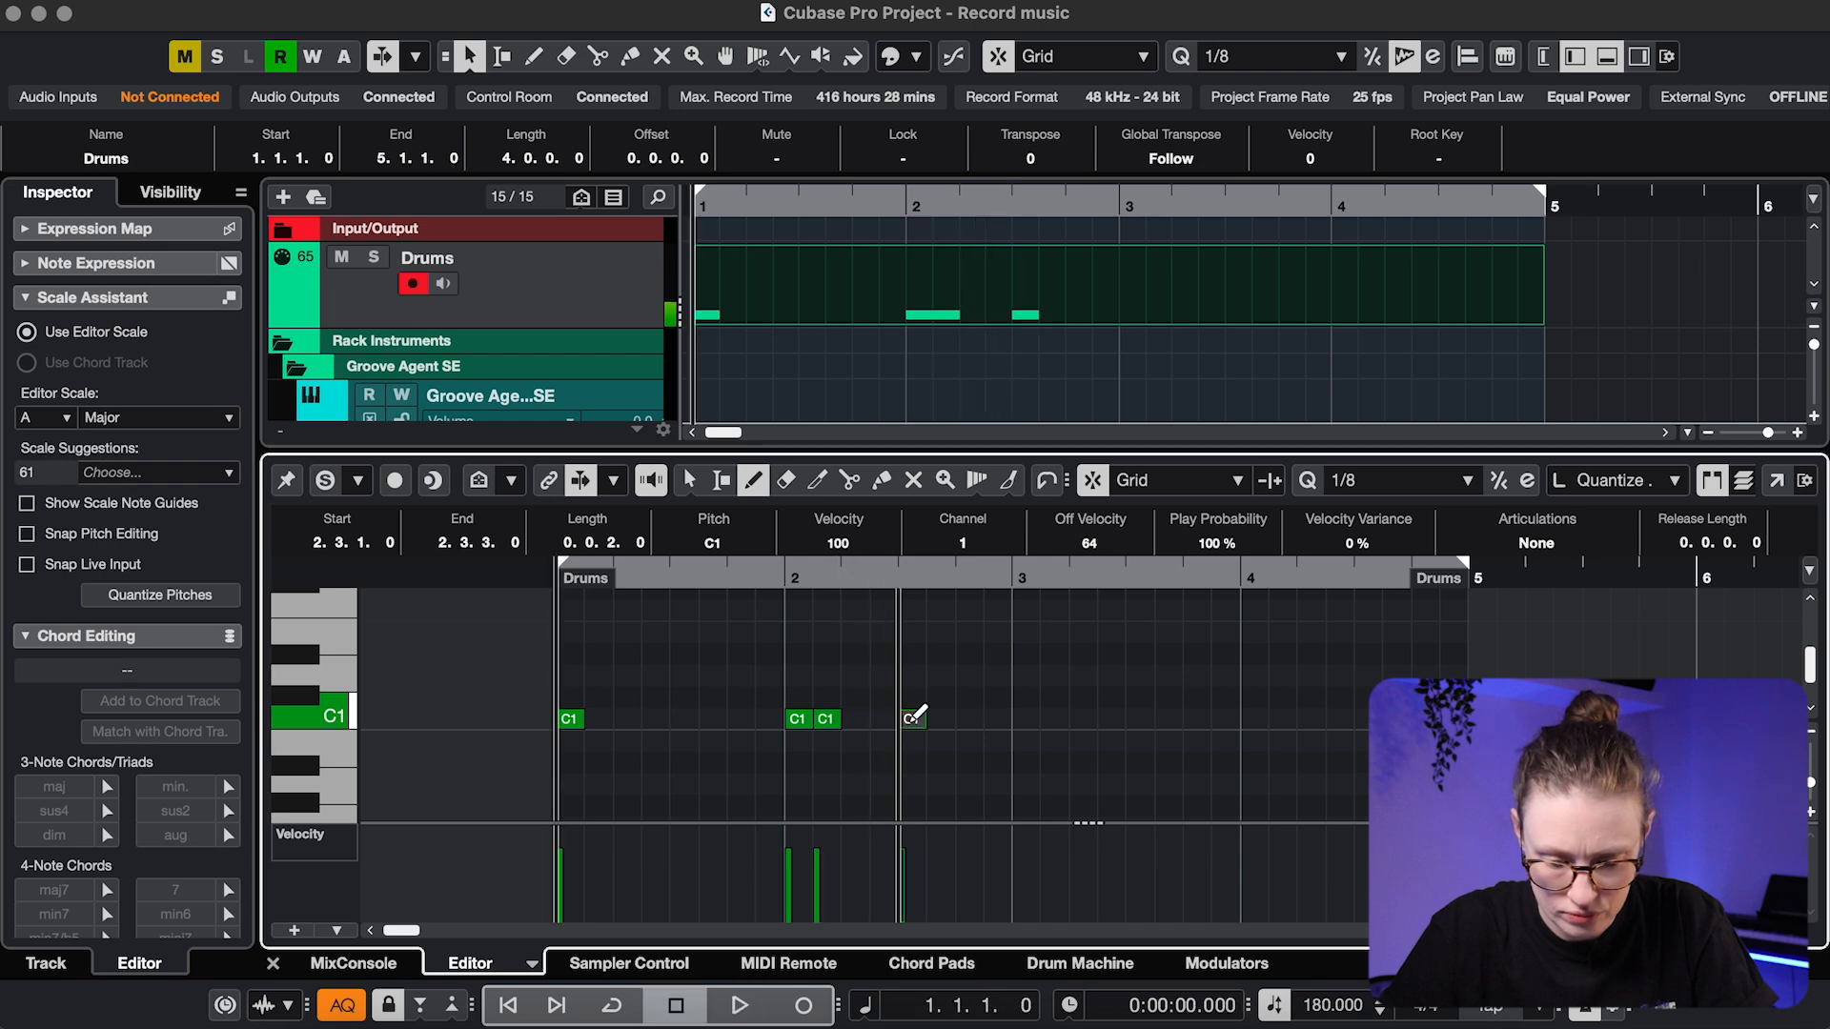
pyautogui.click(940, 719)
pyautogui.press('space')
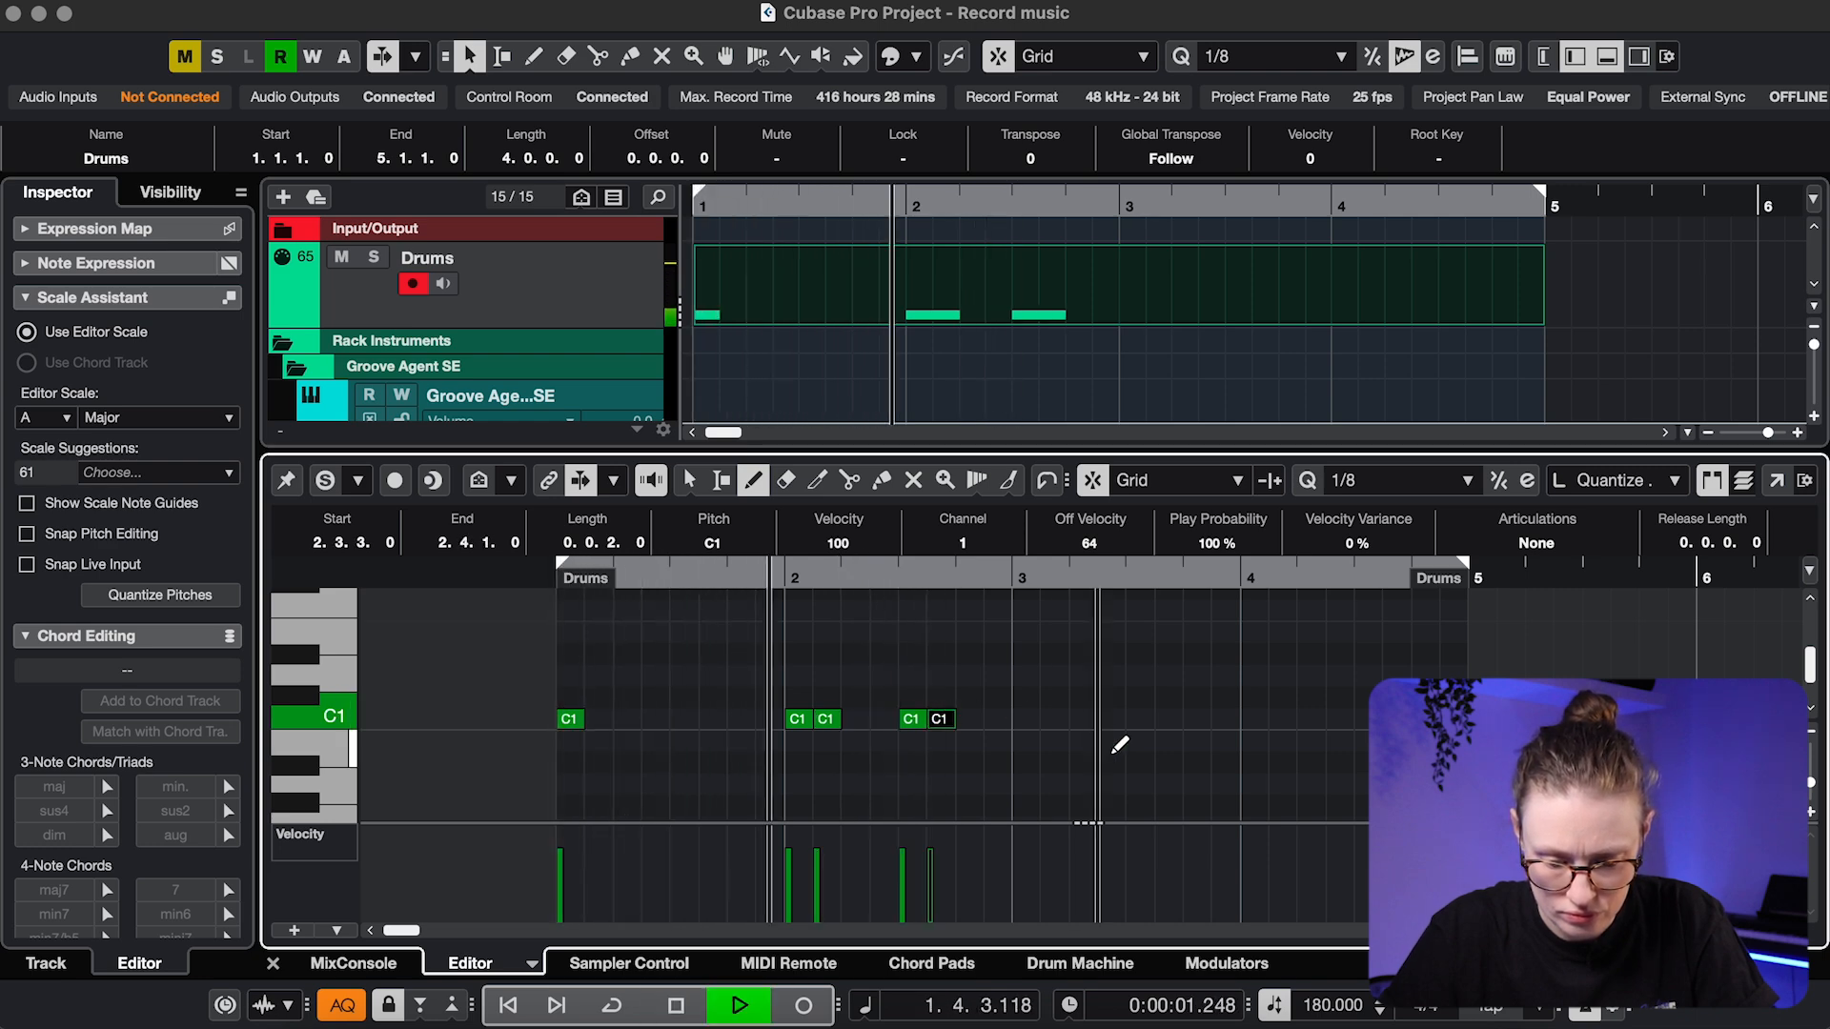
pyautogui.press('space')
# Duplicate the five C1 notes and move the copies to start at bar 3
pyautogui.press('1')
pyautogui.click(1018, 672)
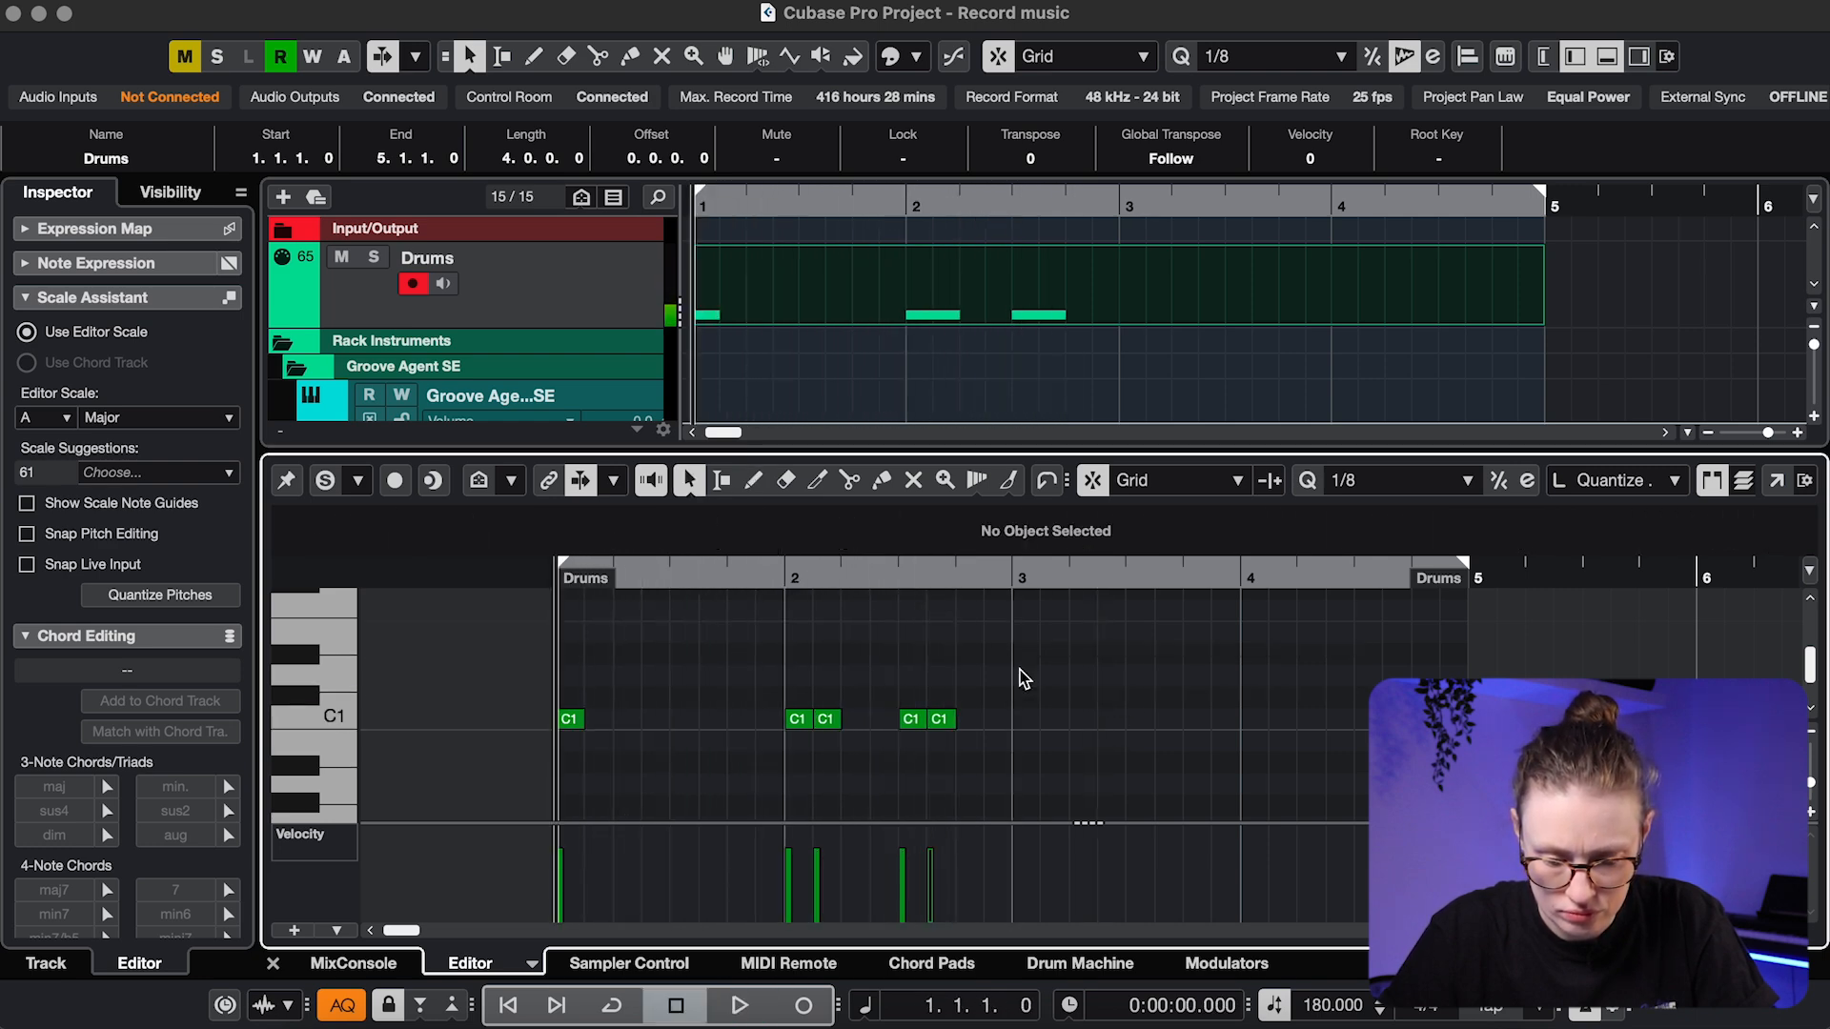
pyautogui.moveTo(1019, 672); pyautogui.dragTo(582, 780)
pyautogui.hotkey('alt', 'd')
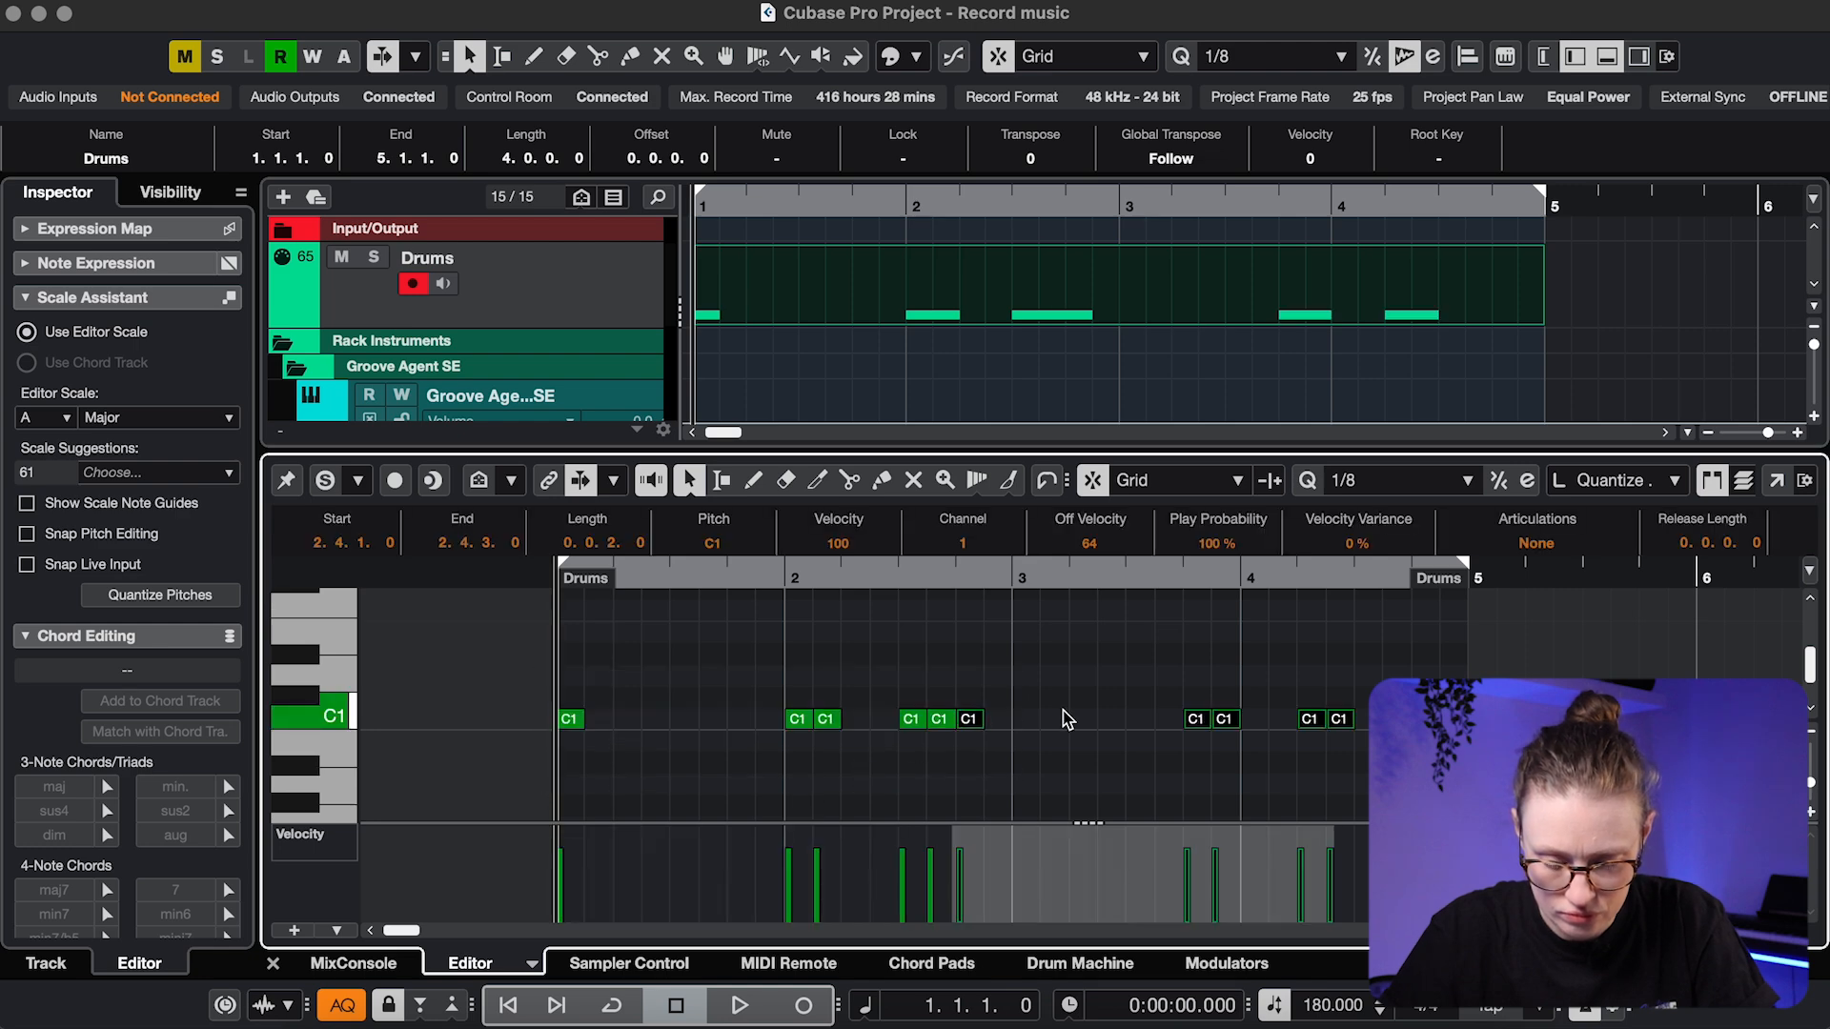
pyautogui.moveTo(972, 729); pyautogui.dragTo(1029, 729)
pyautogui.press('space')
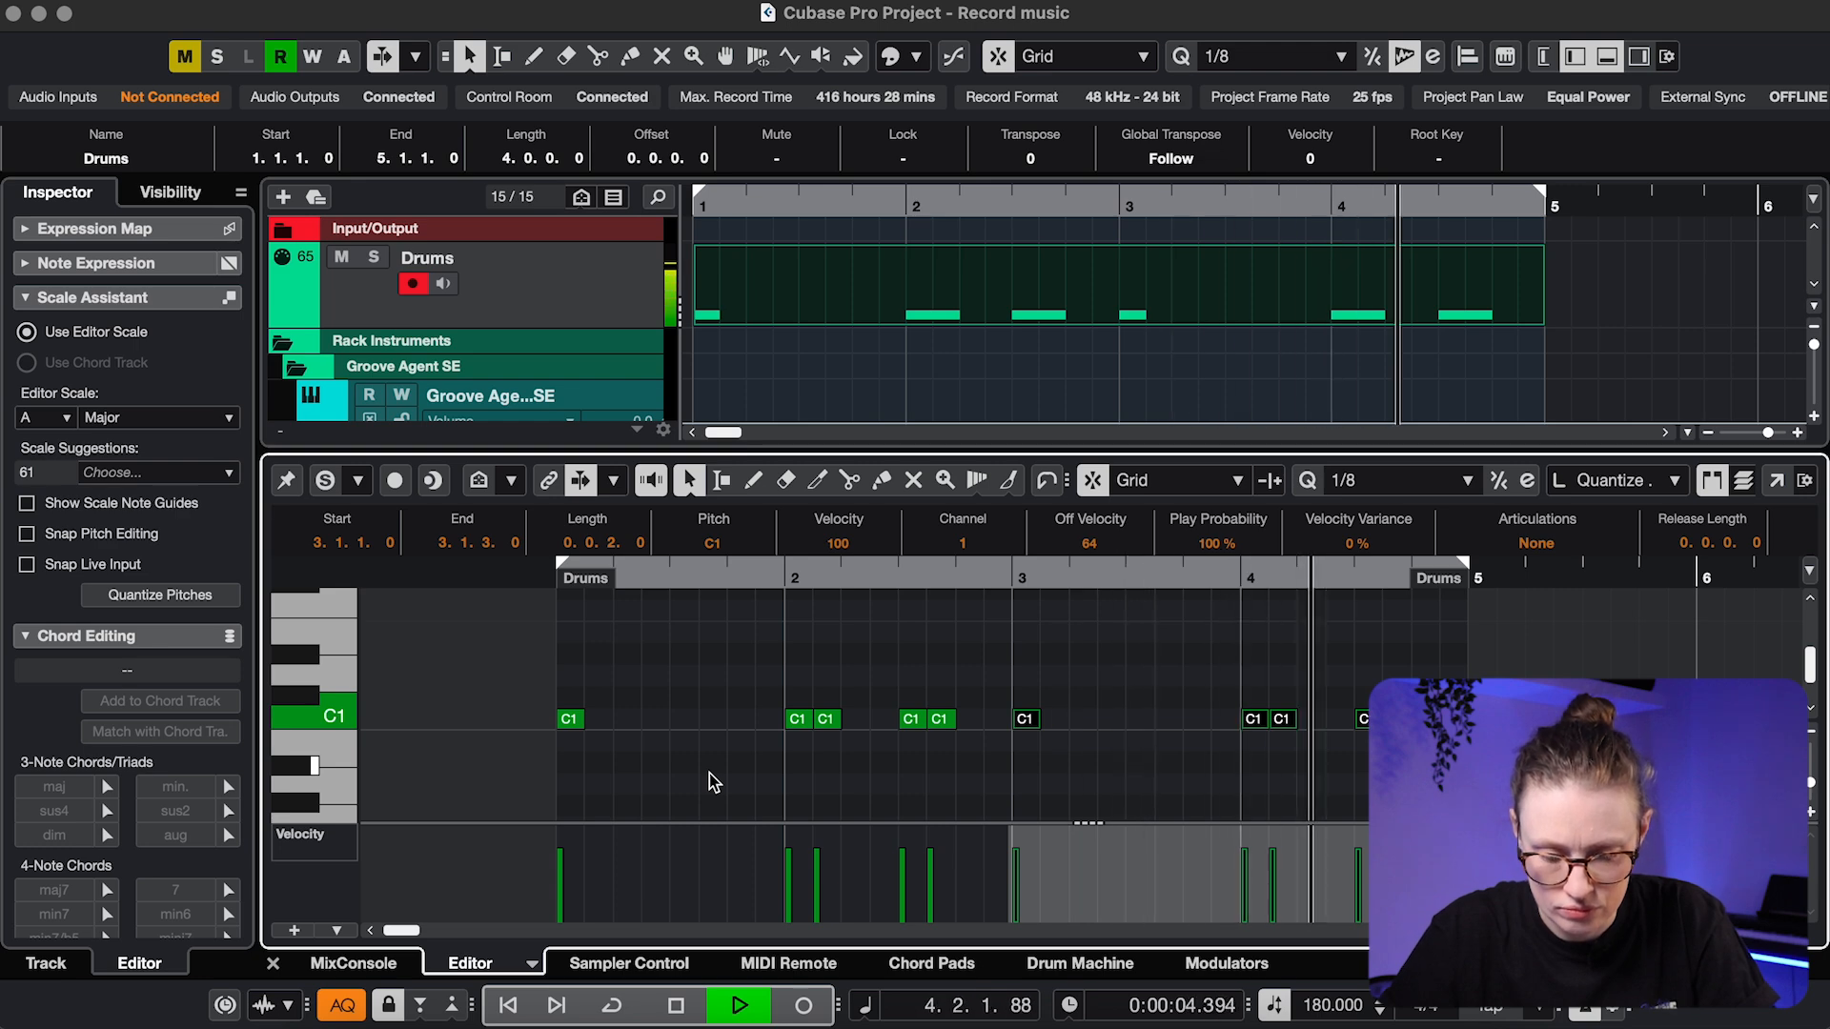
pyautogui.press('space')
# Audition drum sounds on the editor keyboard and pick the Line paint tool
pyautogui.scroll(2, 339, 674)
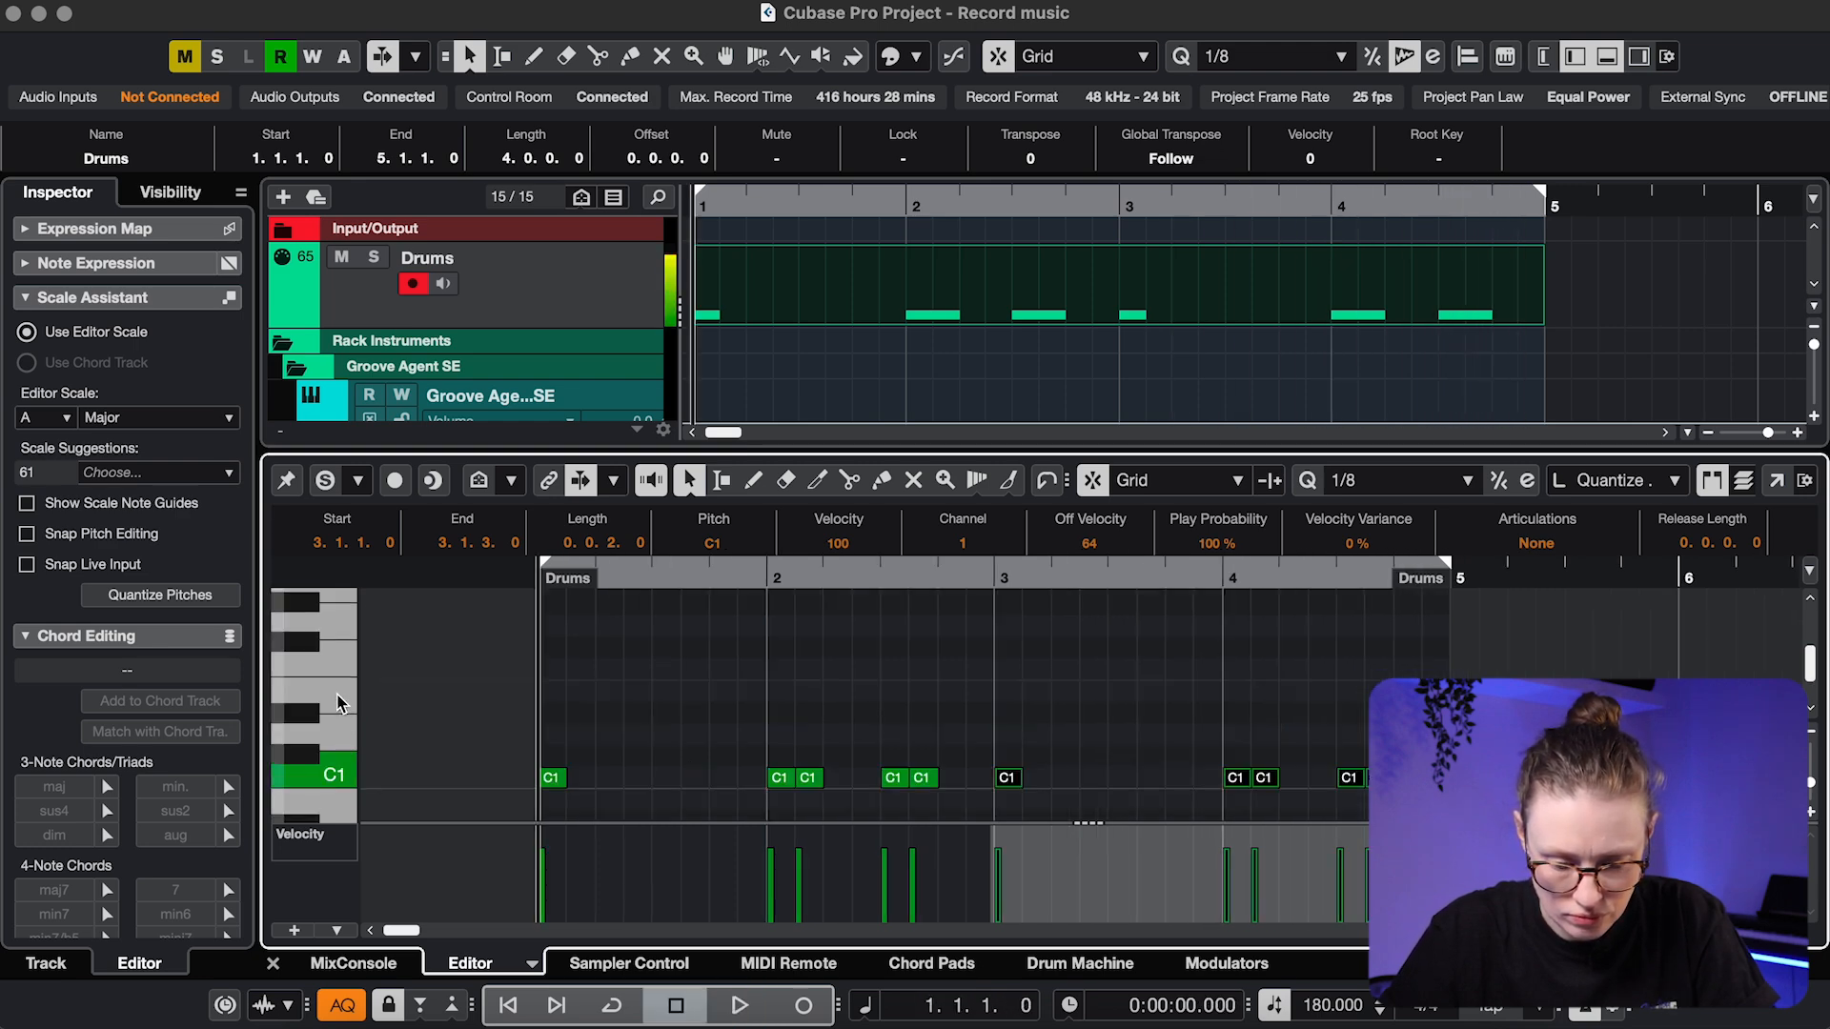
pyautogui.click(307, 640)
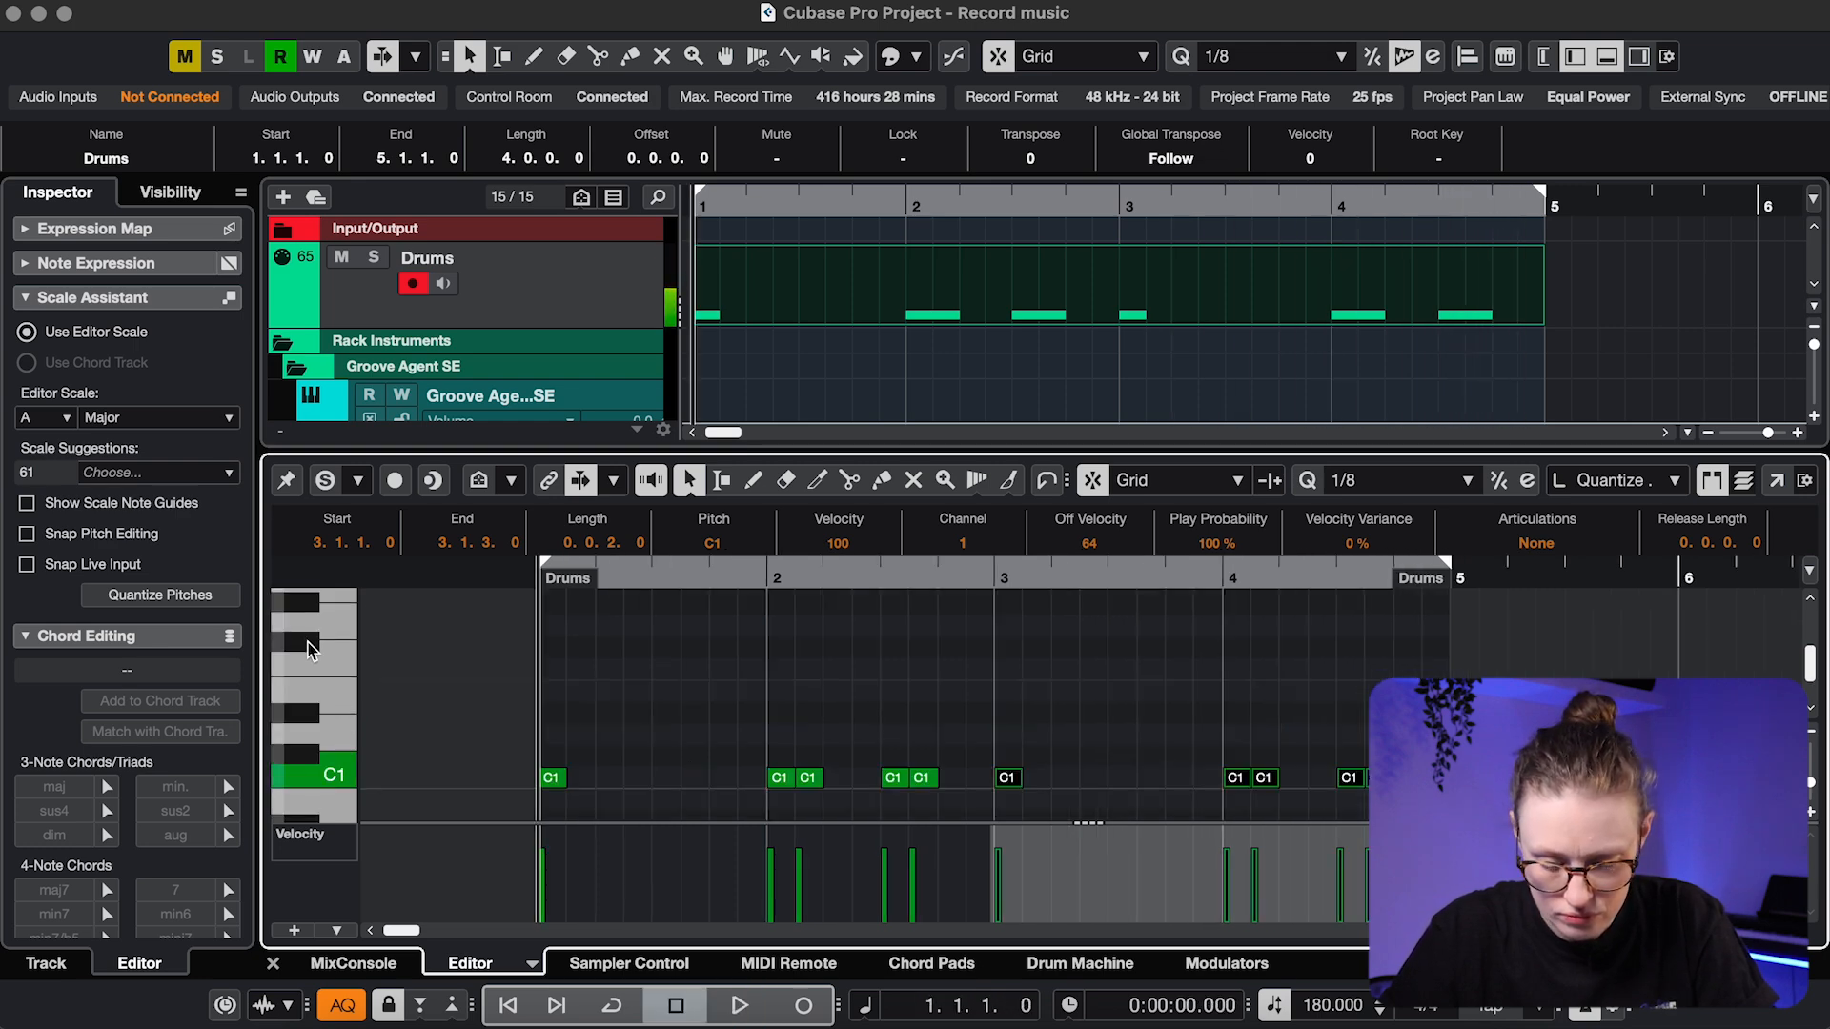
pyautogui.click(306, 641)
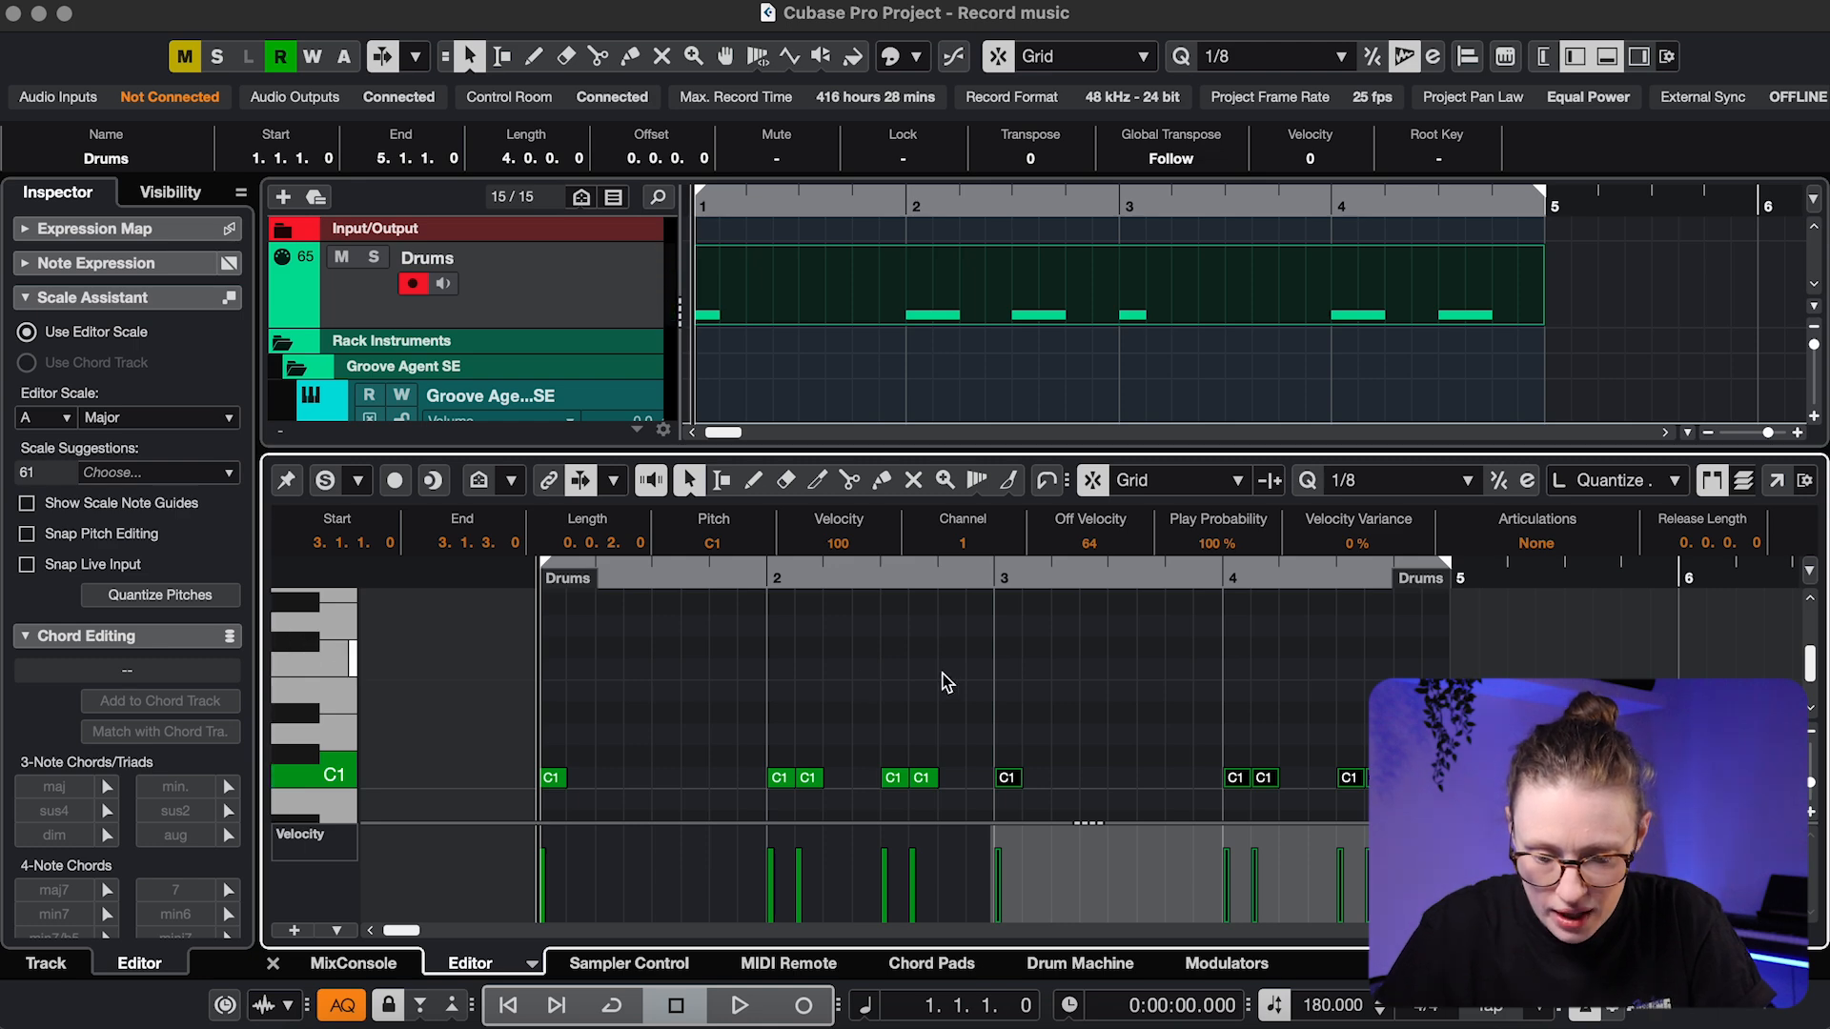
pyautogui.click(1012, 482)
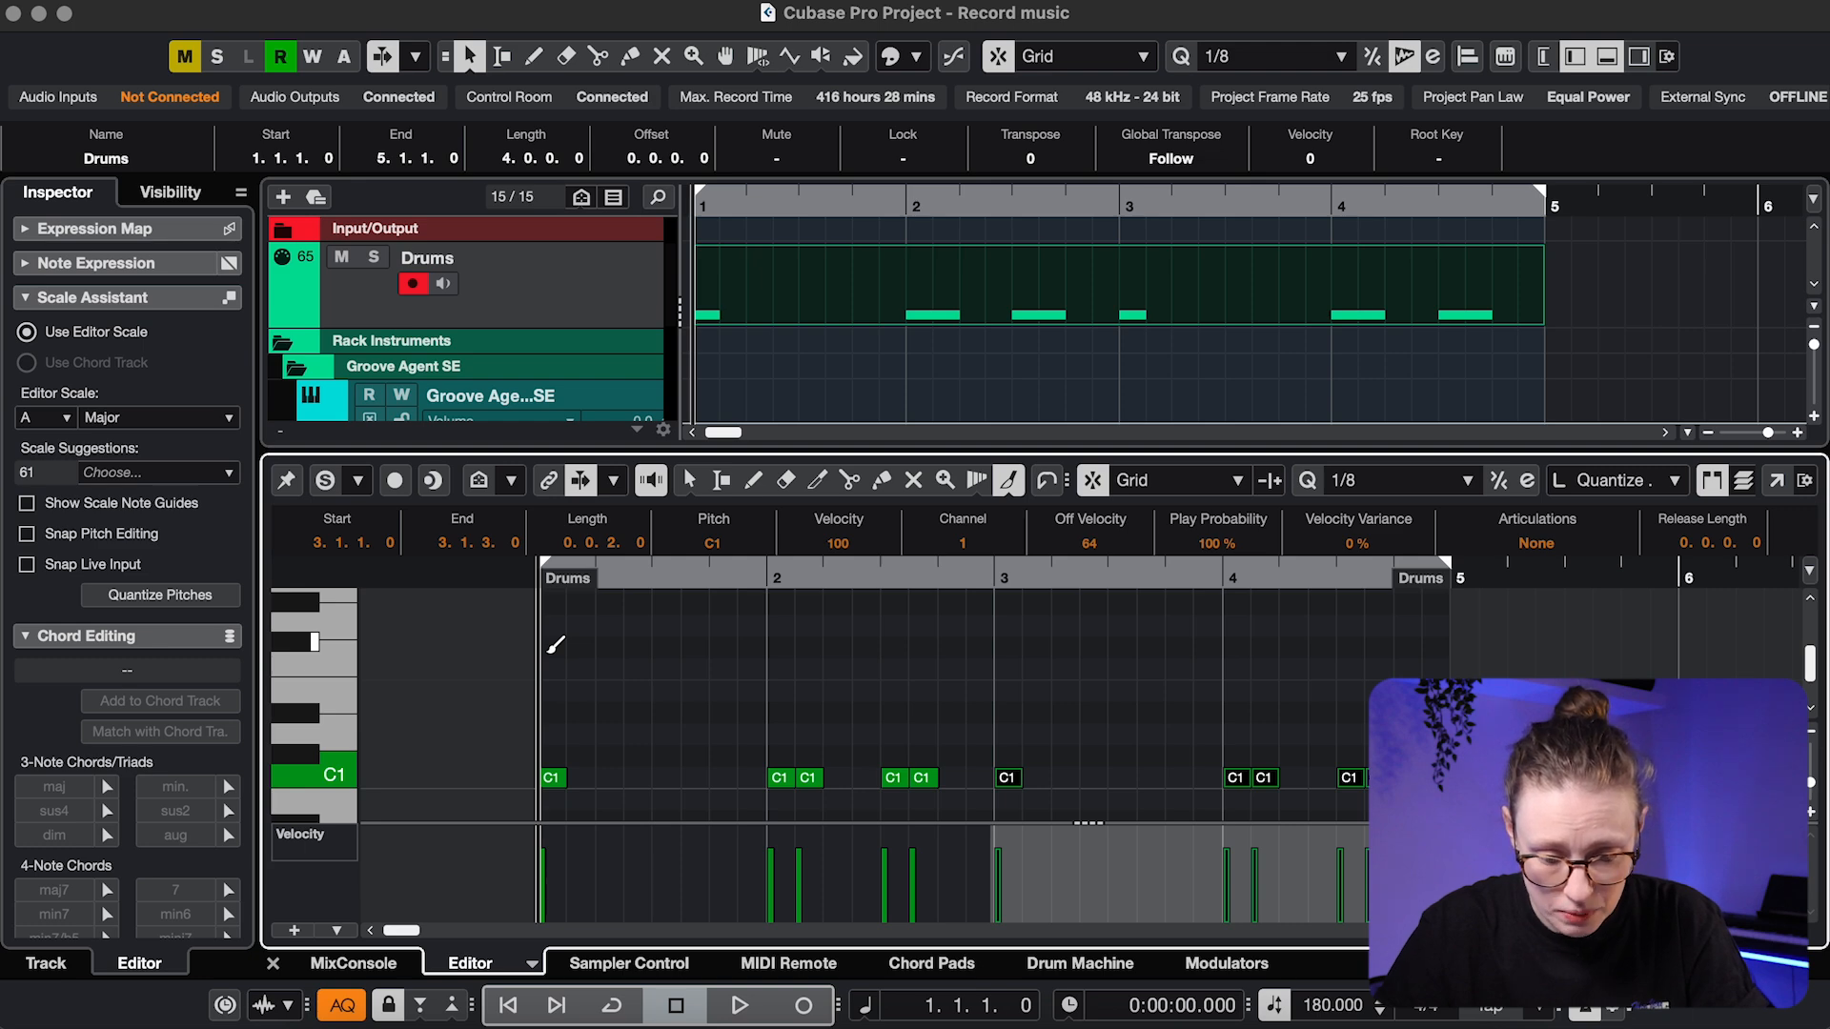
# Paint a row of F#1 eighth notes across bars 1–4
pyautogui.click(556, 645)
pyautogui.moveTo(554, 645); pyautogui.dragTo(1439, 637)
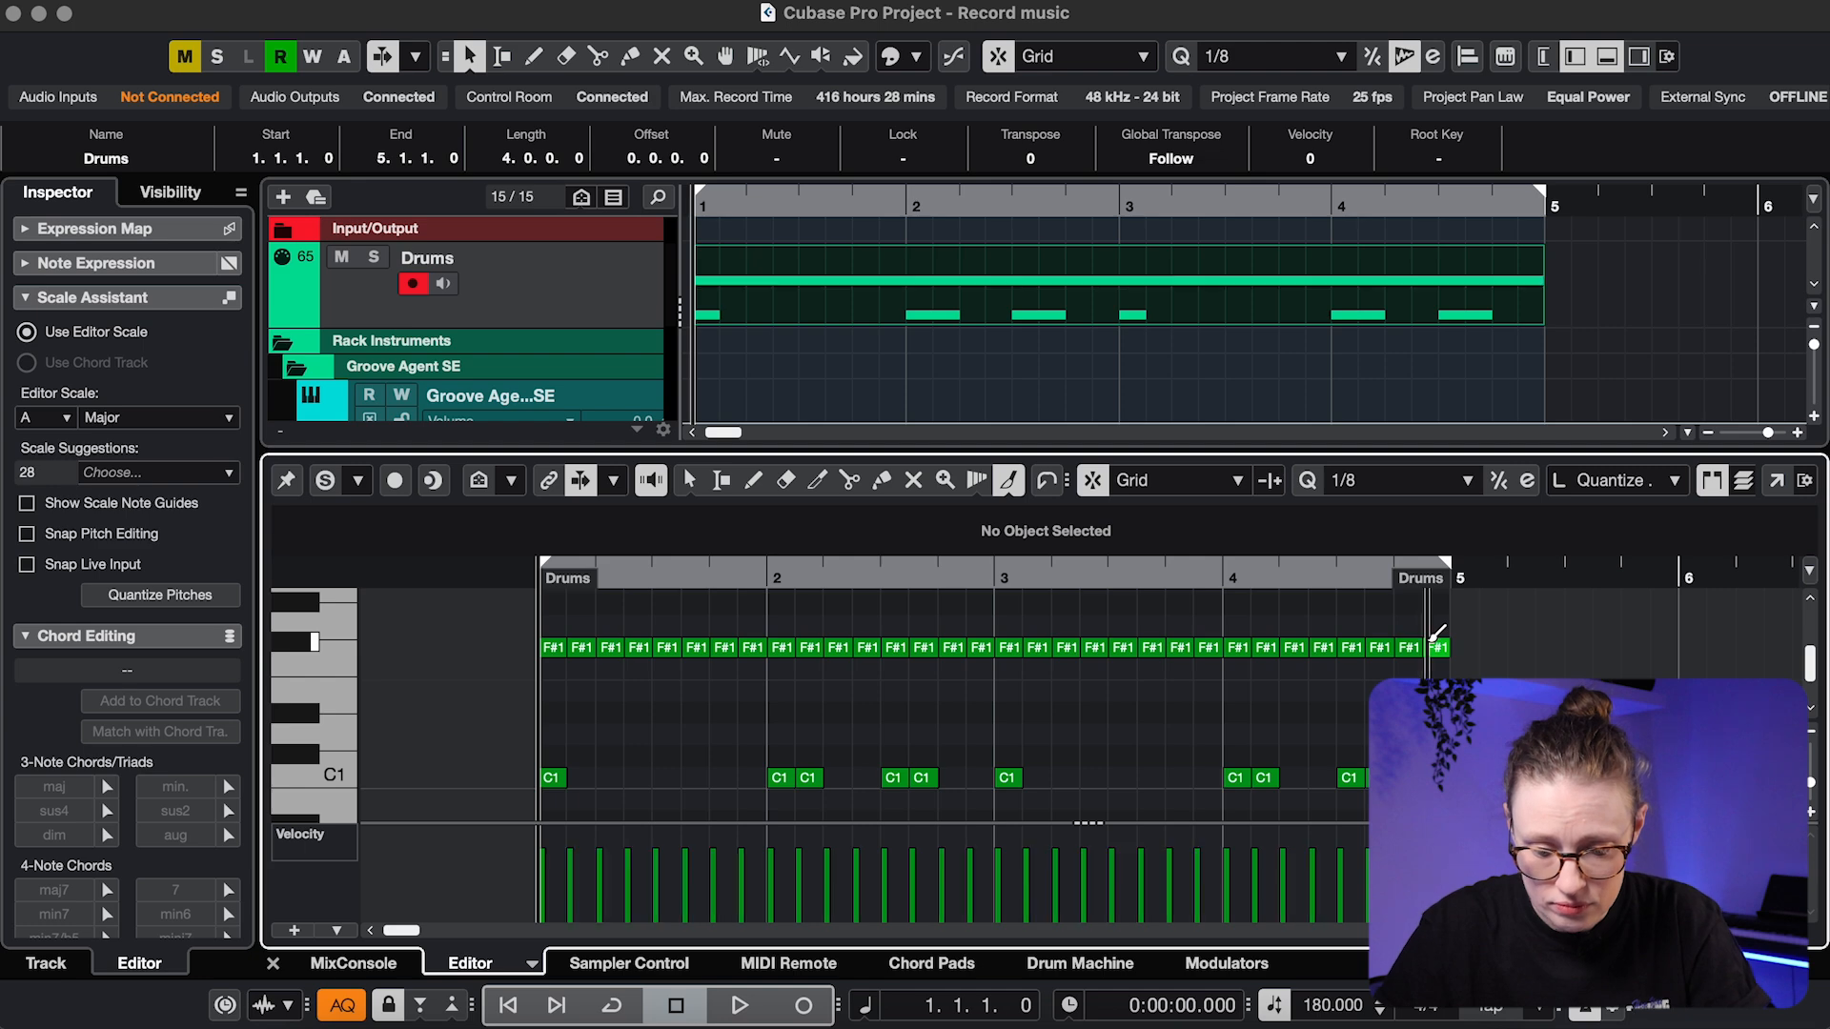
pyautogui.press('8')
# Pencil D1 notes on beats 2 and 4 of bars 1 and 2
pyautogui.click(618, 731)
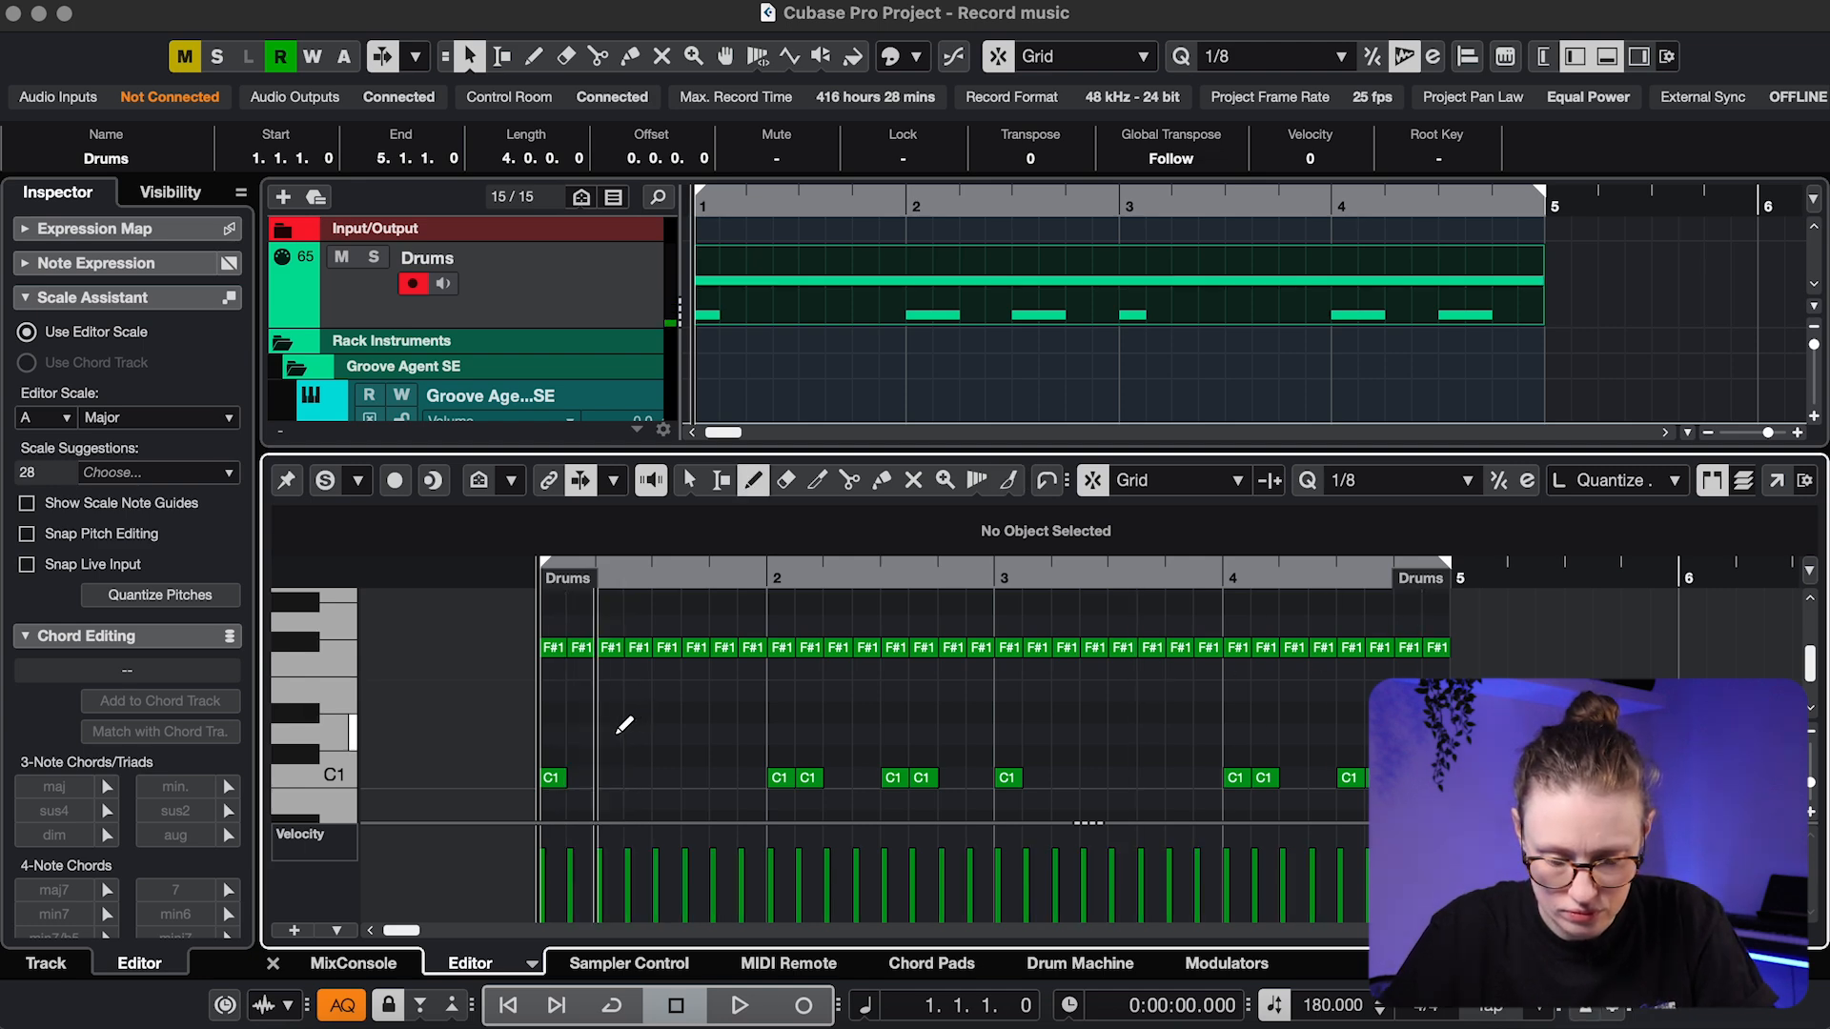
pyautogui.press('space')
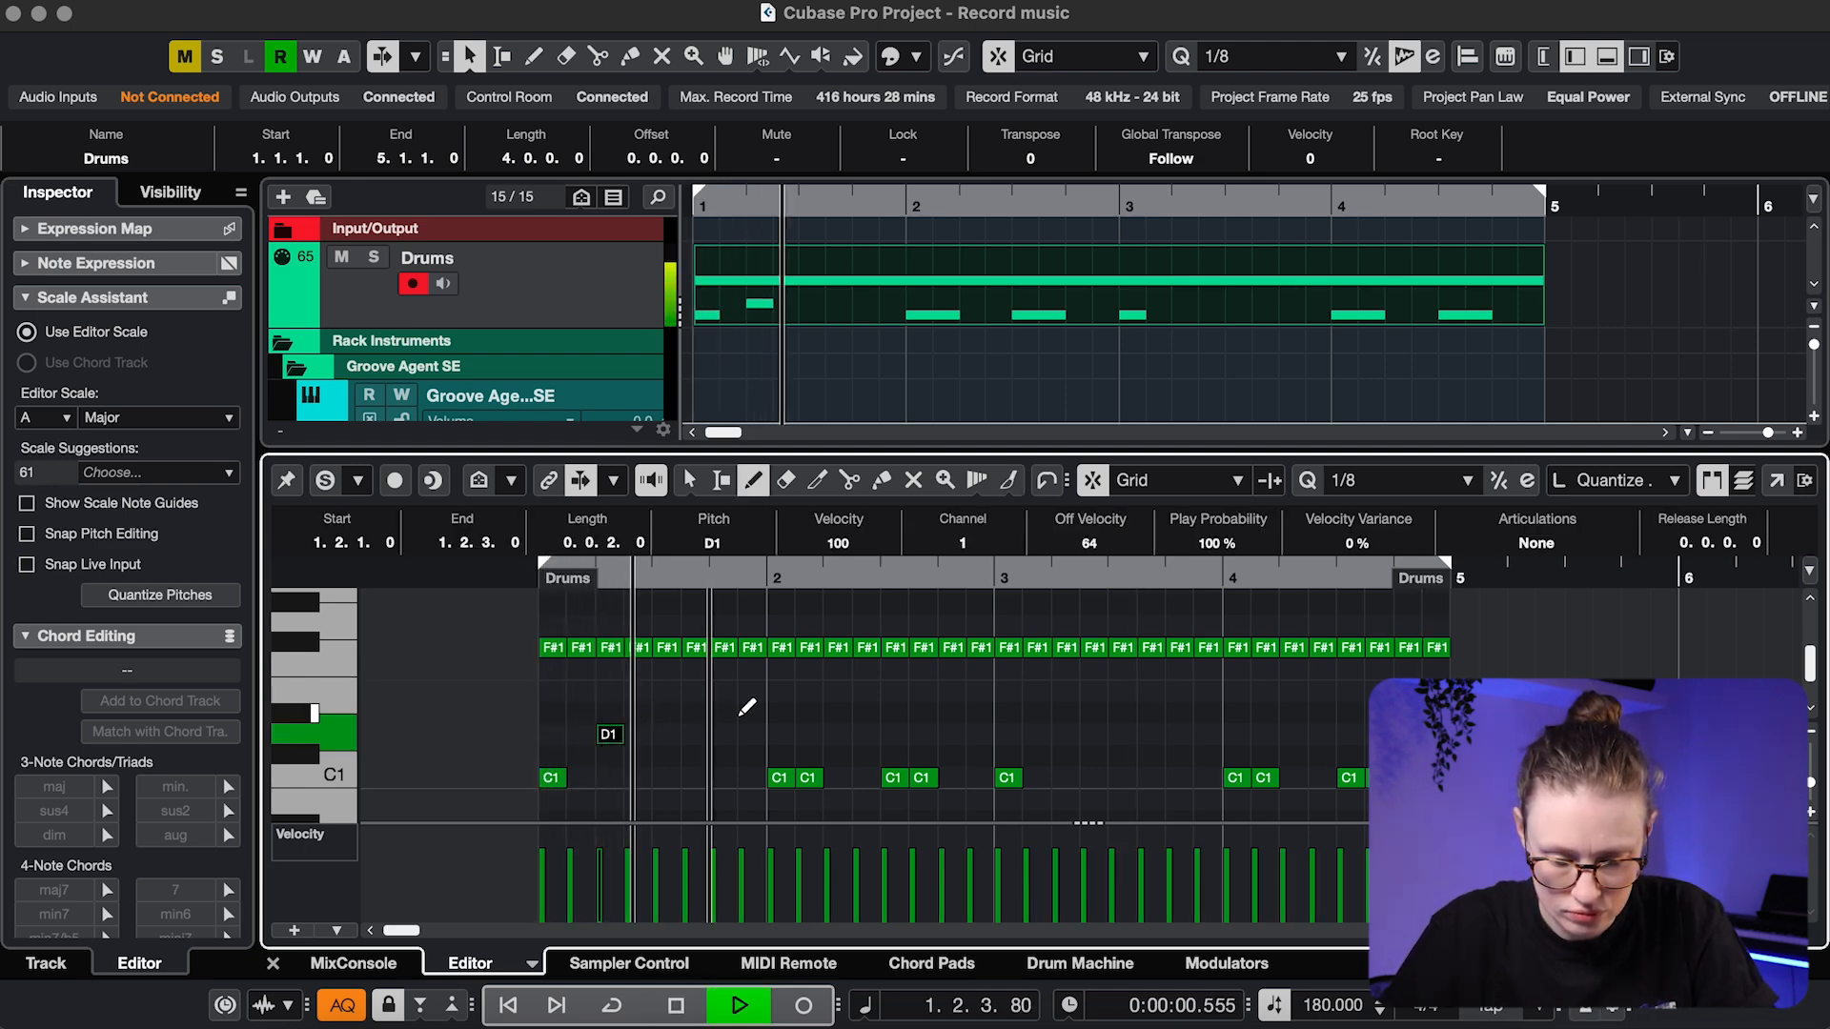
pyautogui.click(725, 733)
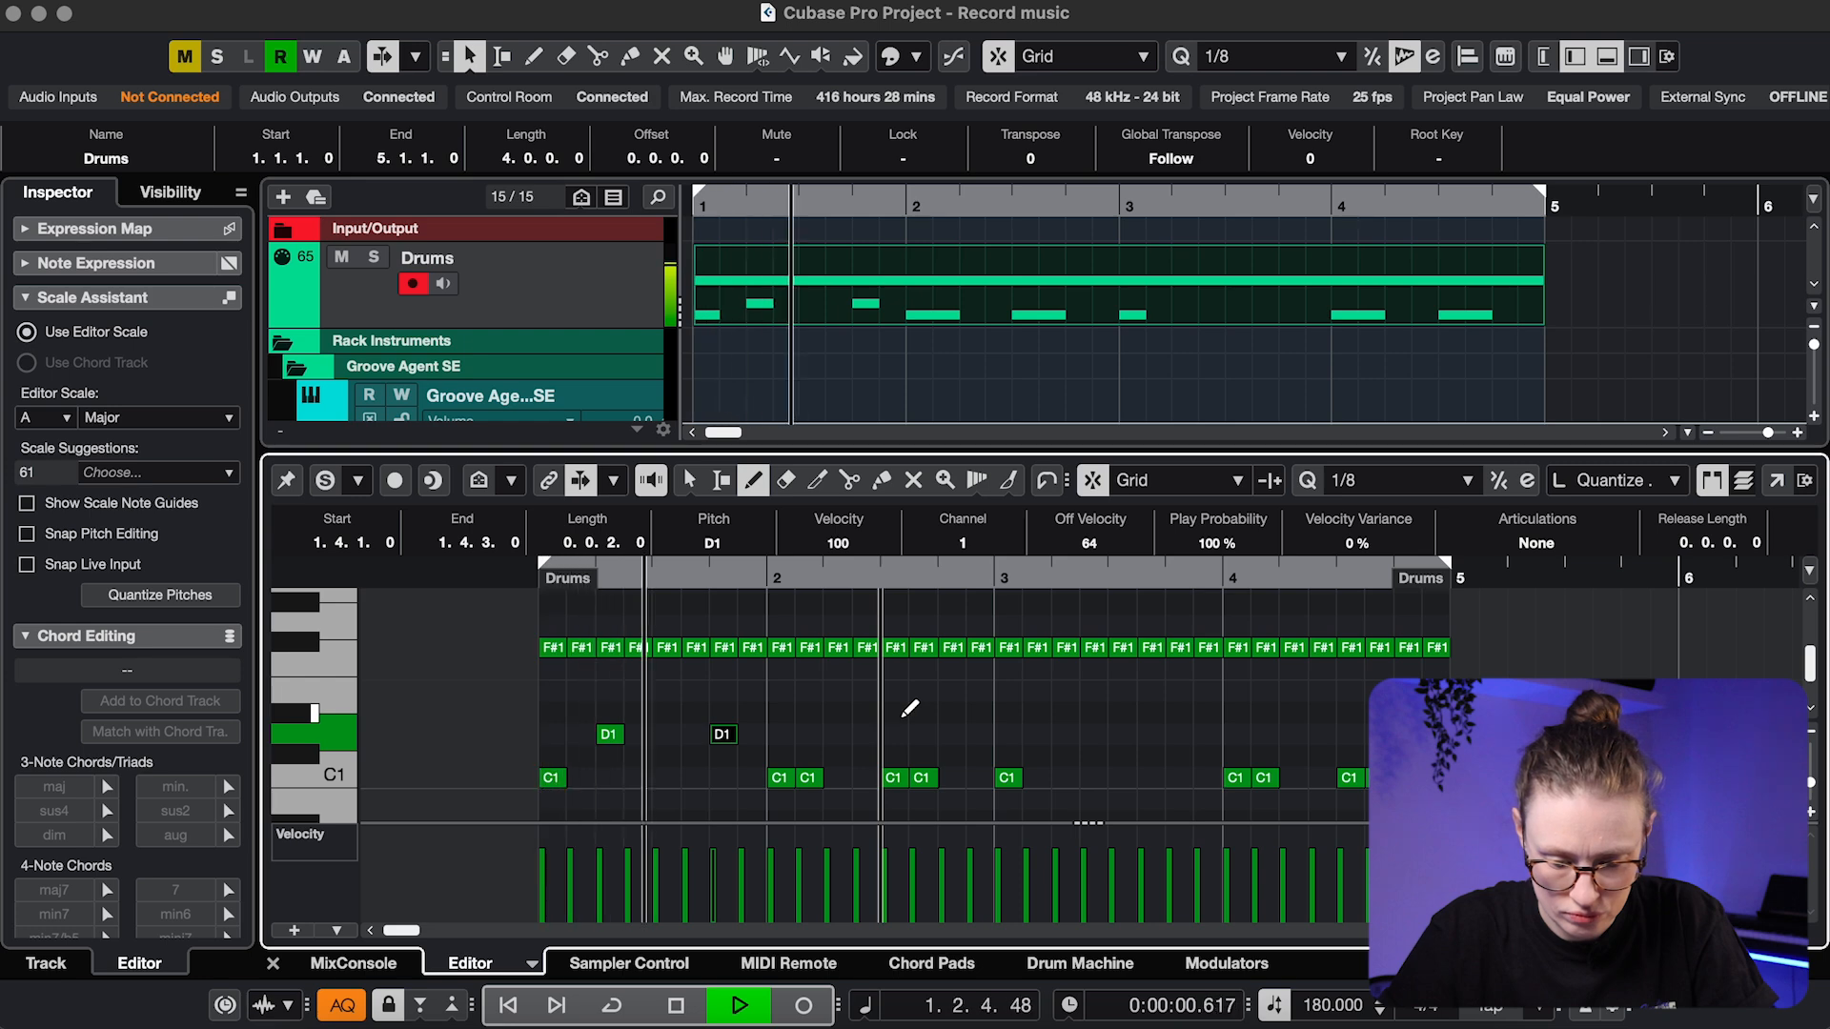
pyautogui.press('space')
pyautogui.click(847, 733)
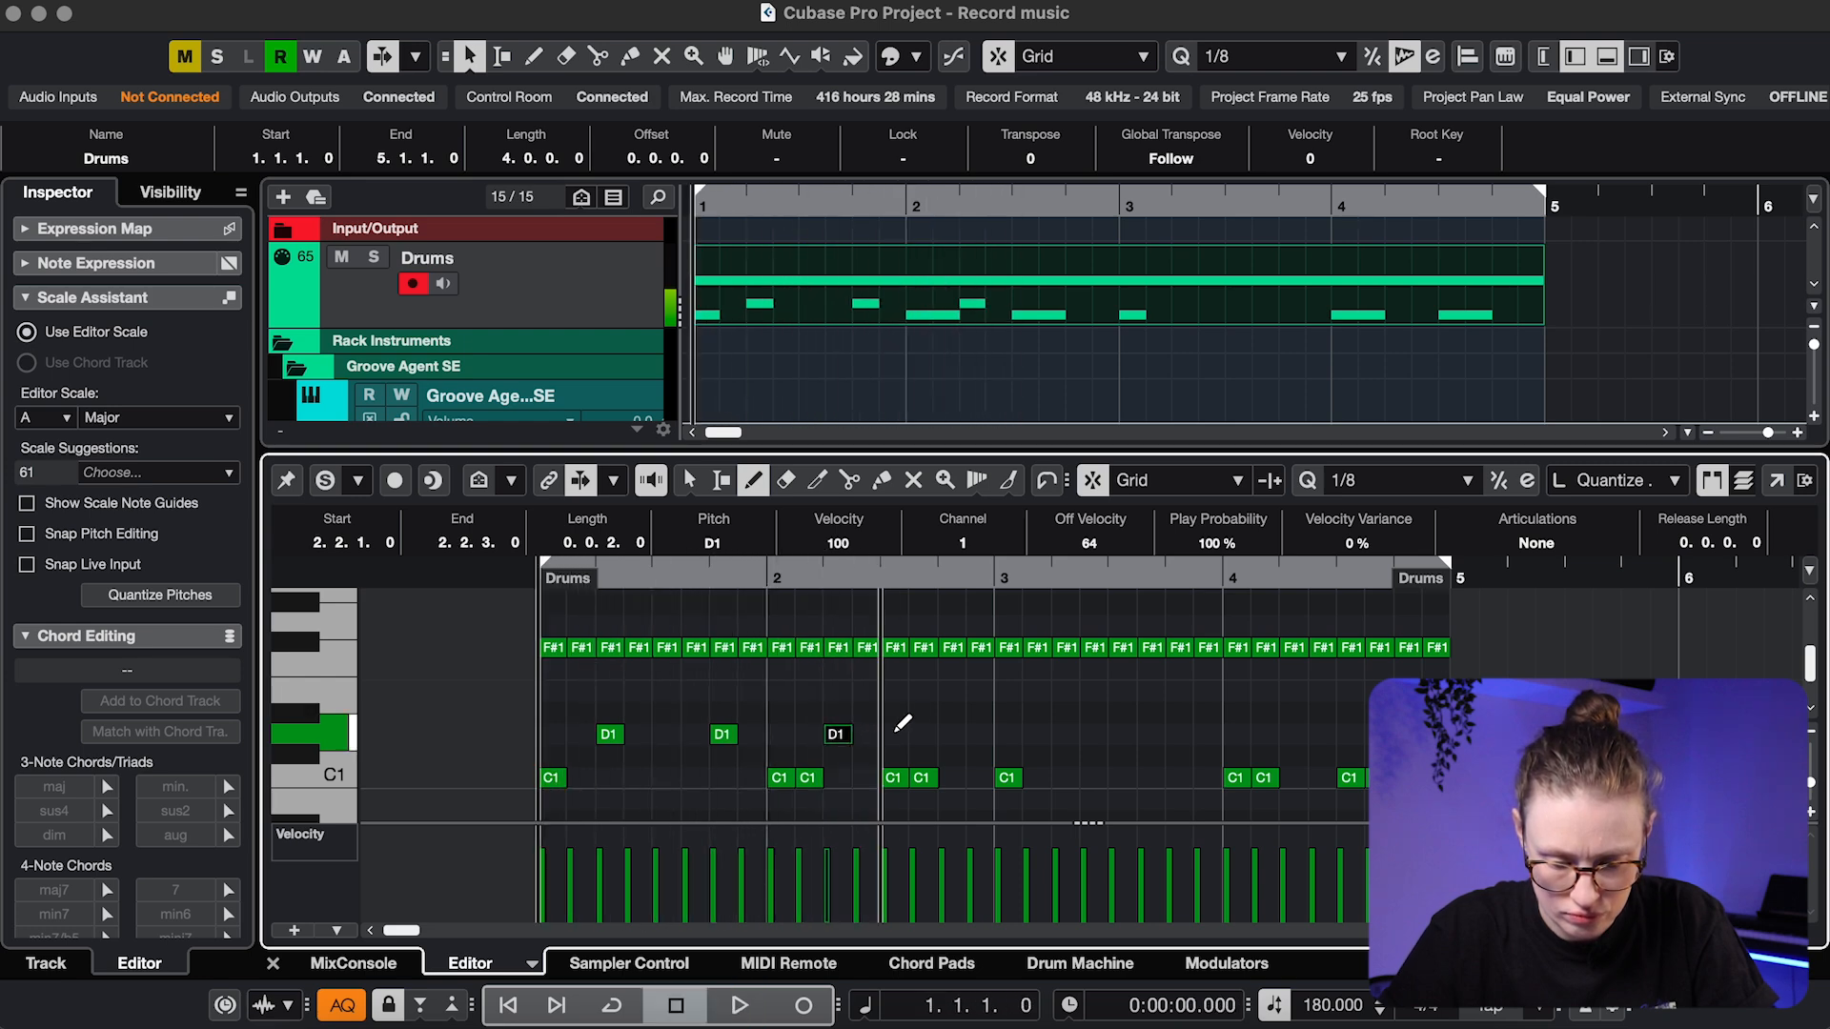
pyautogui.click(951, 731)
pyautogui.press('space')
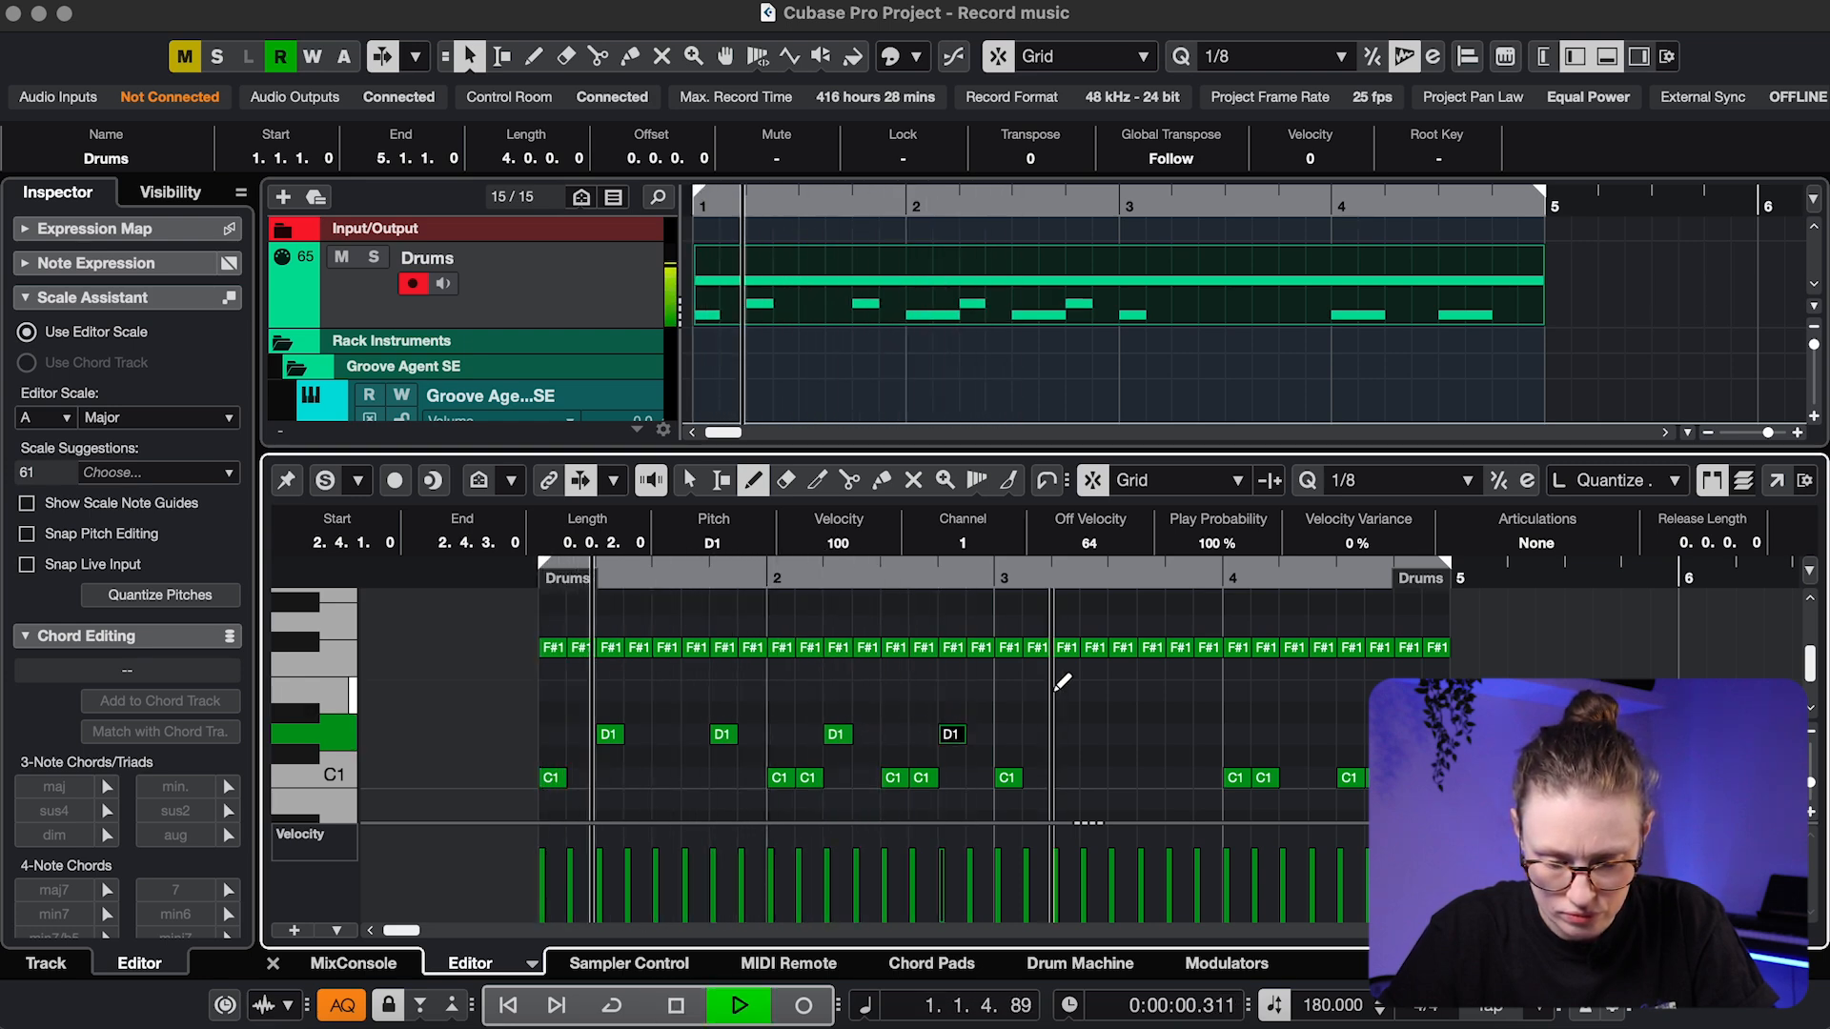
# Duplicate the four D1 notes and shift the copies into bar 3
pyautogui.press('Escape')
pyautogui.moveTo(1055, 713); pyautogui.dragTo(596, 753)
pyautogui.hotkey('alt', 'd')
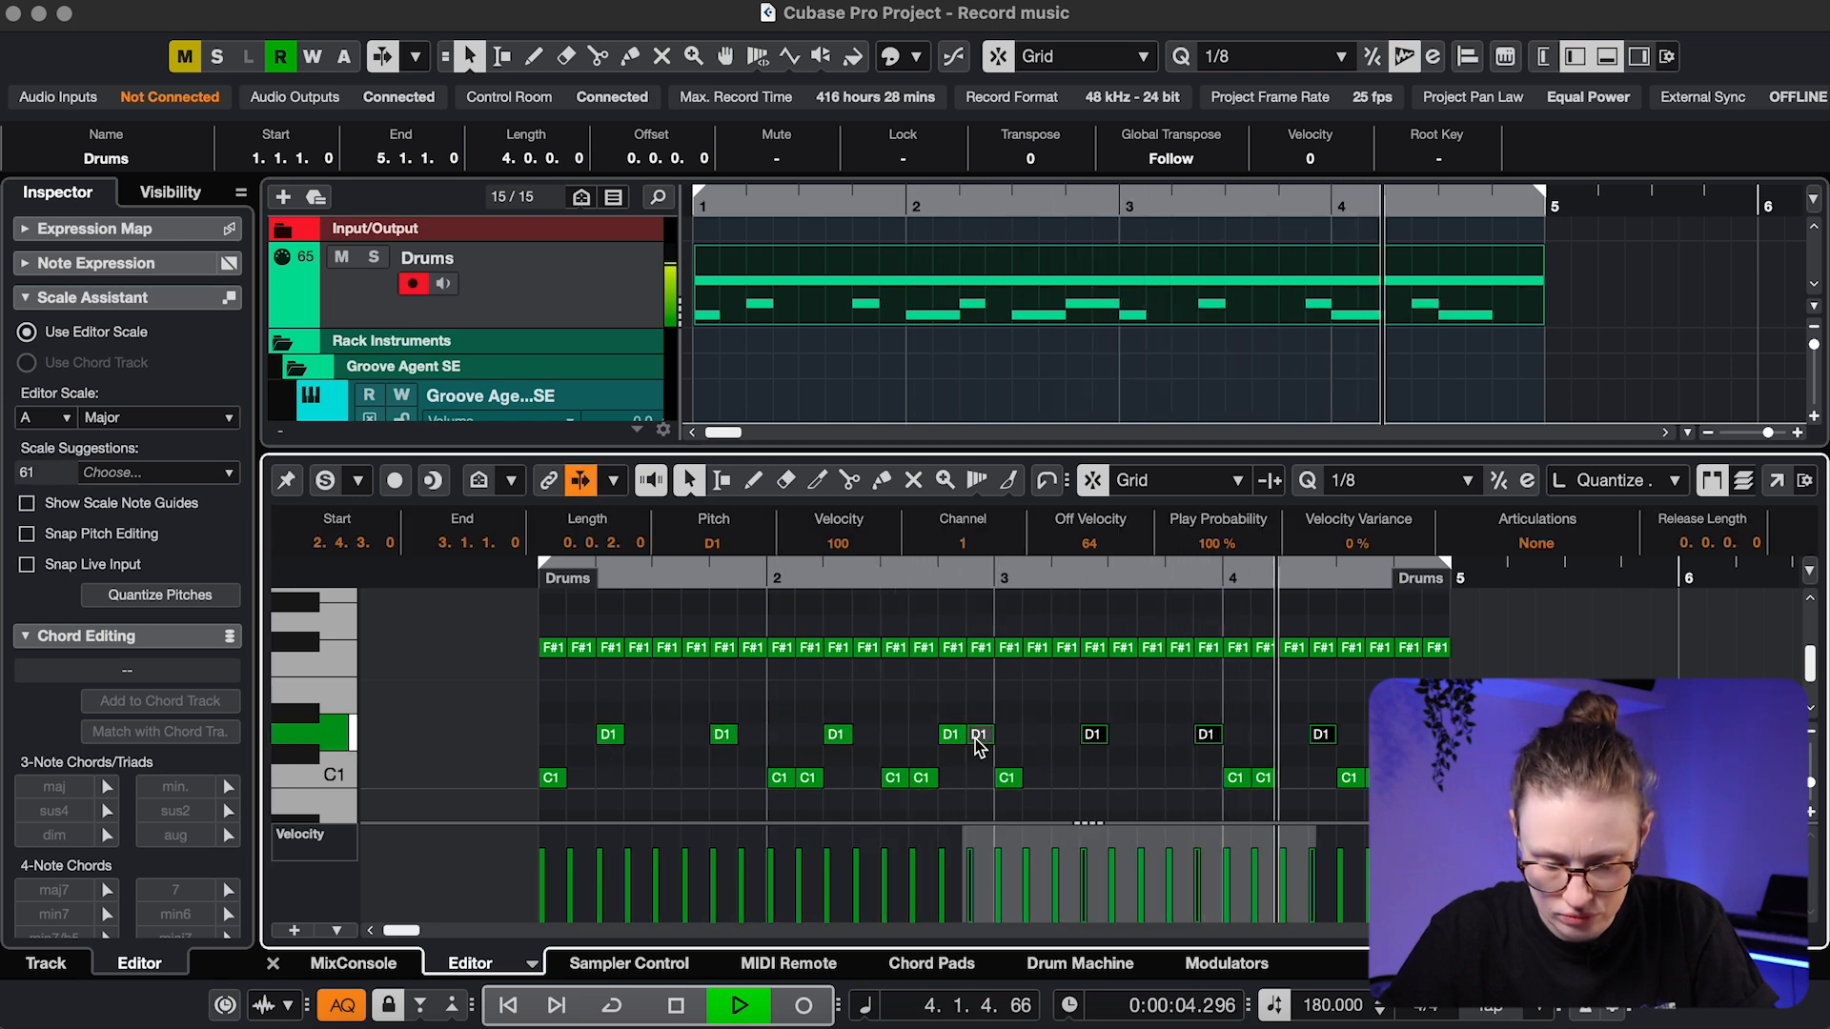
pyautogui.moveTo(982, 736); pyautogui.dragTo(1065, 738)
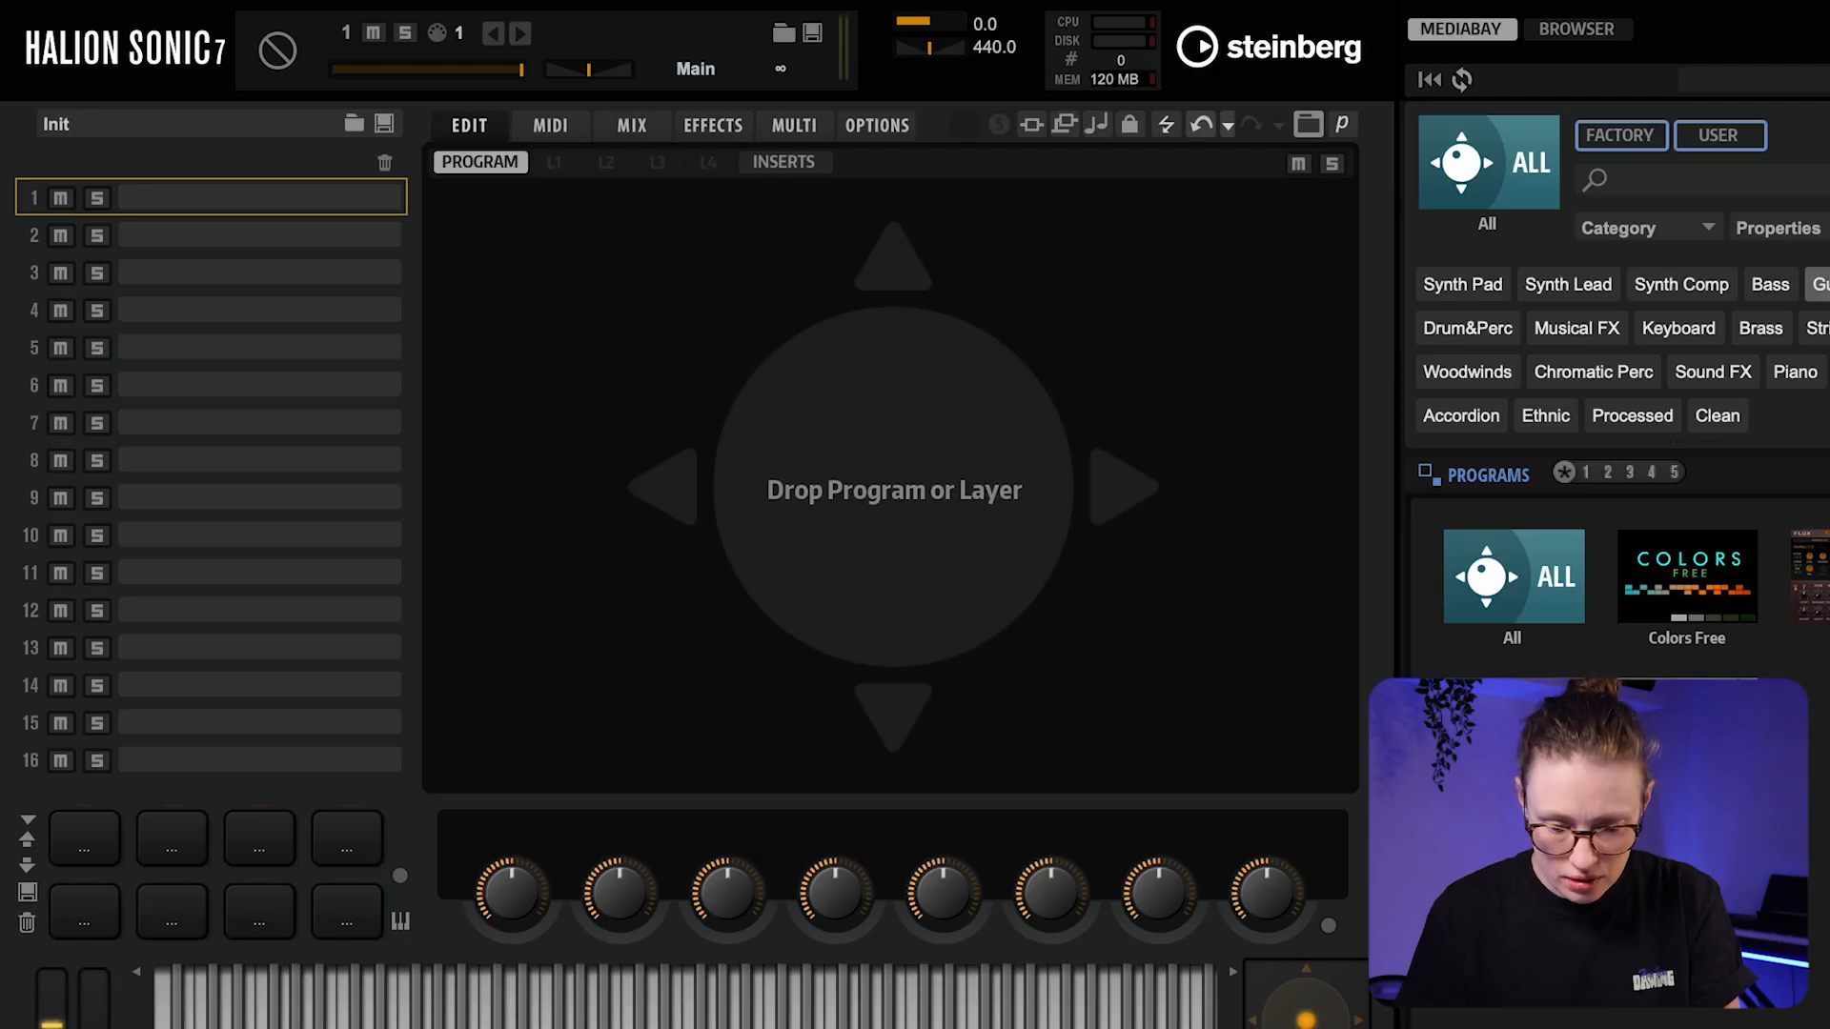
# Load SR Bass With Bite from the Bass category and draw a one-bar A0 note at bar 1
pyautogui.click(1770, 284)
pyautogui.click(1509, 614)
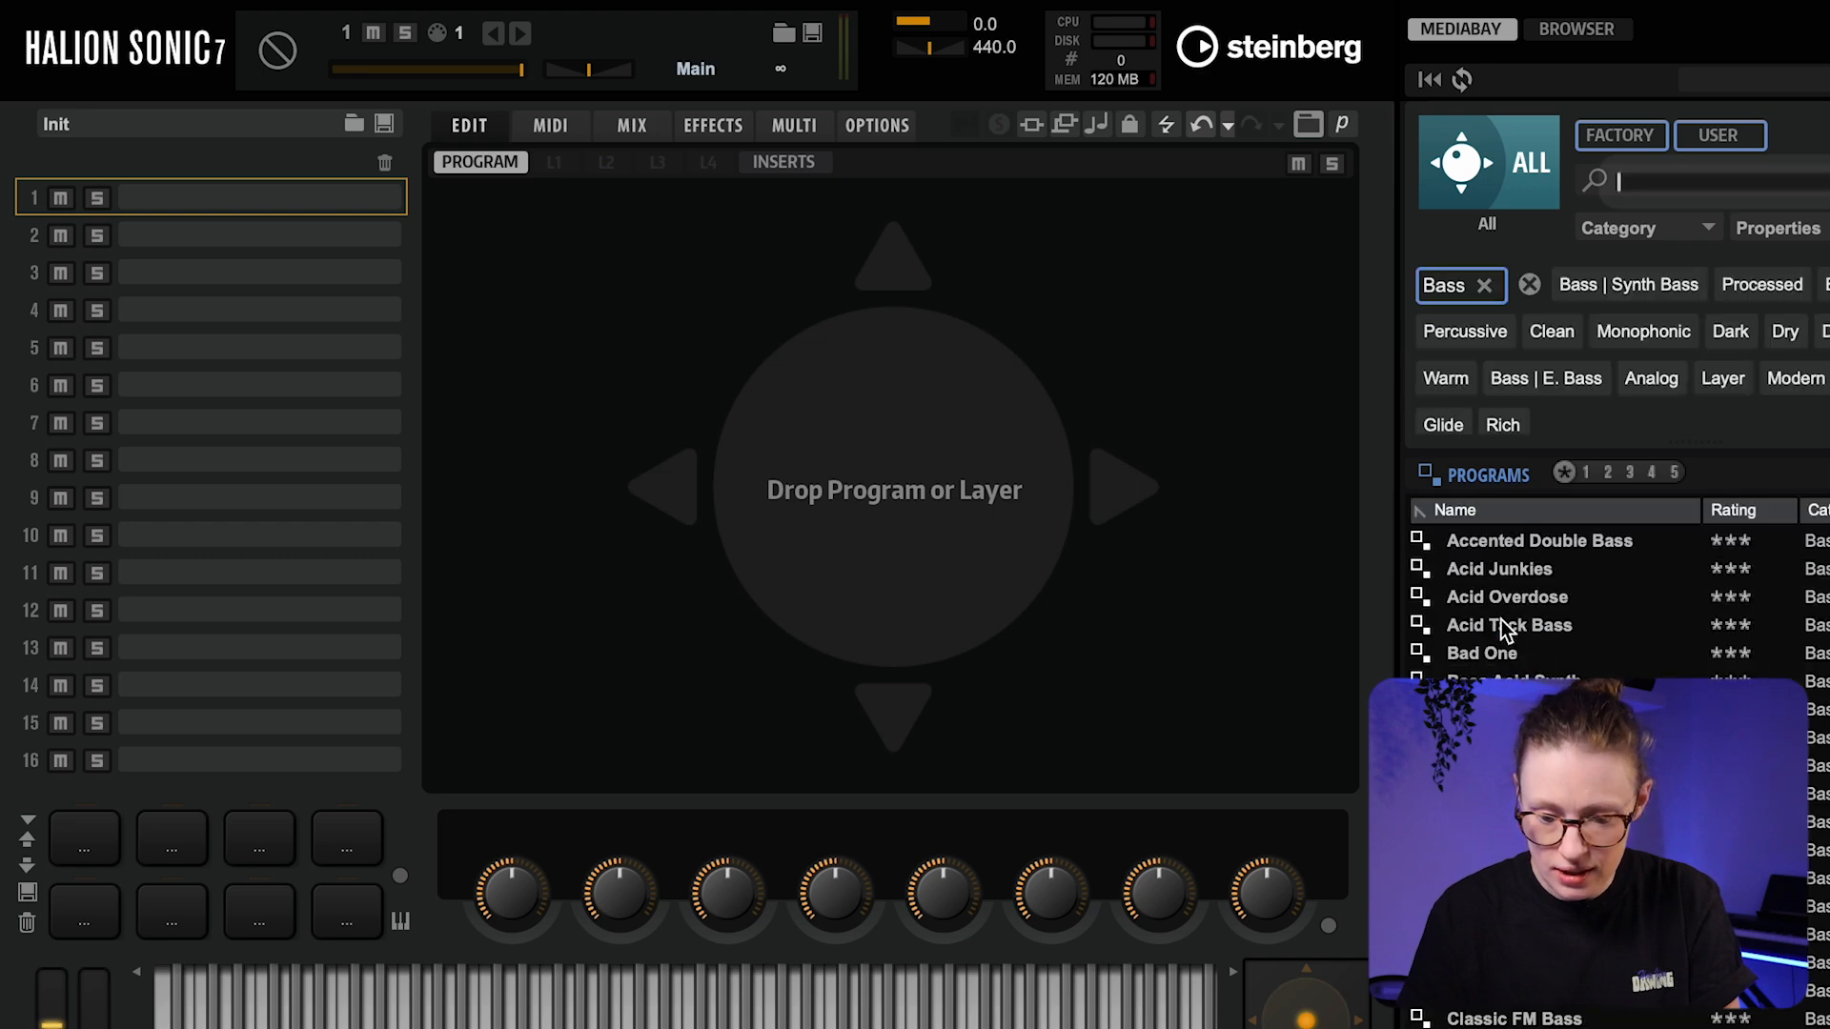
pyautogui.scroll(-10, 1501, 619)
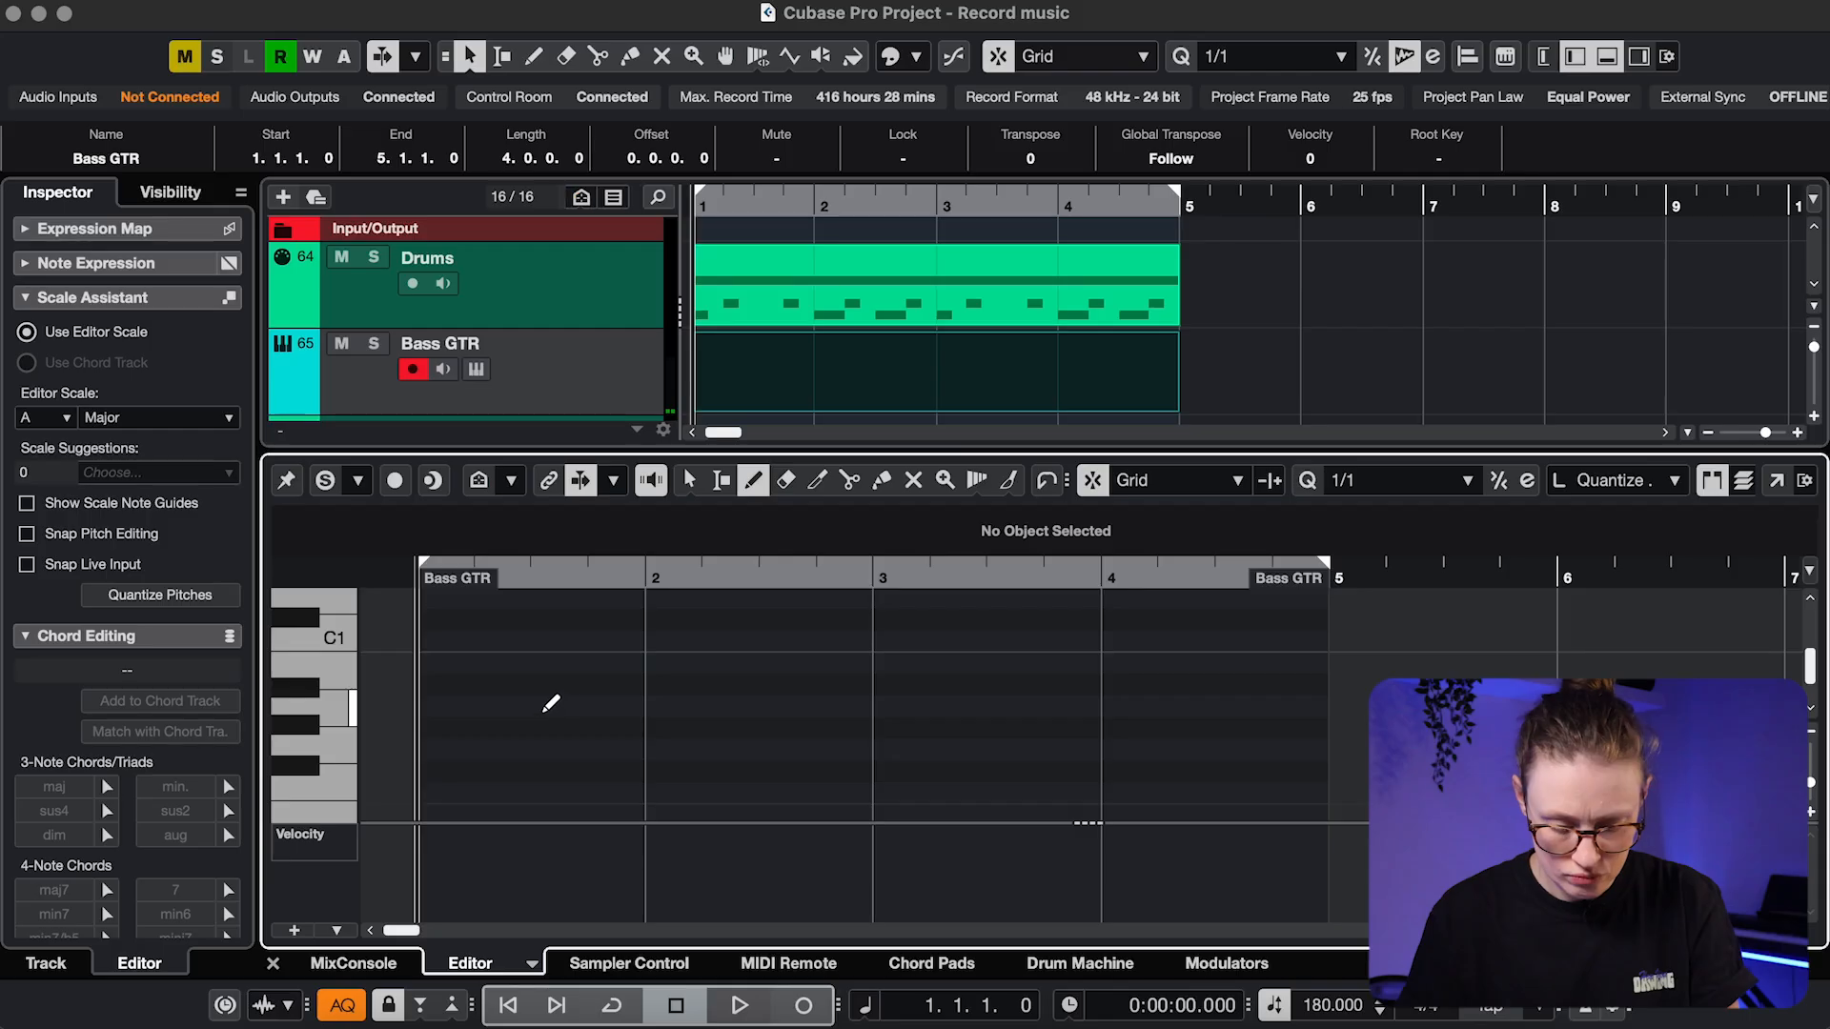
pyautogui.click(534, 706)
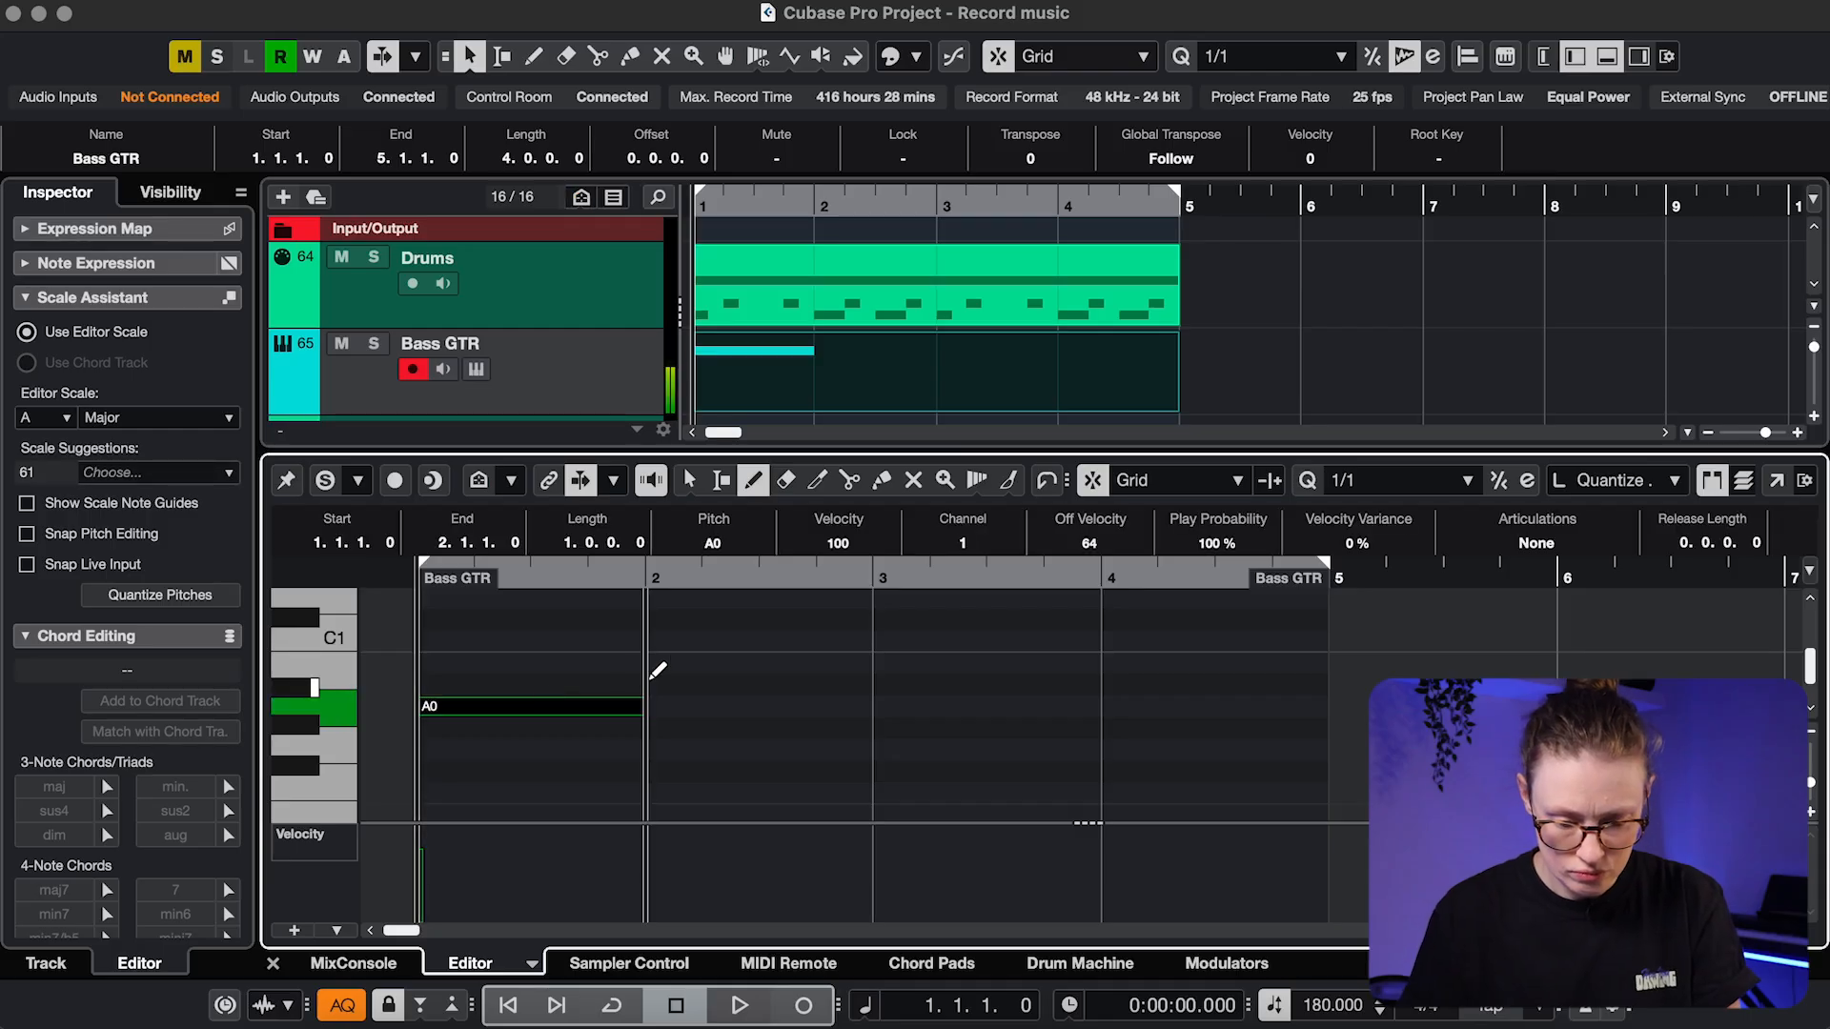
# Draw E0 in bar 2, F#0 in bar 3 and E0 in bar 4, playing back along the way
pyautogui.press('space')
pyautogui.press('space')
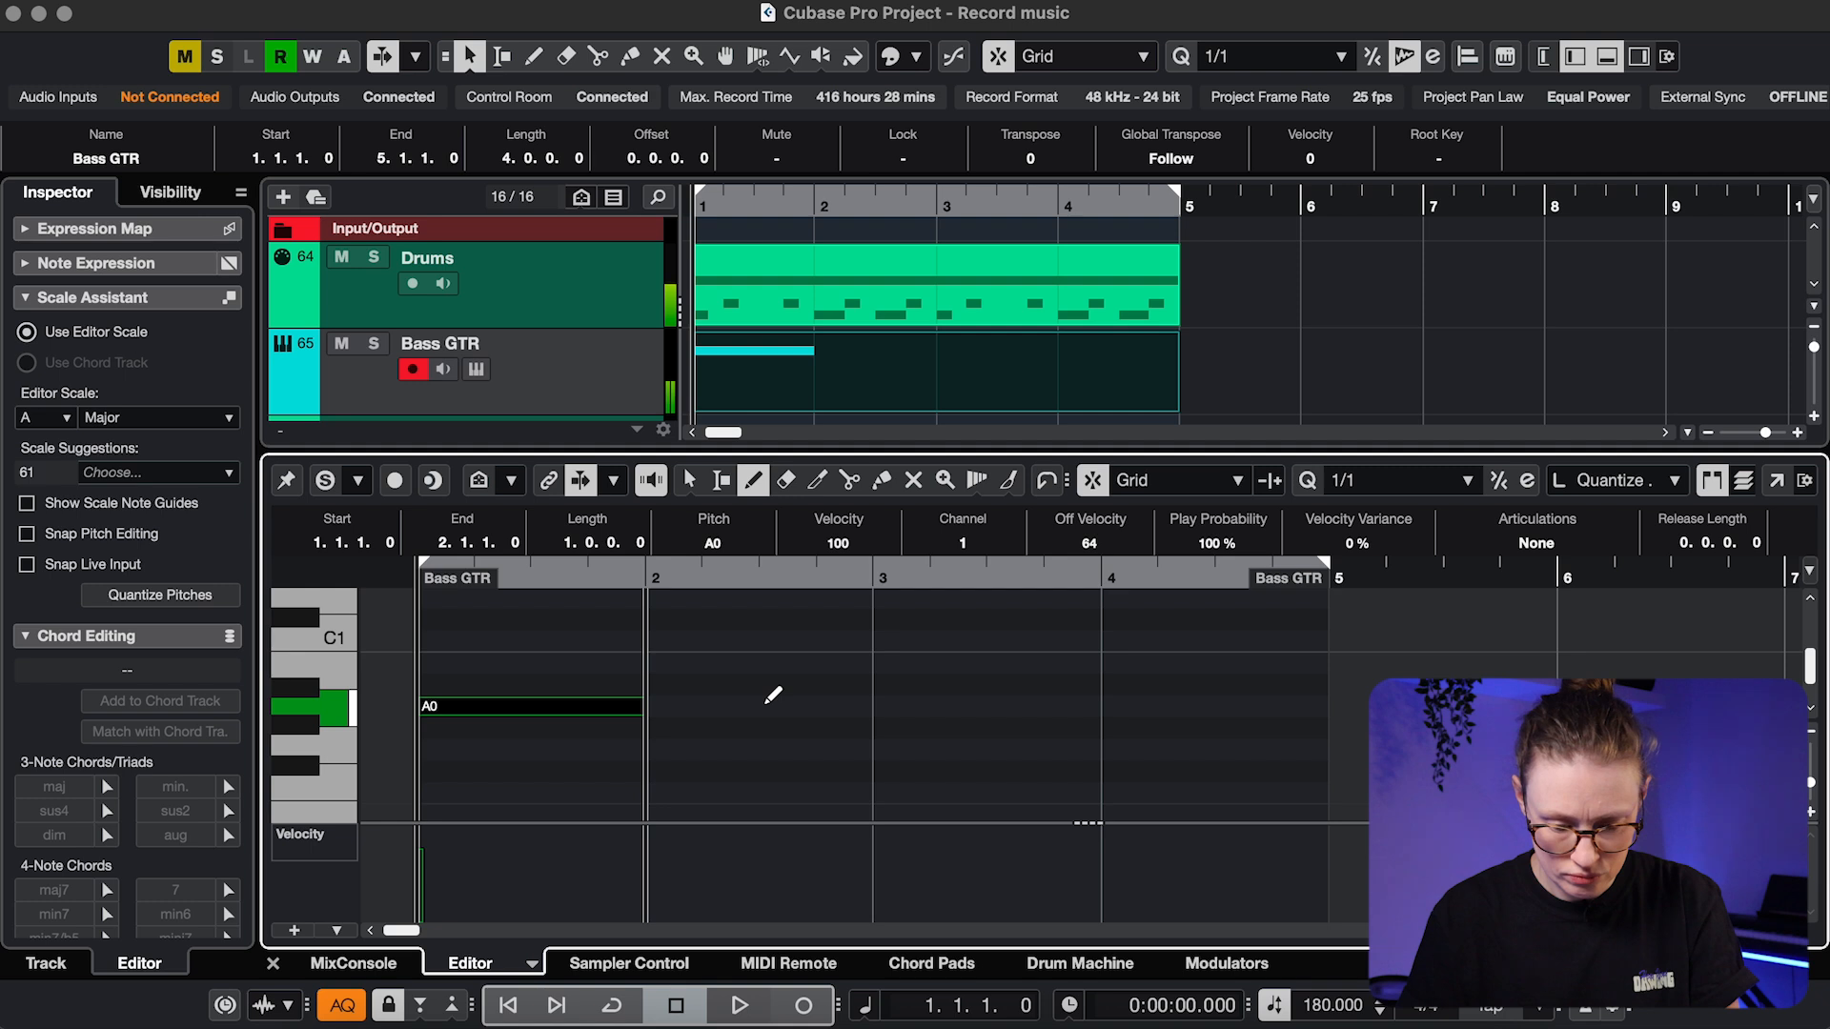
pyautogui.scroll(-3, 351, 717)
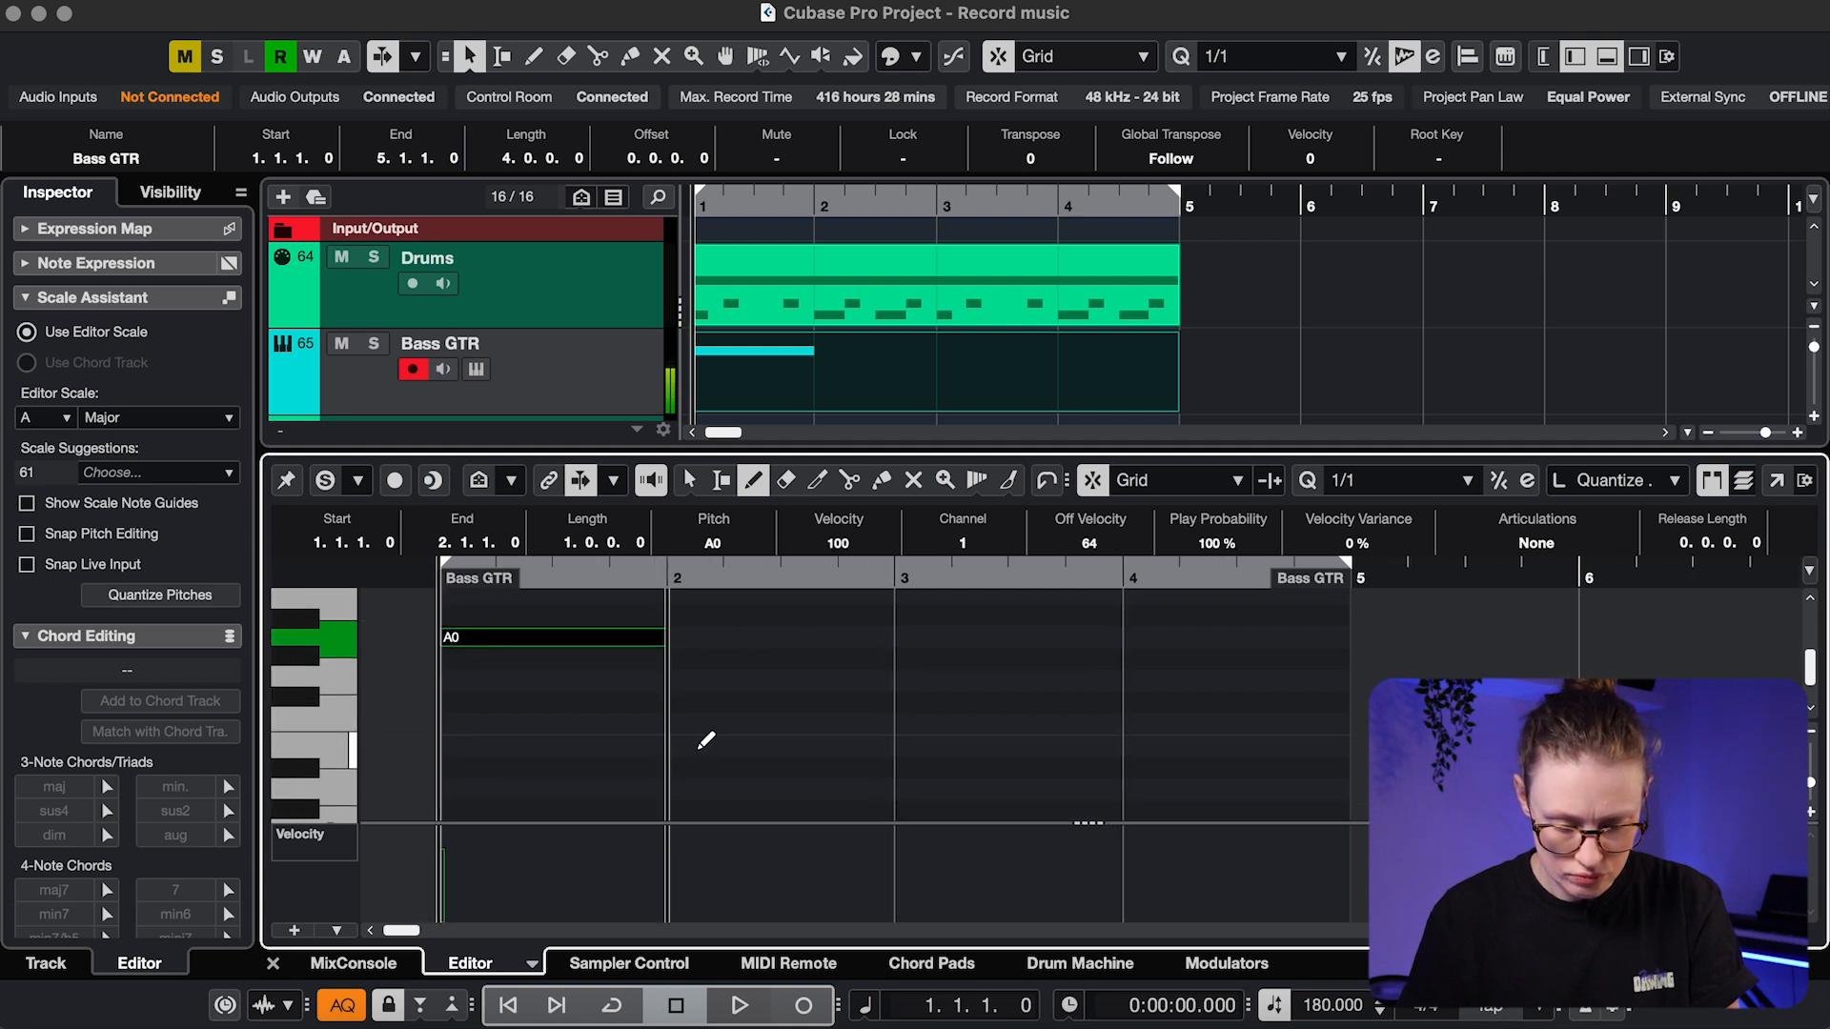
pyautogui.click(702, 746)
pyautogui.press('space')
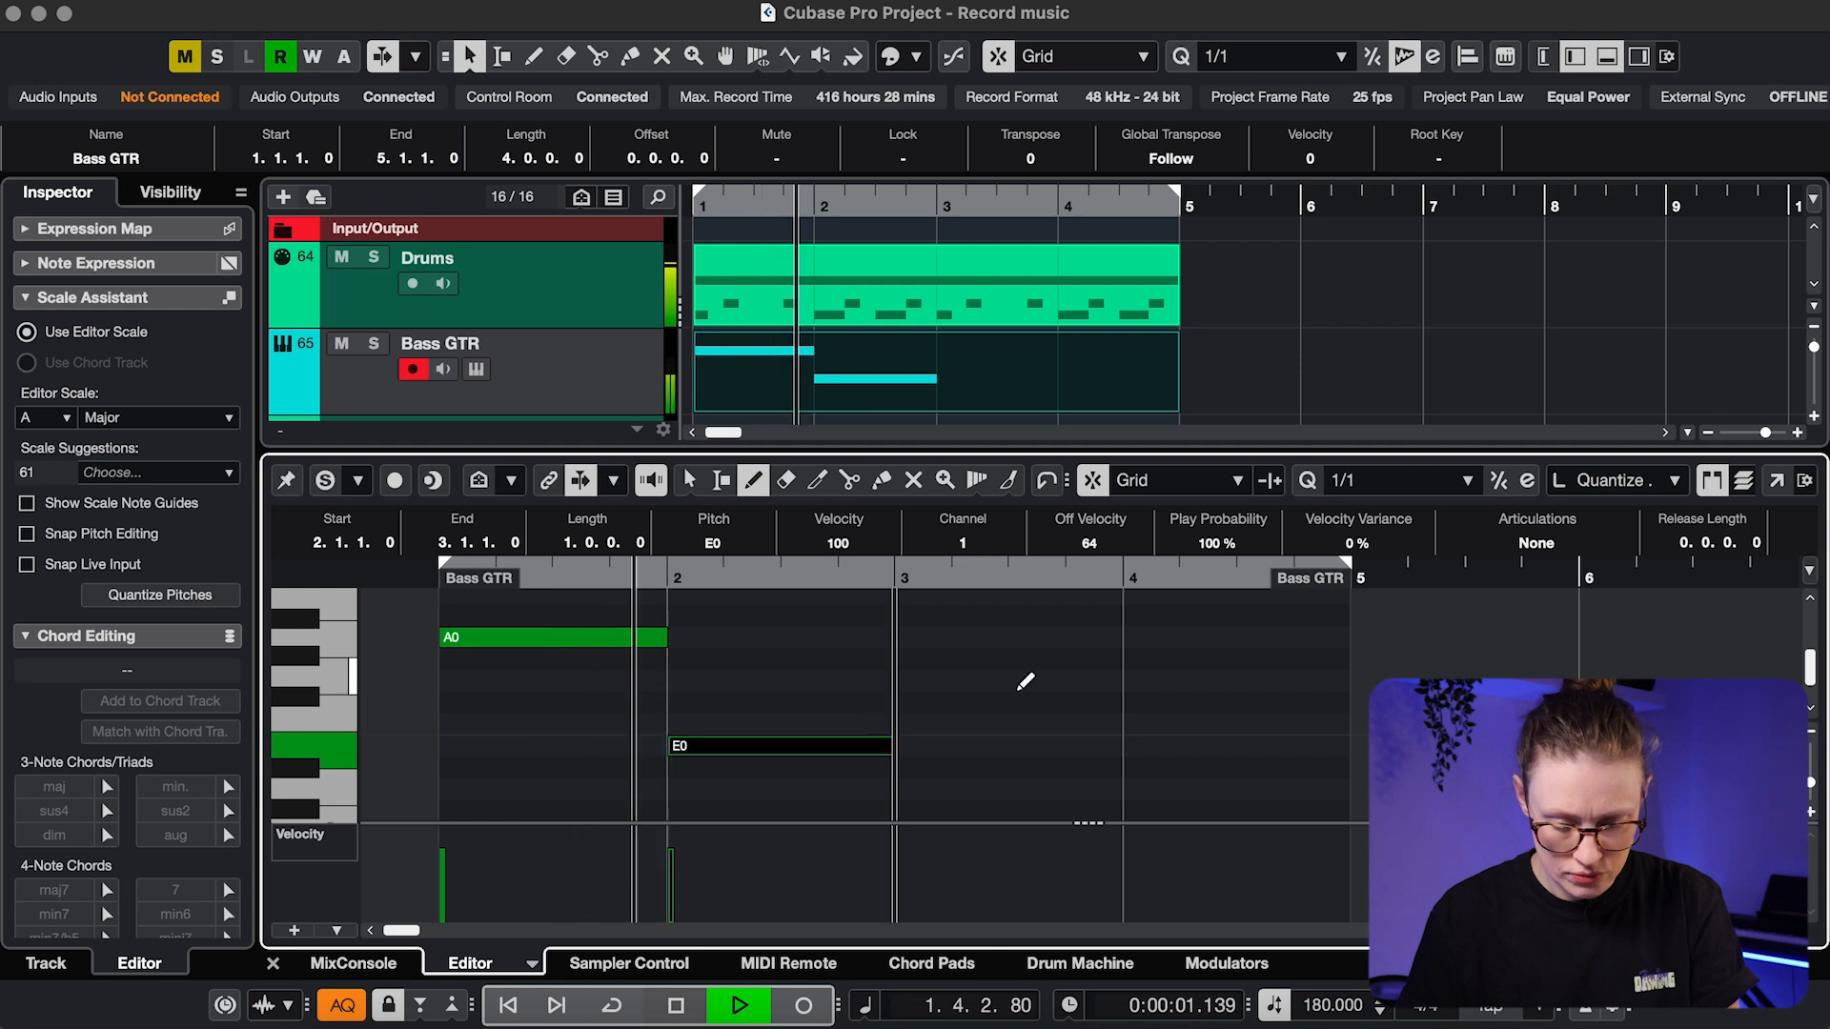
pyautogui.press('space')
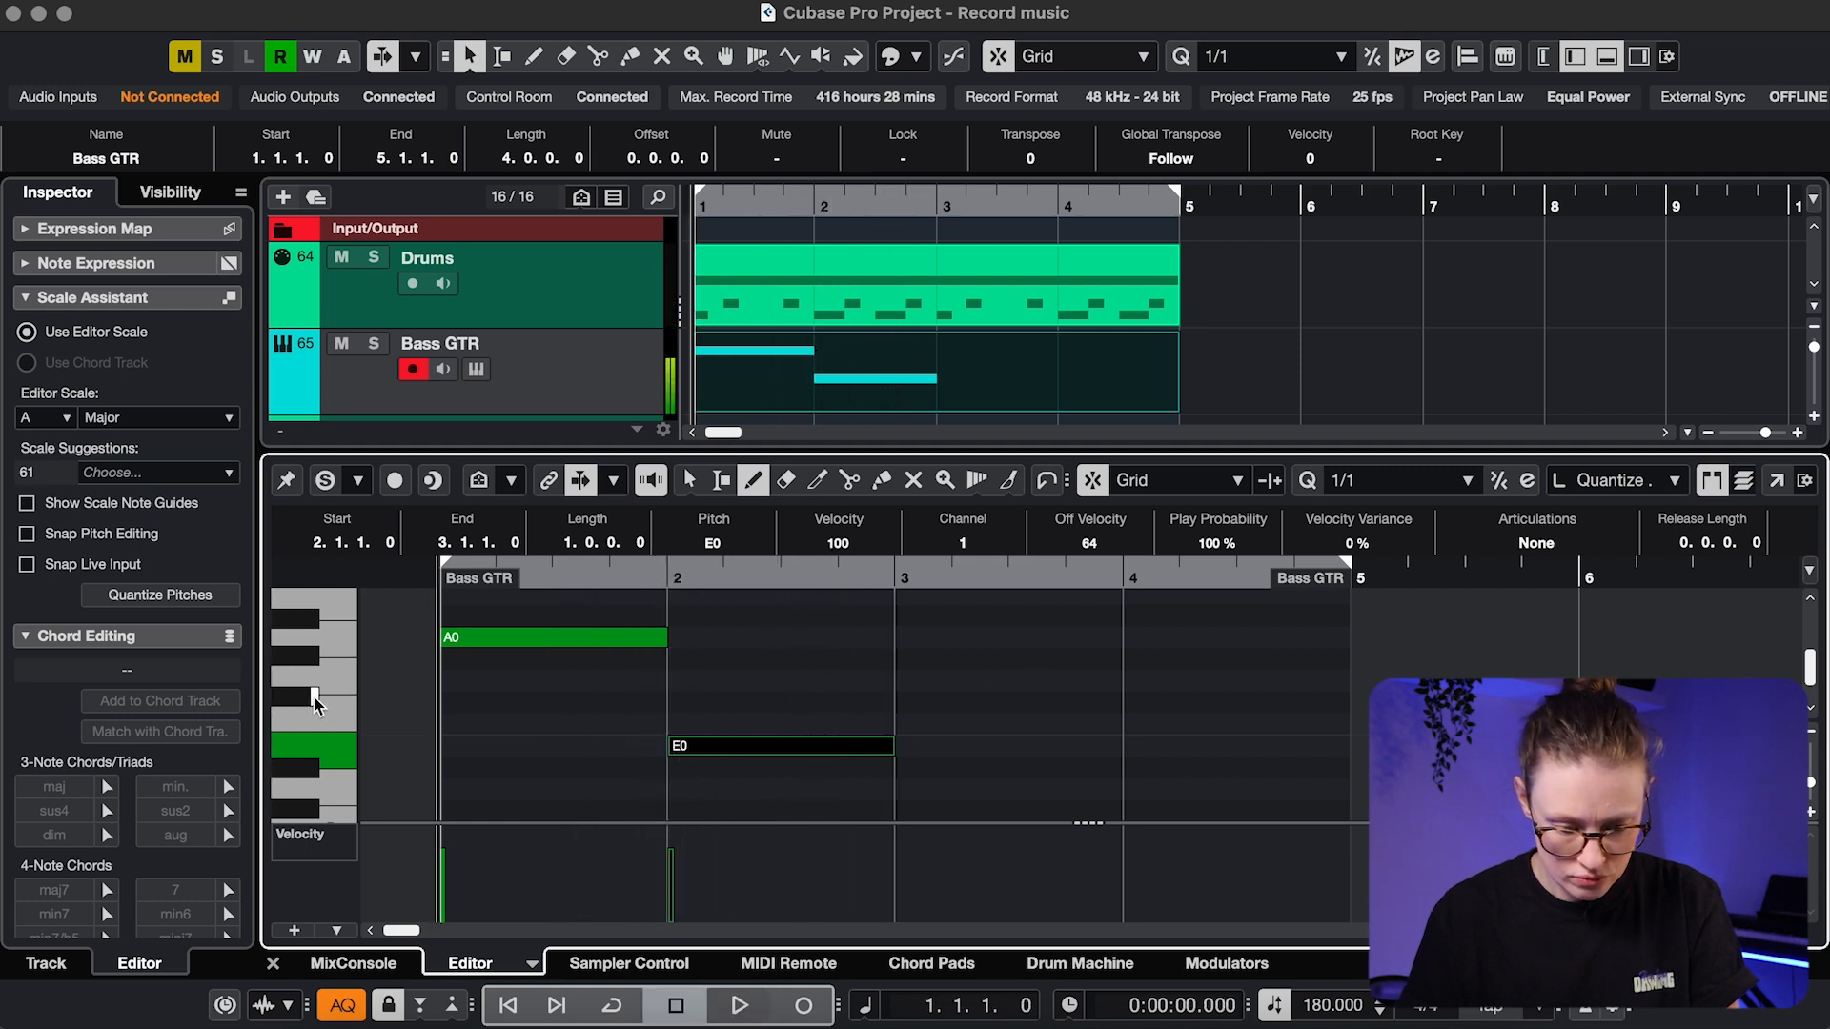
pyautogui.click(944, 703)
pyautogui.press('space')
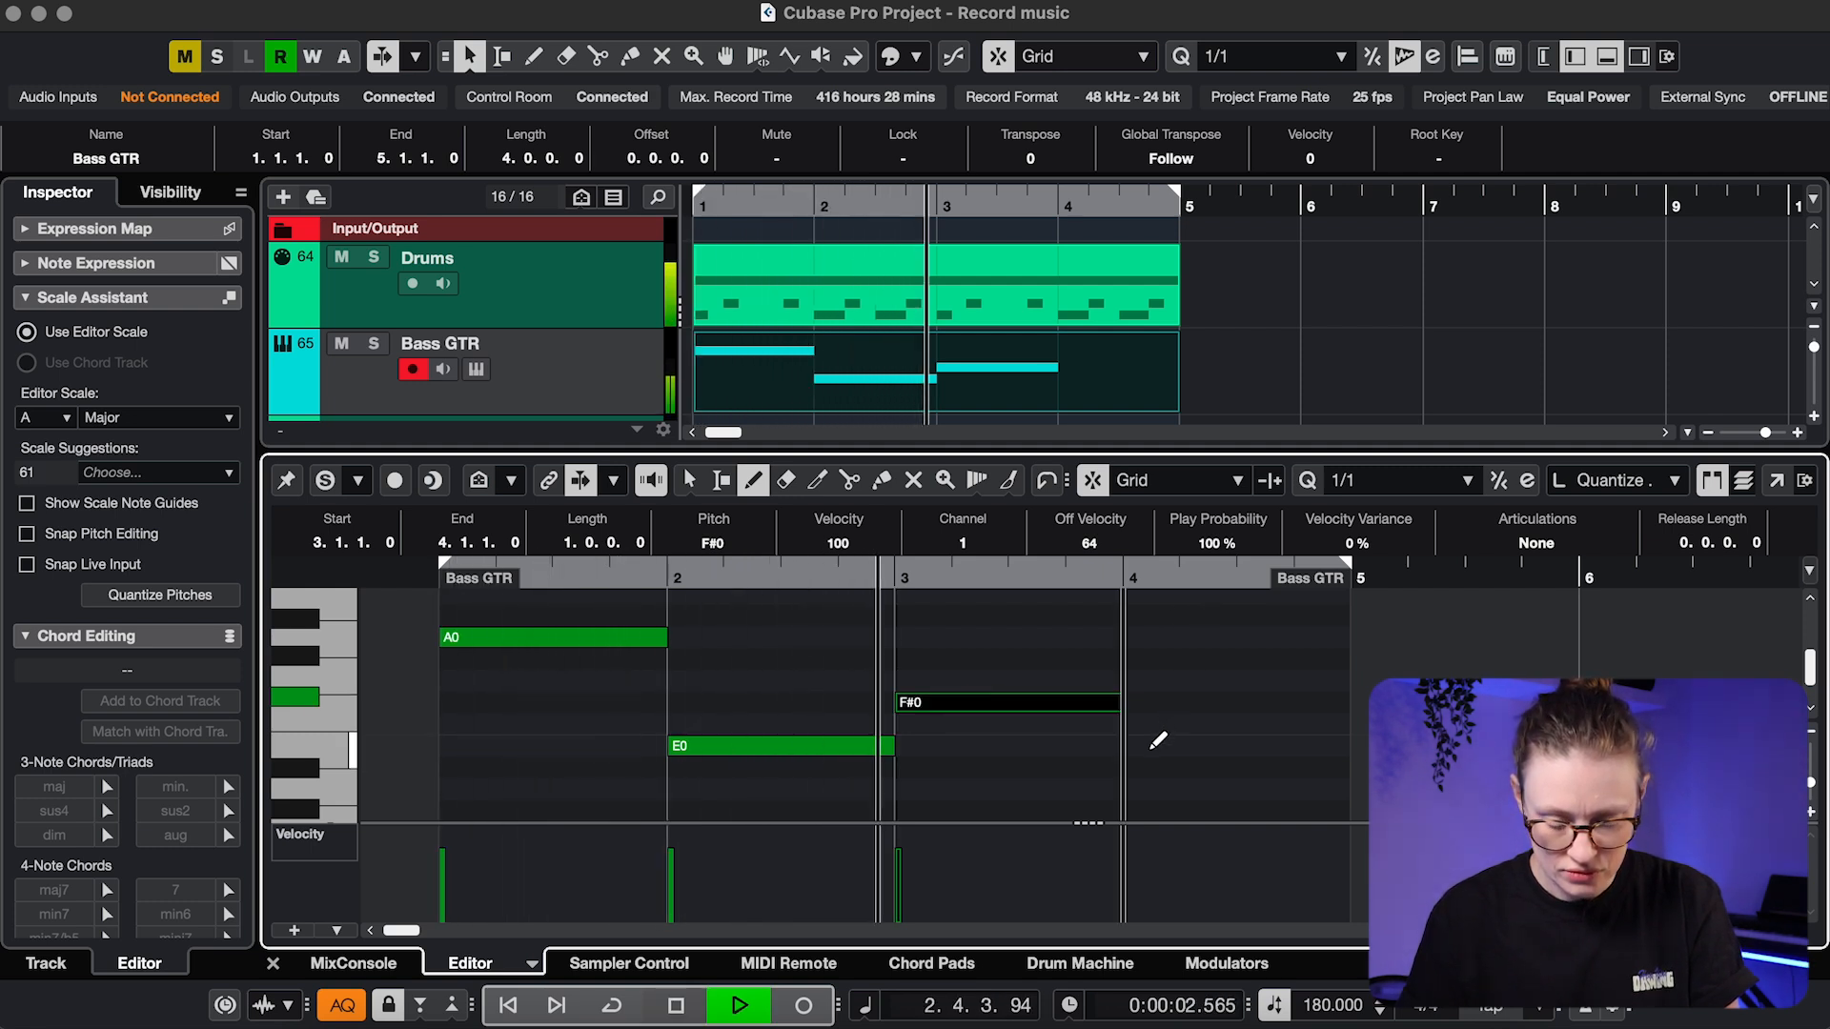
pyautogui.moveTo(1156, 744); pyautogui.dragTo(1254, 745)
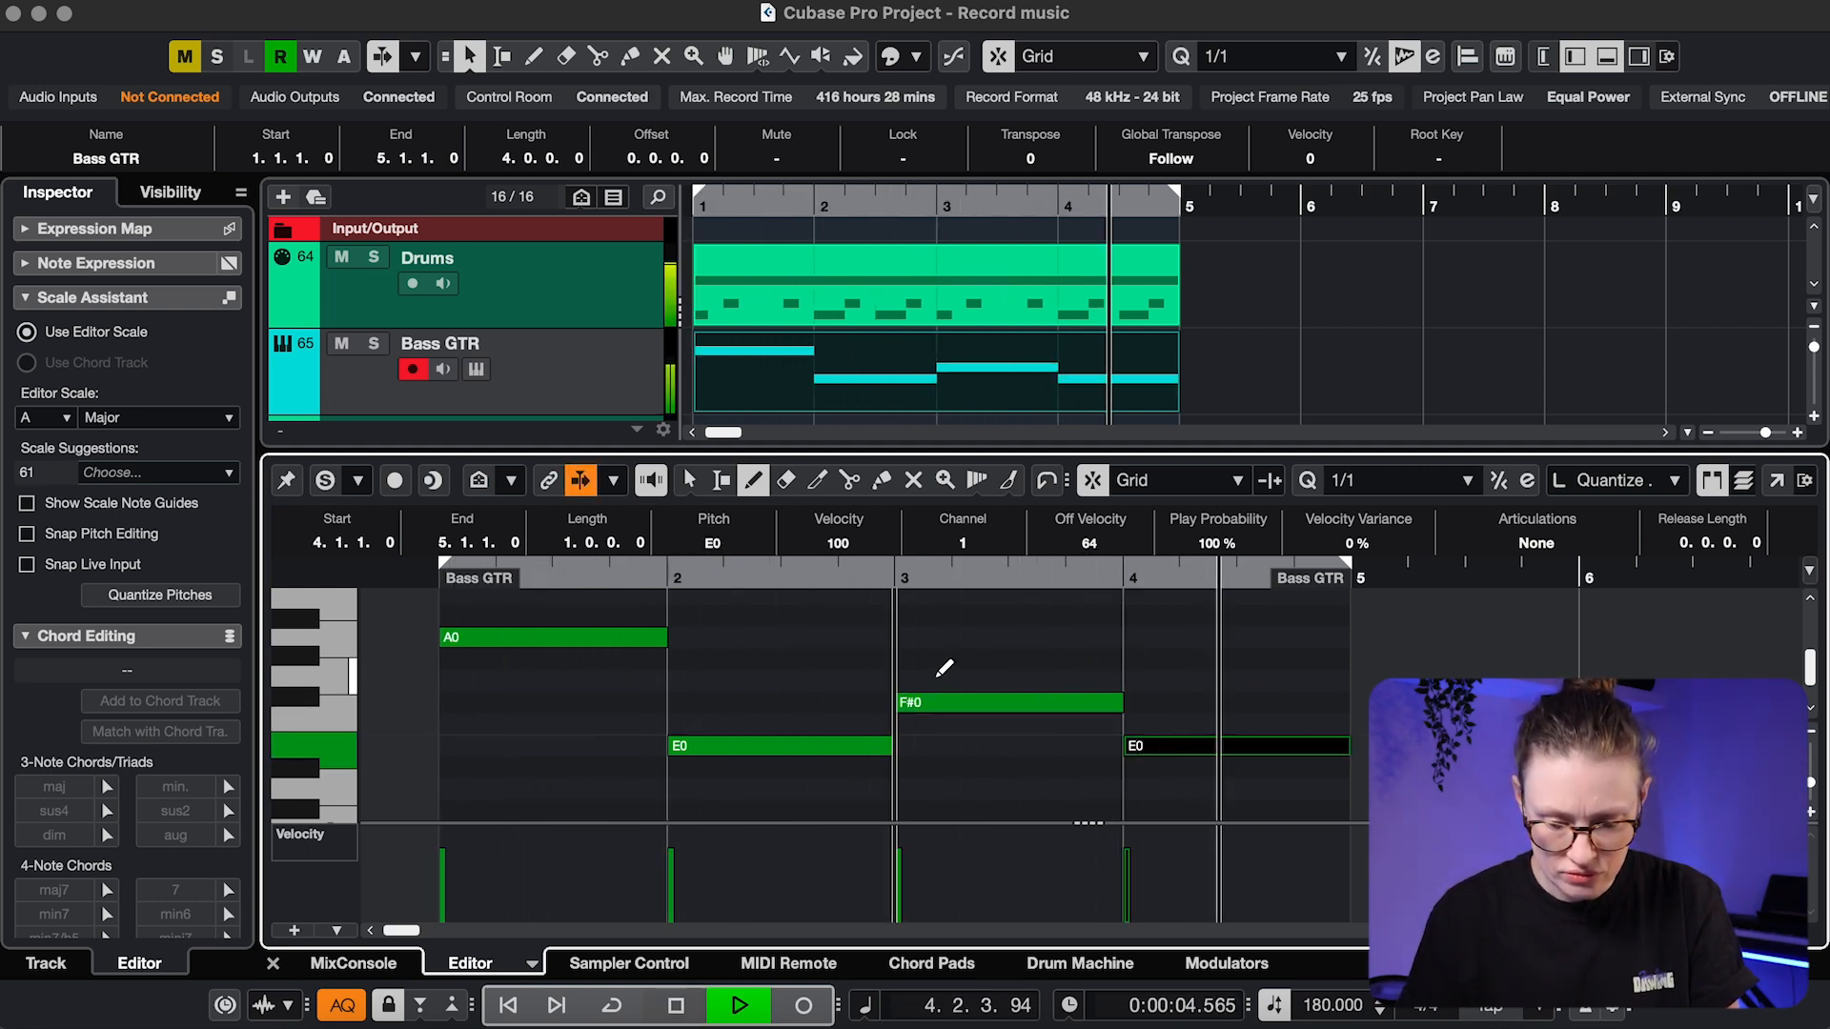
pyautogui.press('space')
# Enable Cycle over bars 1–5 and start playback
pyautogui.click(901, 203)
pyautogui.click(902, 203)
pyautogui.press('space')
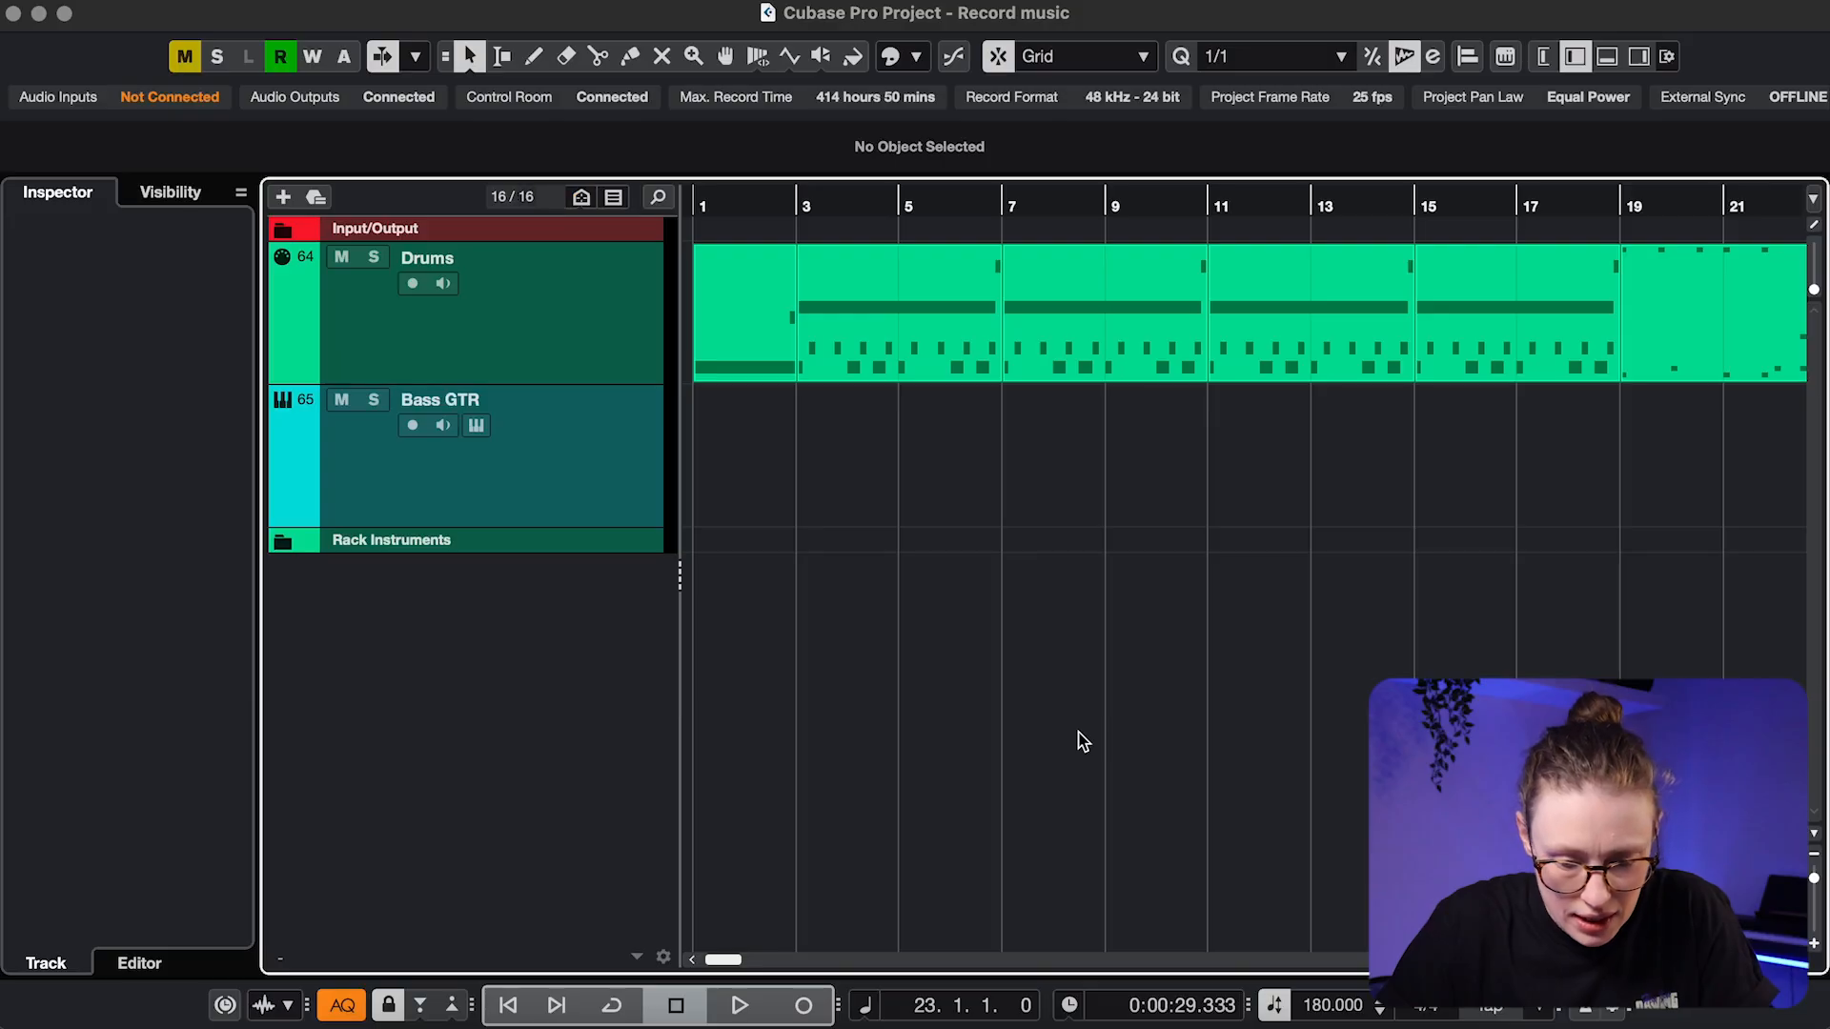
# Zoom out with G to view the whole arrangement with the Bass GTR parts
pyautogui.press('g')
pyautogui.press('g')
pyautogui.press('g')
pyautogui.press('g')
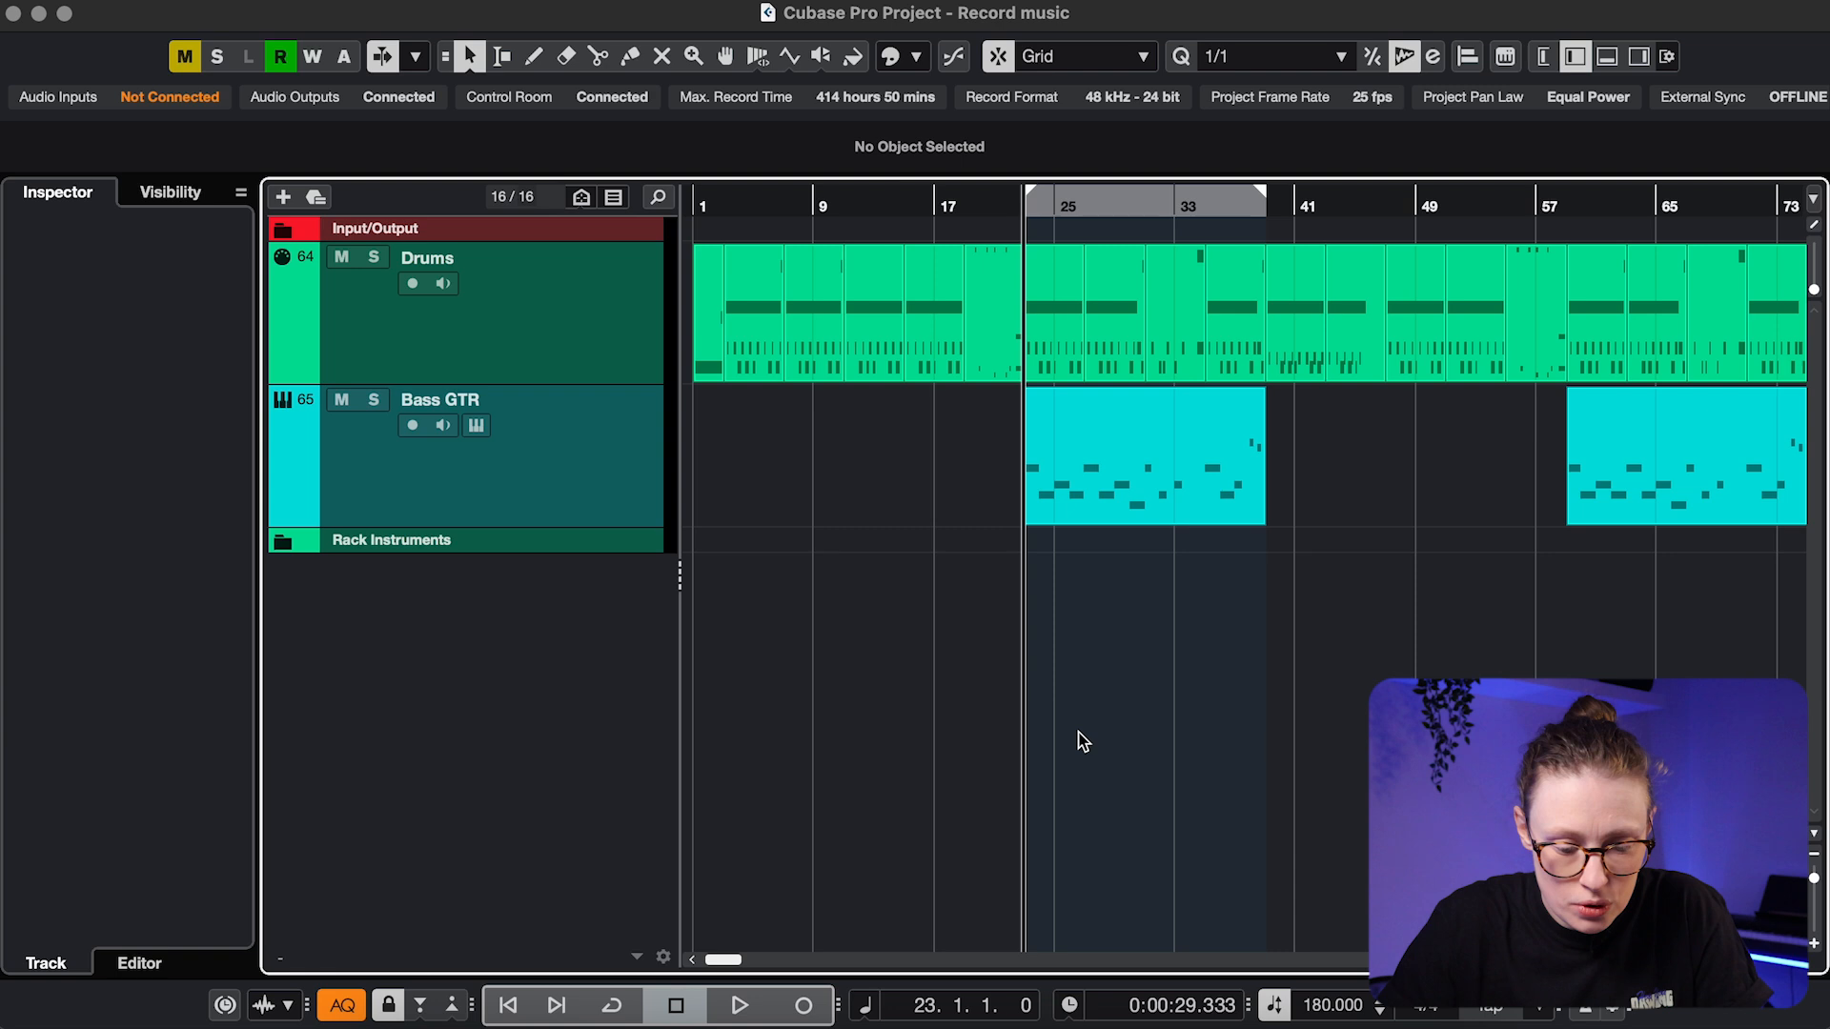
# Add a 'Song structure' marker track and move it into a separate upper track-list section
pyautogui.press('h')
pyautogui.press('h')
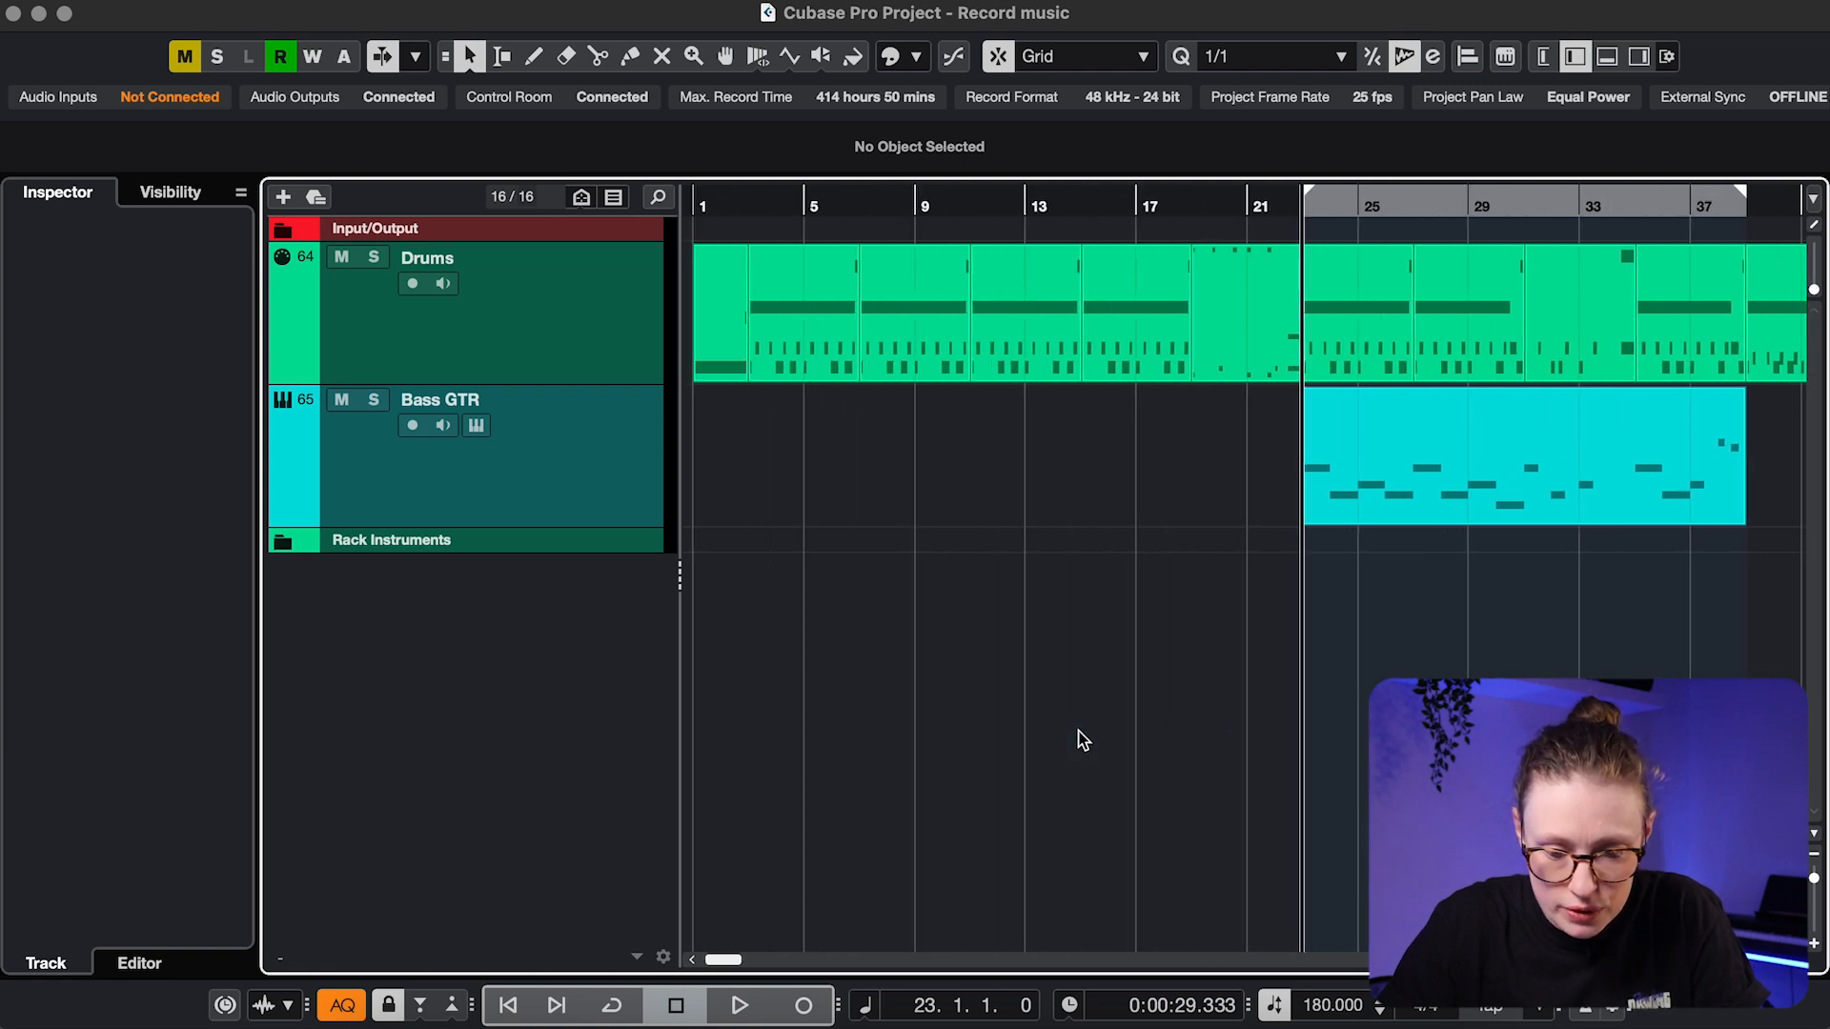
pyautogui.press('h')
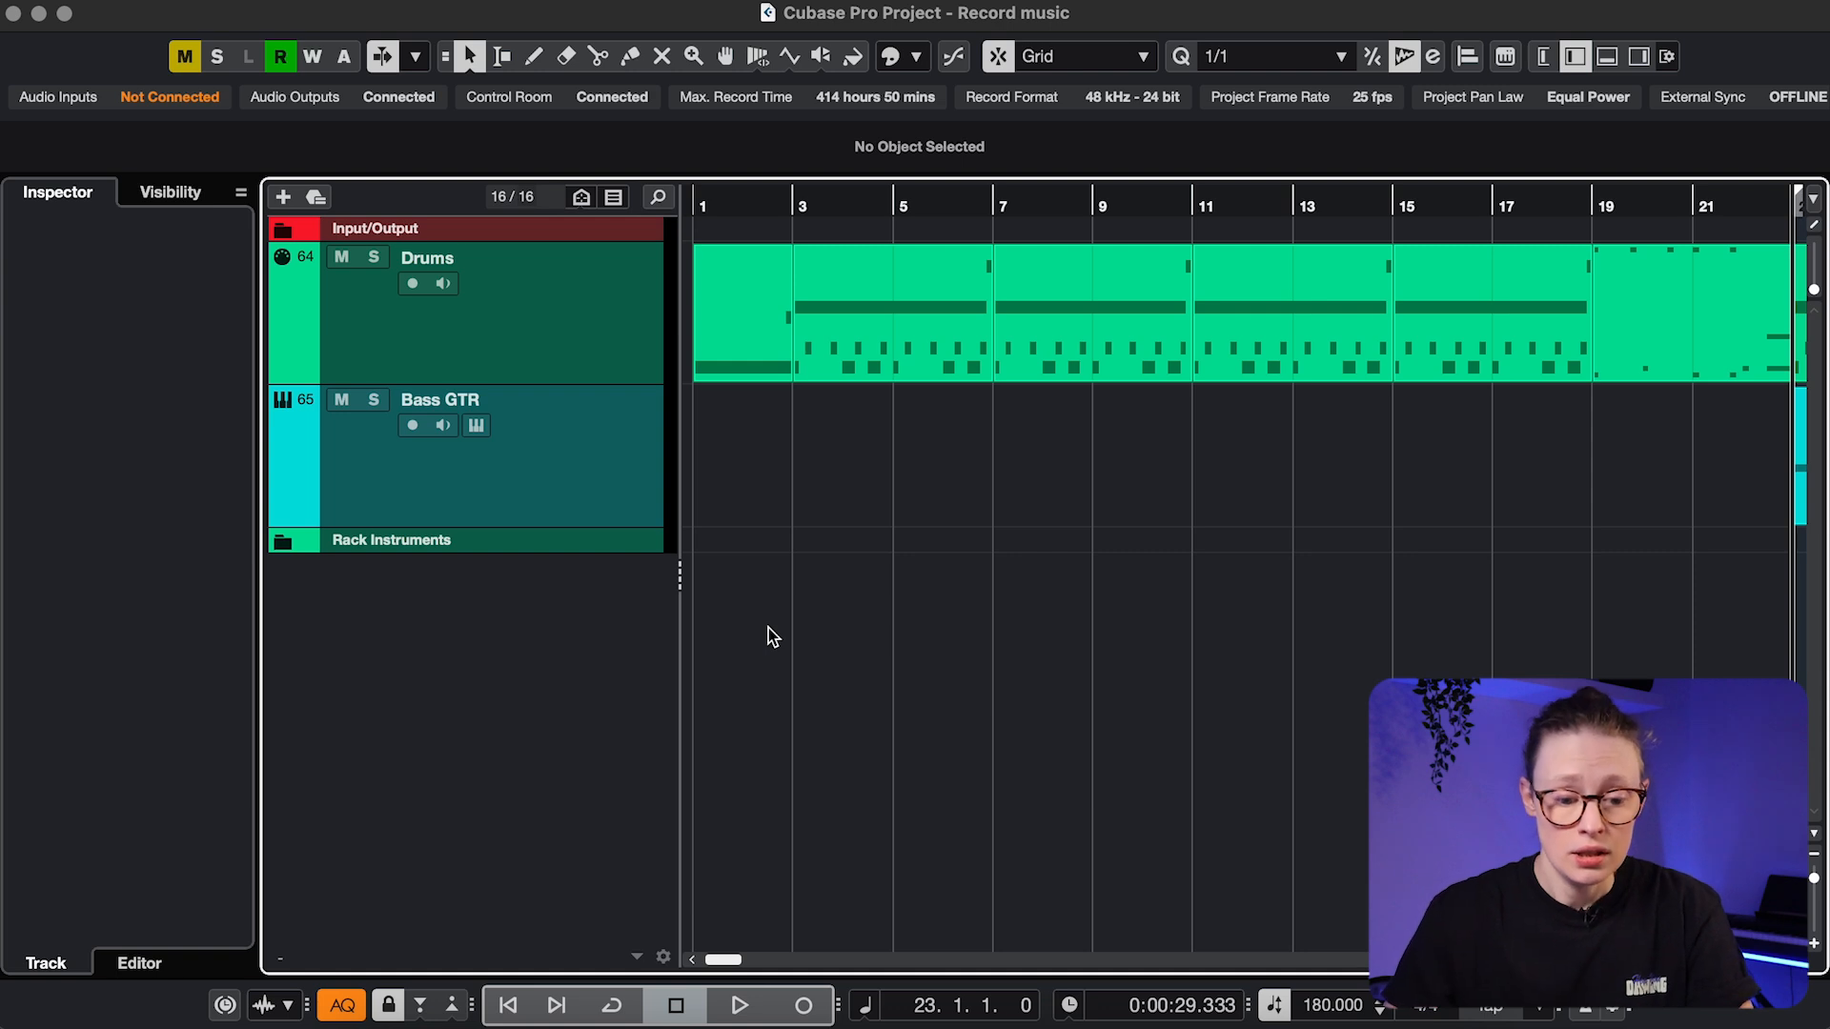
pyautogui.rightClick(509, 710)
pyautogui.click(641, 782)
pyautogui.write('S')
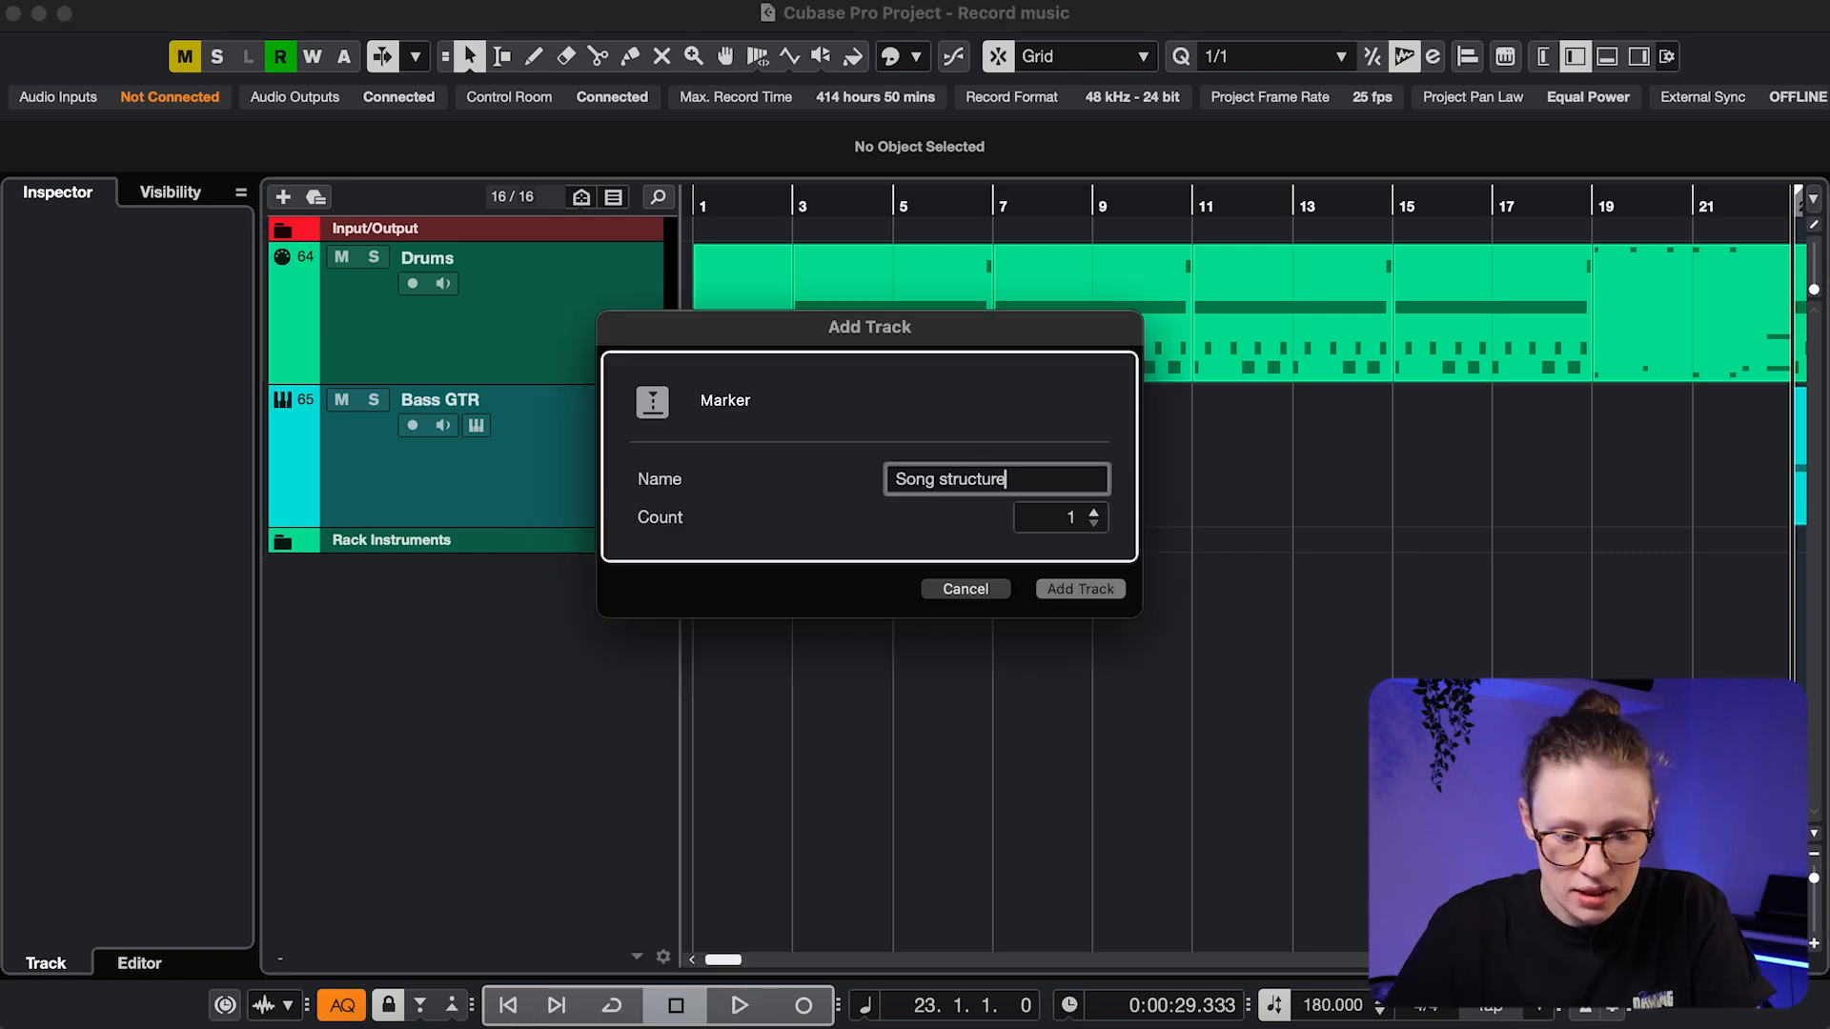
pyautogui.write('ong structure')
pyautogui.click(1094, 598)
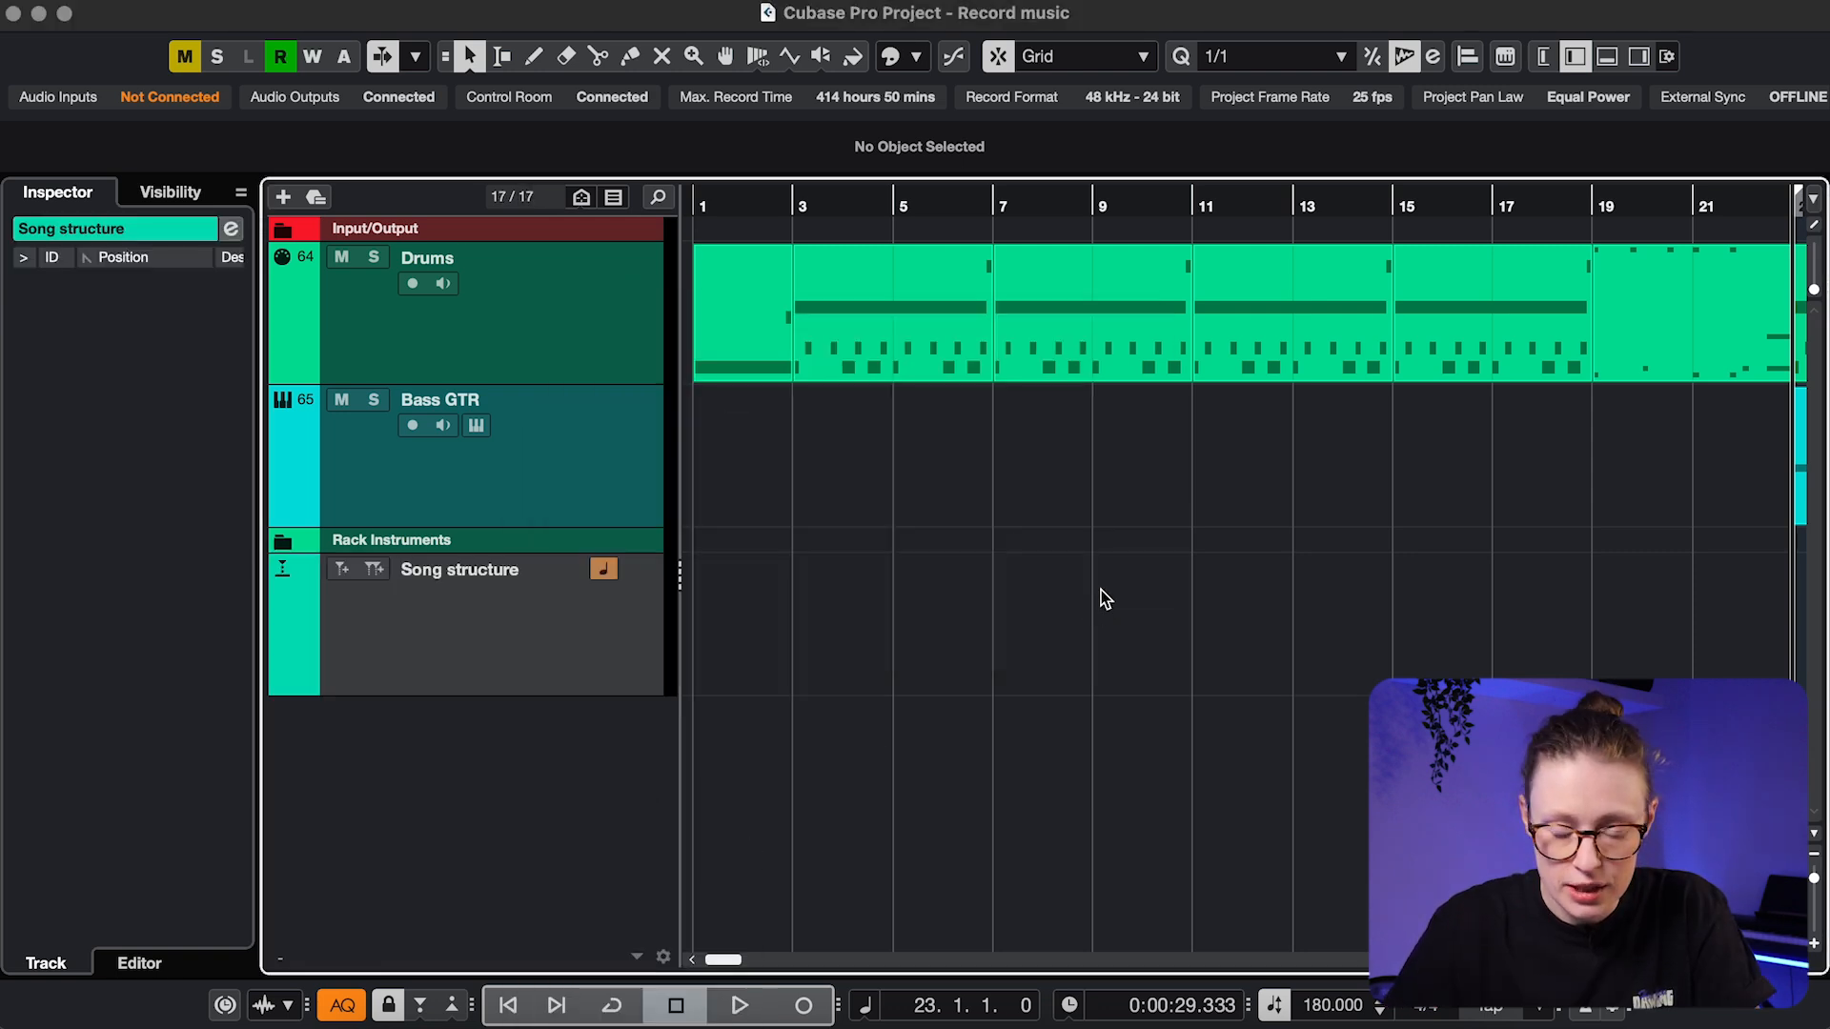
pyautogui.click(1815, 228)
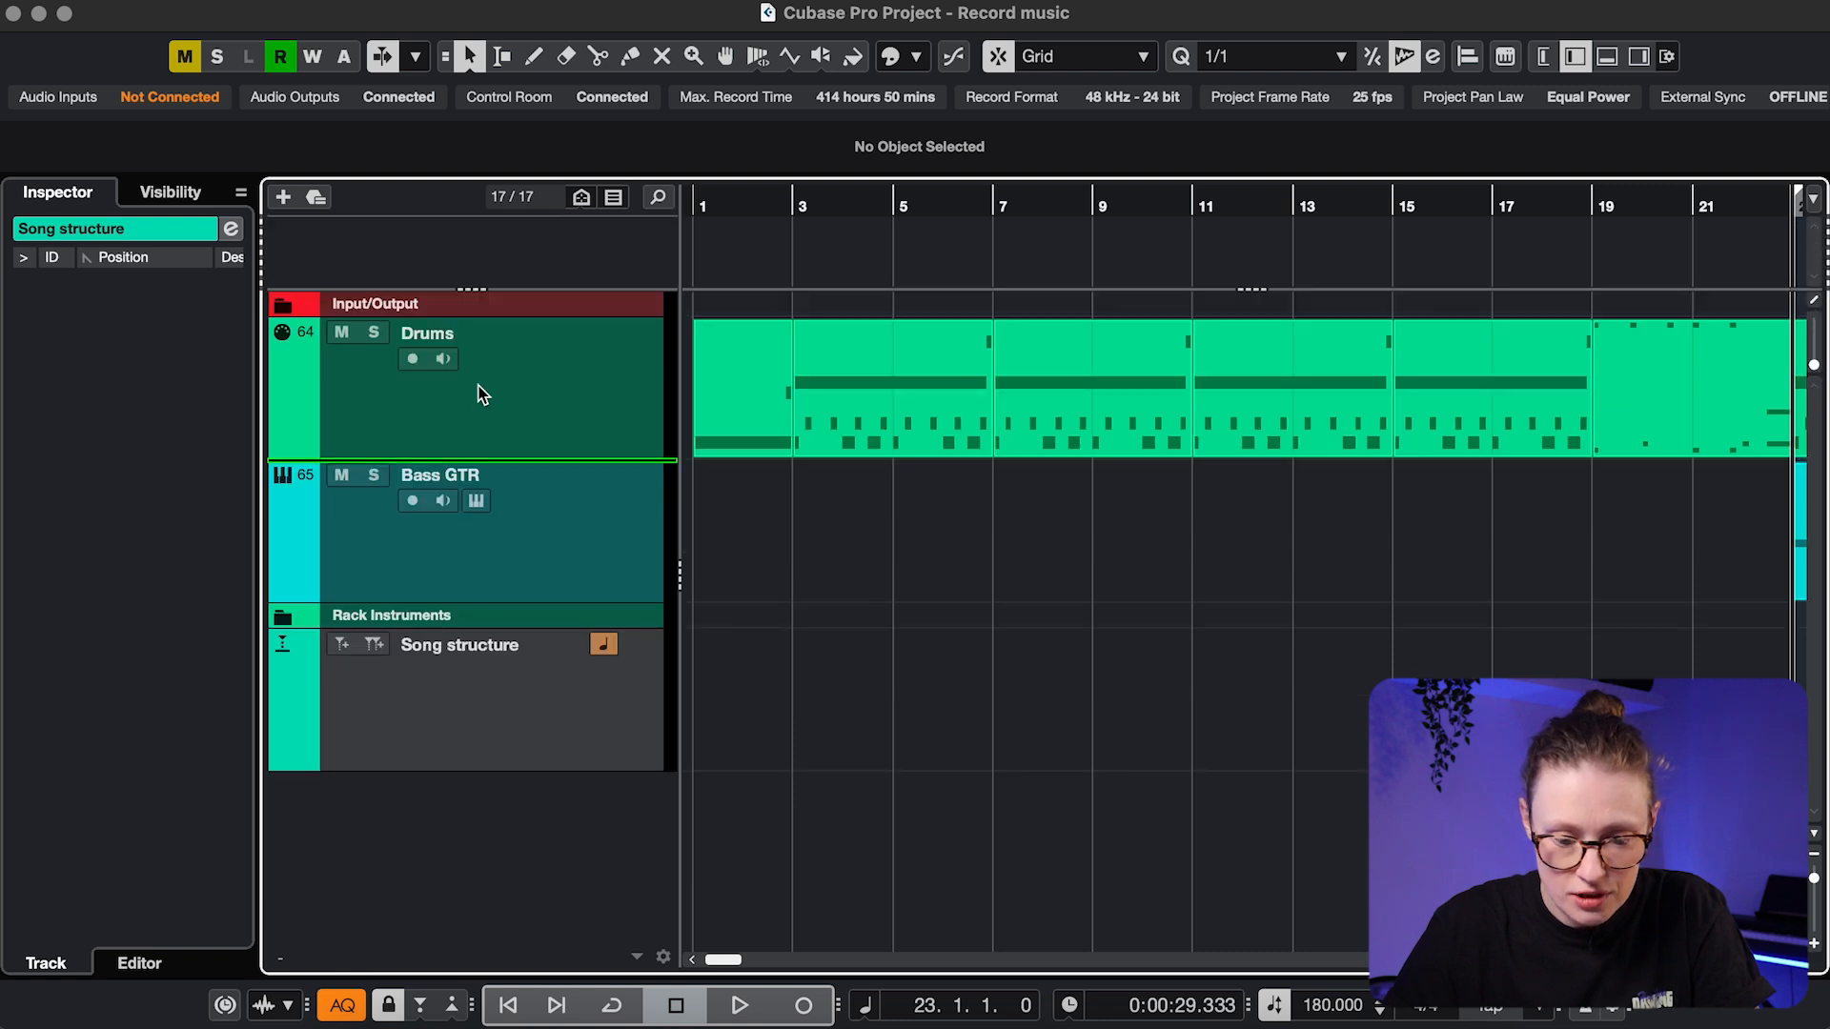
pyautogui.moveTo(455, 252); pyautogui.dragTo(454, 250)
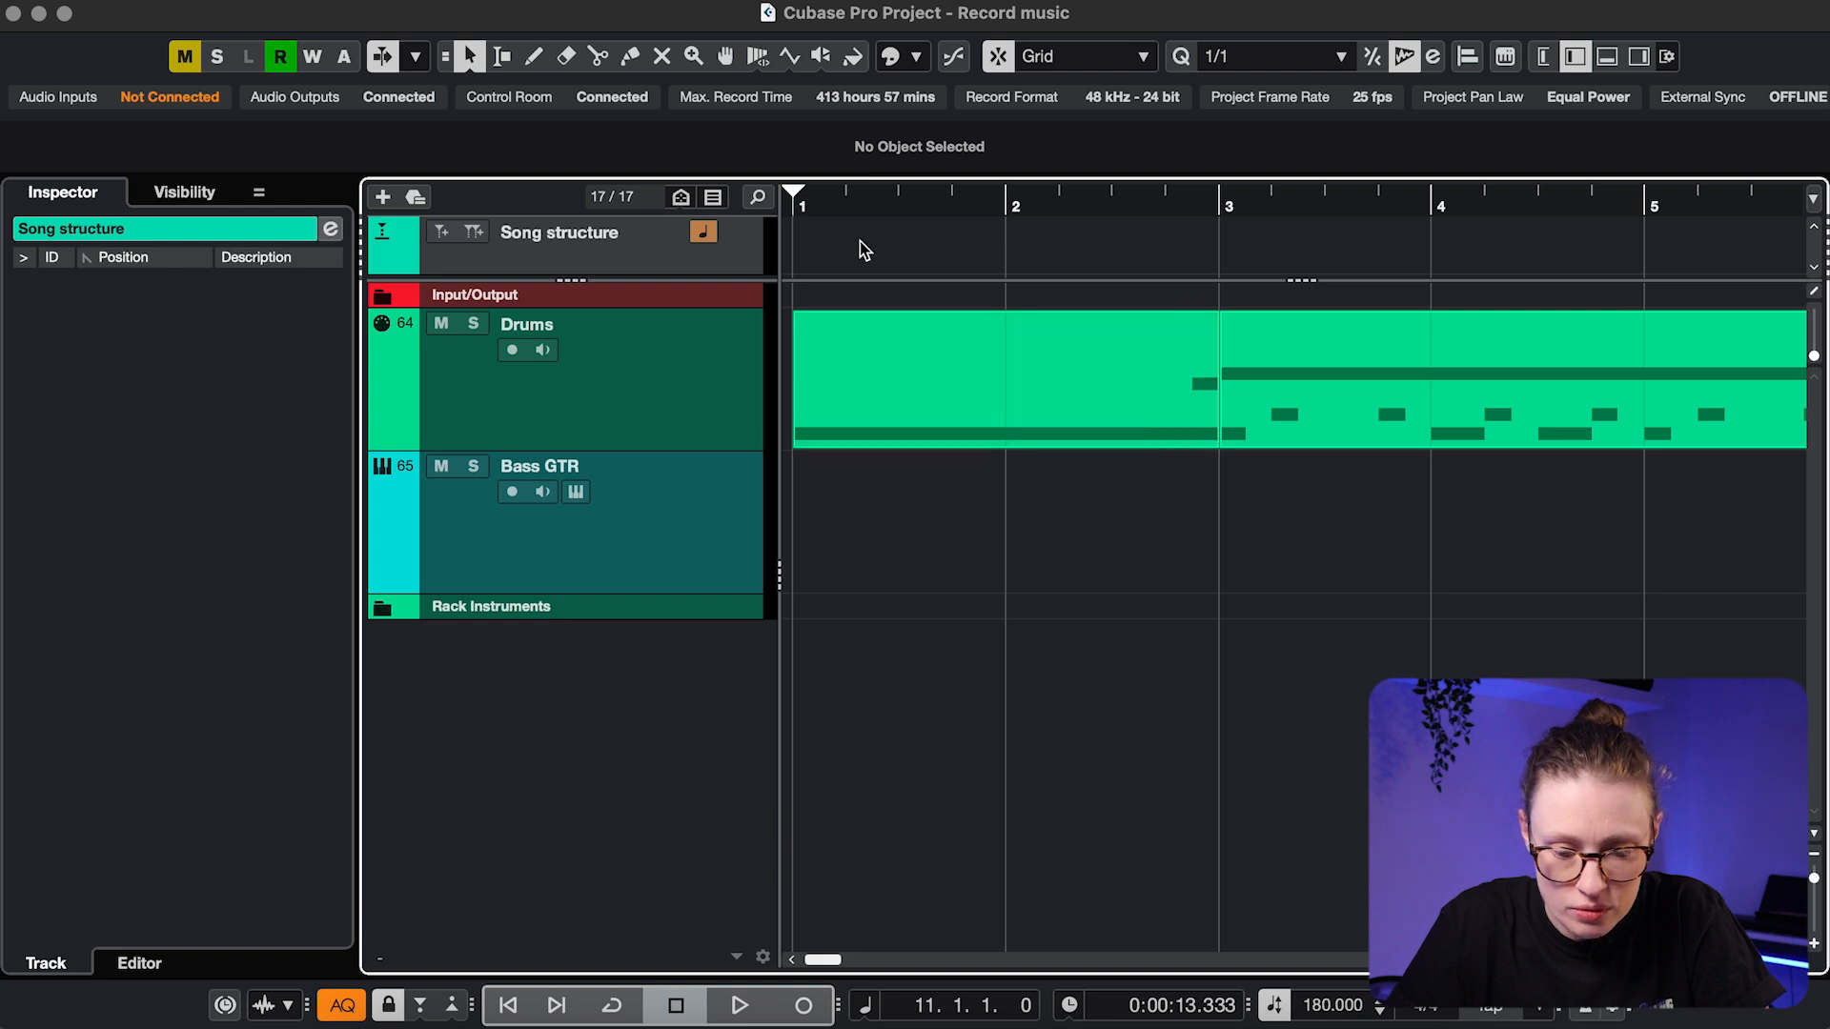
# Add an Intro marker at bar 1 and colour it orange
pyautogui.moveTo(842, 206); pyautogui.dragTo(769, 207)
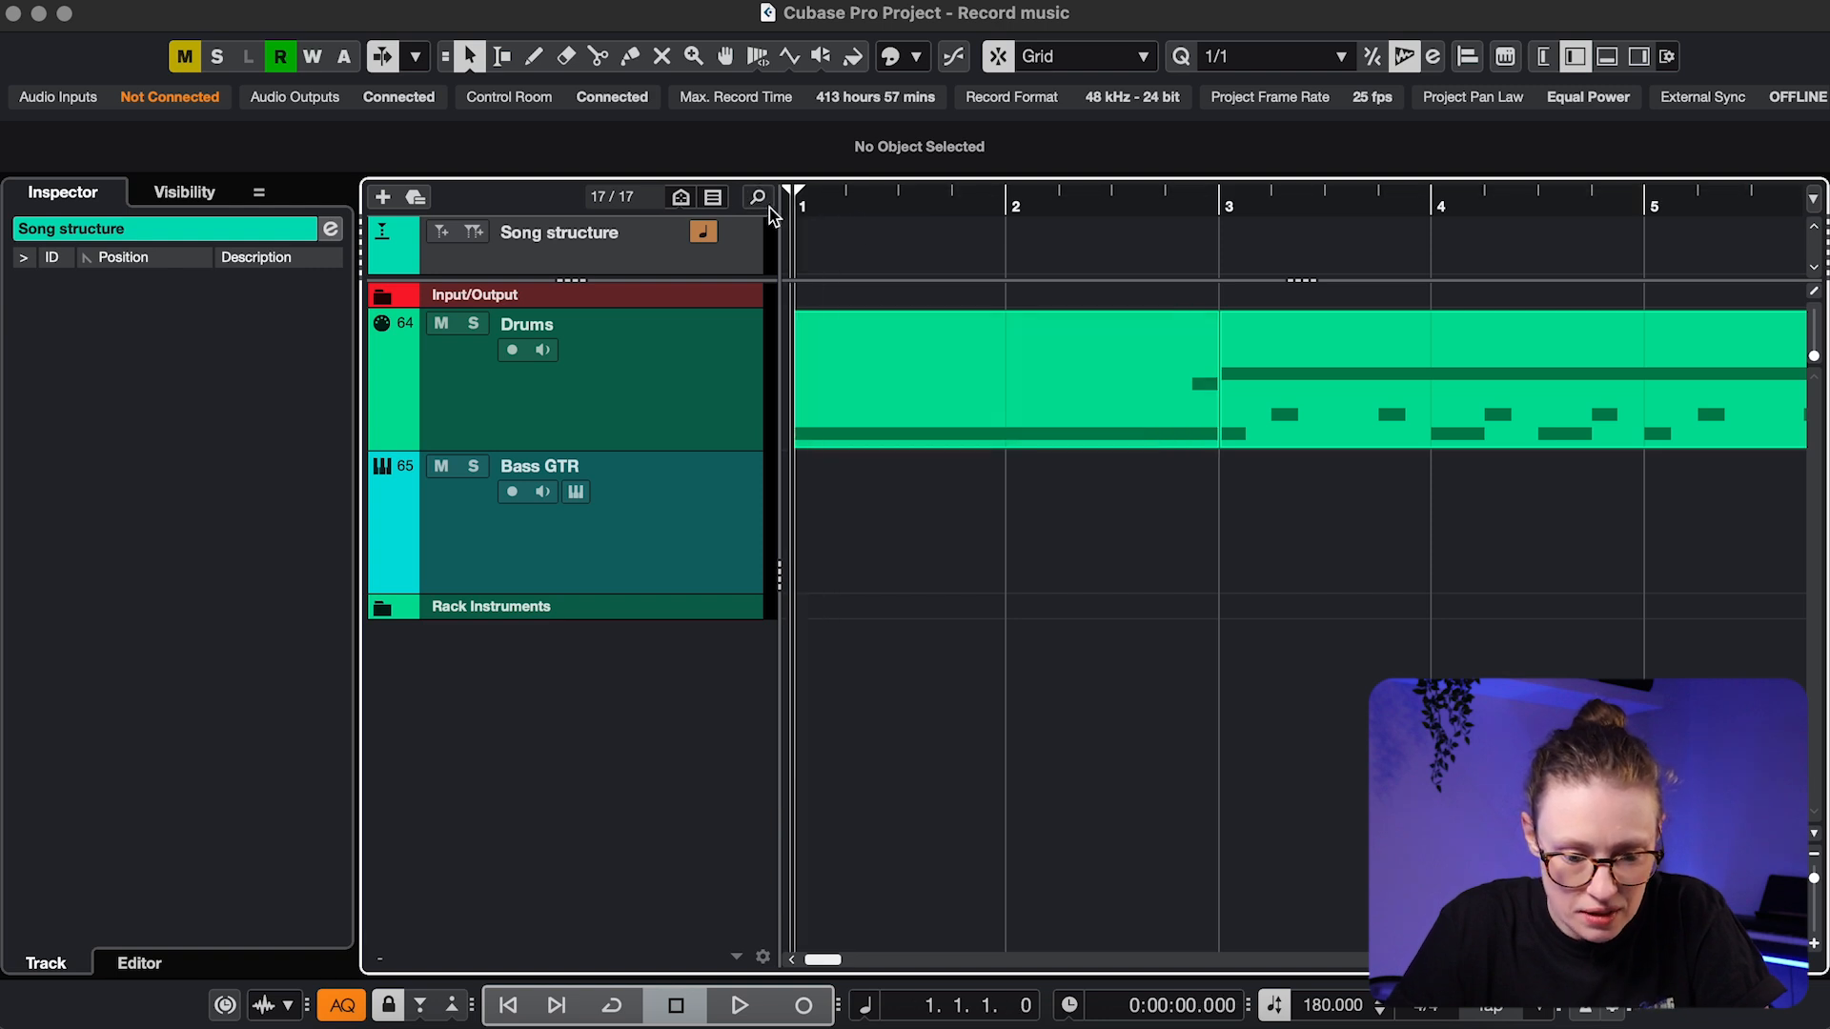
pyautogui.click(437, 234)
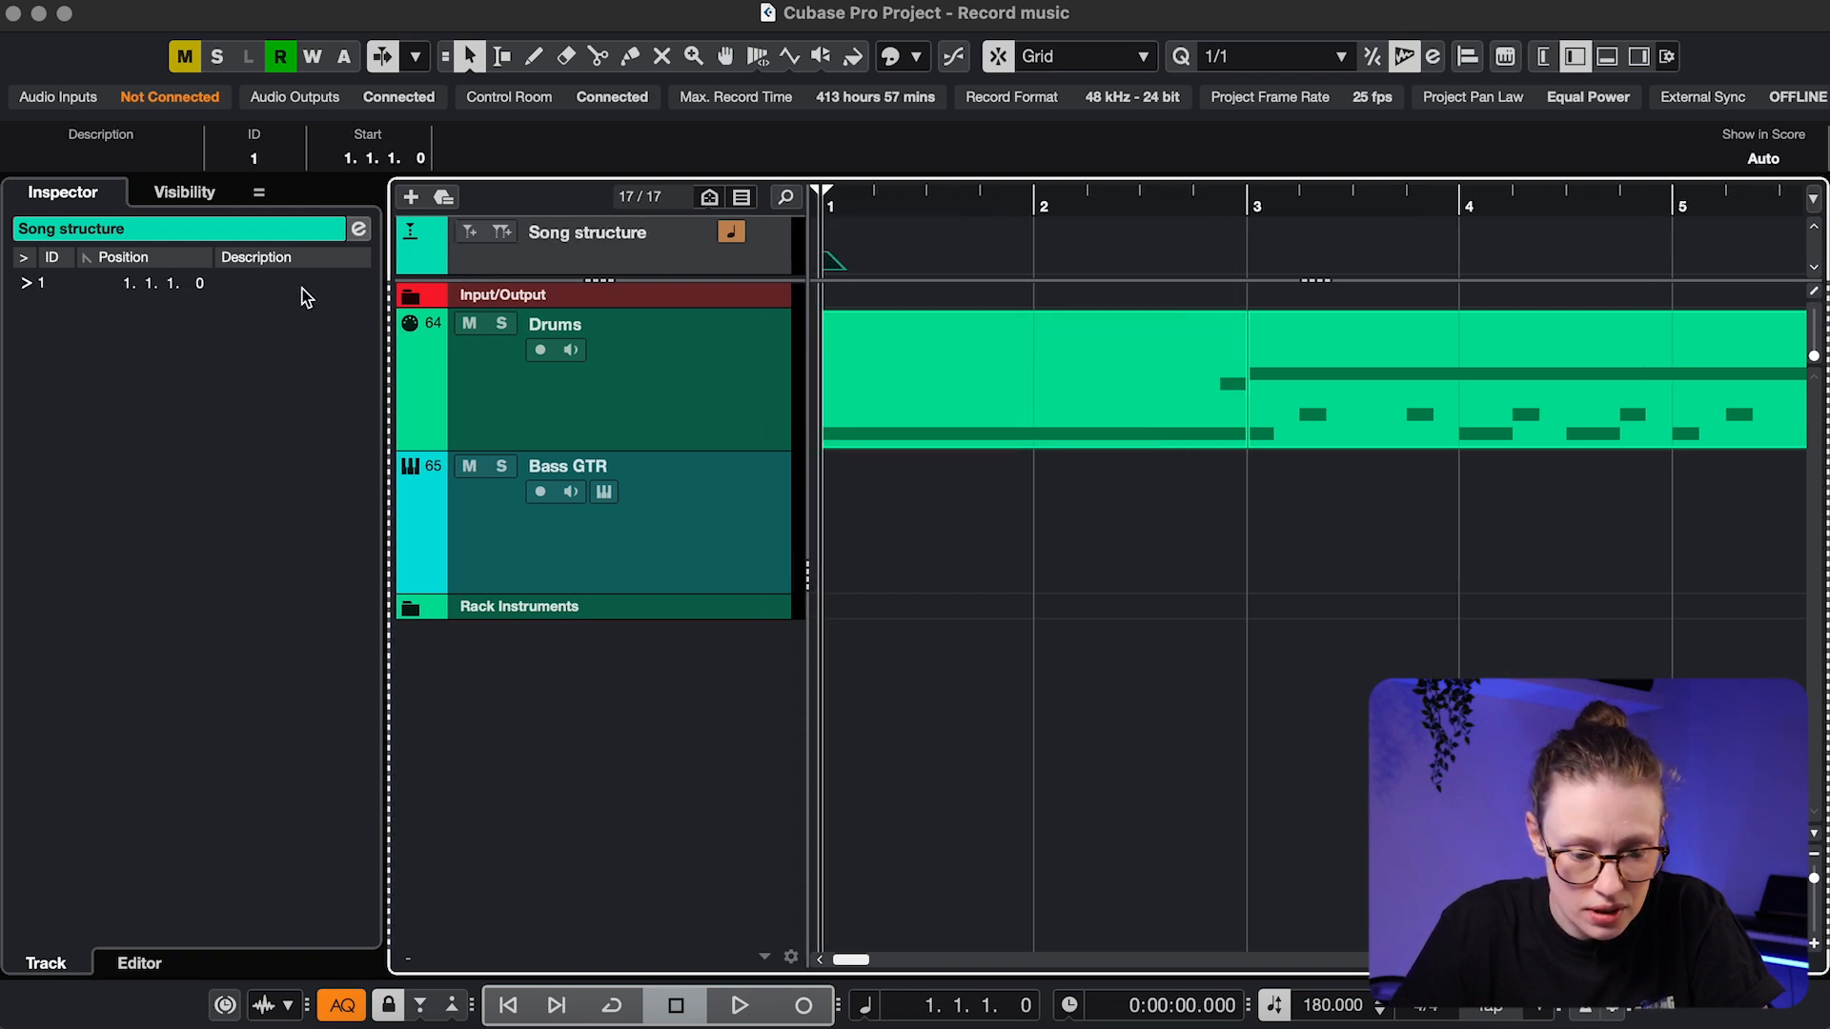
pyautogui.doubleClick(301, 284)
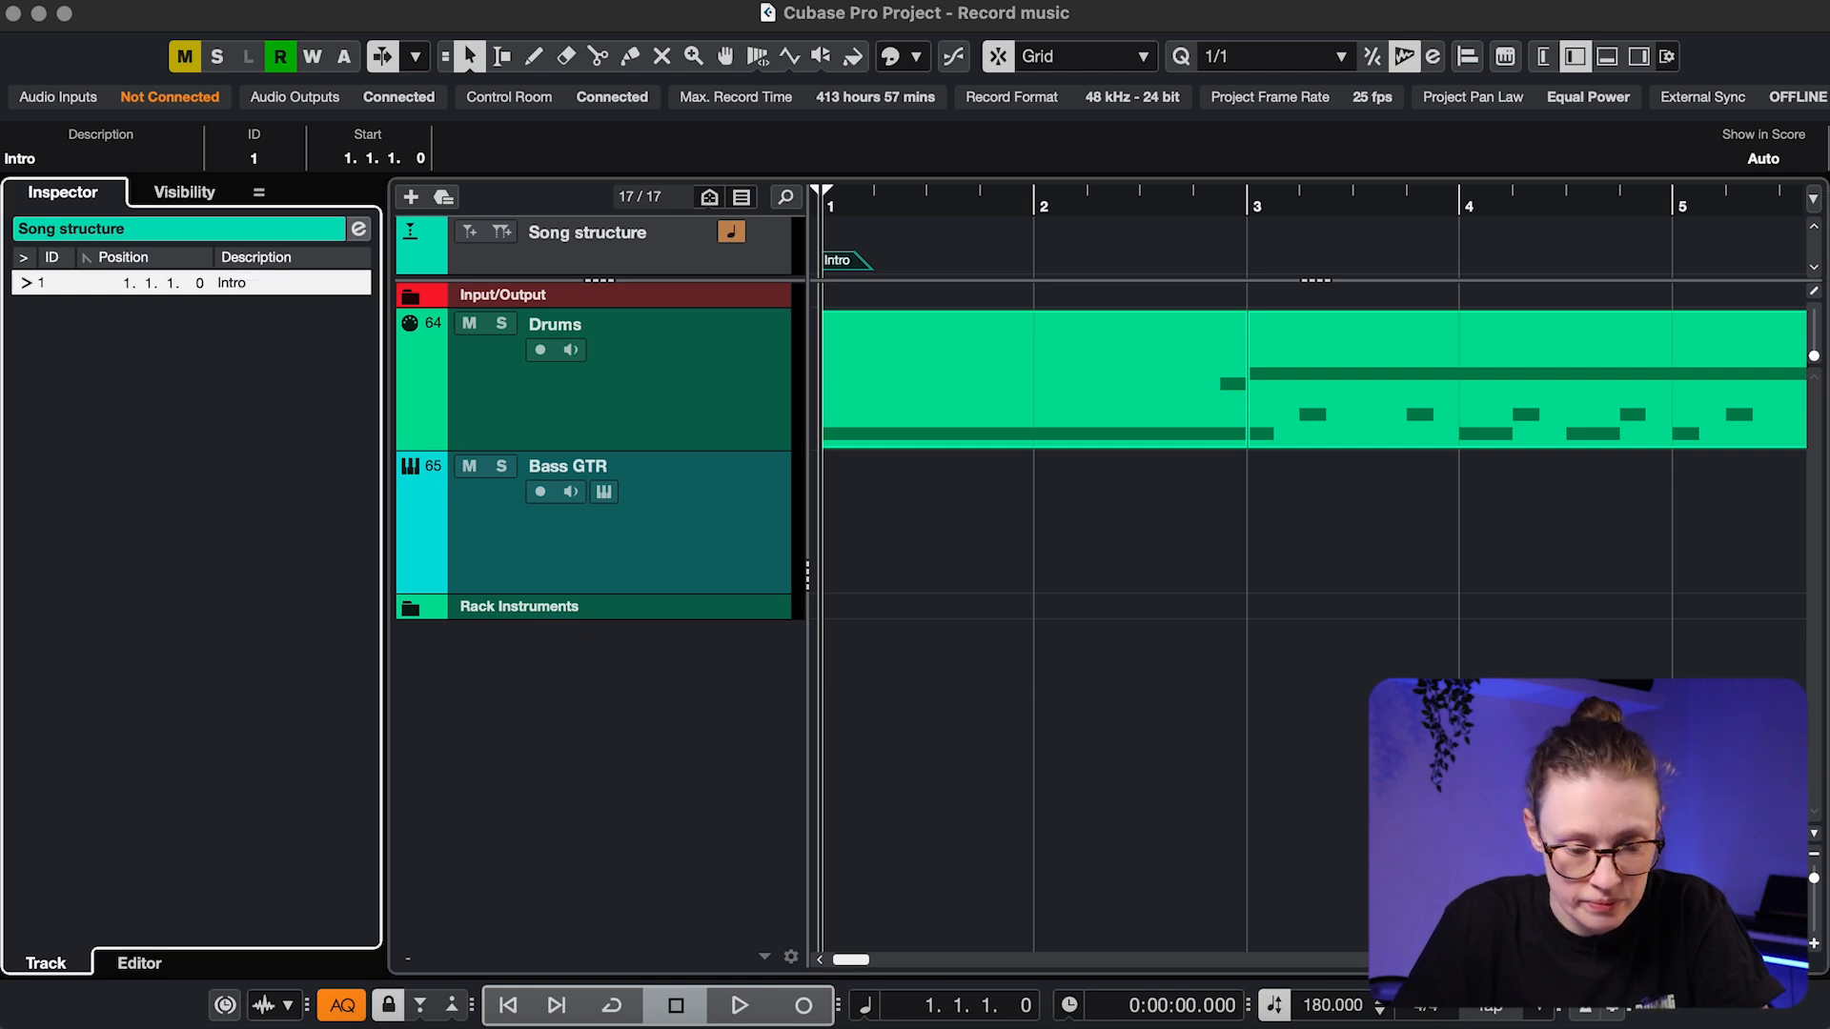
pyautogui.click(916, 58)
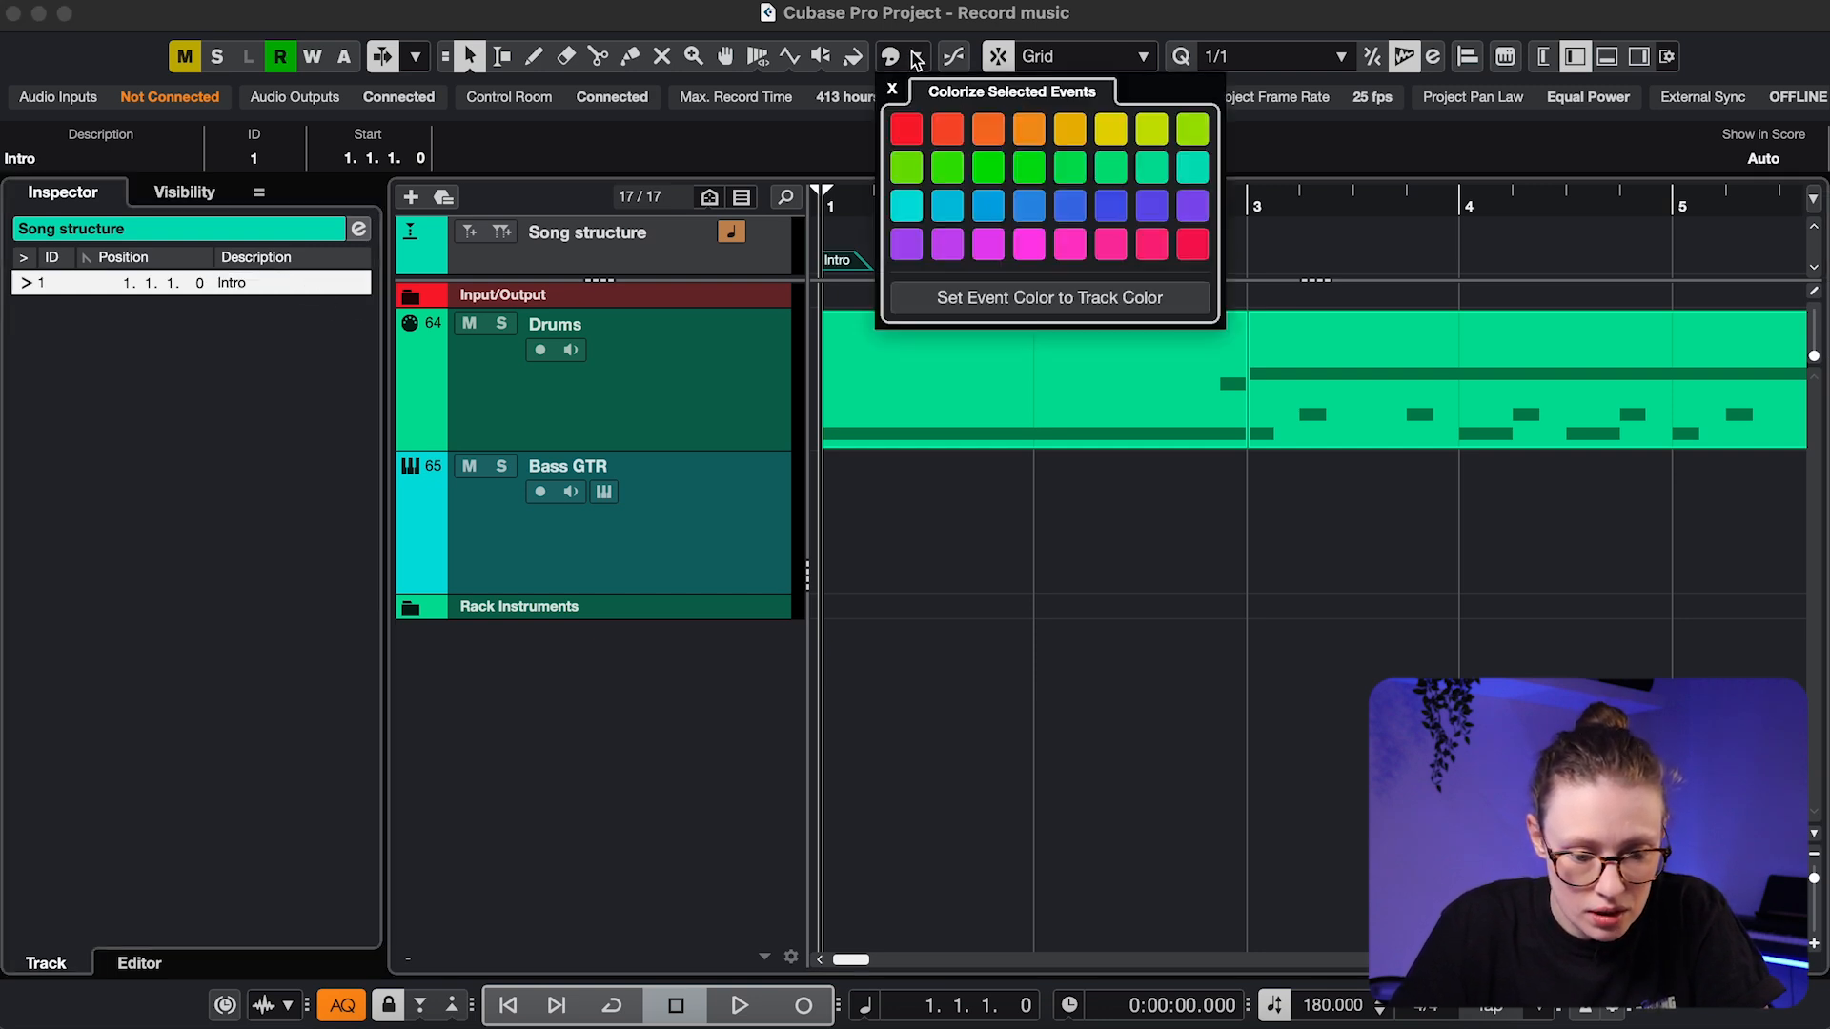
pyautogui.click(1280, 265)
# Add and name the V1a, V1b and PreCH markers at bars 3, 11 and 19
pyautogui.click(1252, 217)
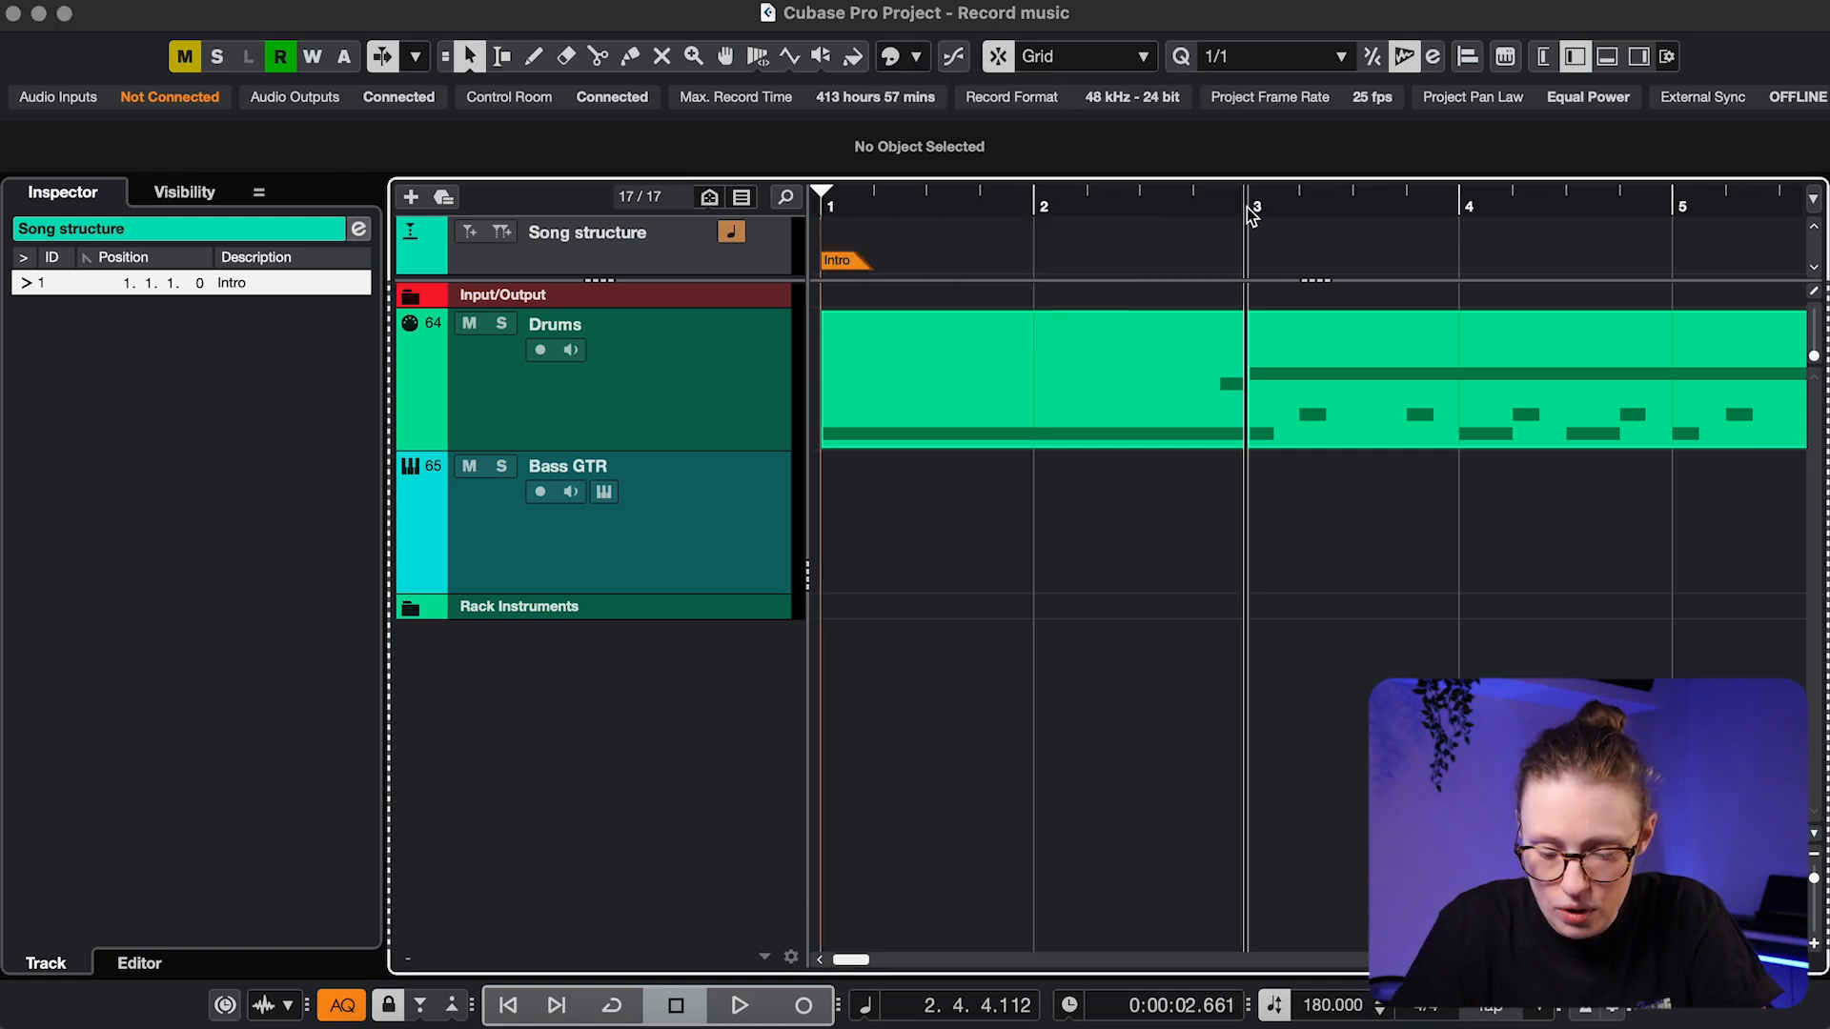
pyautogui.click(471, 230)
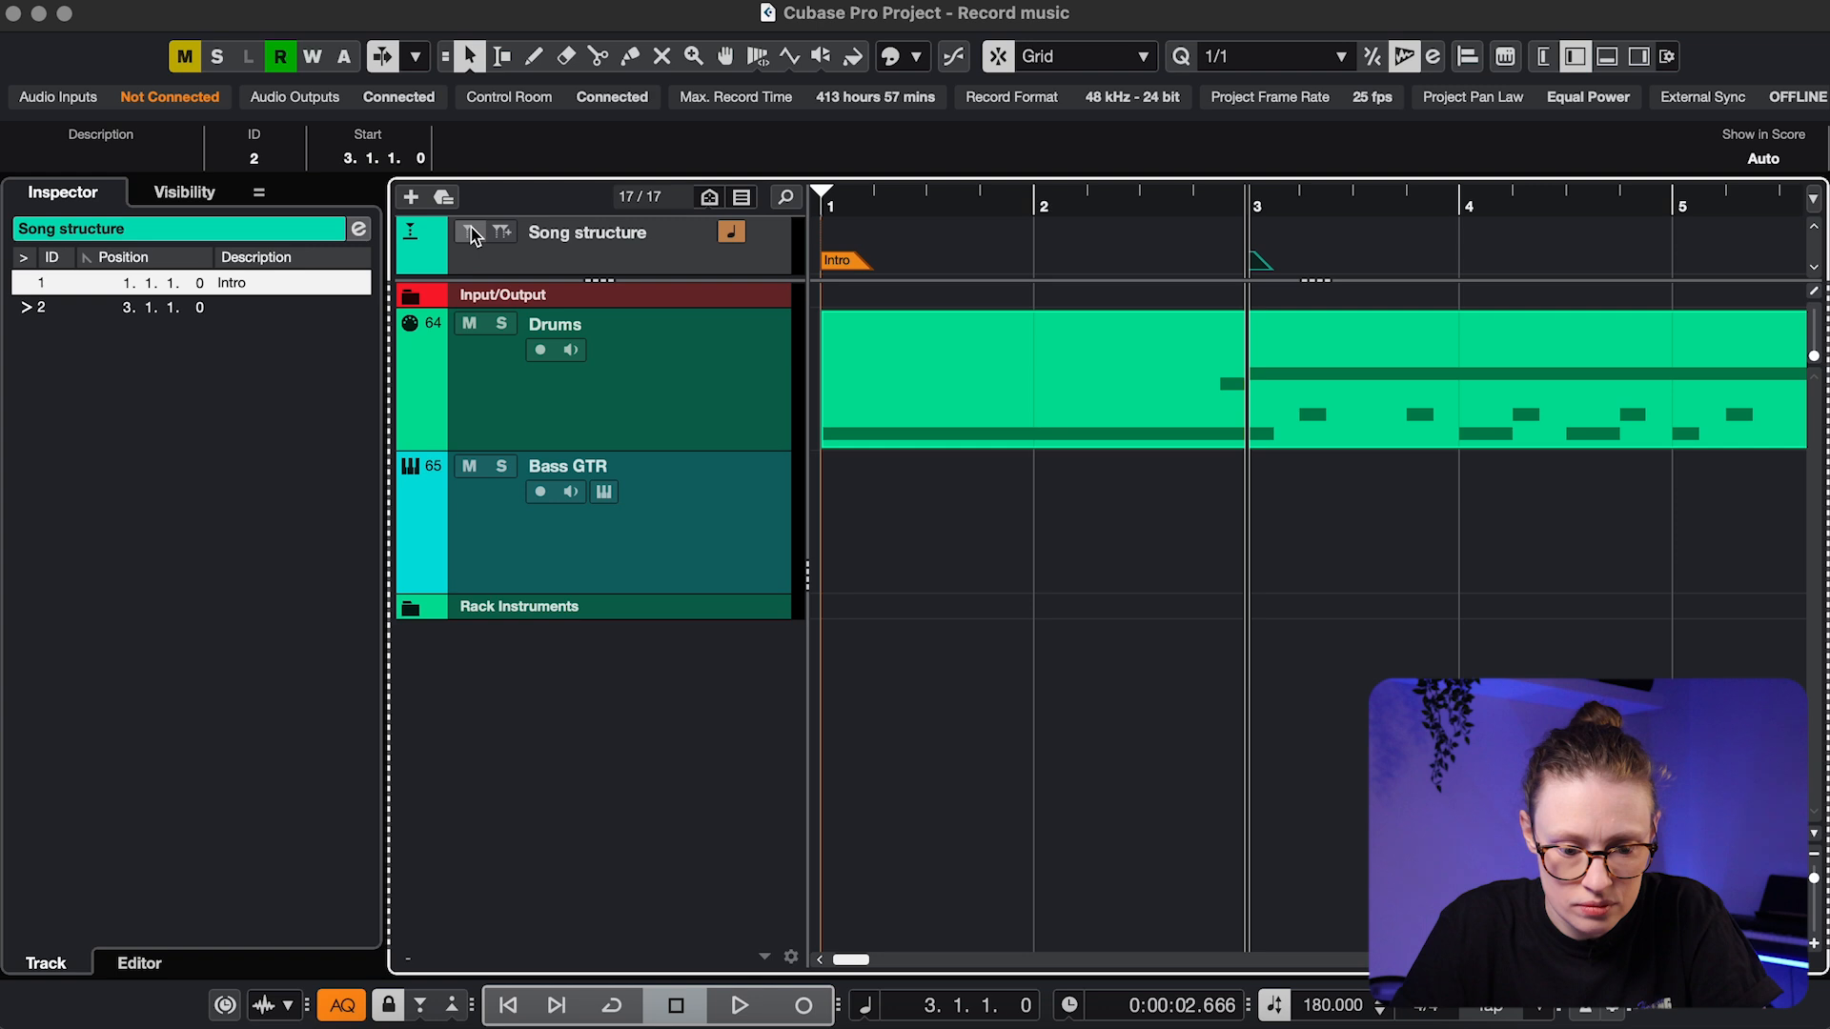
pyautogui.click(267, 324)
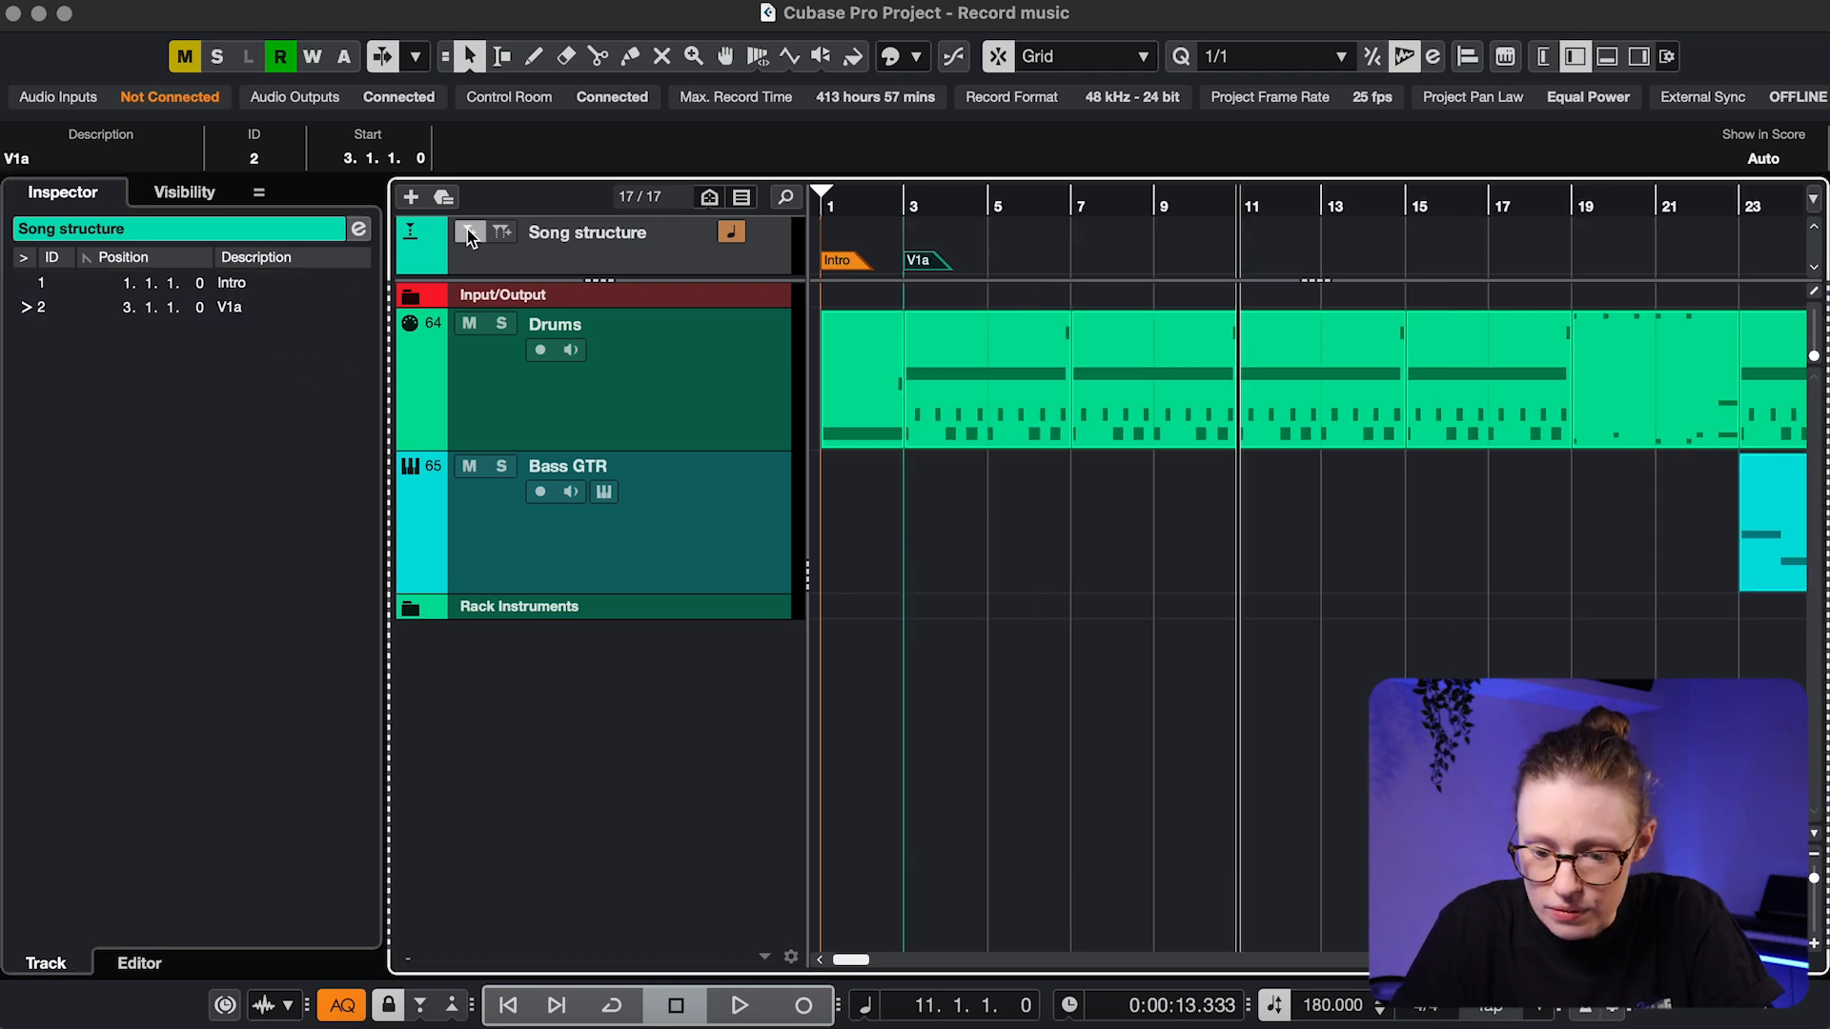
pyautogui.click(467, 229)
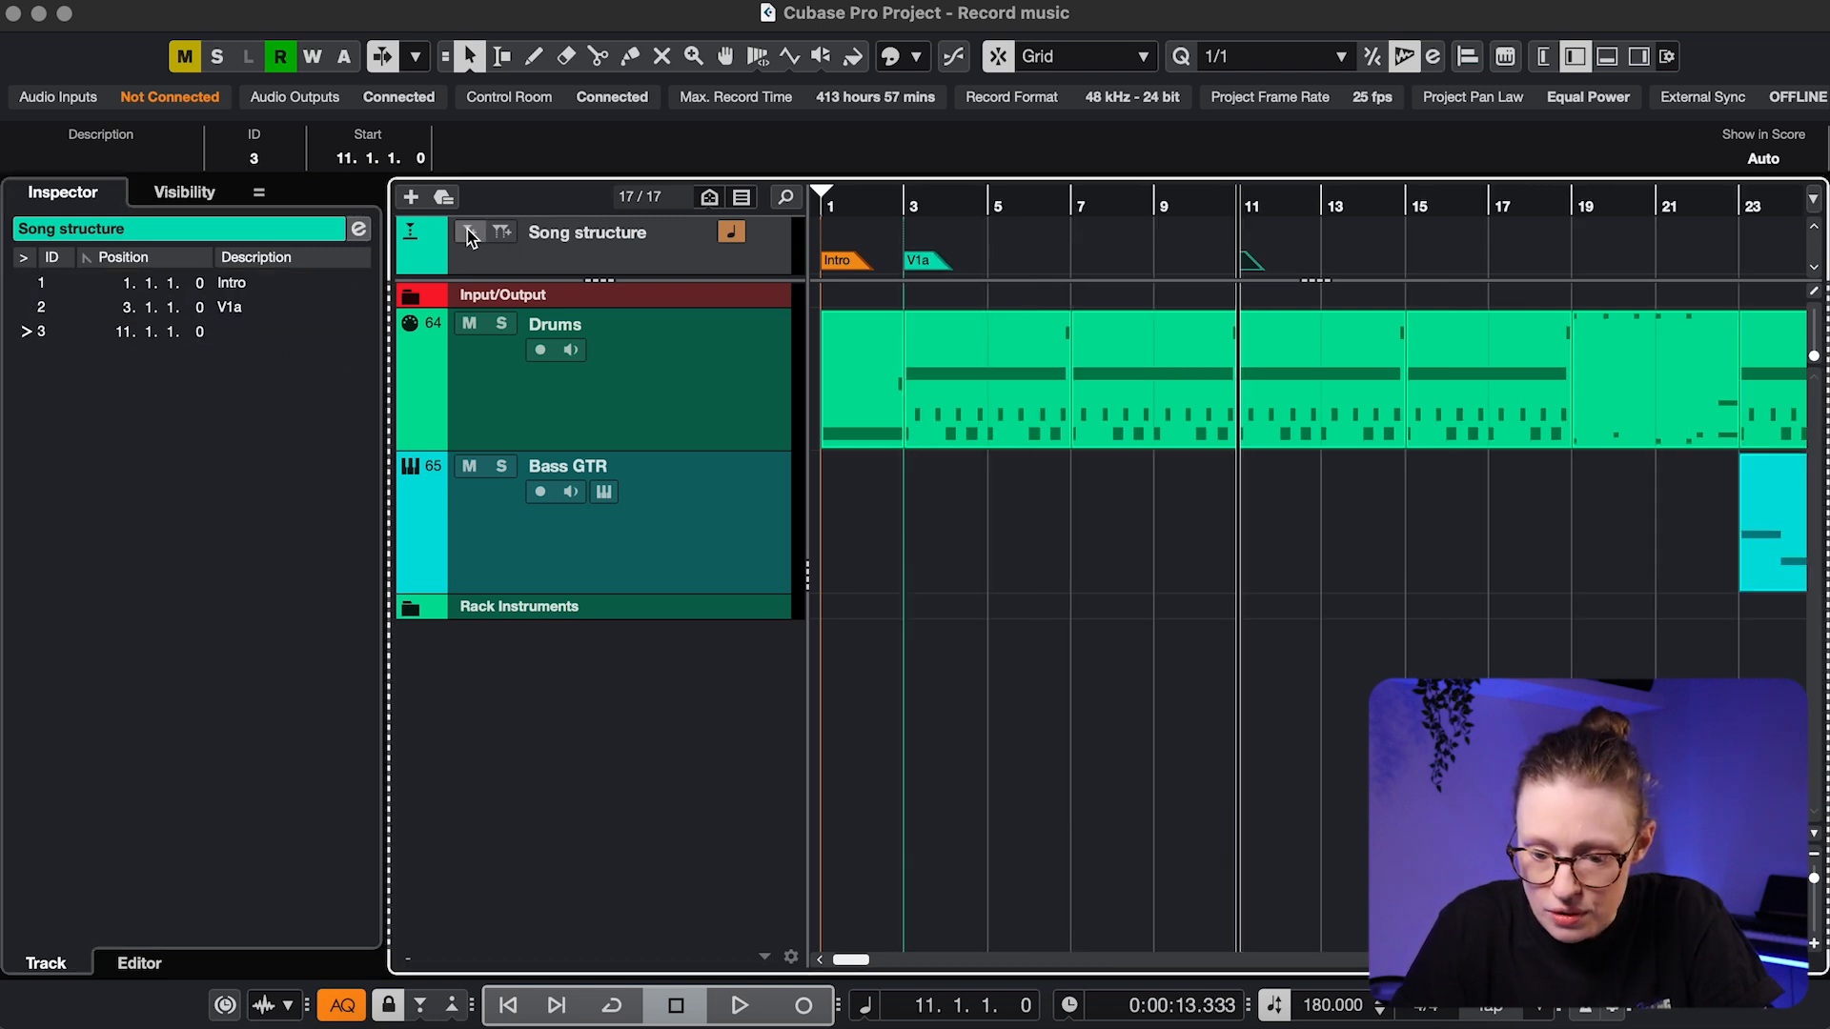
pyautogui.doubleClick(236, 332)
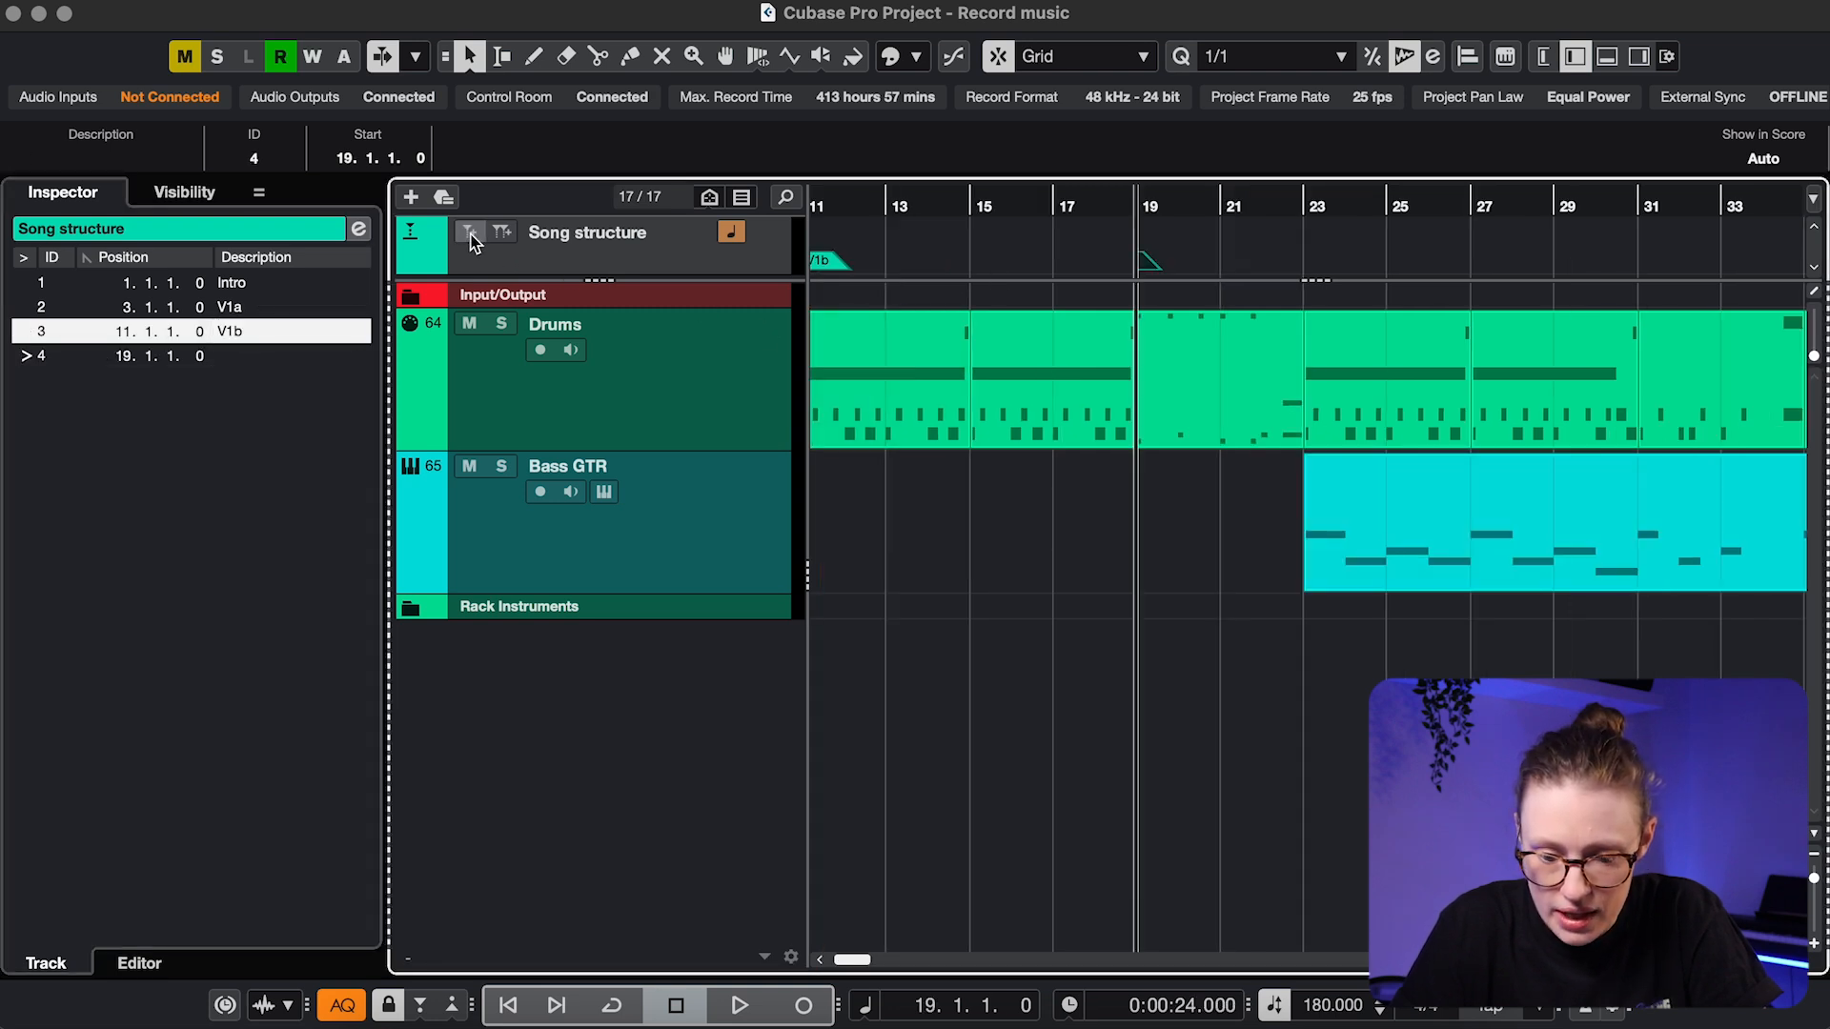
pyautogui.click(281, 378)
pyautogui.doubleClick(257, 357)
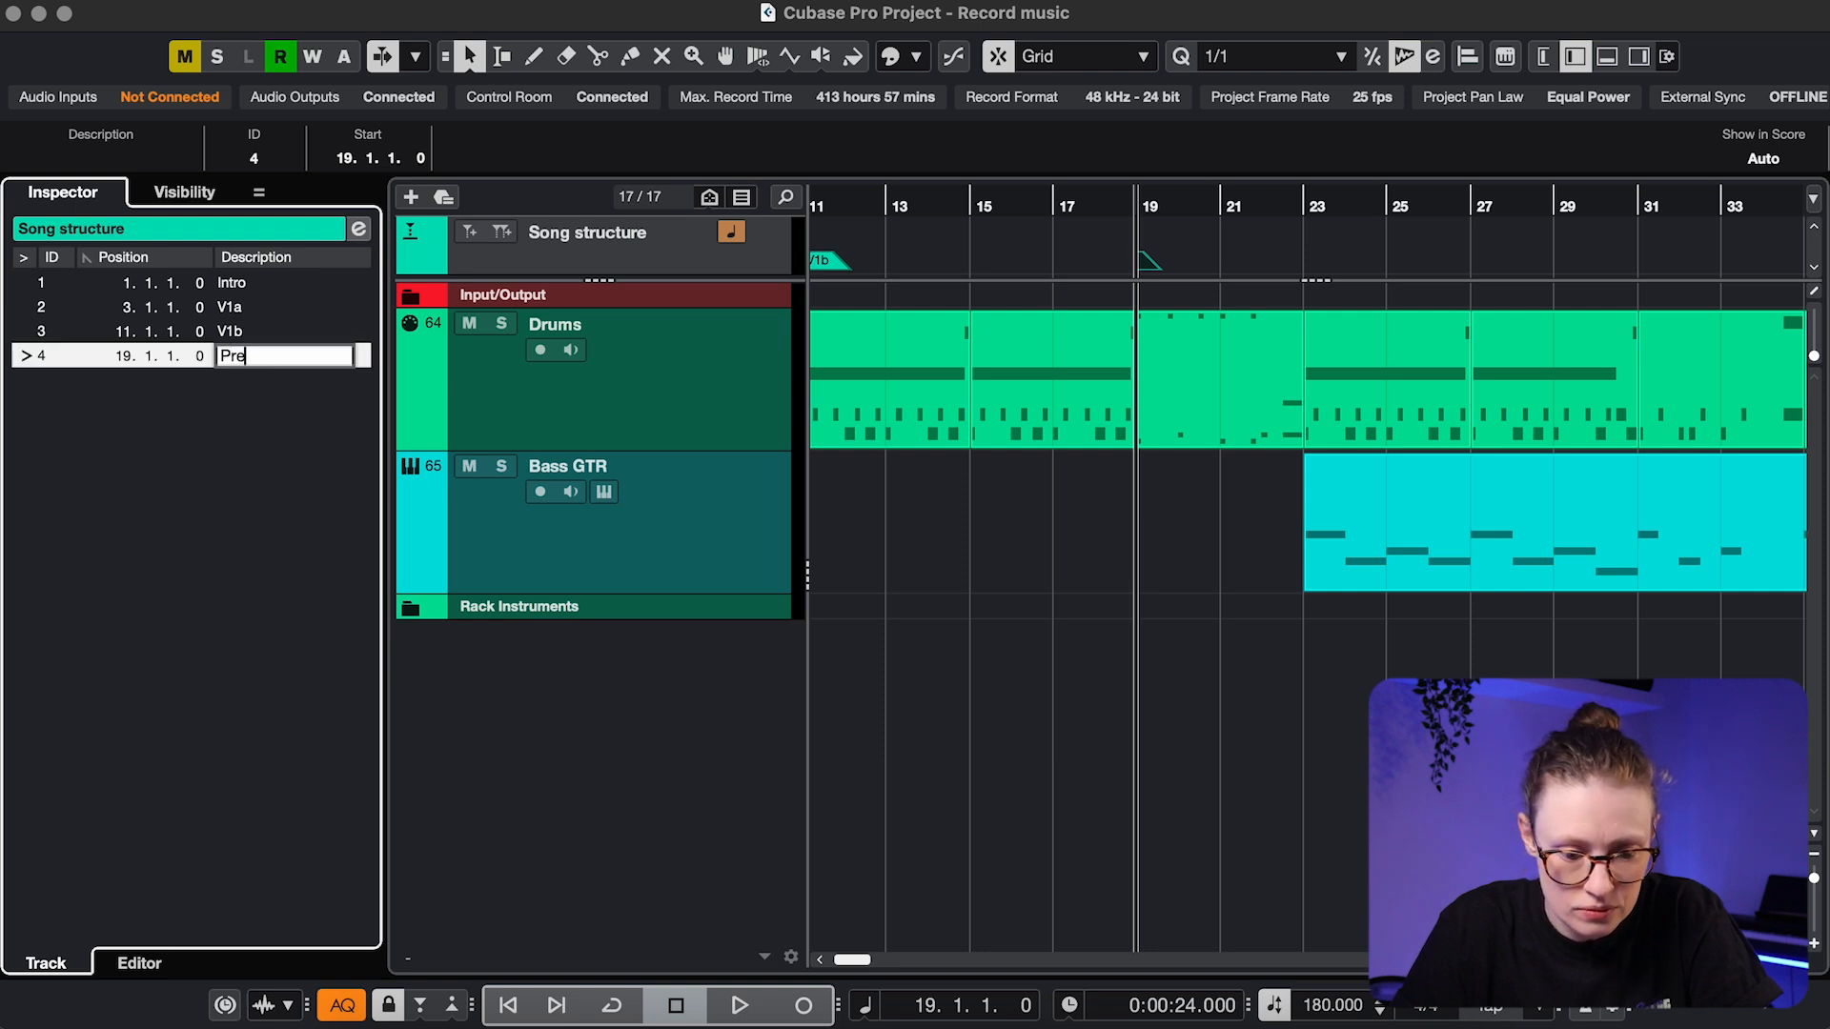
# Name the bar 23 marker CH and colour it red
pyautogui.click(1309, 214)
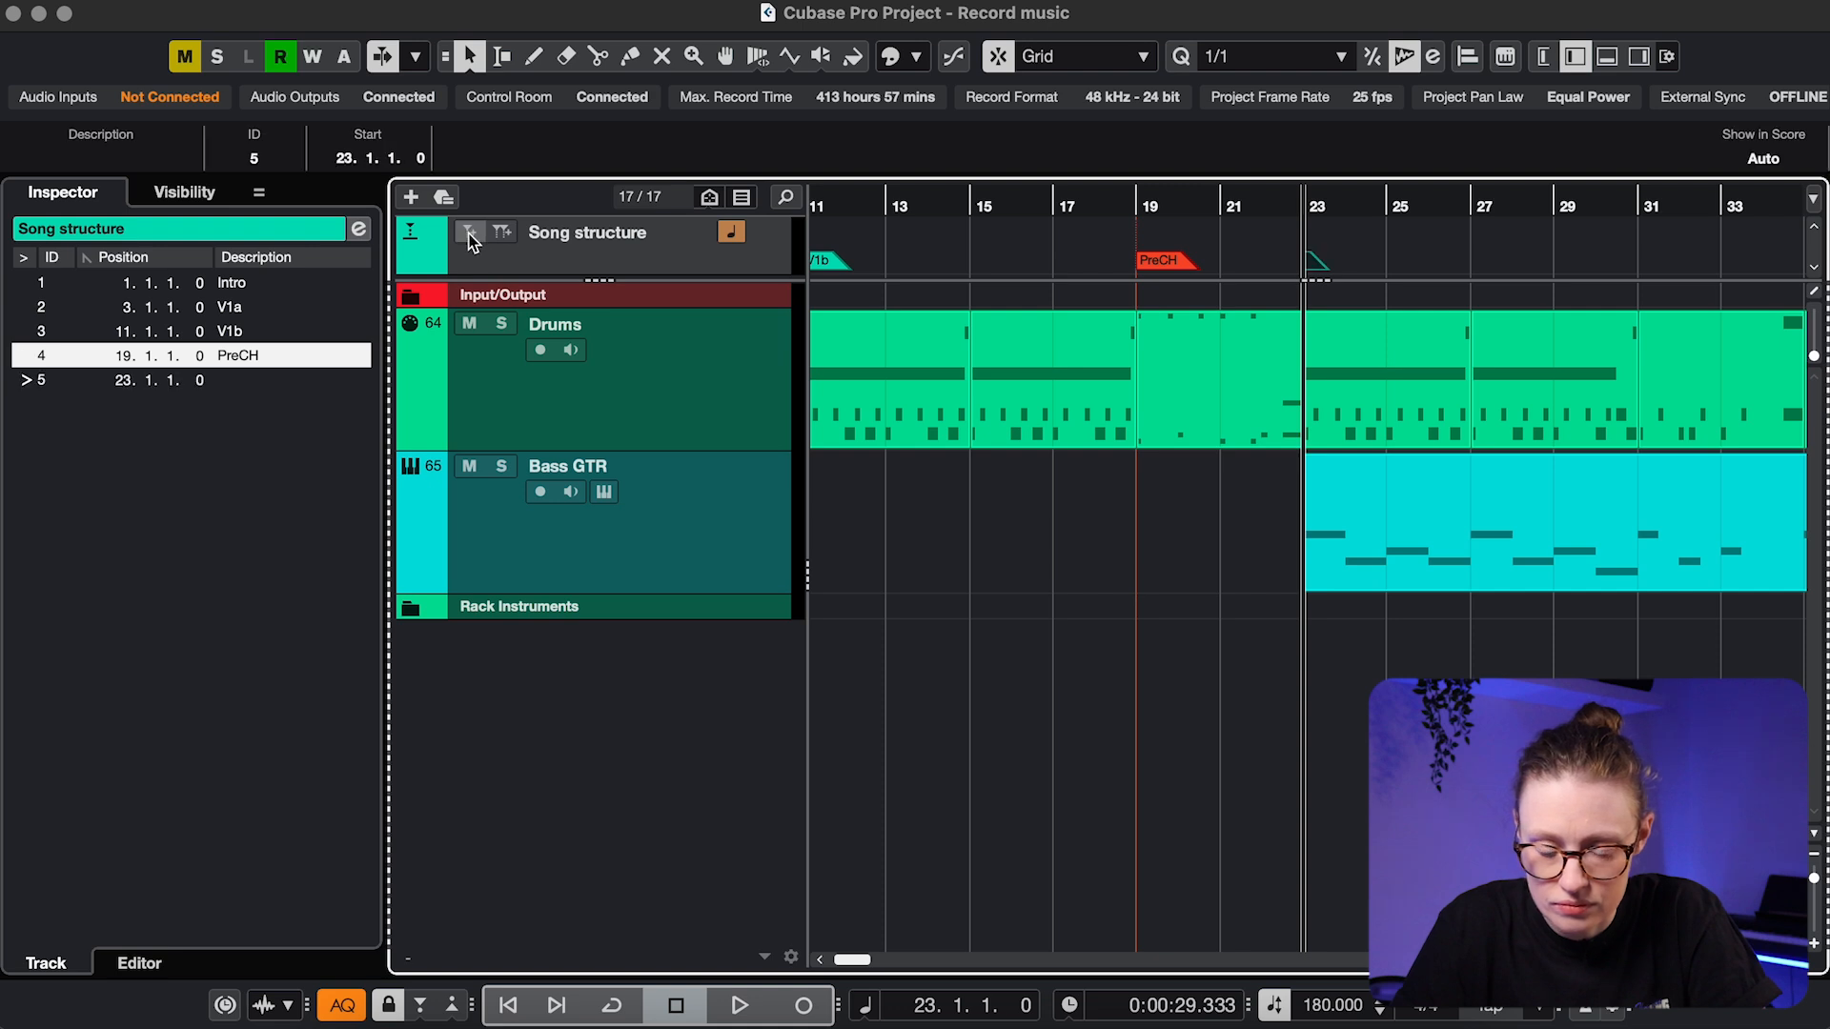
pyautogui.doubleClick(251, 386)
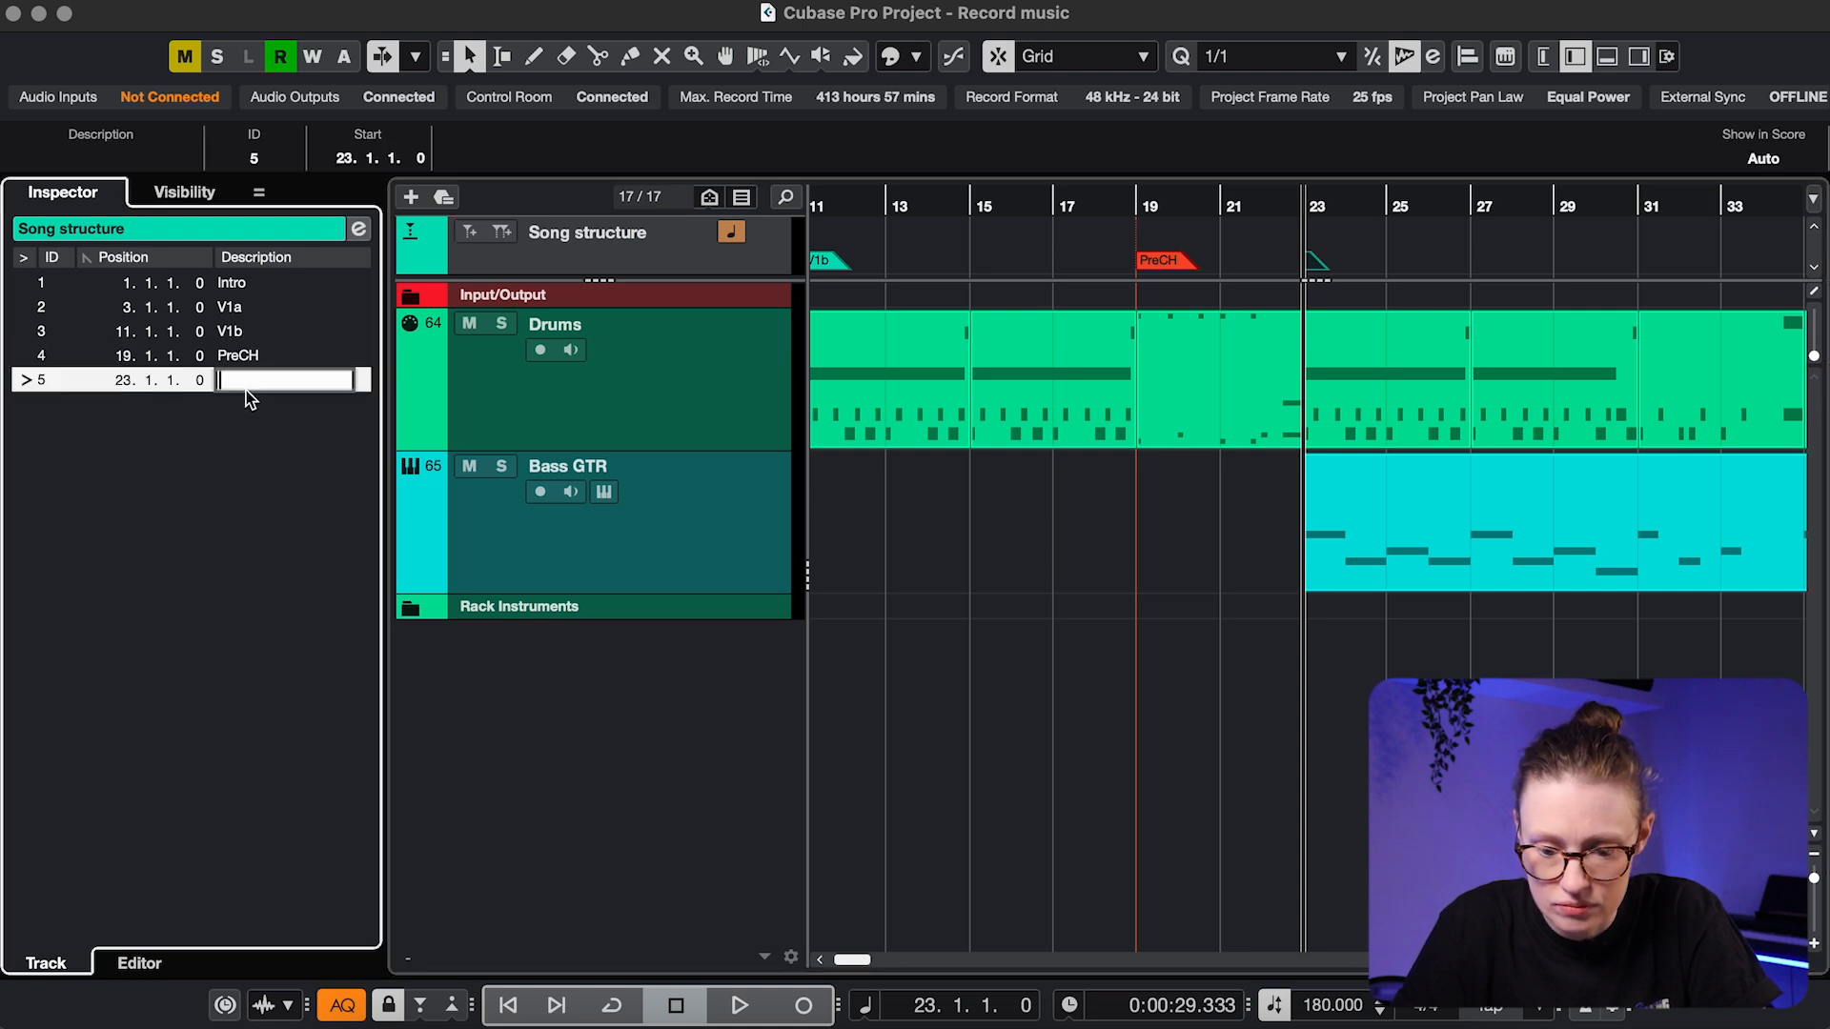
pyautogui.click(914, 58)
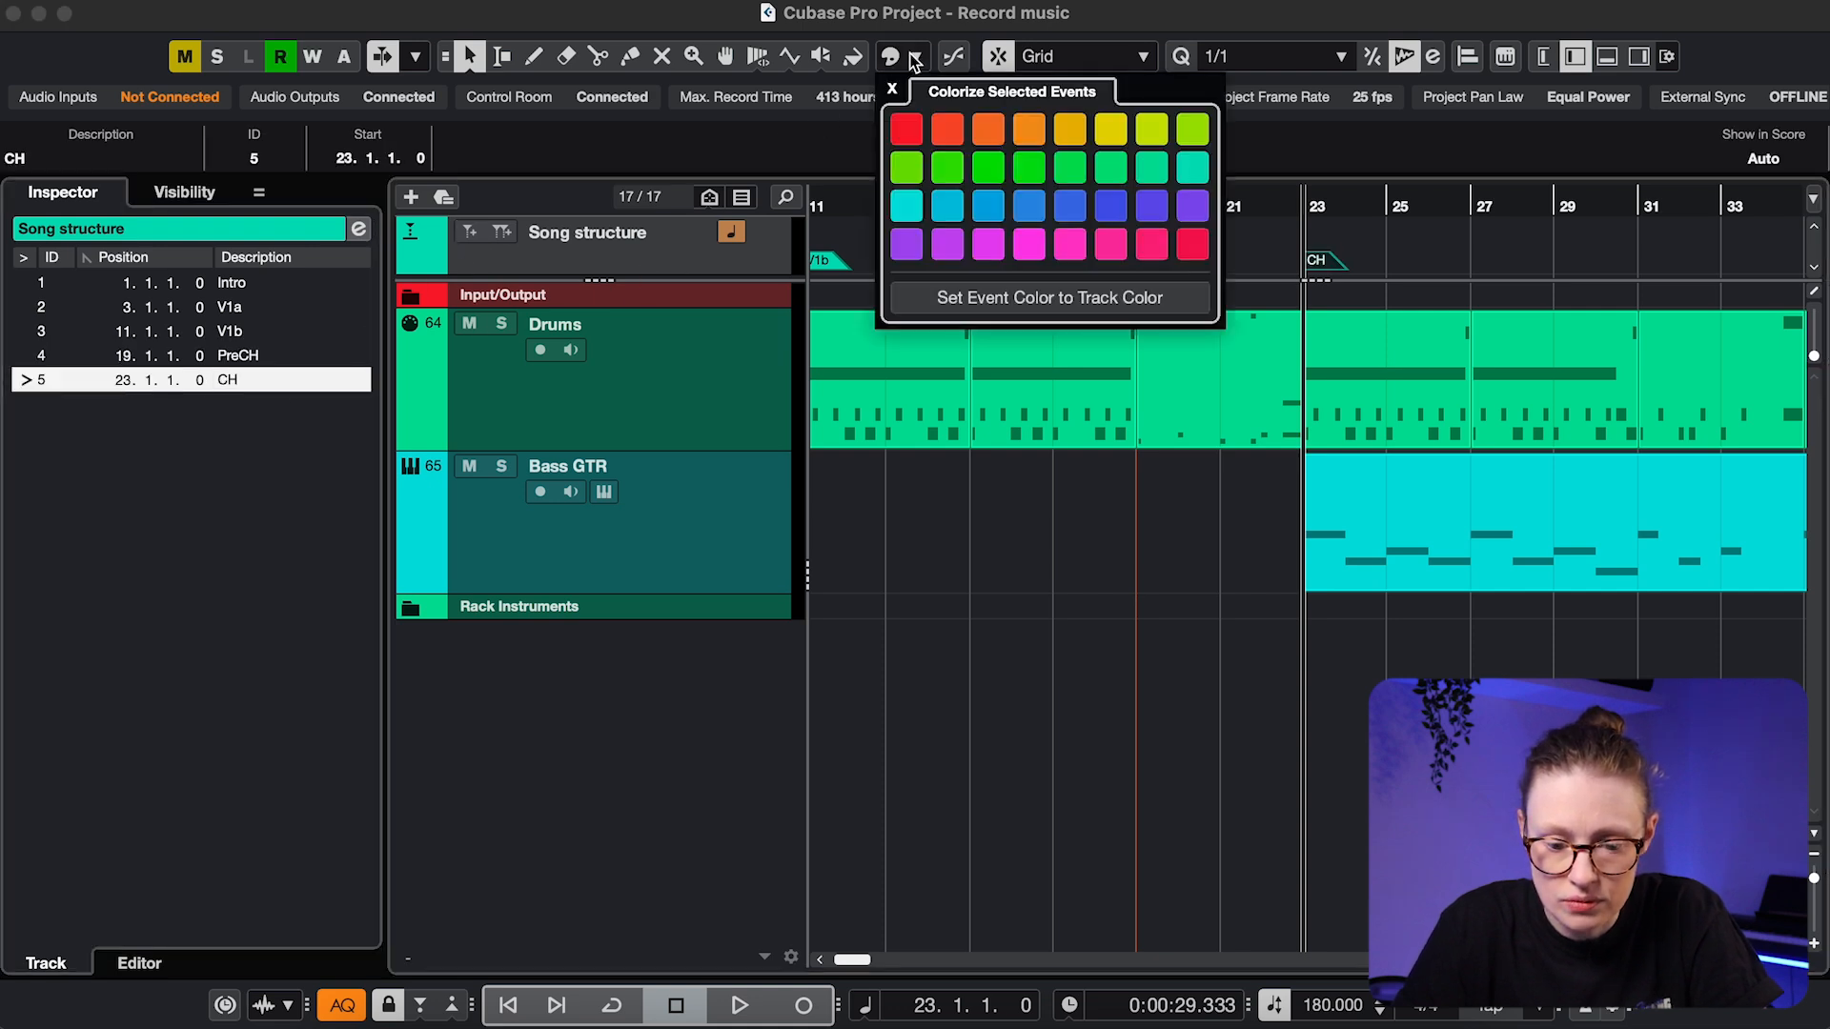
pyautogui.click(906, 129)
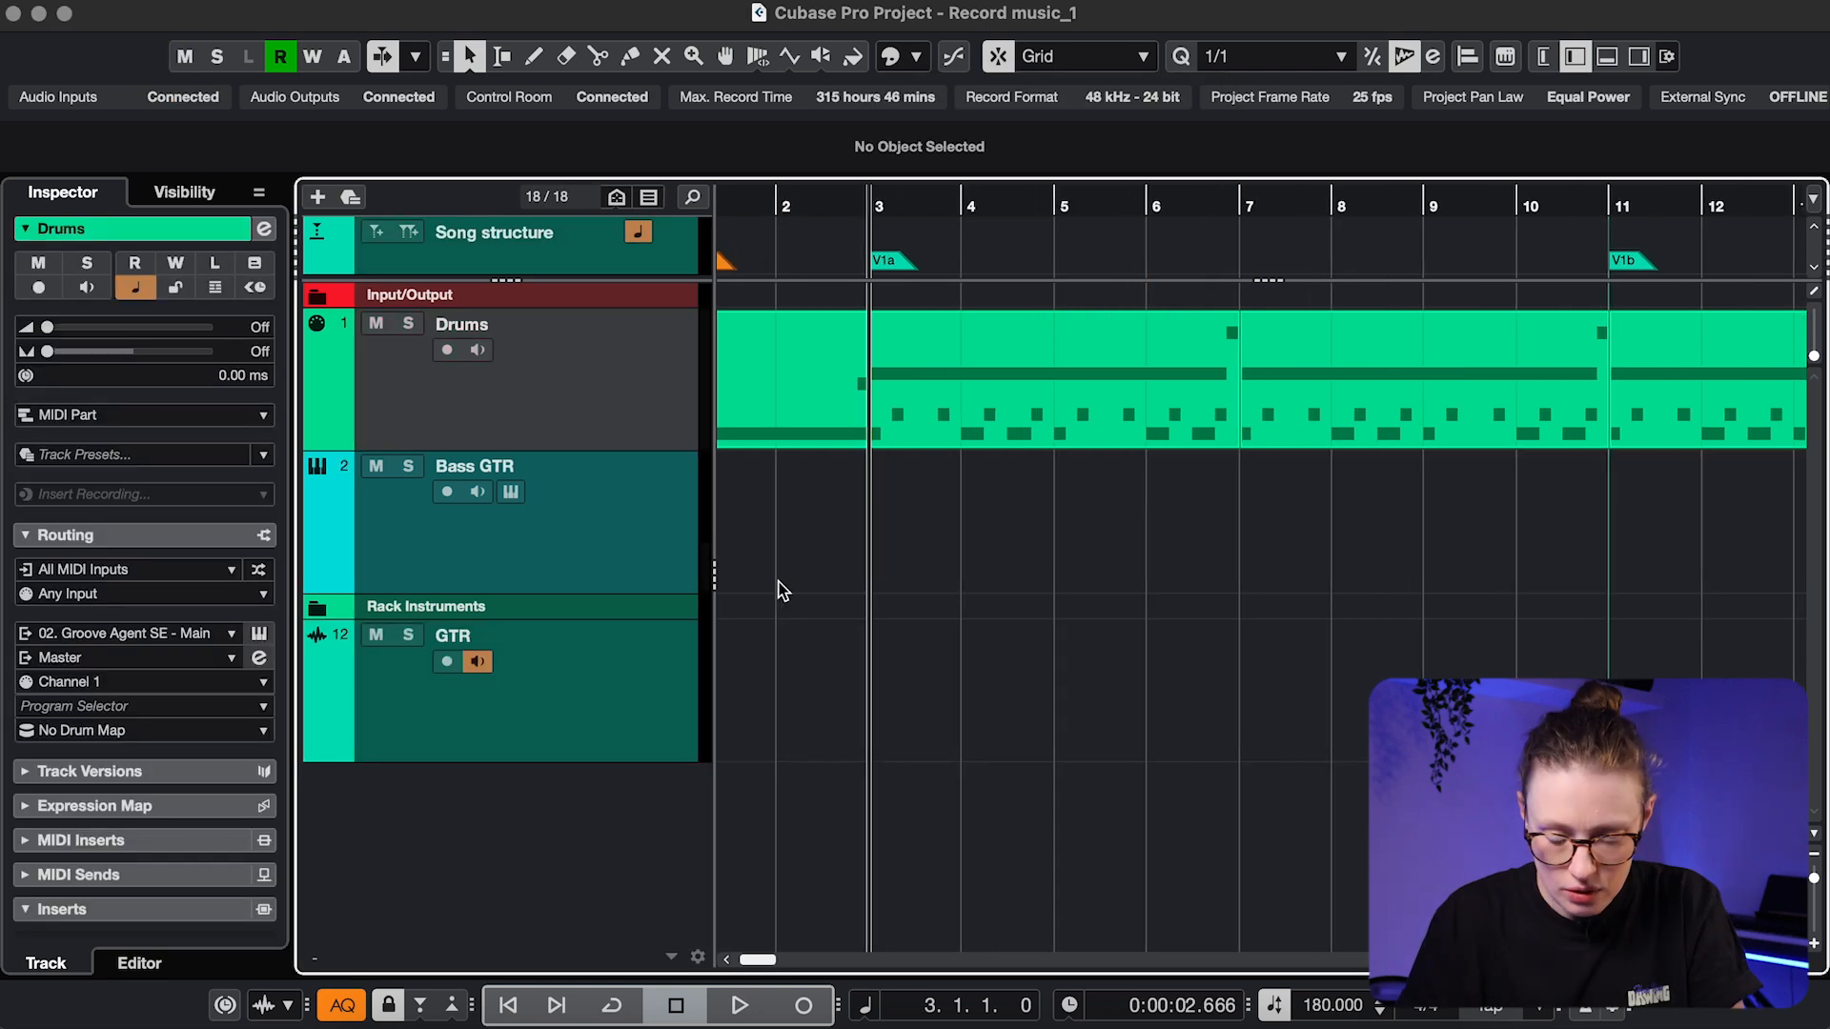
pyautogui.hscroll(-5, 777, 586)
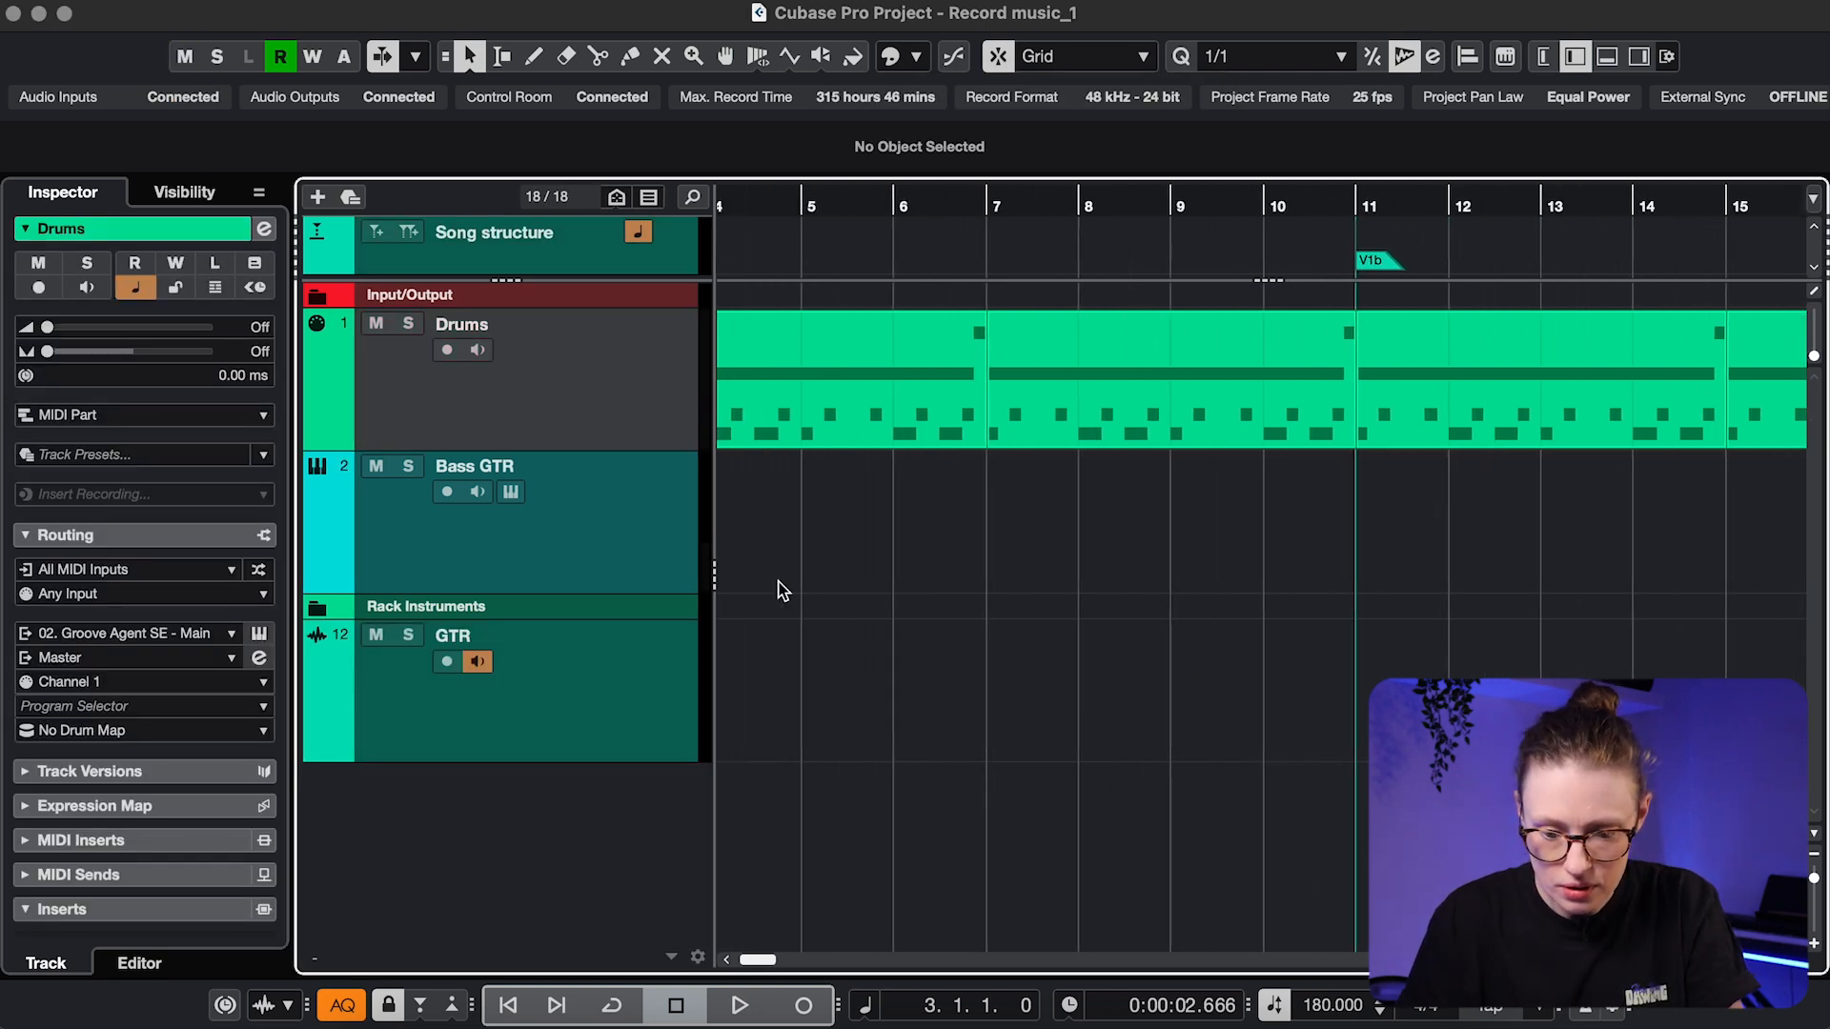
# Set the cycle range to bars 3–11, turn looping on and place the cursor at bar 3
pyautogui.hscroll(-1, 809, 553)
pyautogui.scroll(-3, 810, 553)
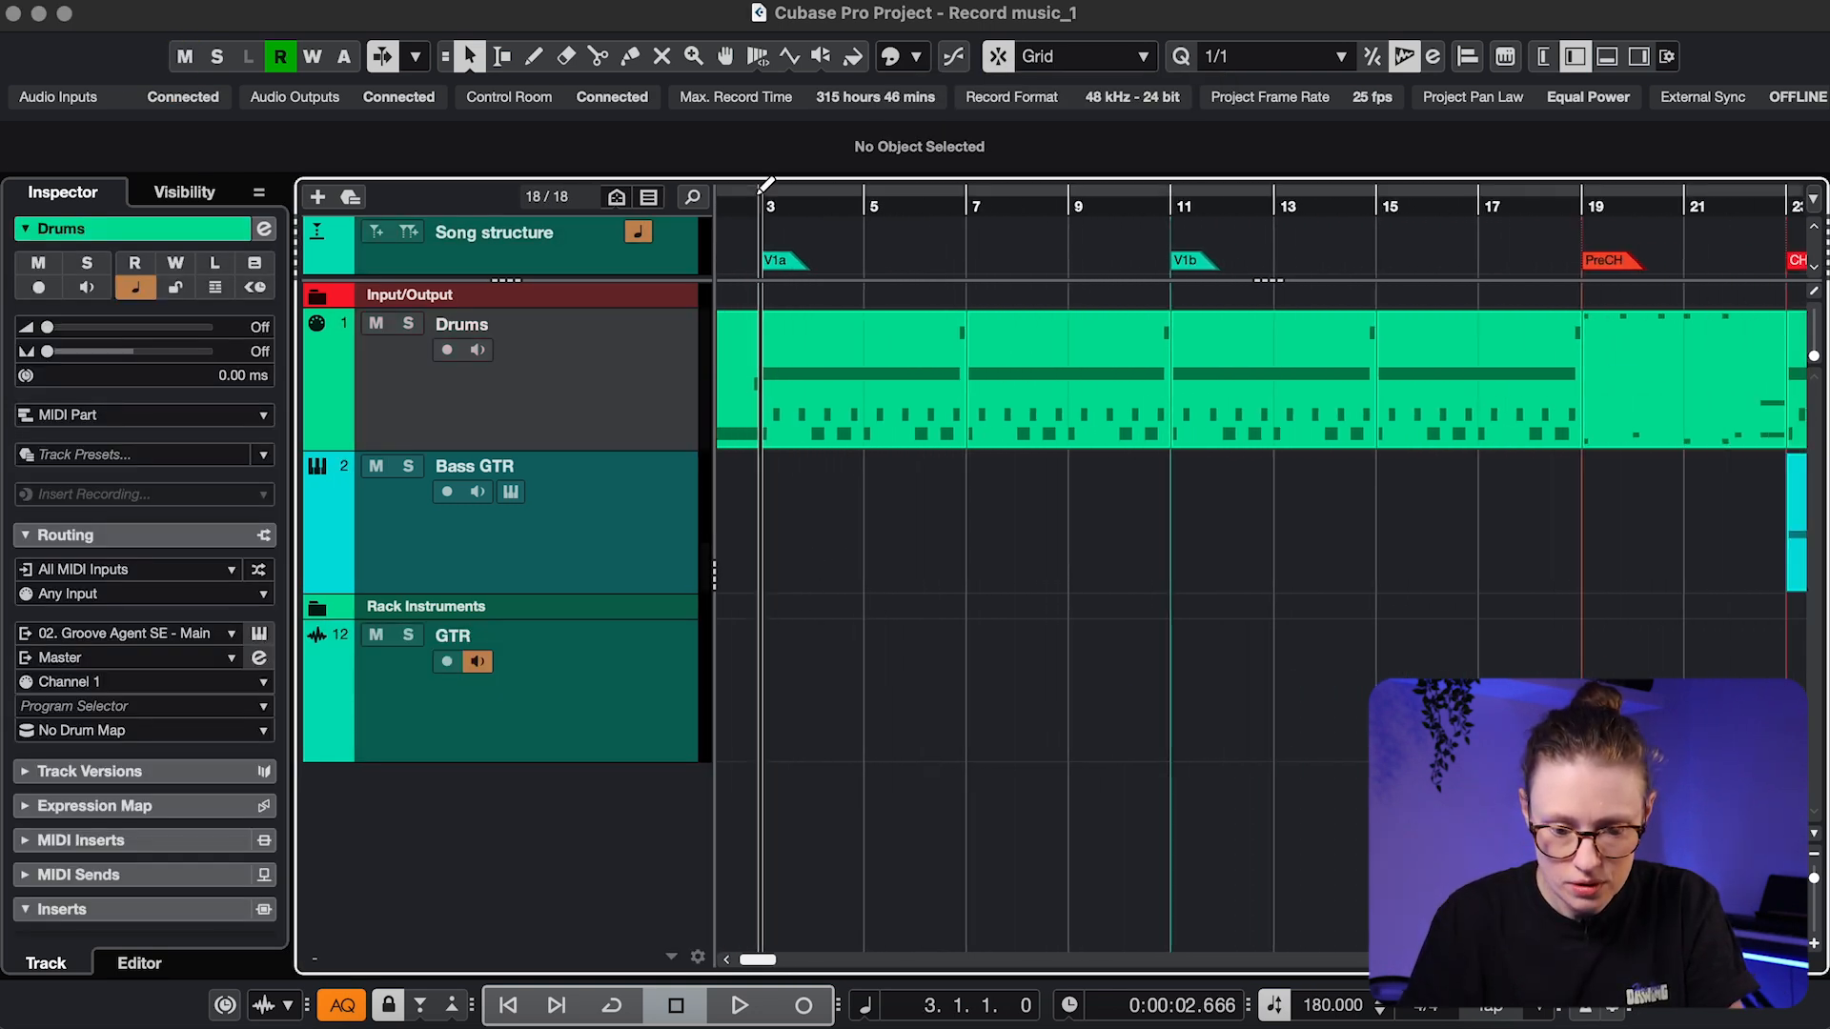
pyautogui.scroll(1, 809, 553)
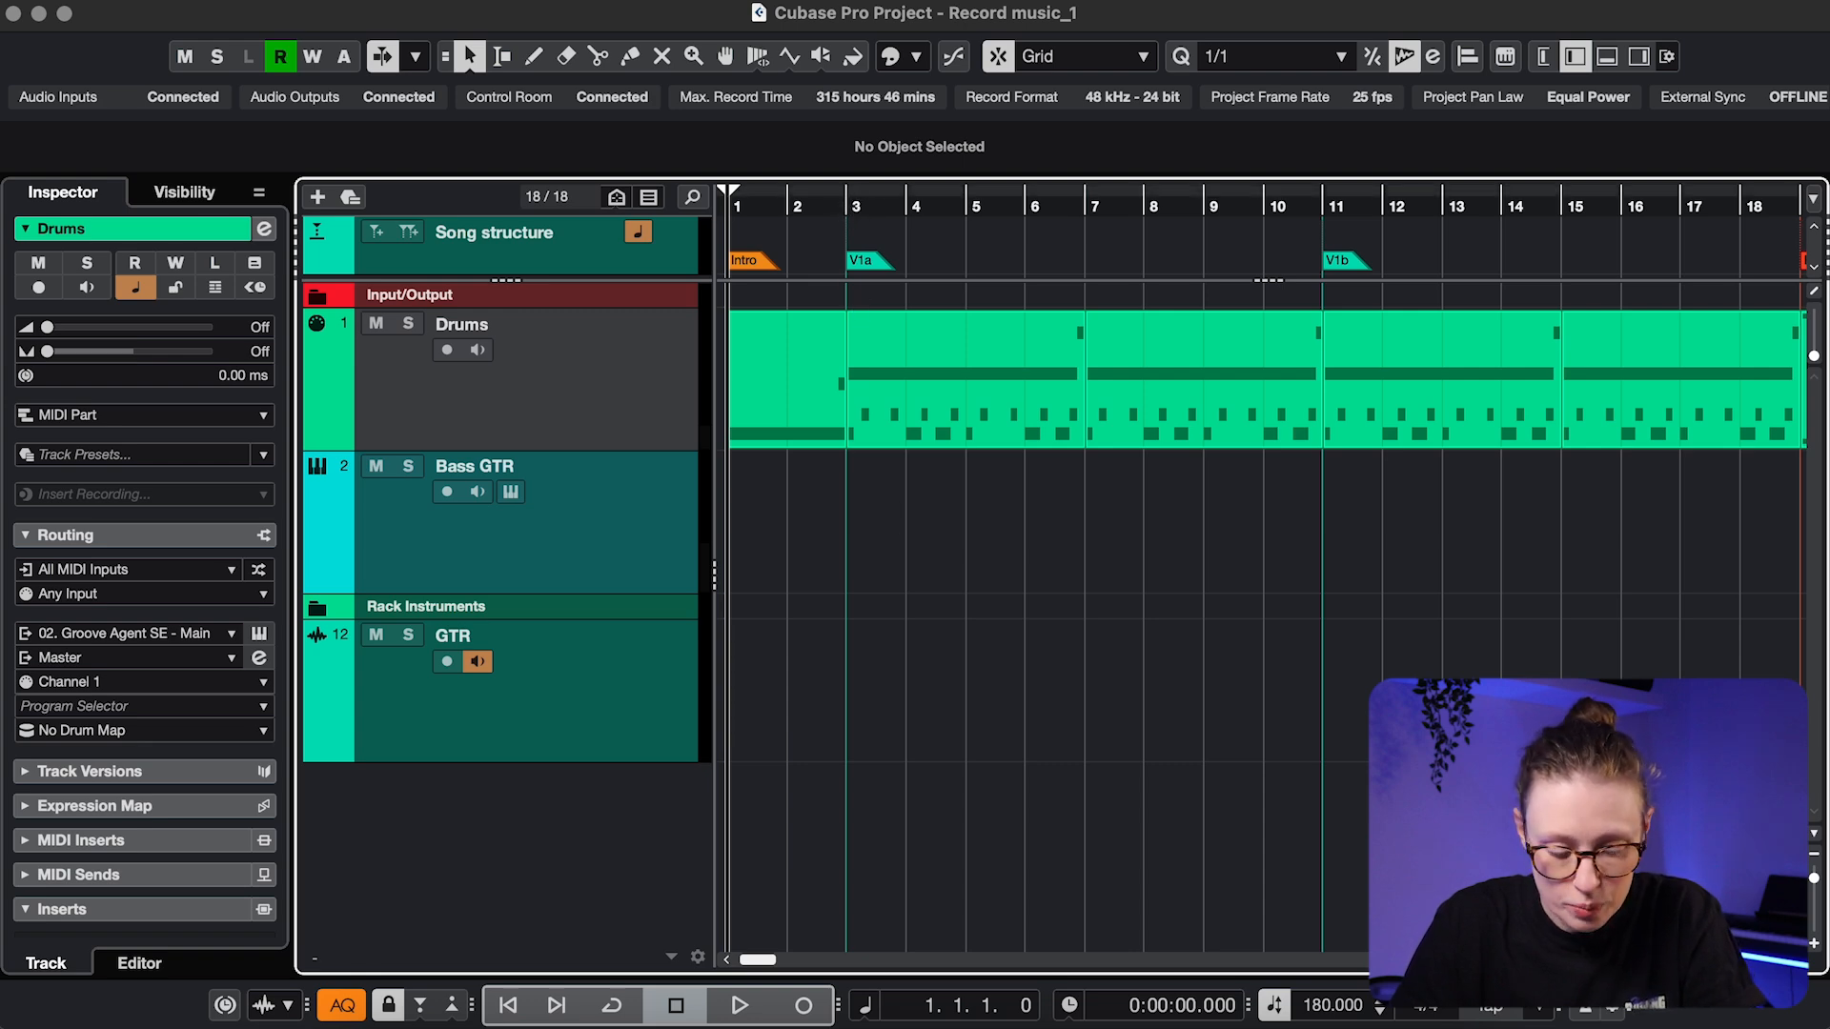
pyautogui.keyDown('alt'); pyautogui.click(851, 212); pyautogui.keyUp('alt')
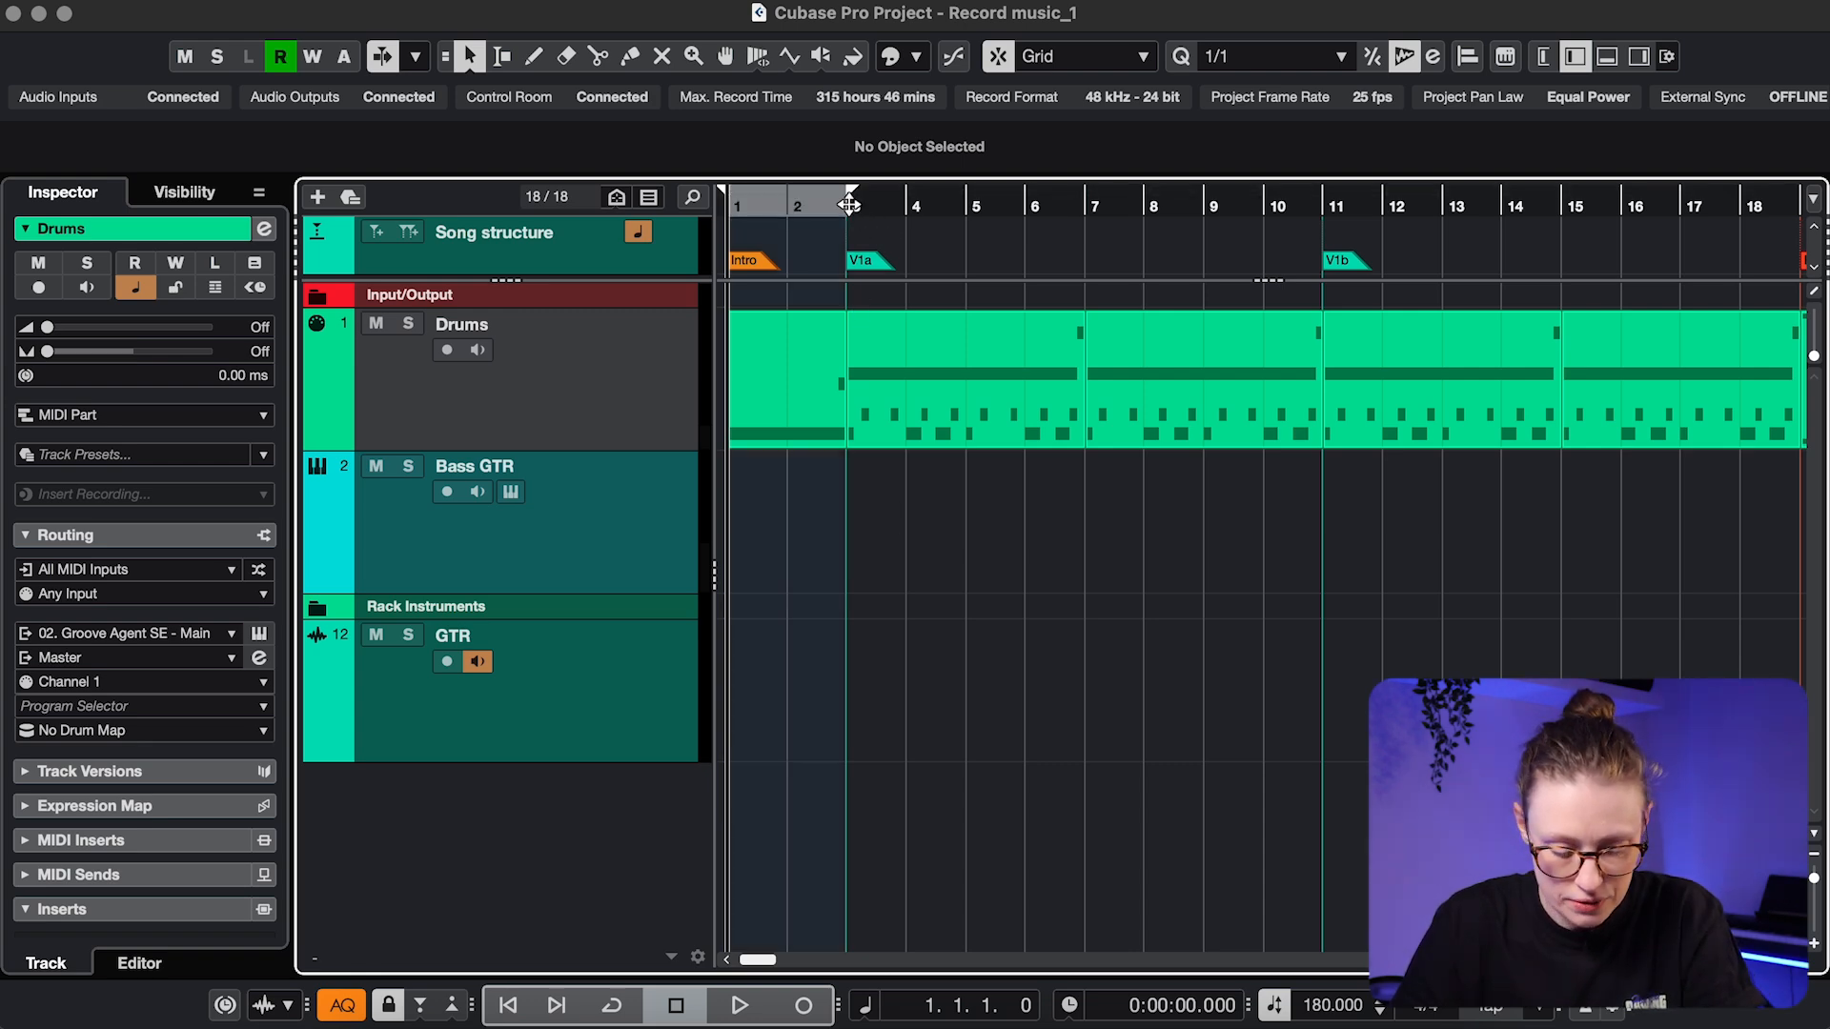
pyautogui.keyDown('alt'); pyautogui.click(1325, 208); pyautogui.keyUp('alt')
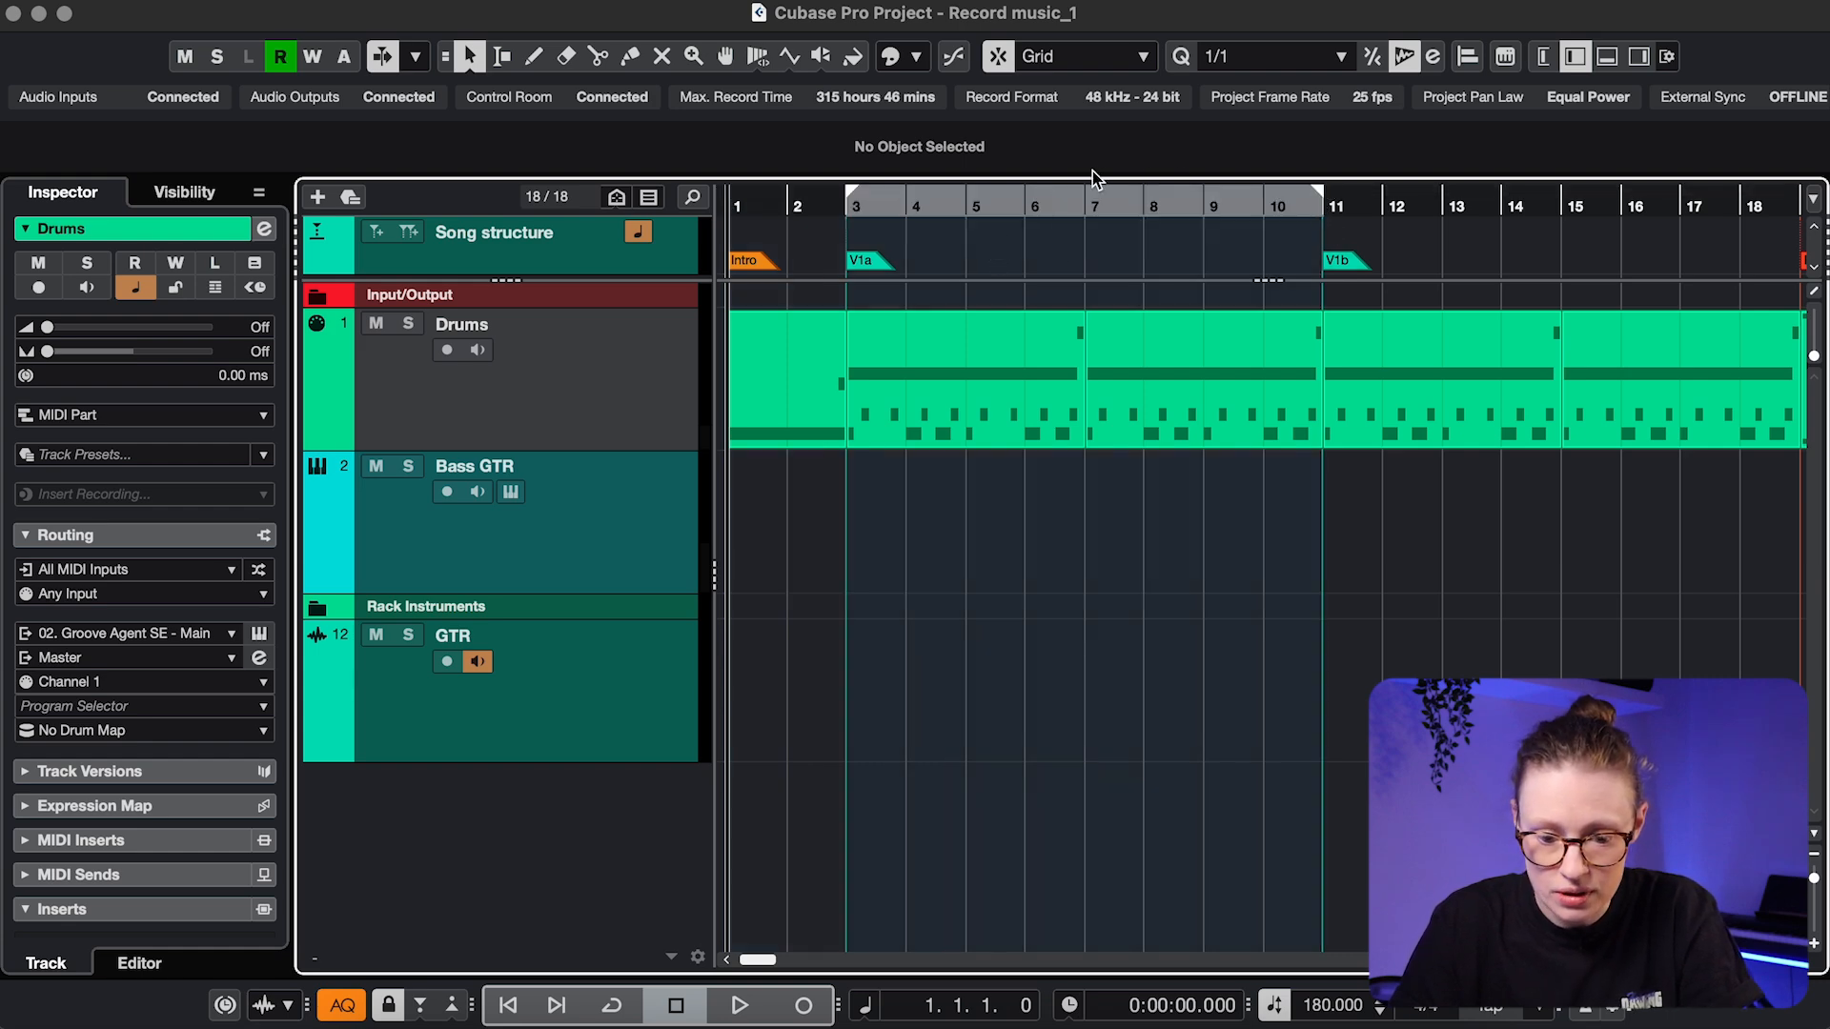
pyautogui.click(1041, 199)
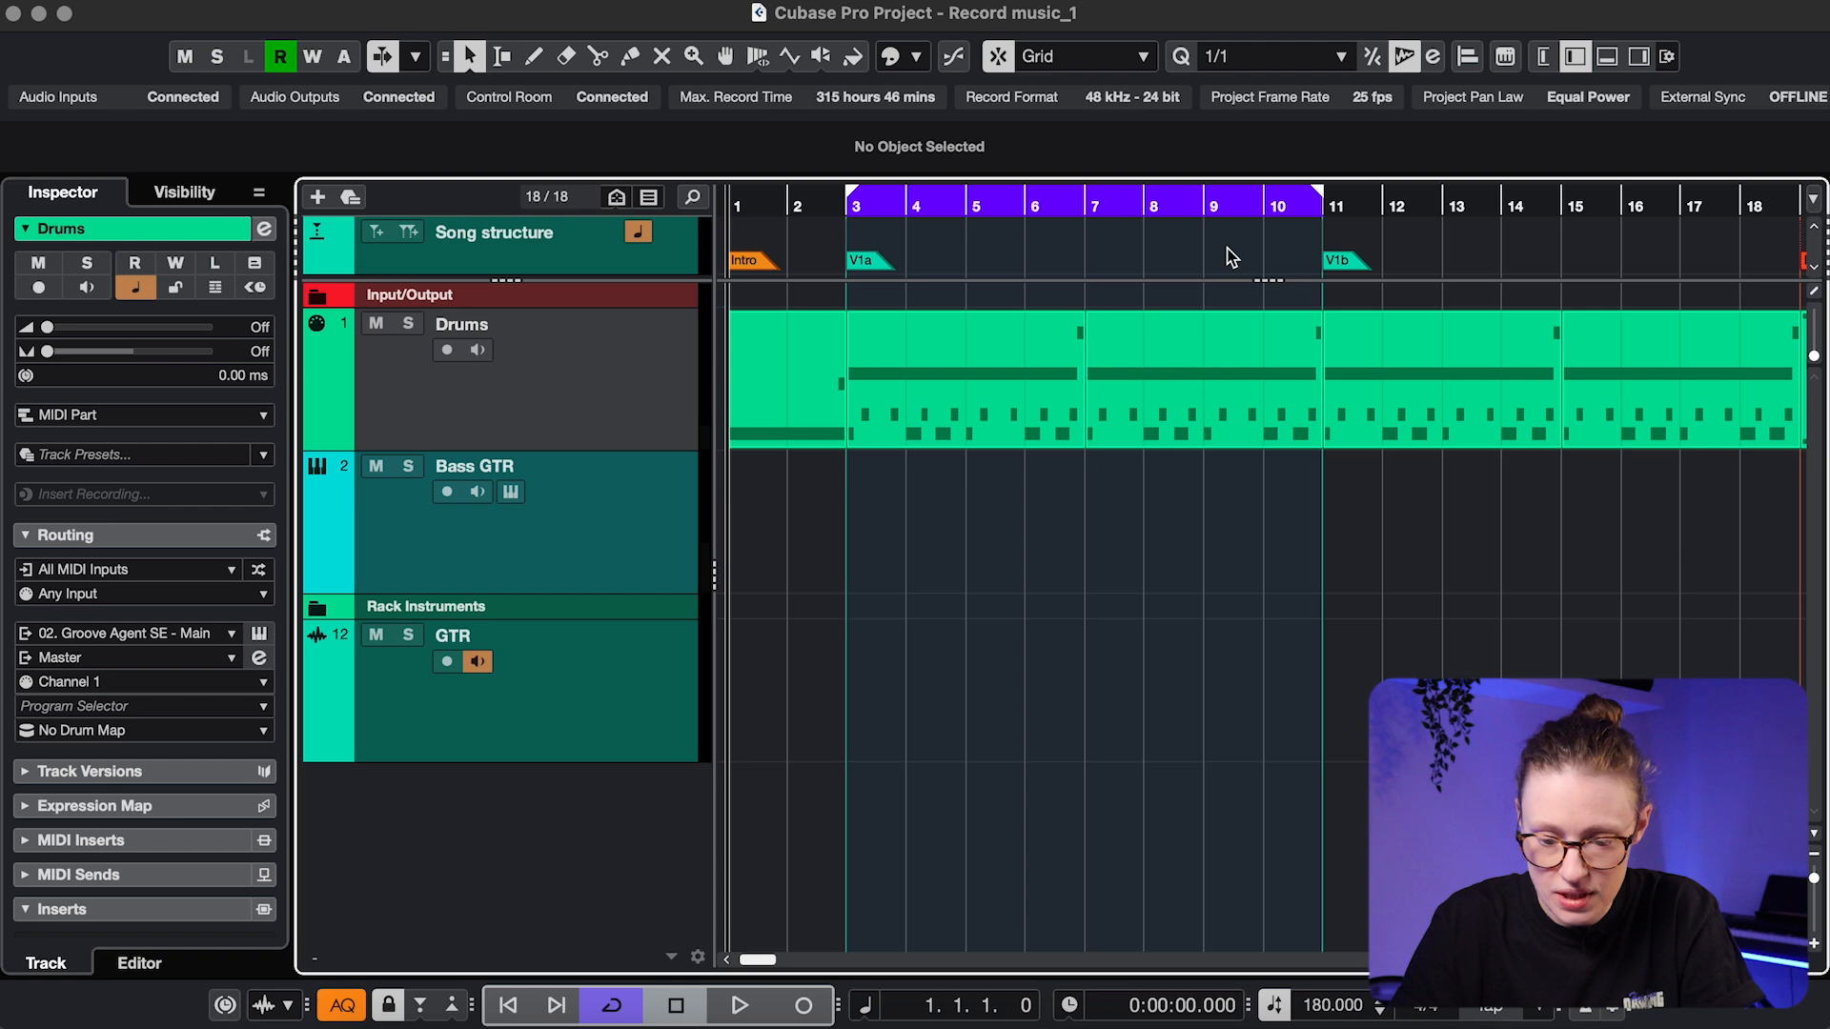
pyautogui.click(847, 203)
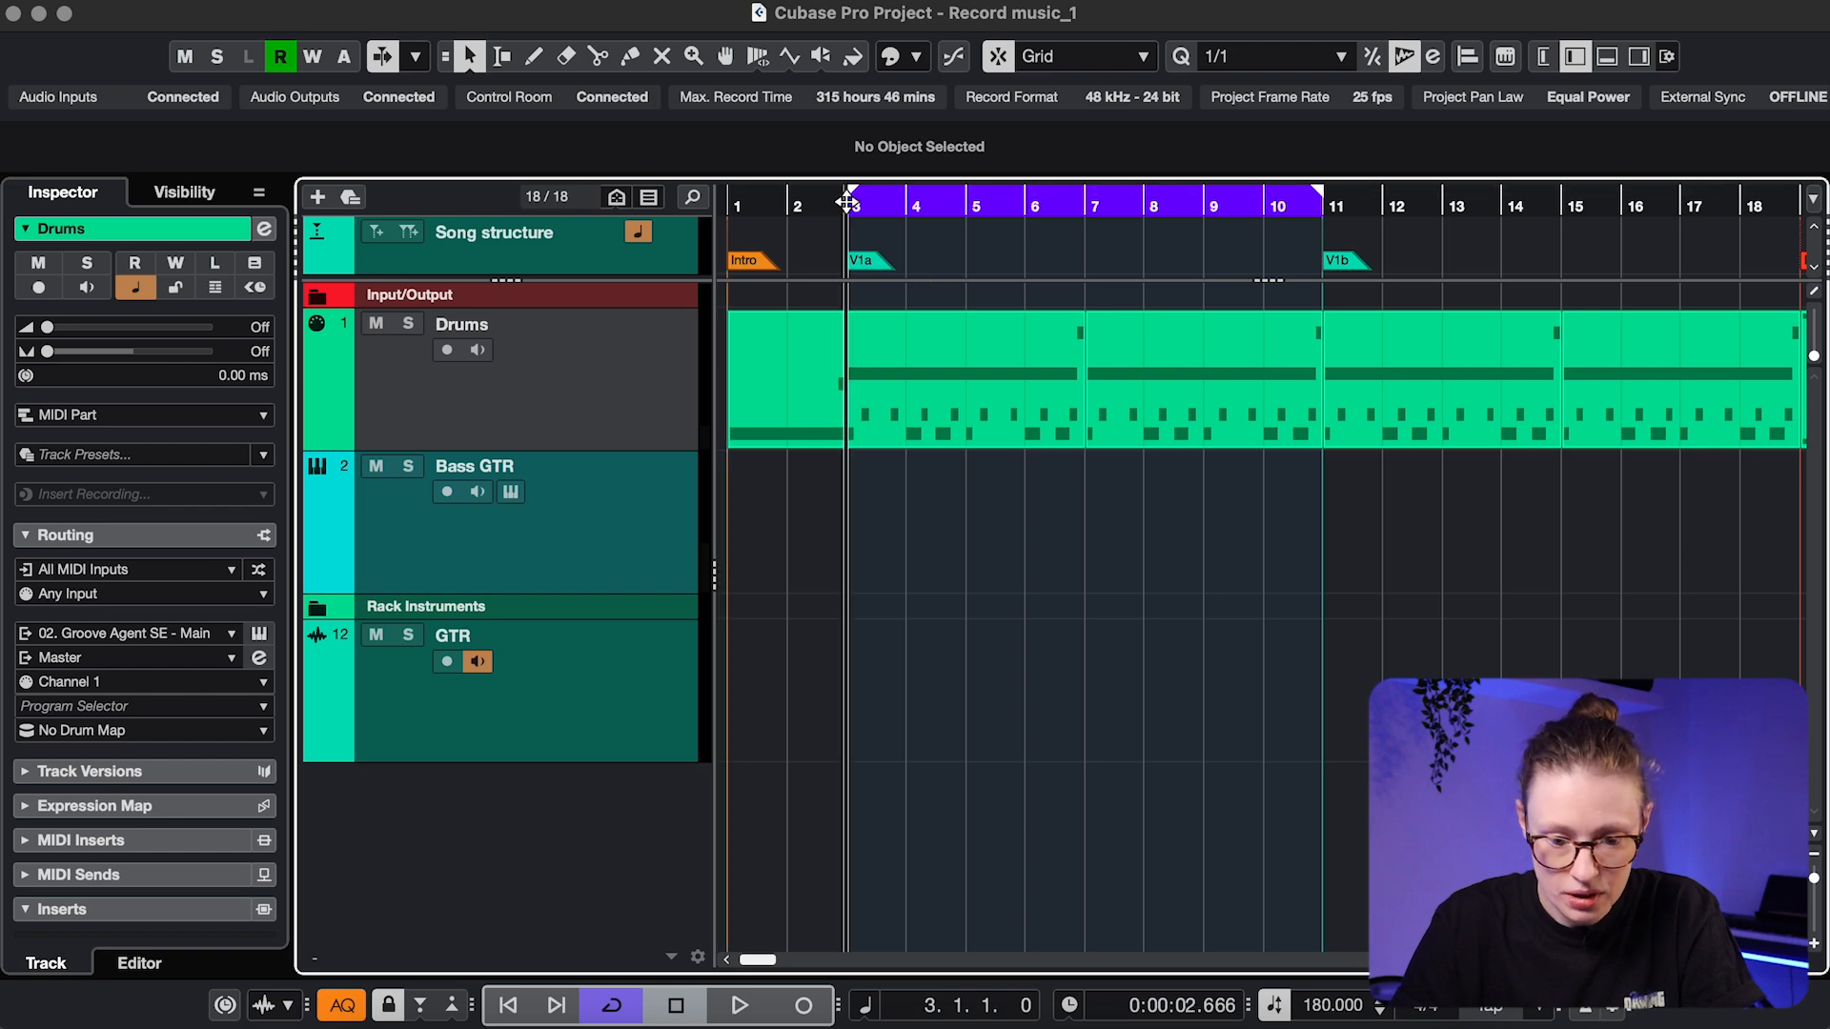
pyautogui.click(501, 753)
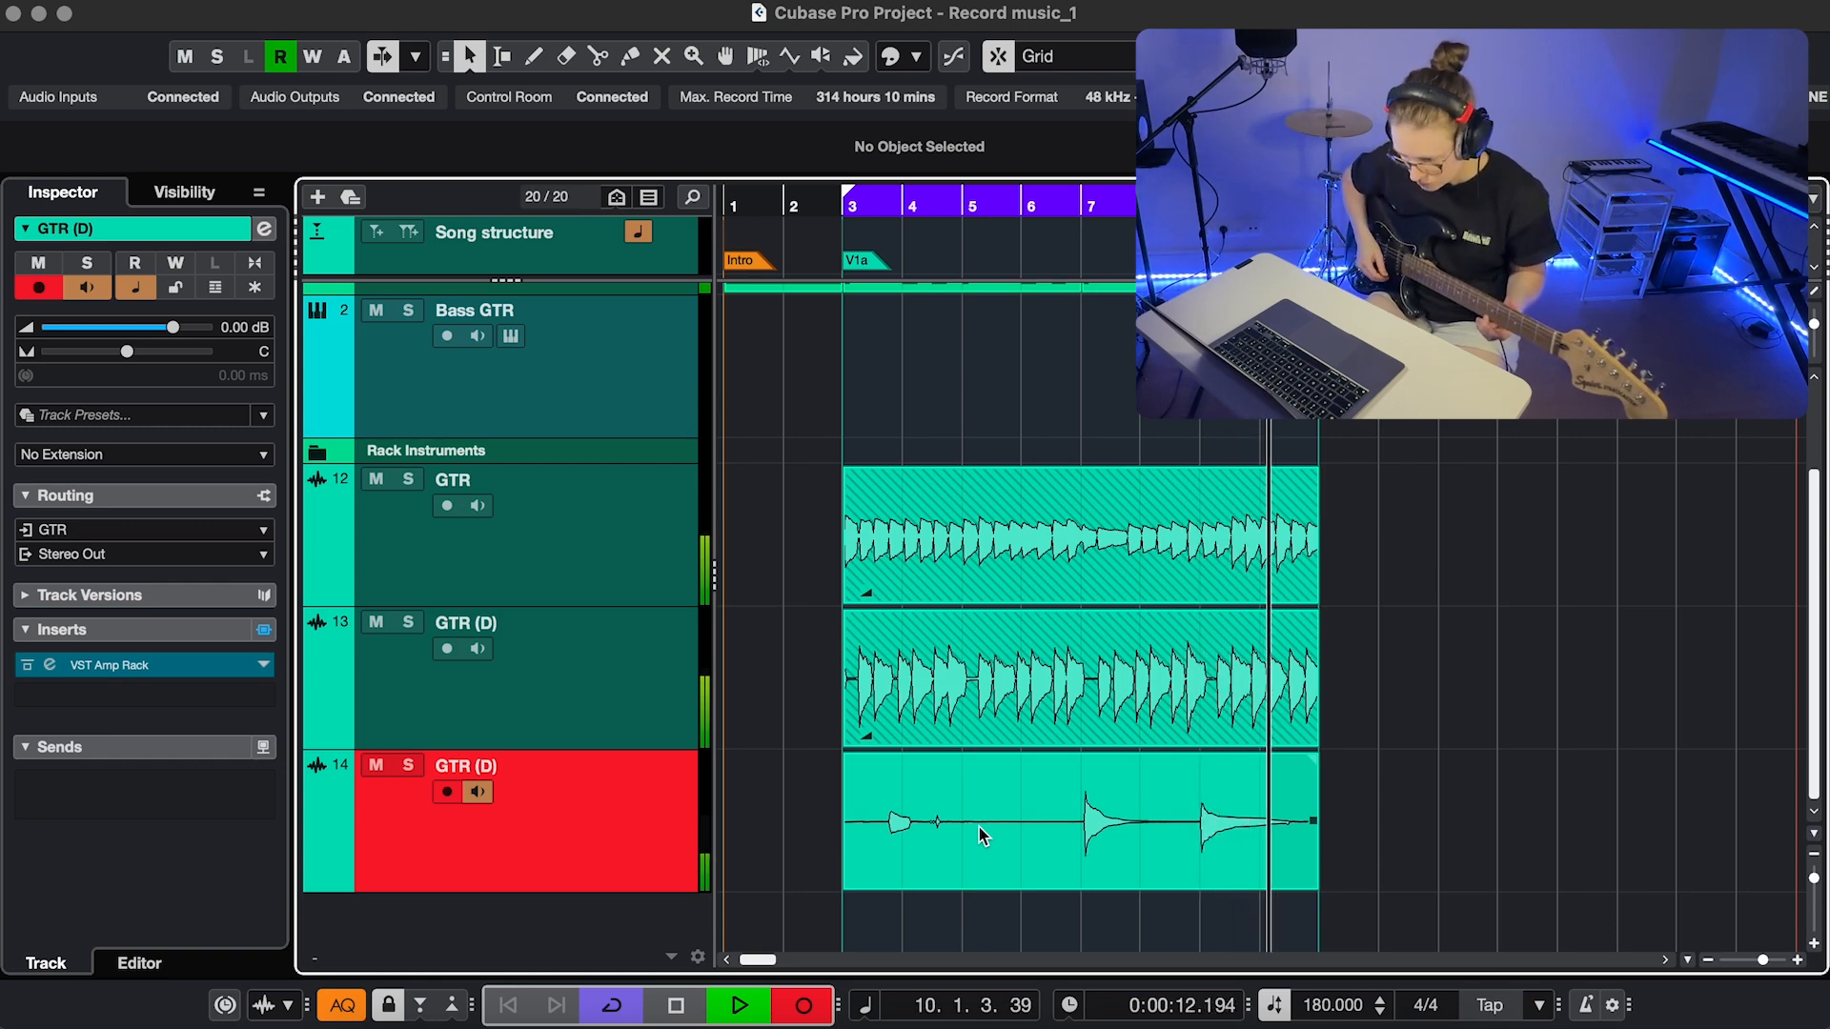
# Stop recording once the verse guitar take on GTR (D) has been played
pyautogui.press('space')
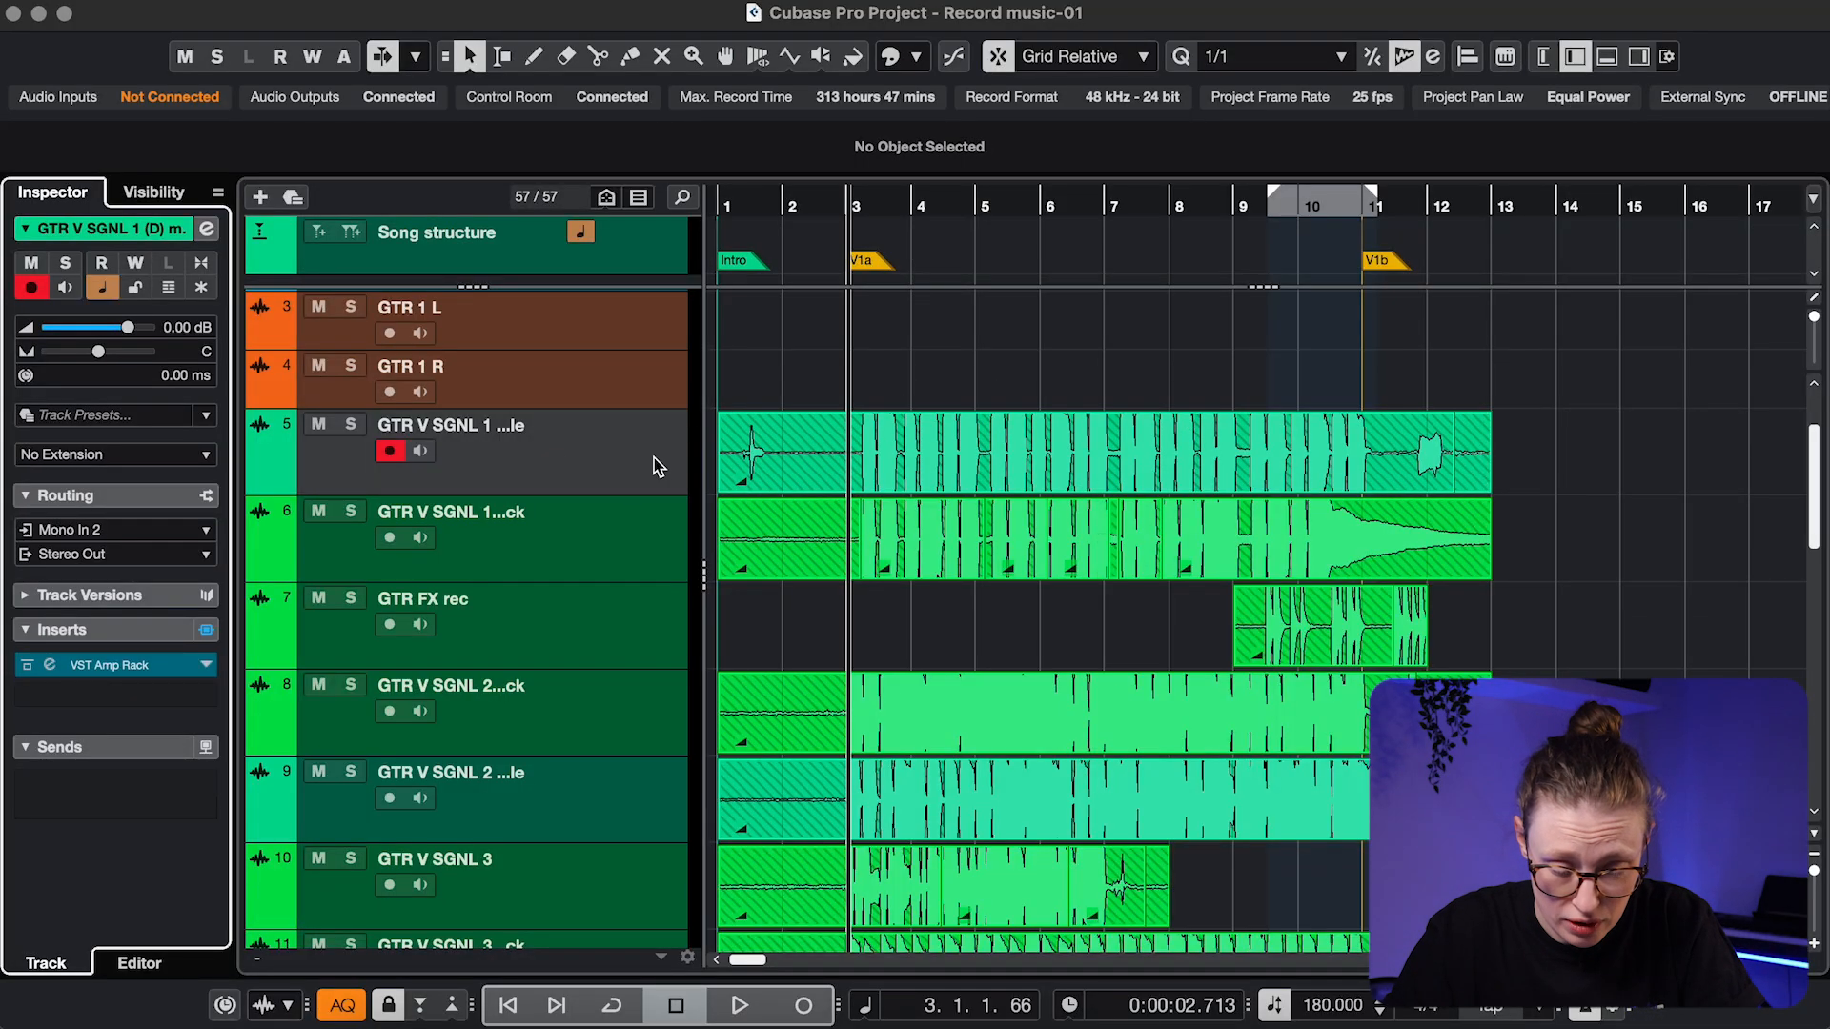
# Show track 5's take lanes and comp Lane 1 for bars 3–5 and Lane 3 around bar 7
pyautogui.click(578, 464)
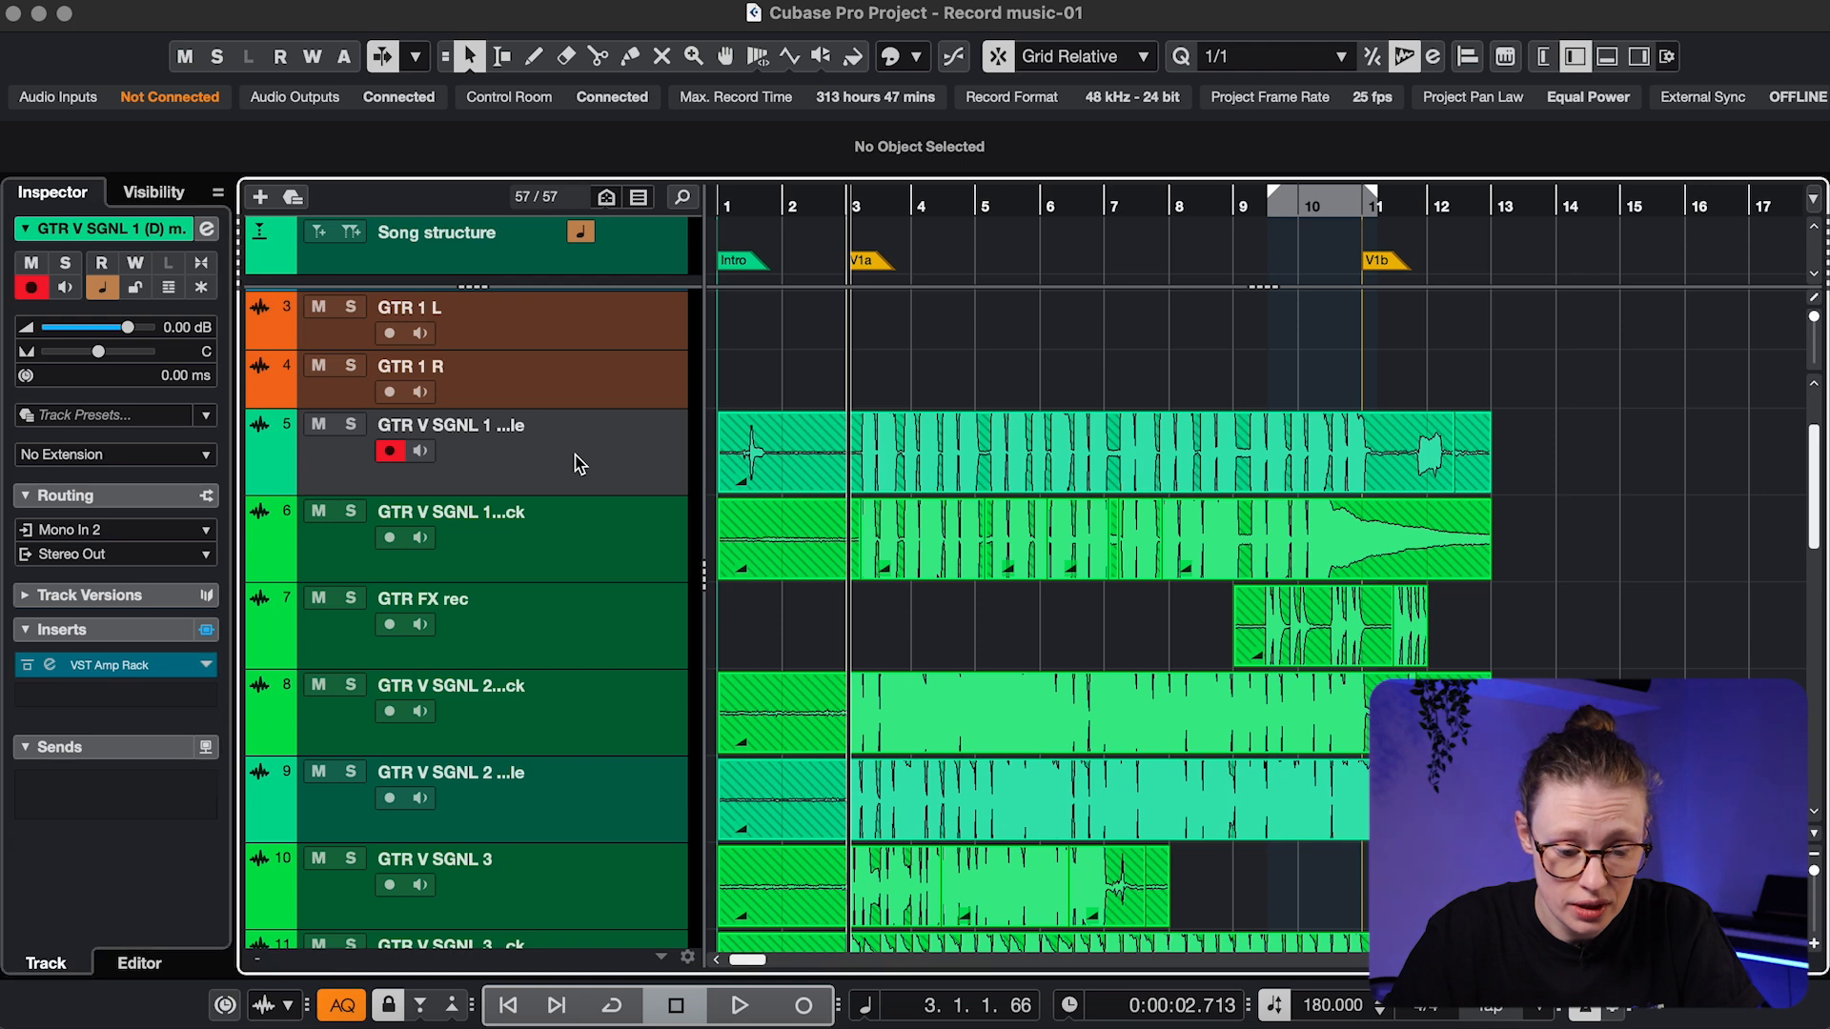
pyautogui.click(169, 289)
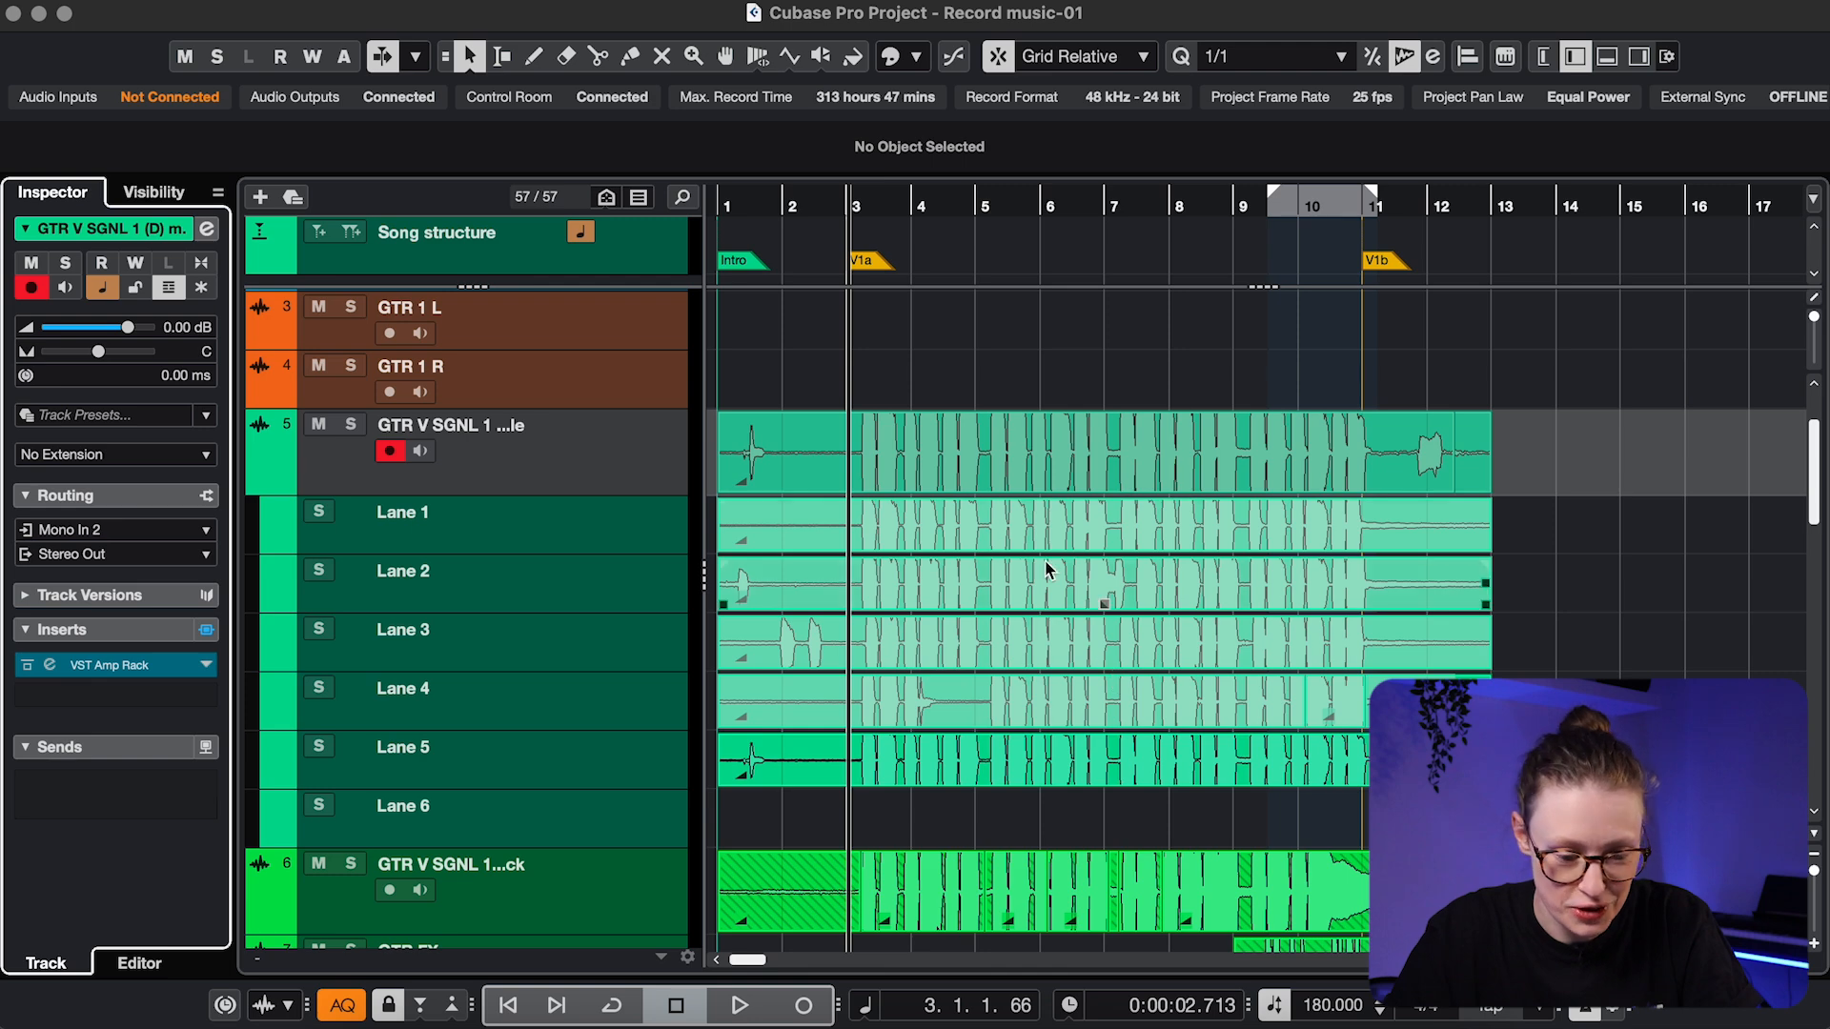
pyautogui.moveTo(963, 535); pyautogui.dragTo(926, 341)
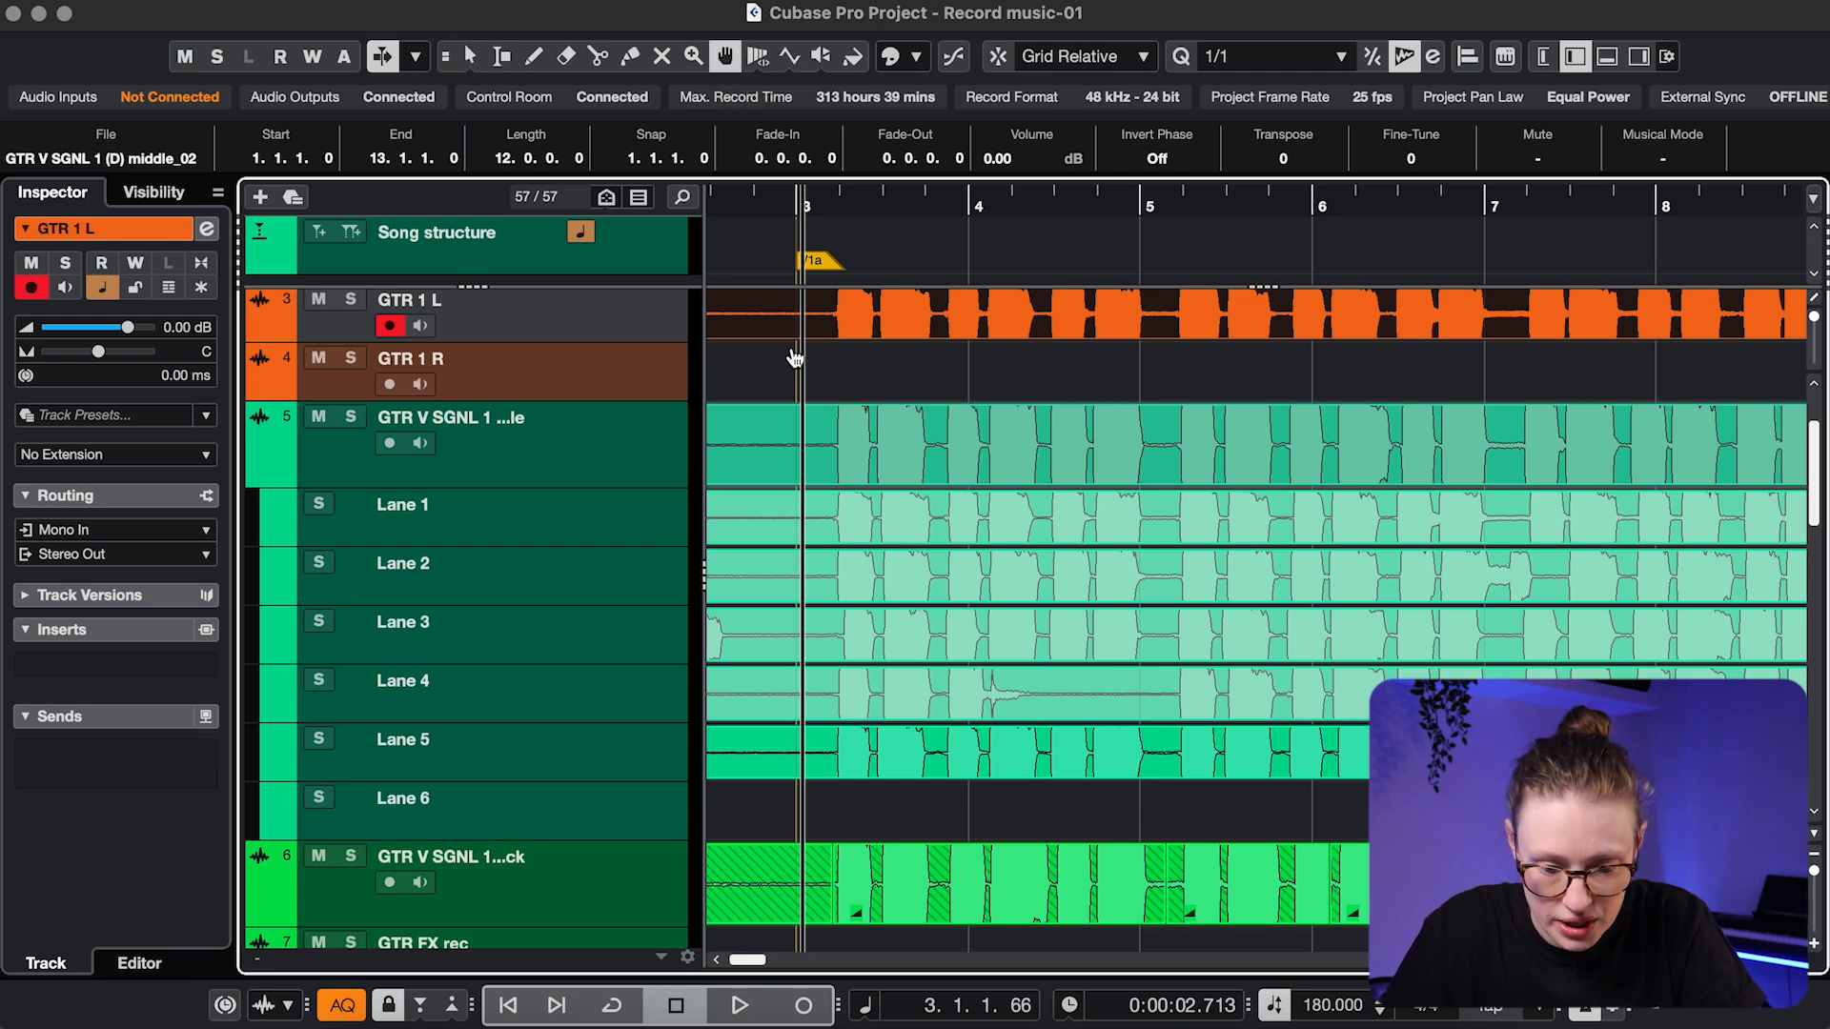
pyautogui.moveTo(825, 522); pyautogui.dragTo(1165, 525)
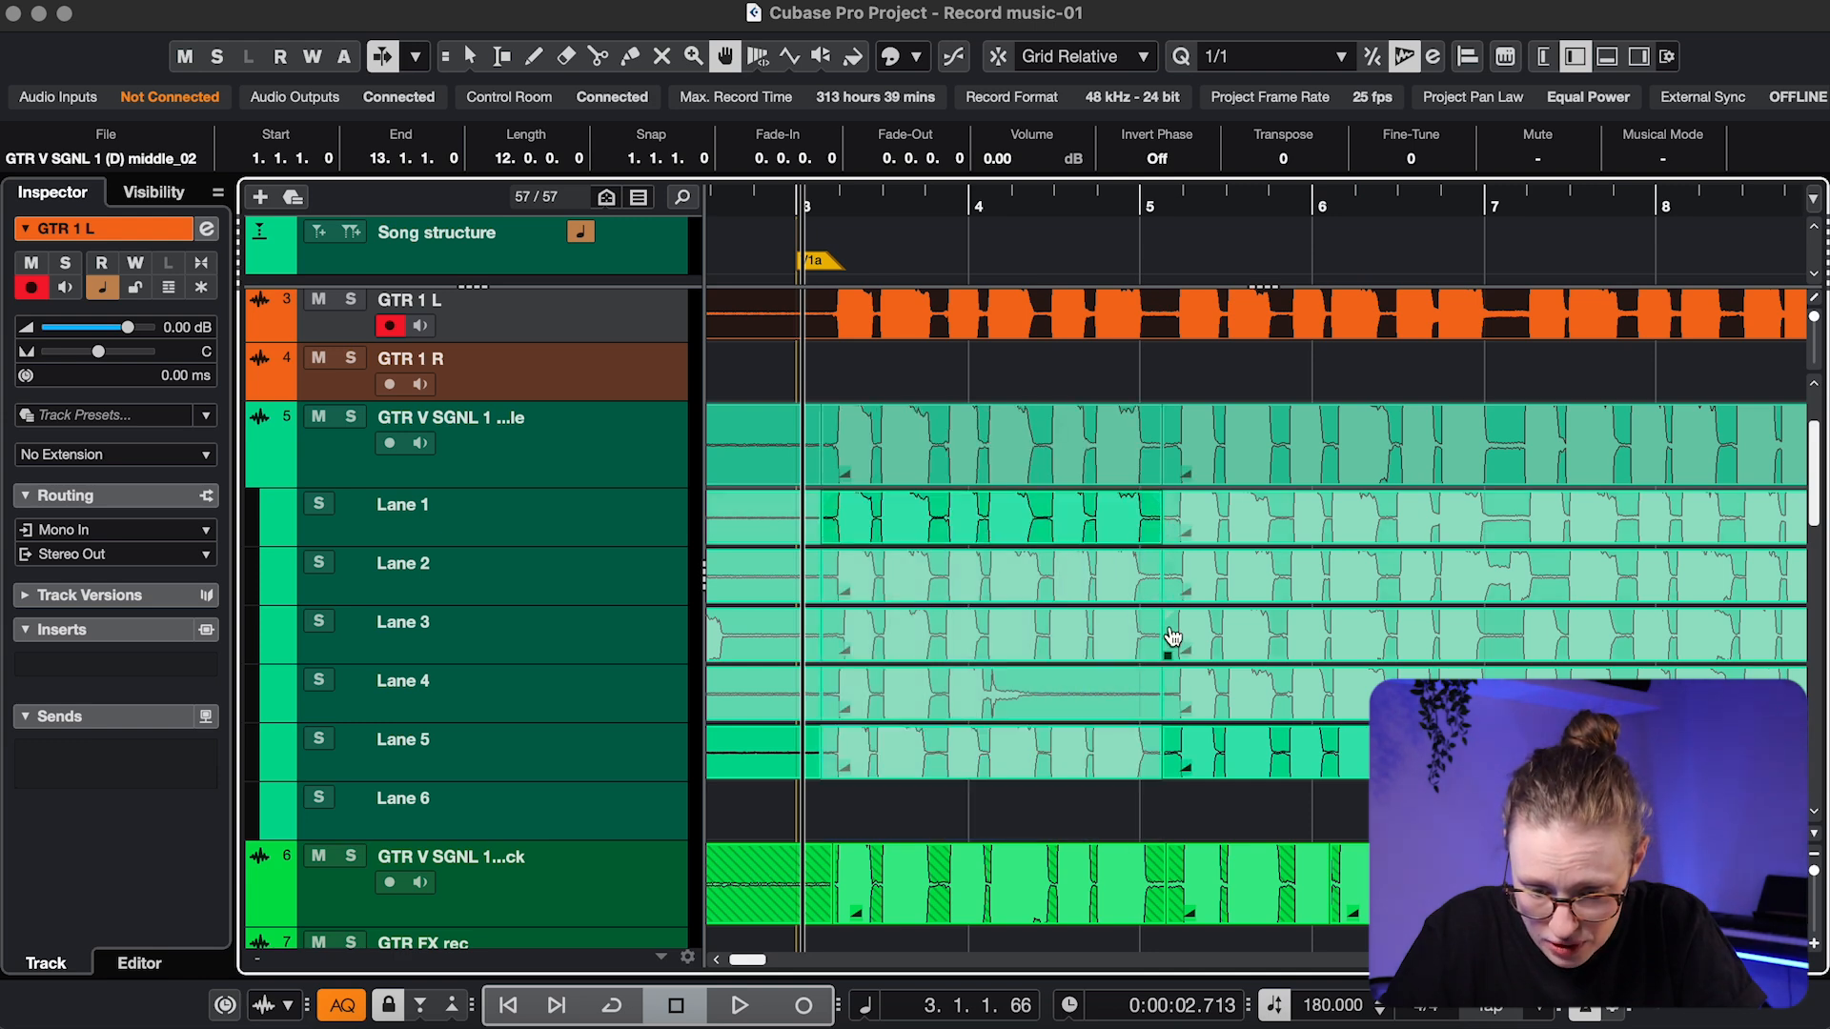
pyautogui.moveTo(1521, 650); pyautogui.dragTo(1620, 650)
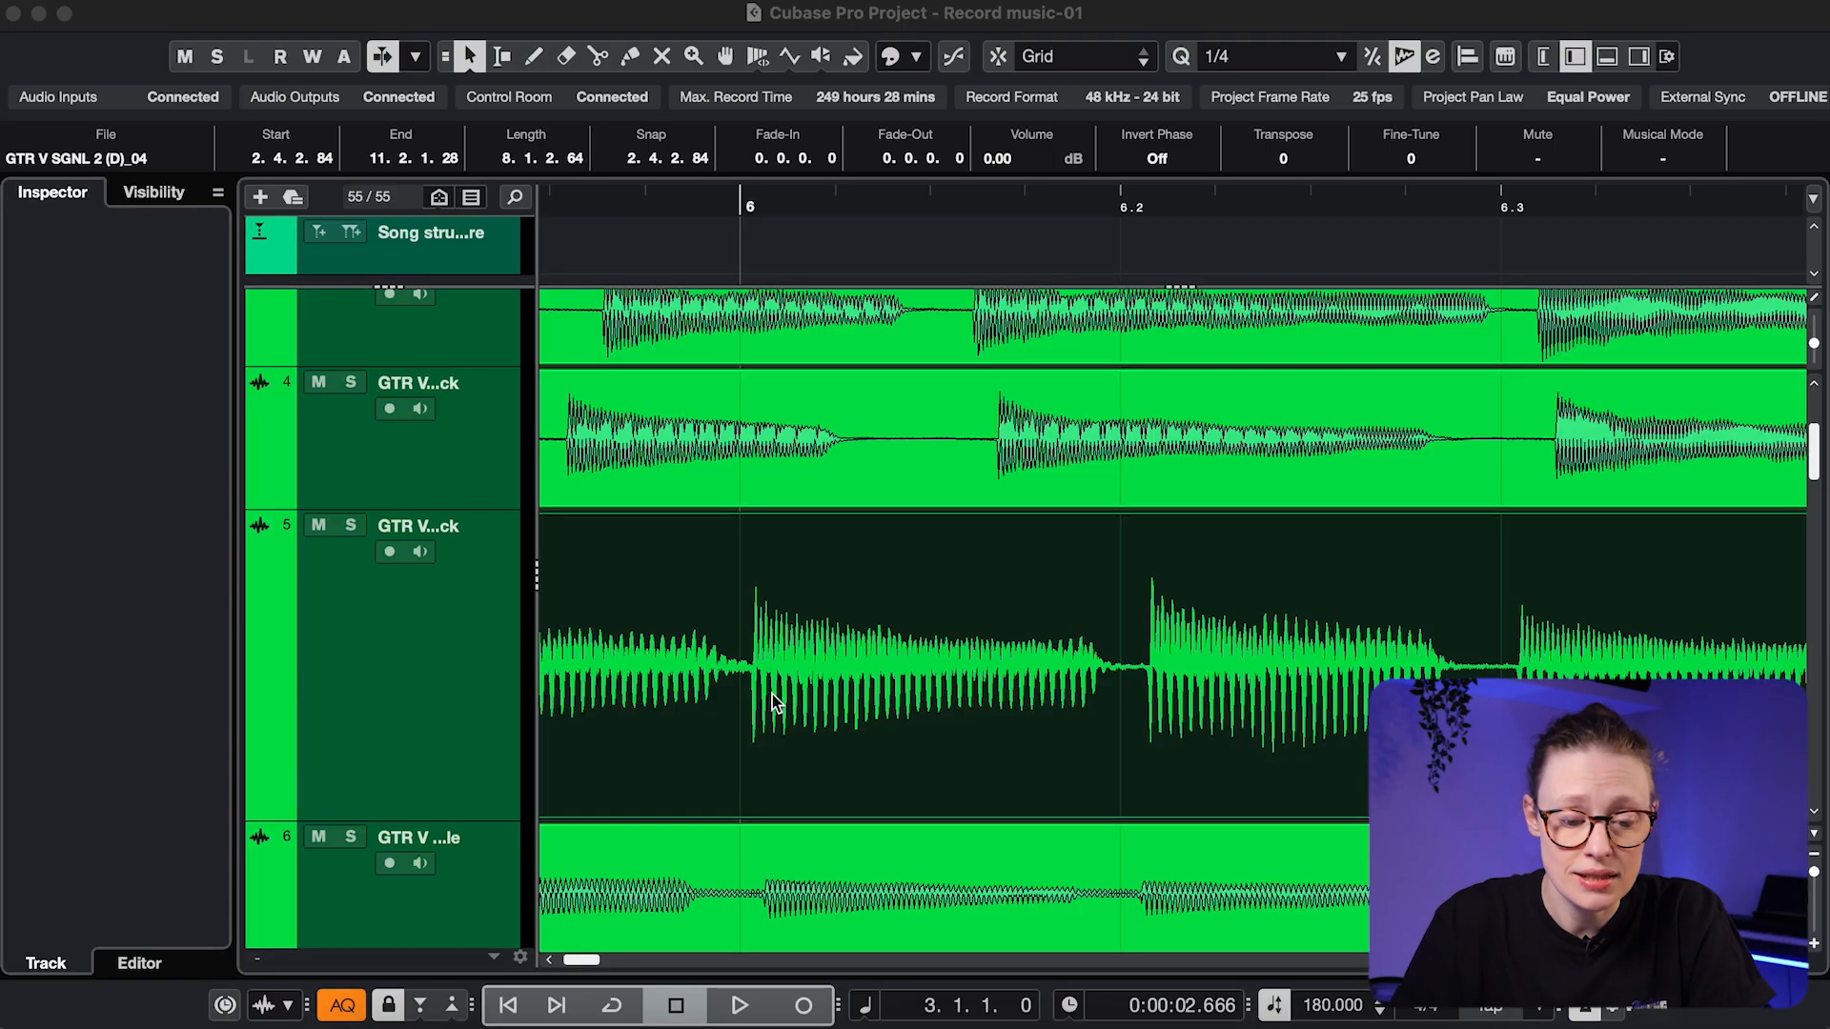
# Place warp markers on track 5's guitar attacks around bars 6–7 and align them to the beat grid
pyautogui.click(636, 17)
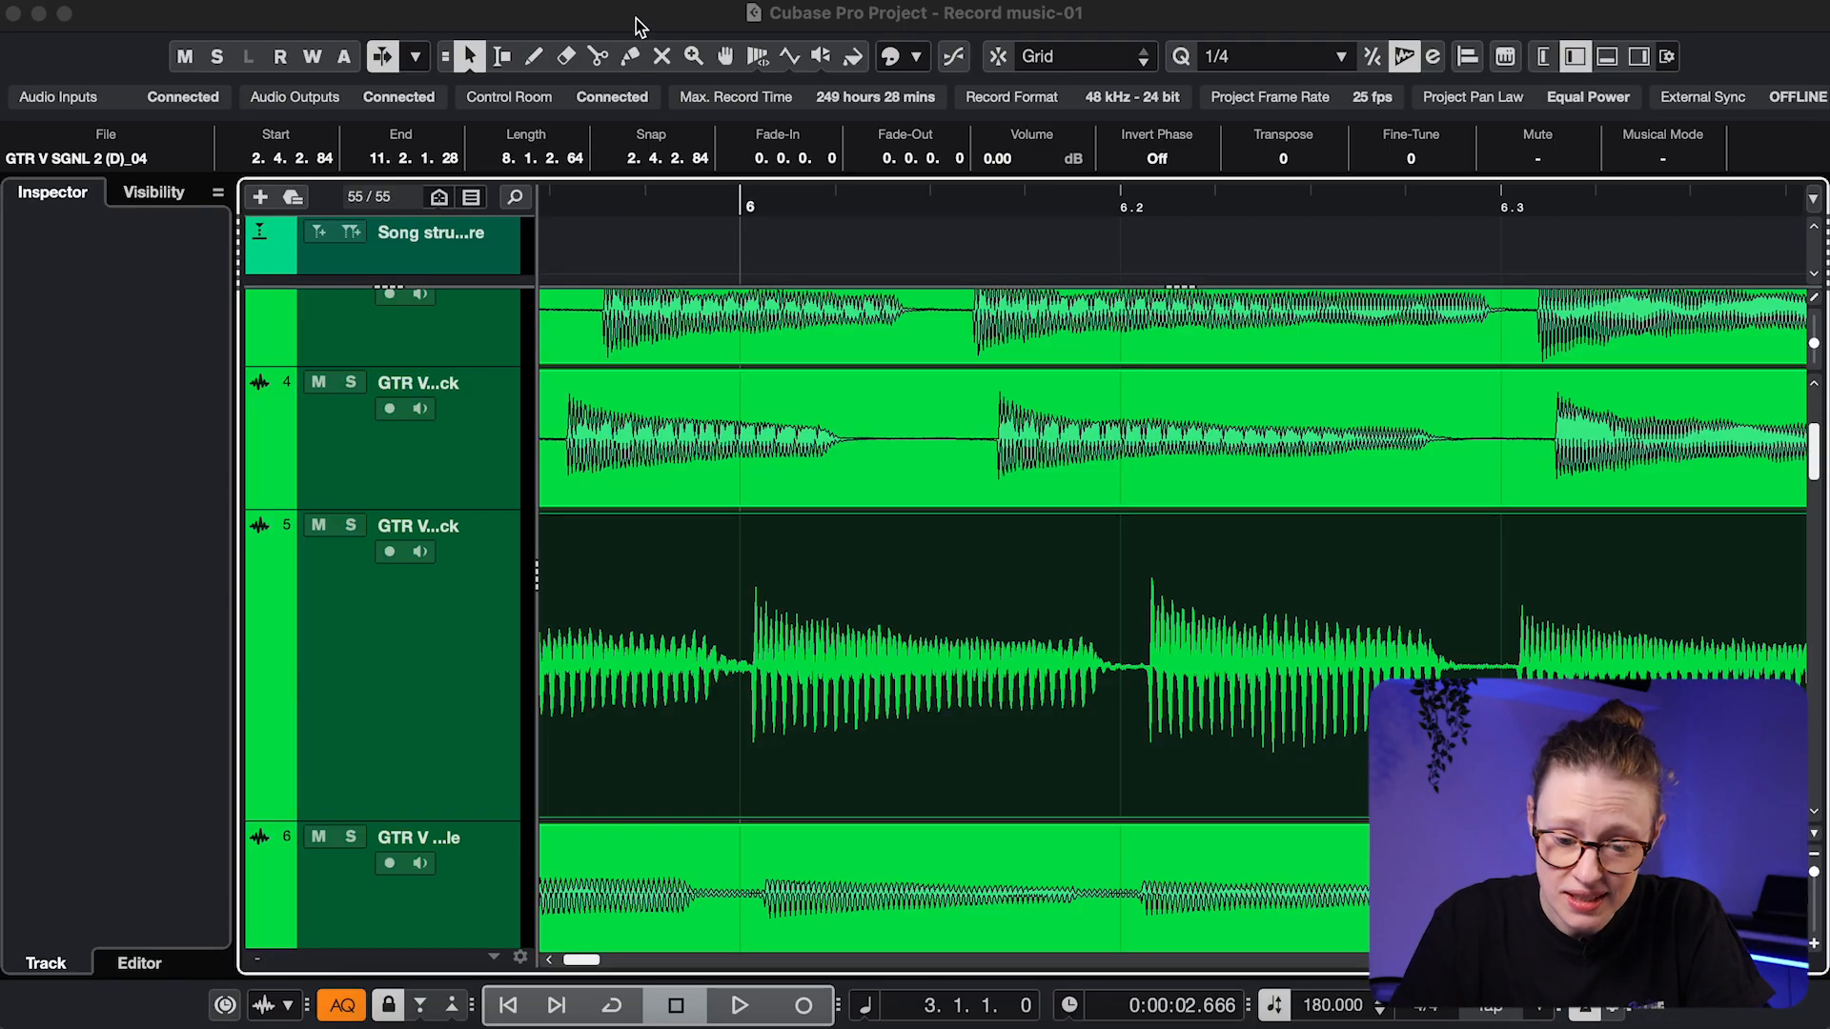
pyautogui.hscroll(-5, 702, 603)
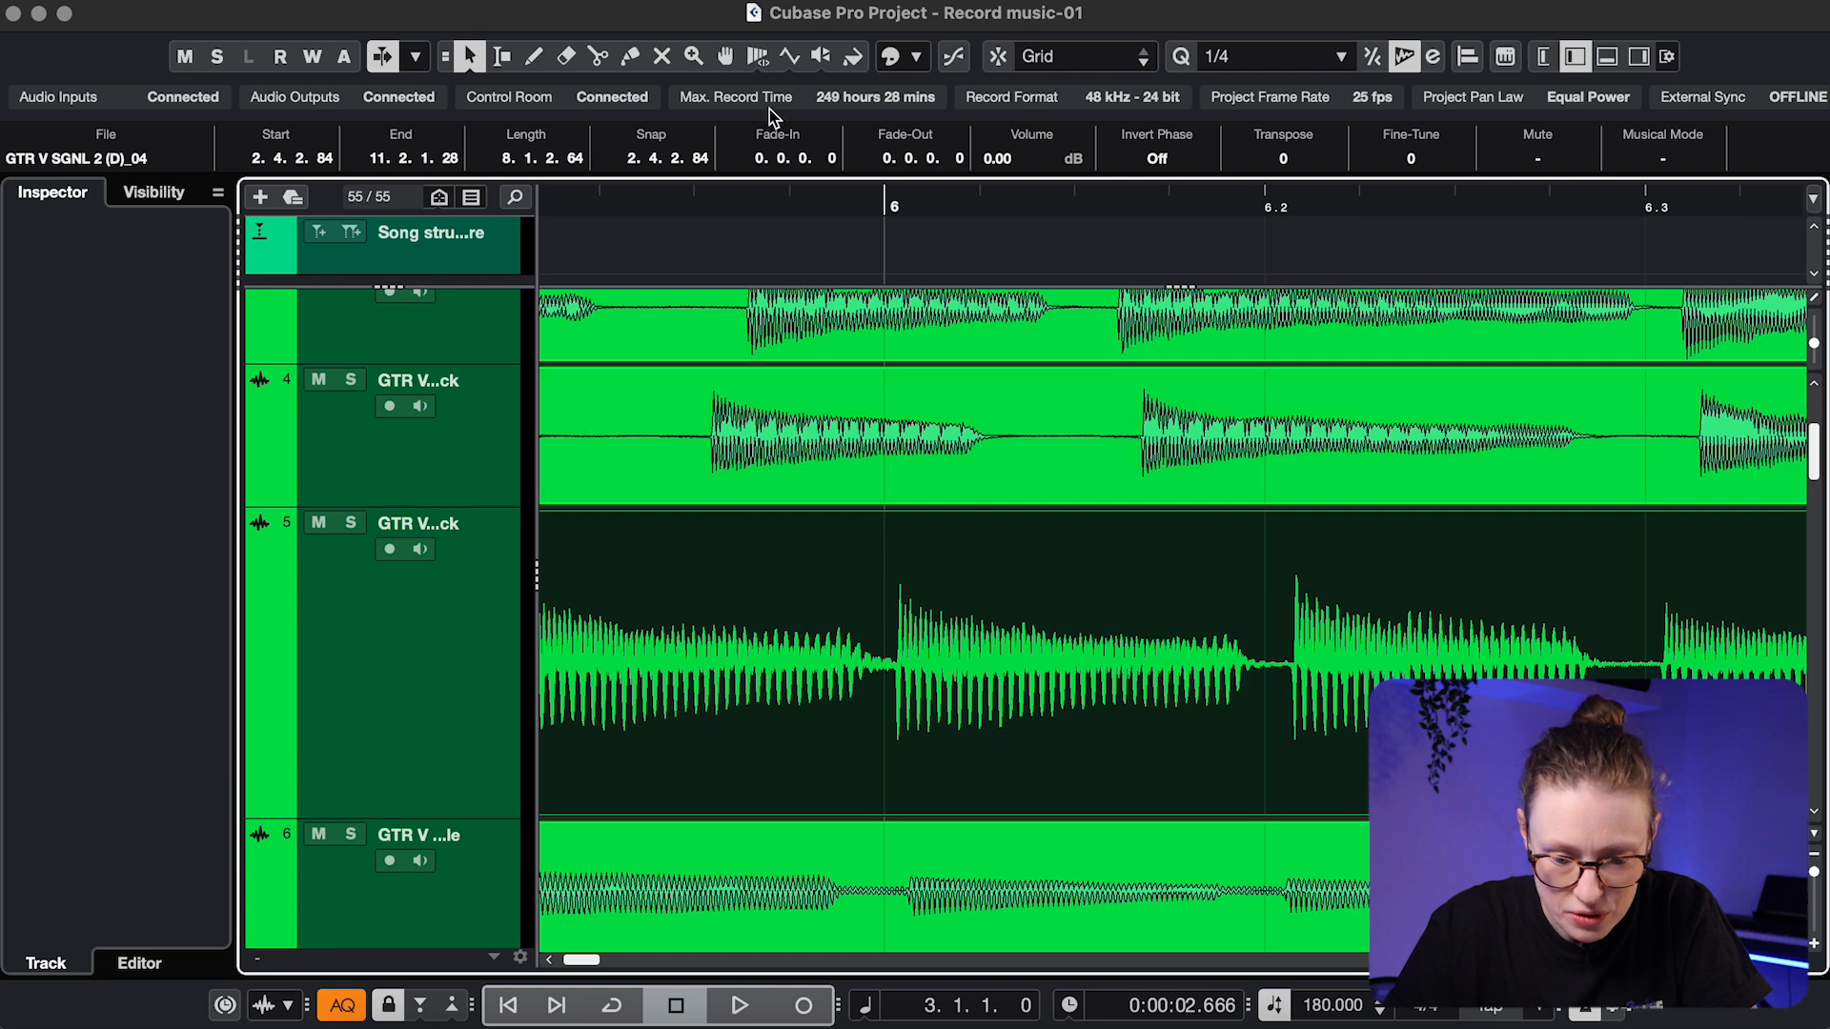
pyautogui.click(757, 58)
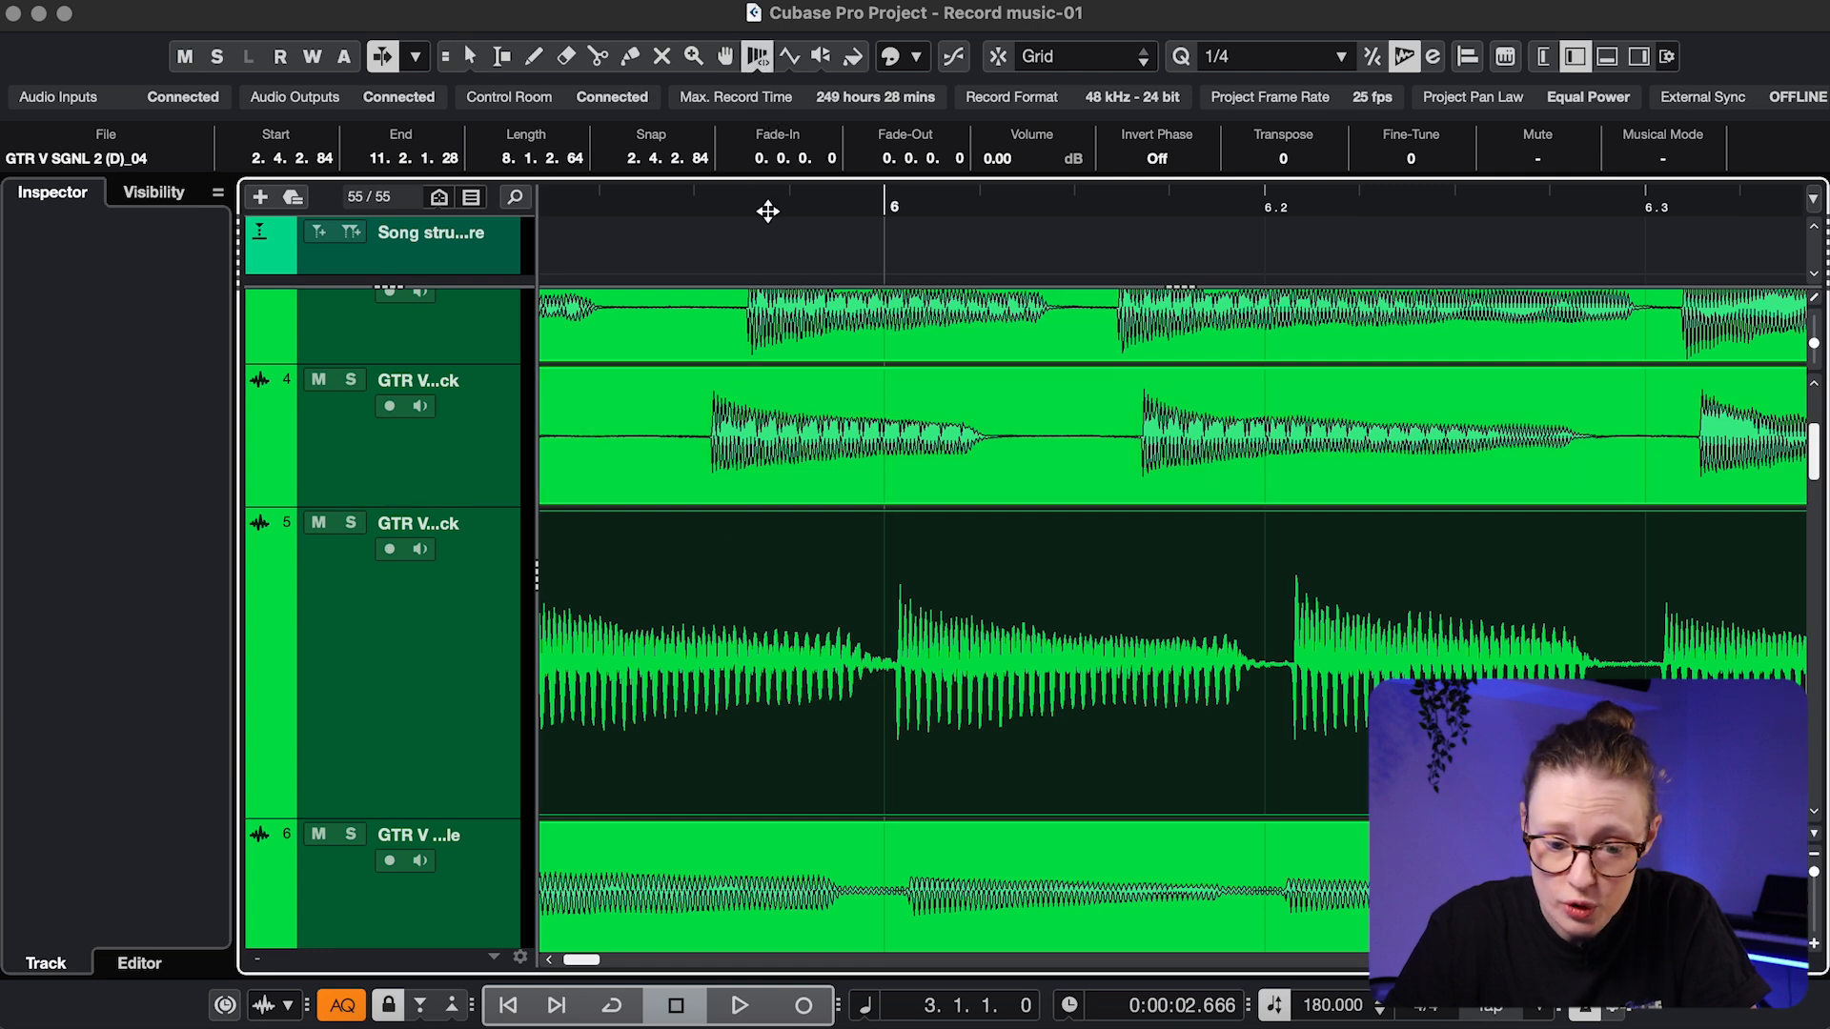
pyautogui.click(908, 677)
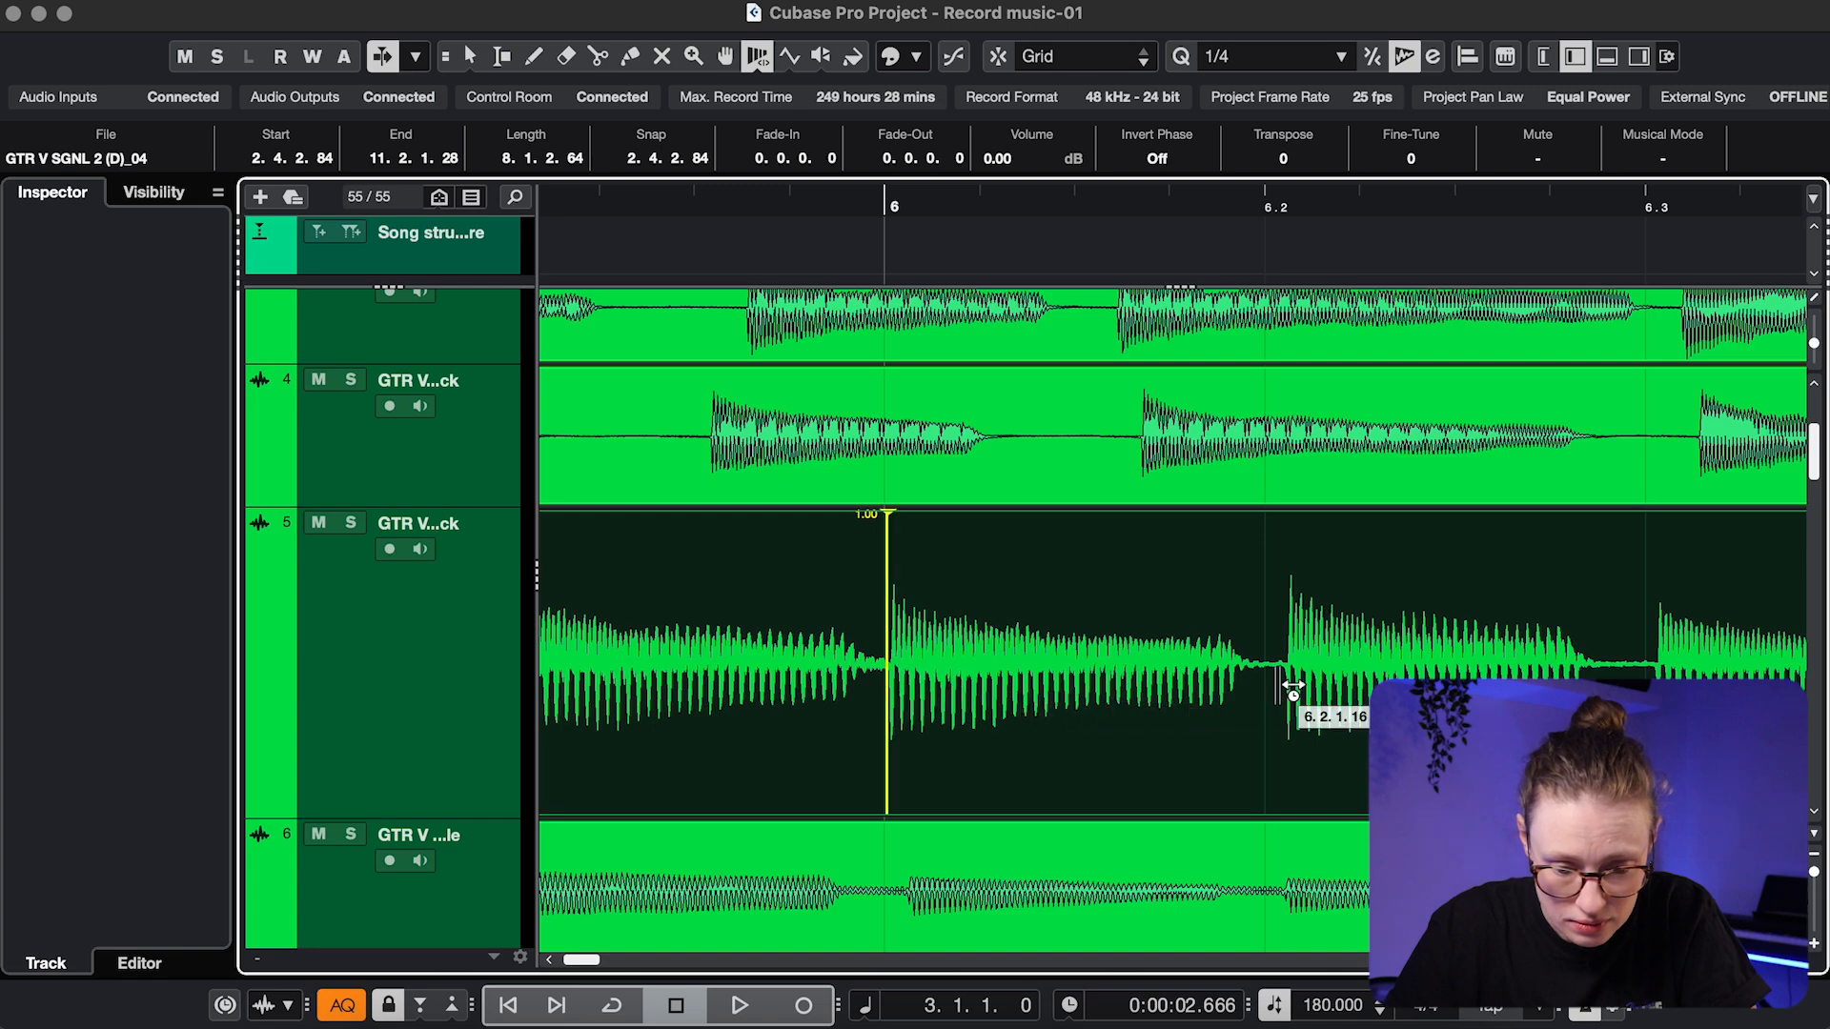
pyautogui.moveTo(1297, 677); pyautogui.dragTo(1284, 672)
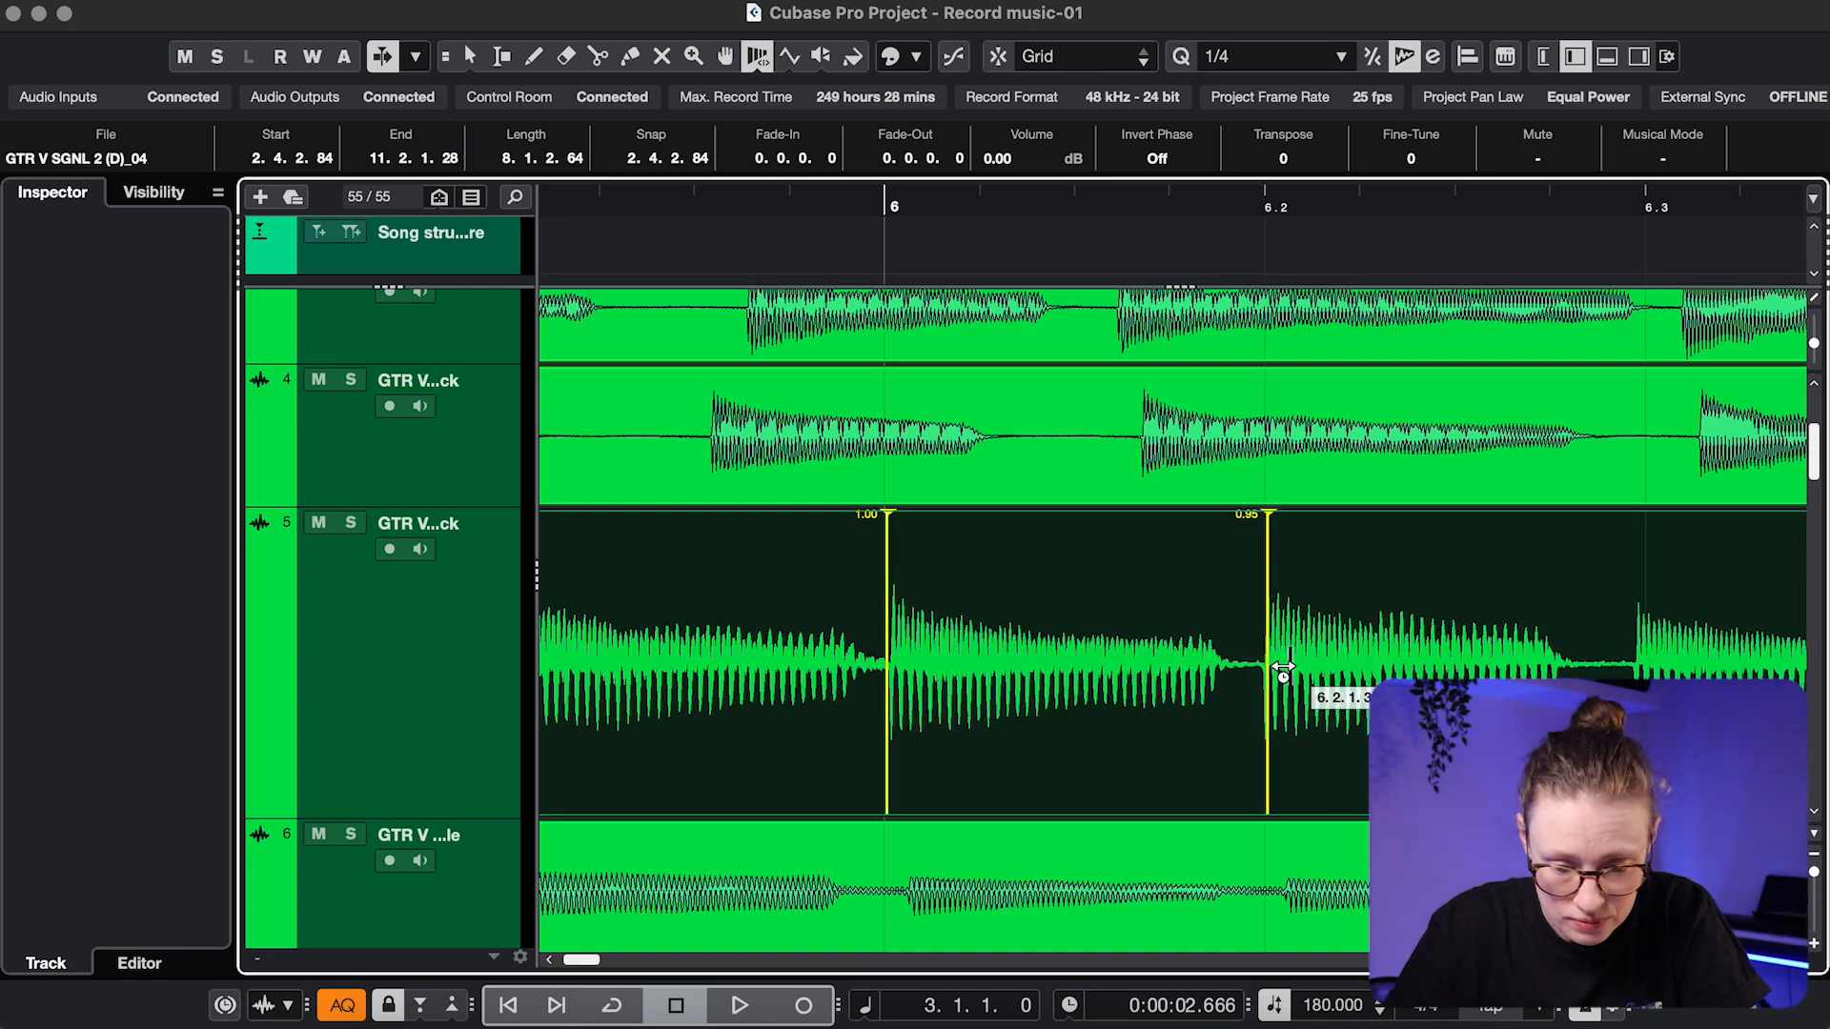
pyautogui.hscroll(5, 1282, 672)
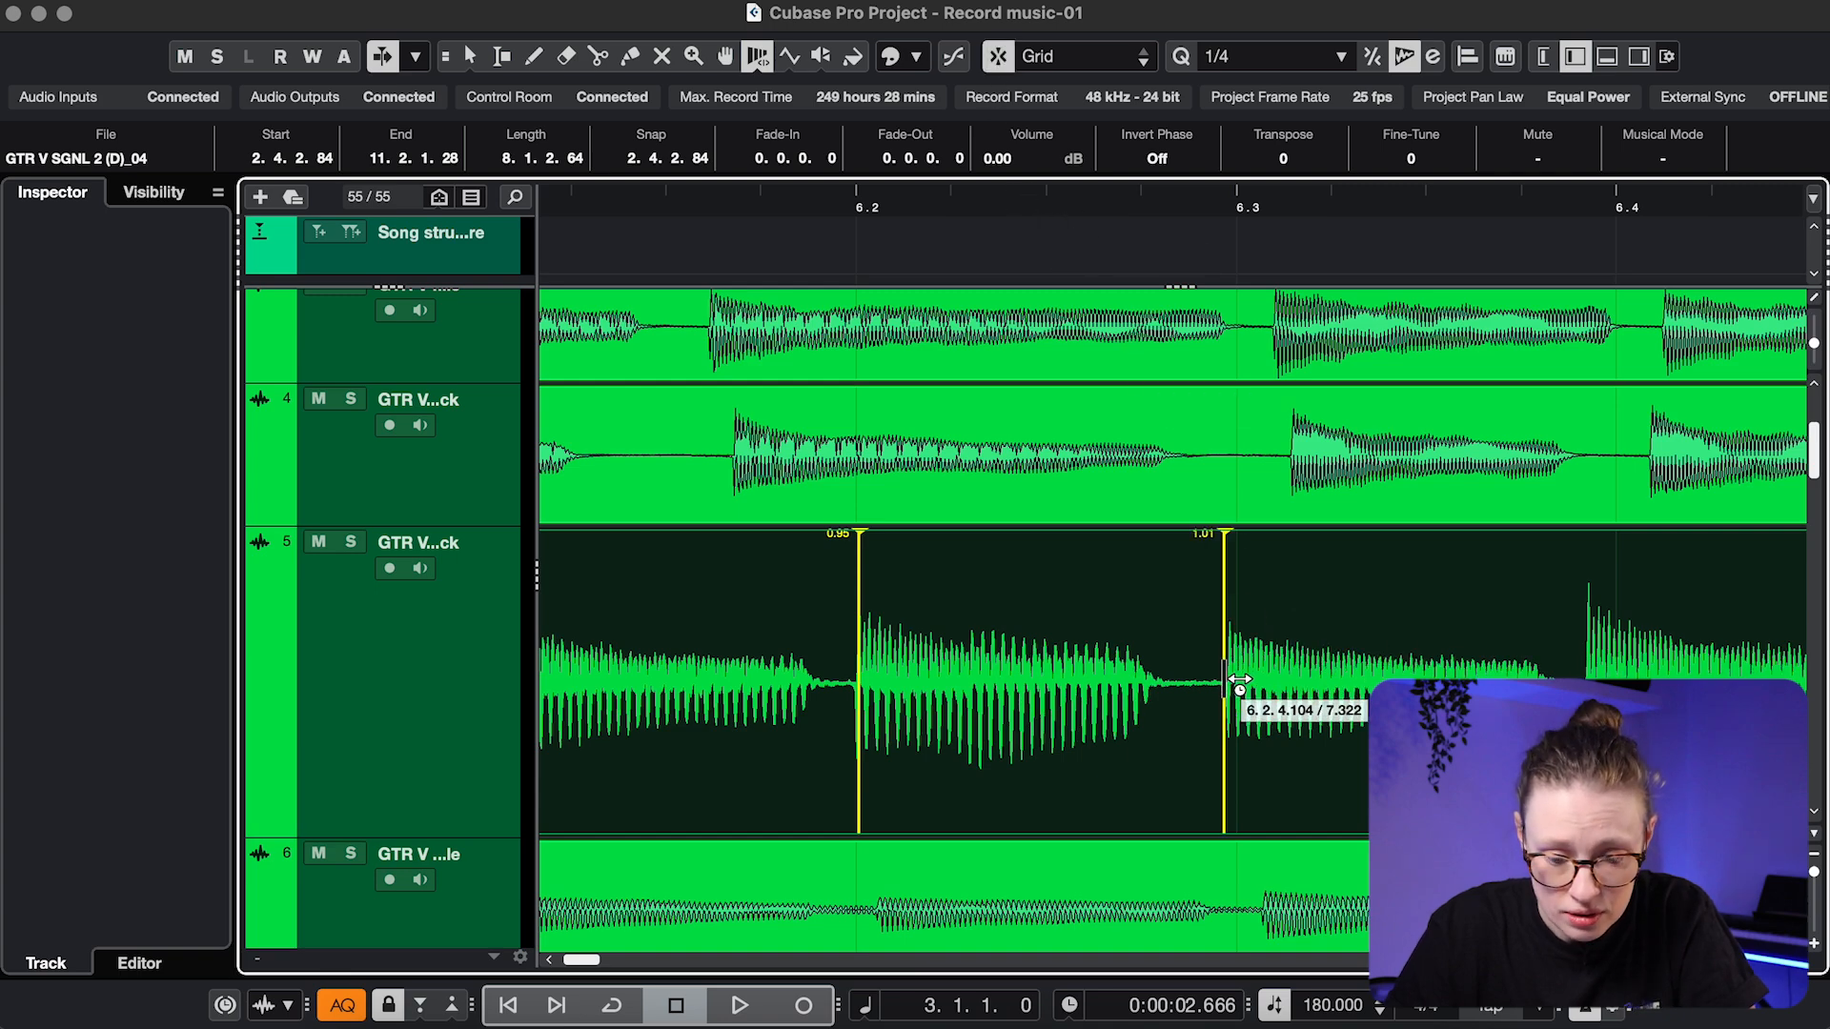
pyautogui.moveTo(1239, 681); pyautogui.dragTo(1169, 670)
pyautogui.hscroll(5, 1244, 679)
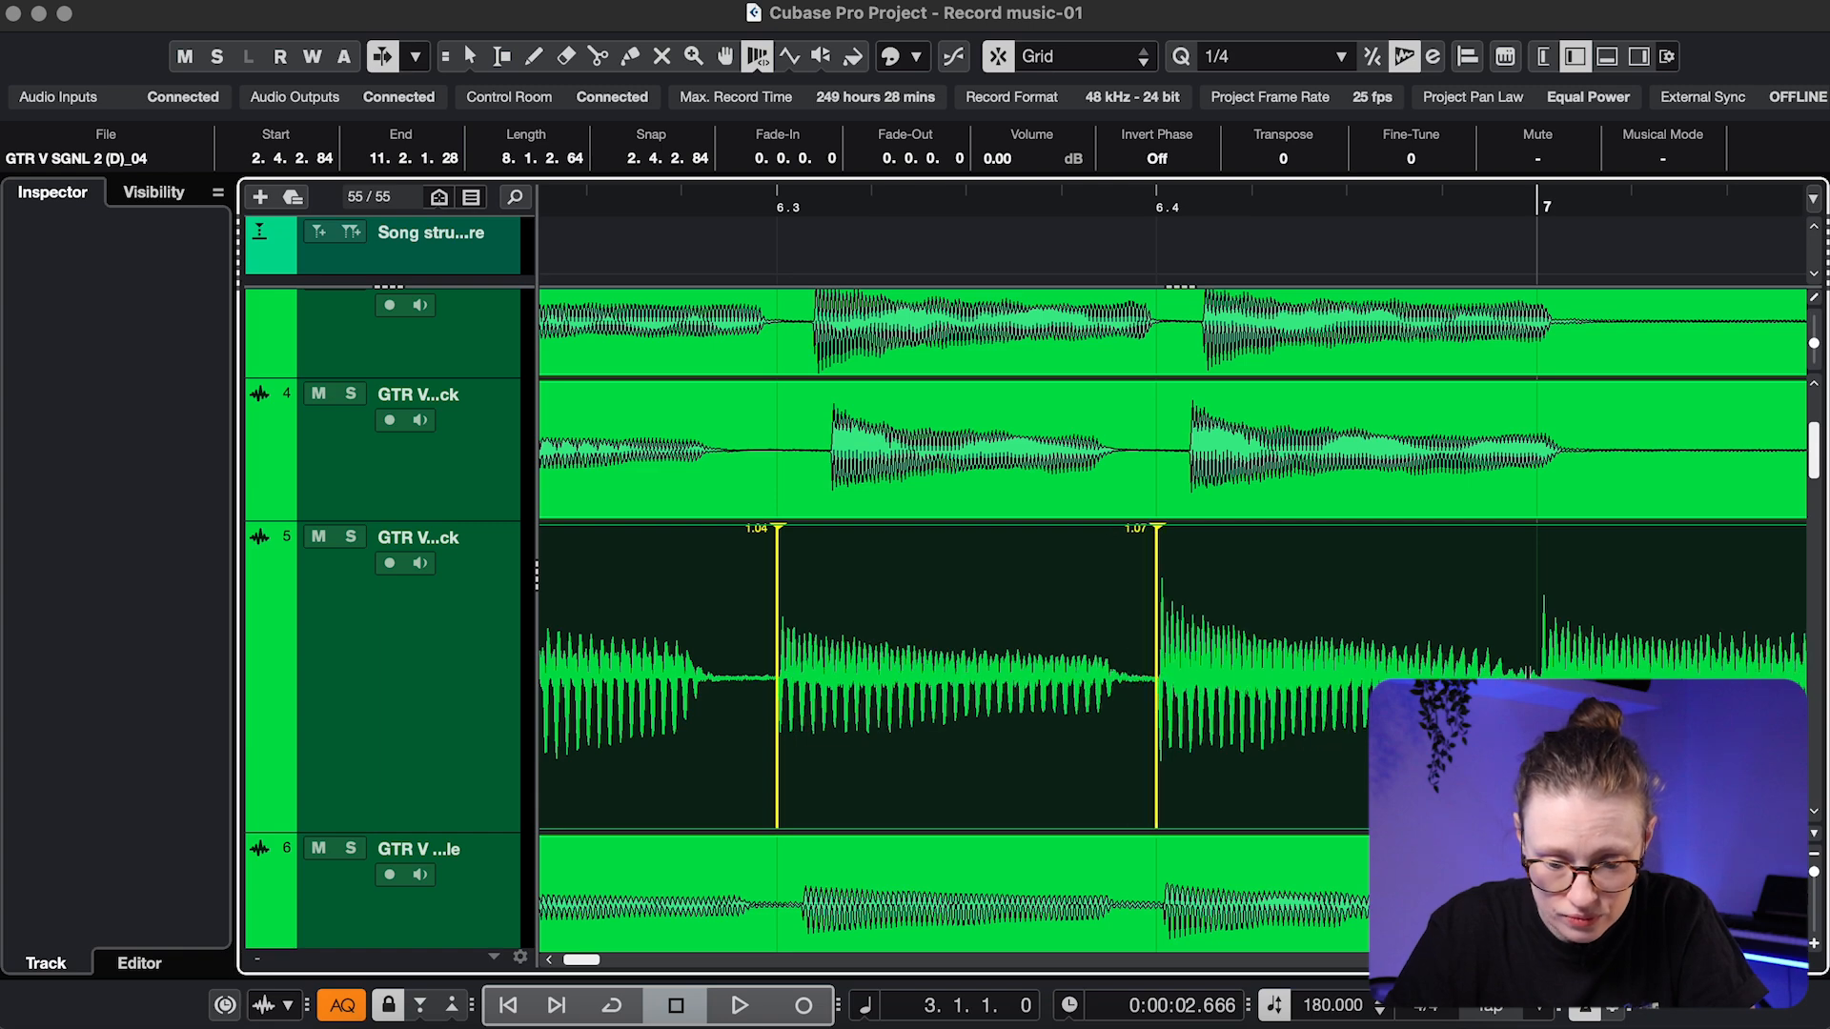
pyautogui.click(1540, 675)
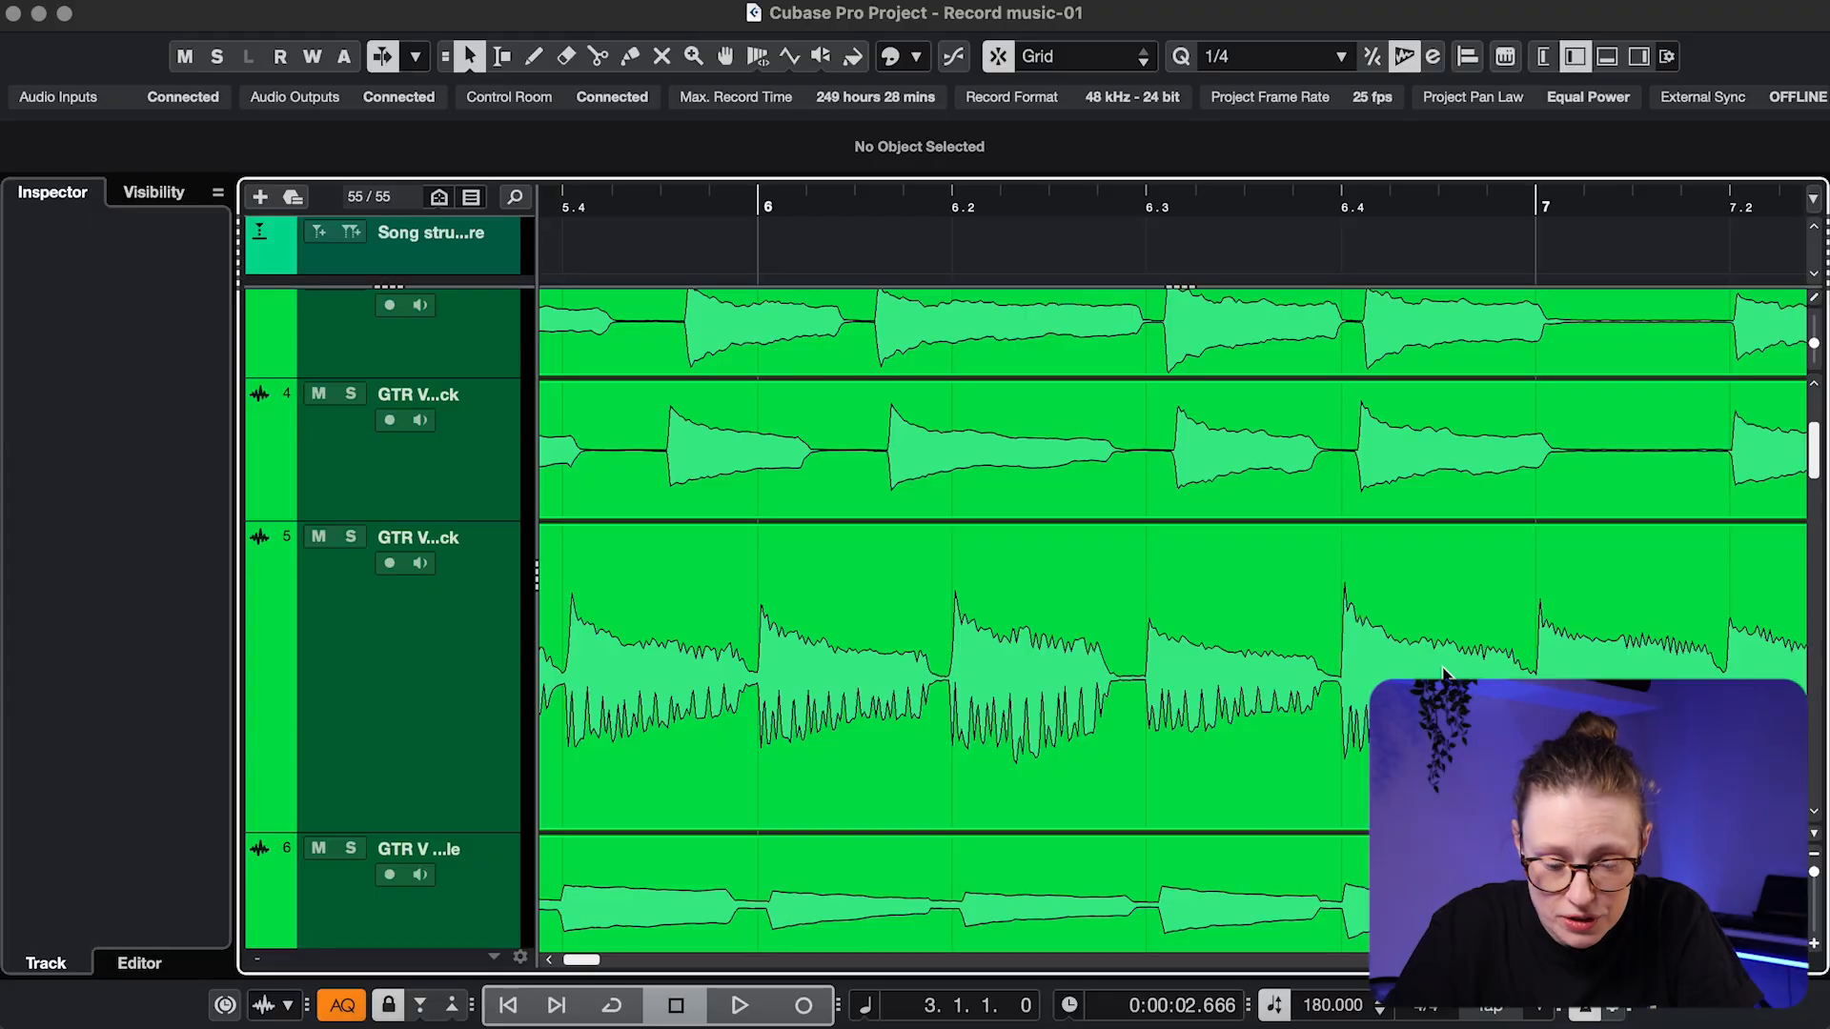
# Open the guitar event in the Sample Editor and detect hitpoints with a lowered threshold
pyautogui.doubleClick(1171, 794)
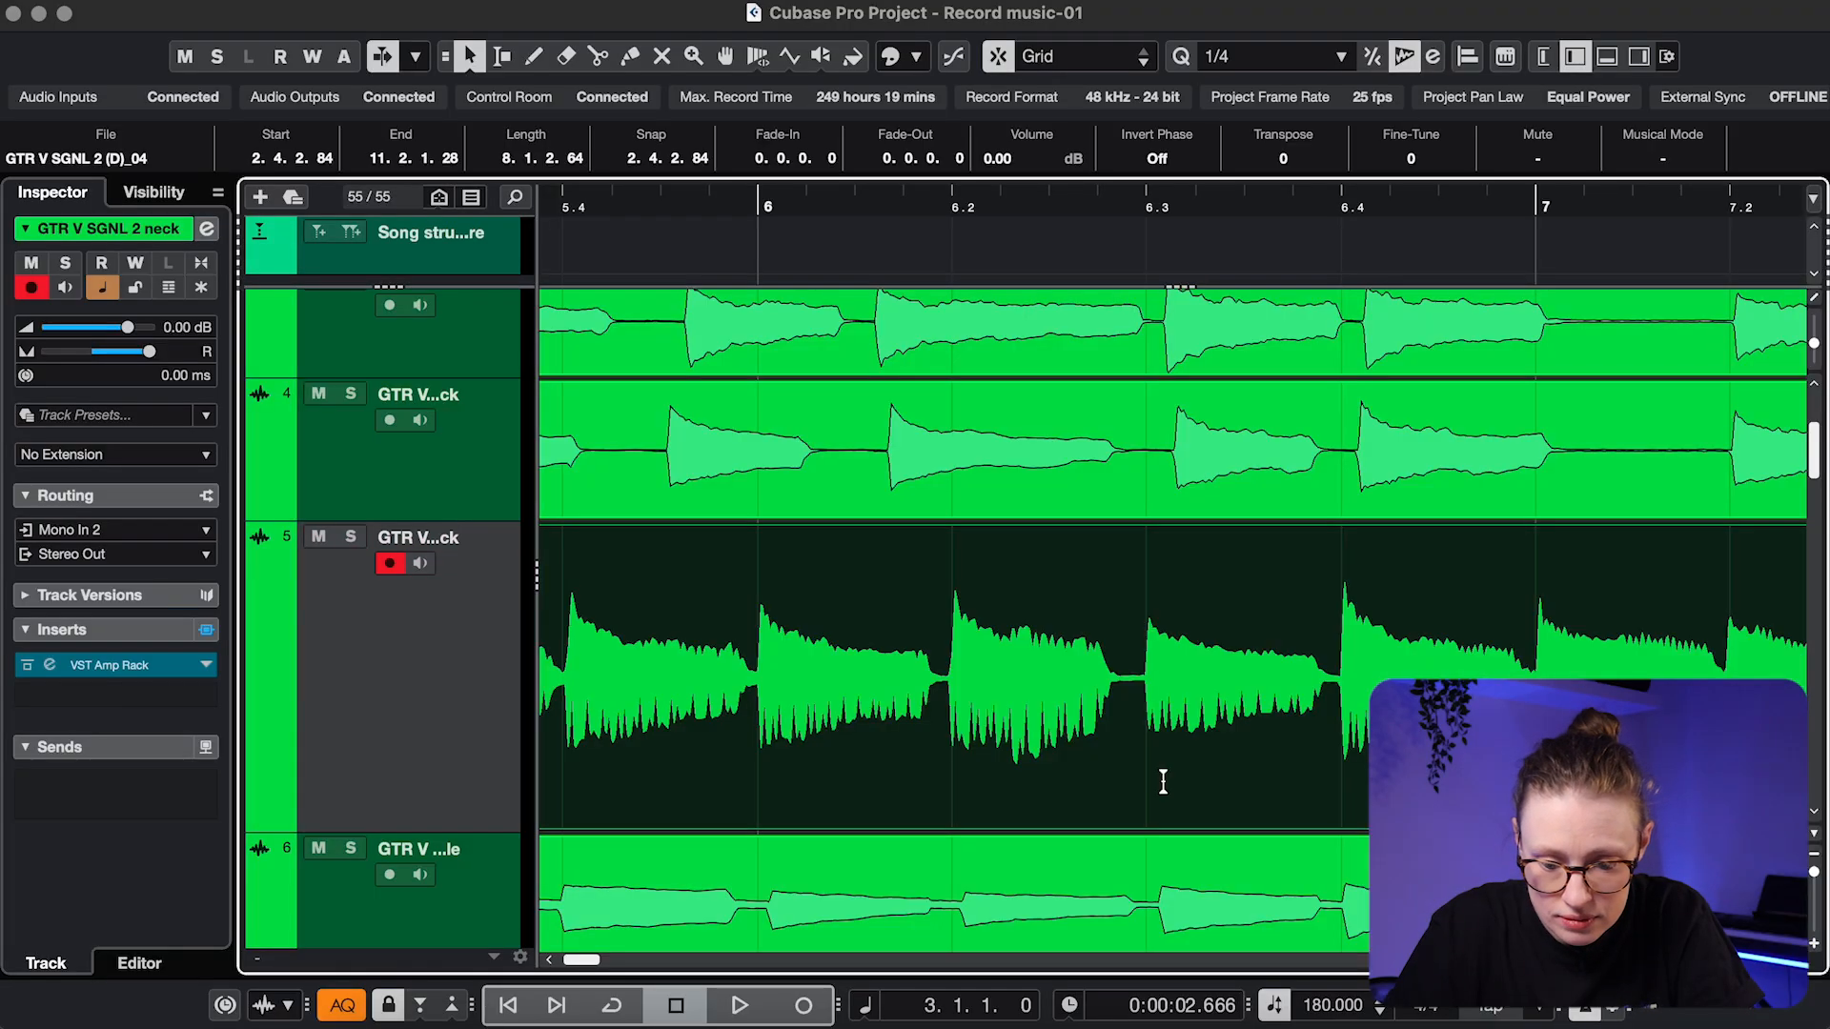
pyautogui.click(24, 333)
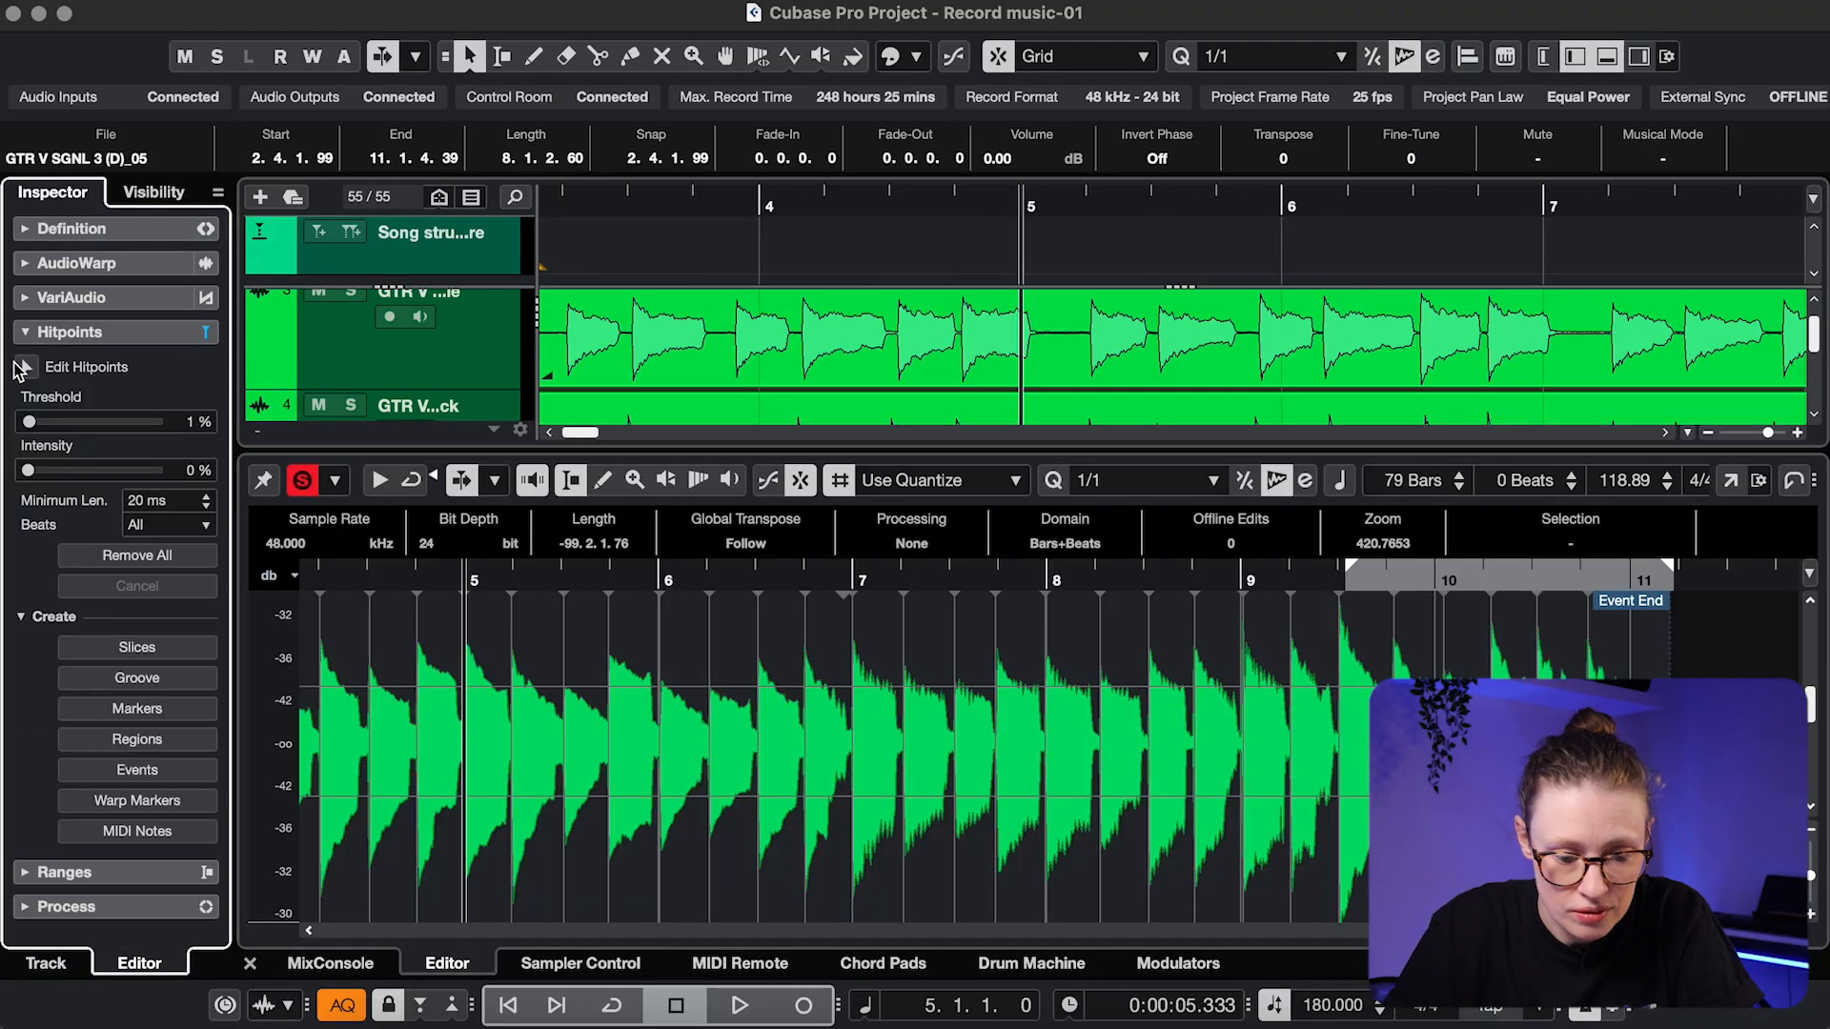
pyautogui.click(26, 368)
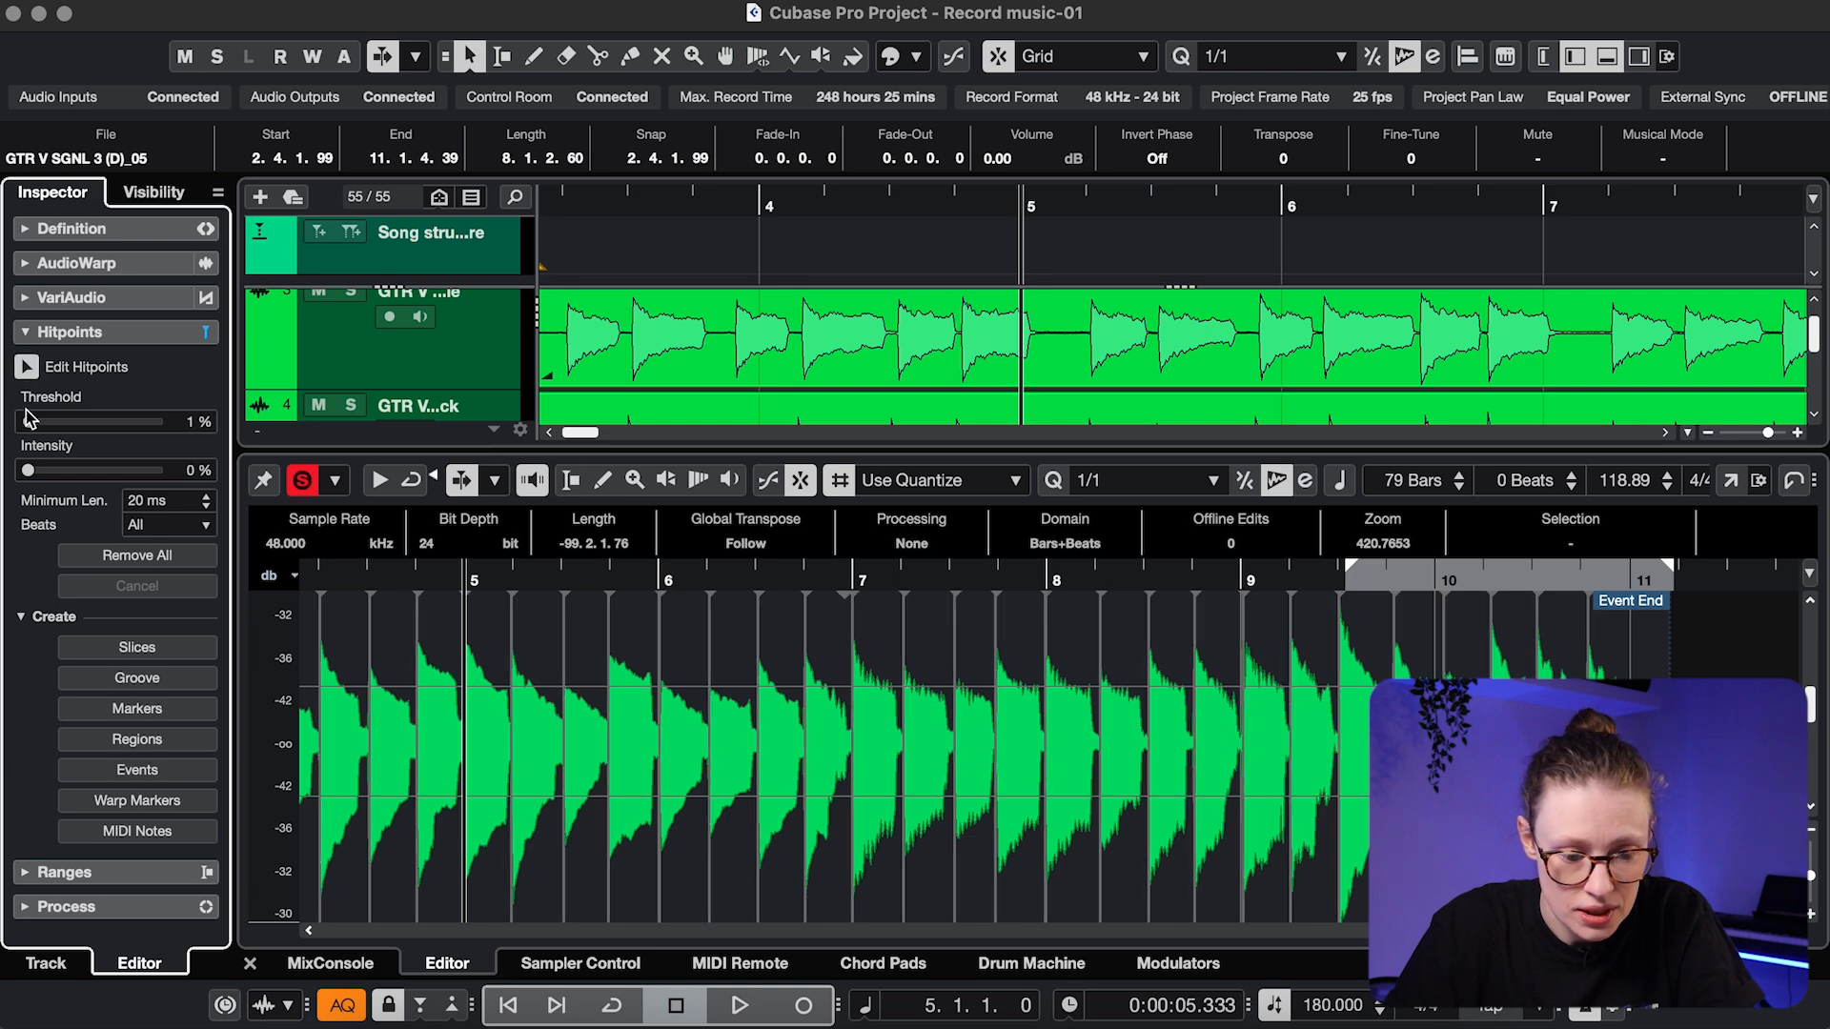
pyautogui.moveTo(29, 425); pyautogui.dragTo(29, 425)
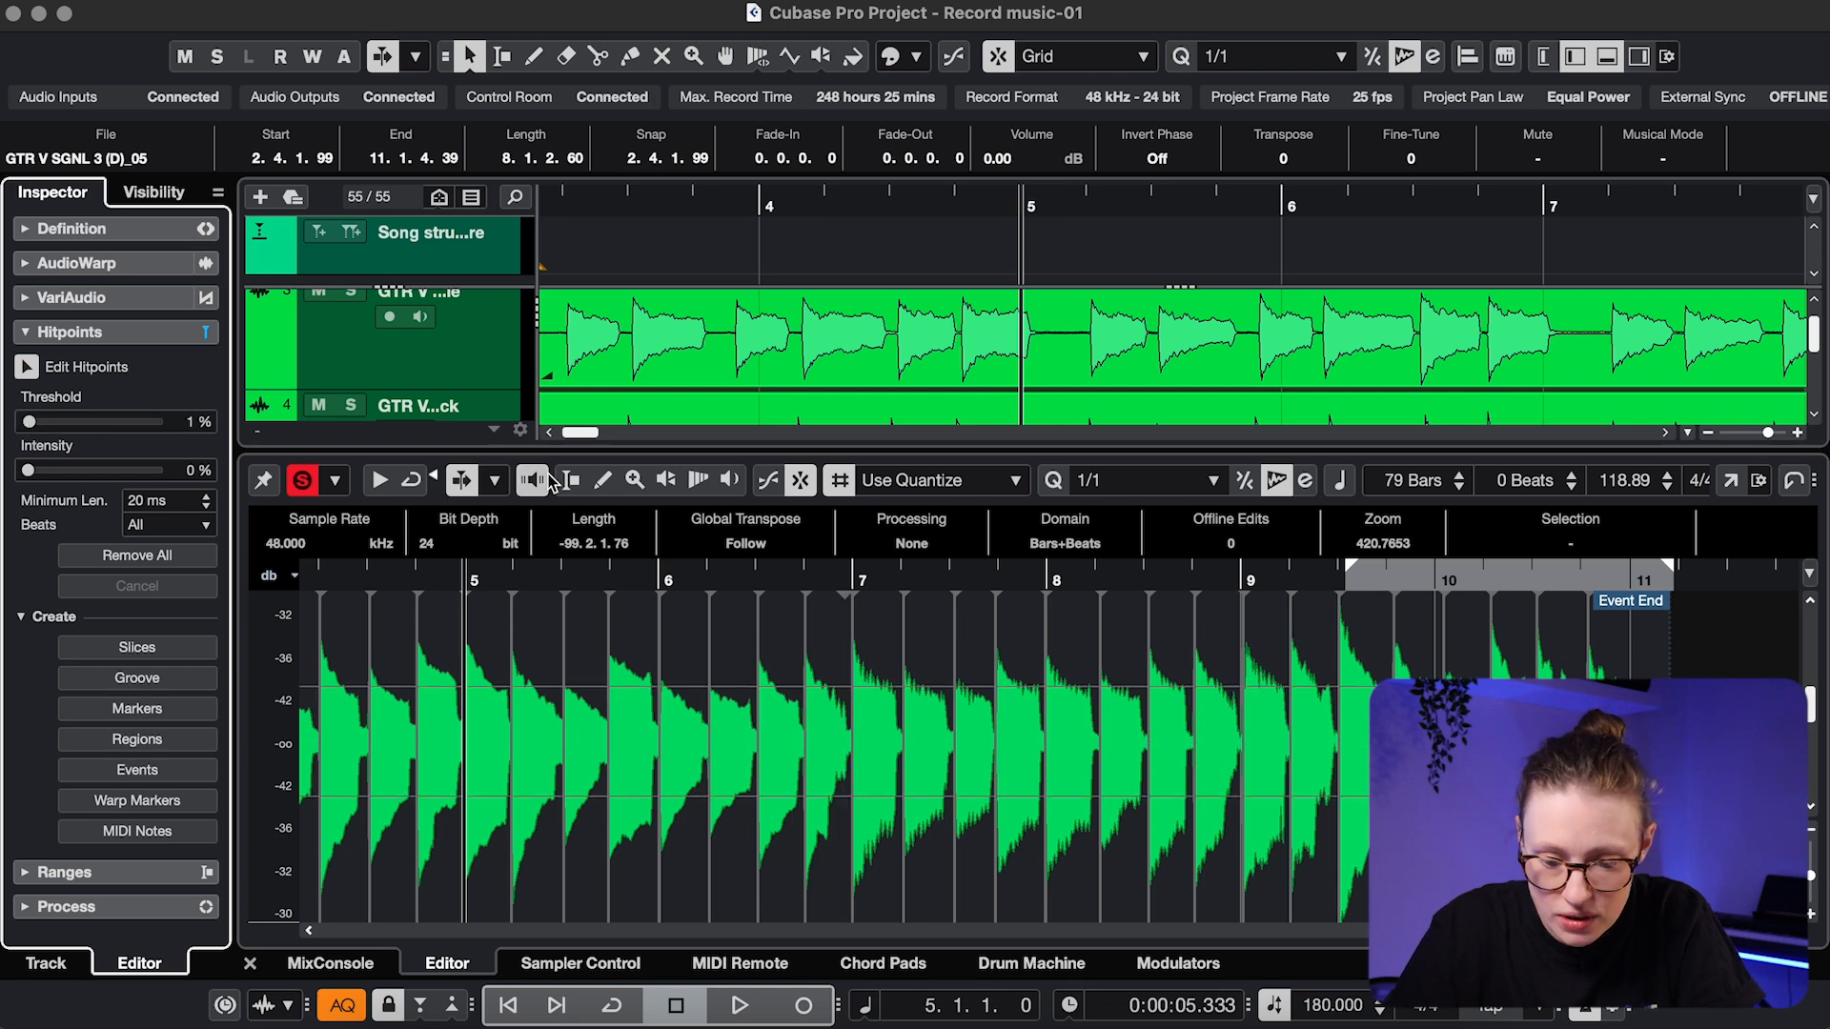
pyautogui.hscroll(-2, 669, 619)
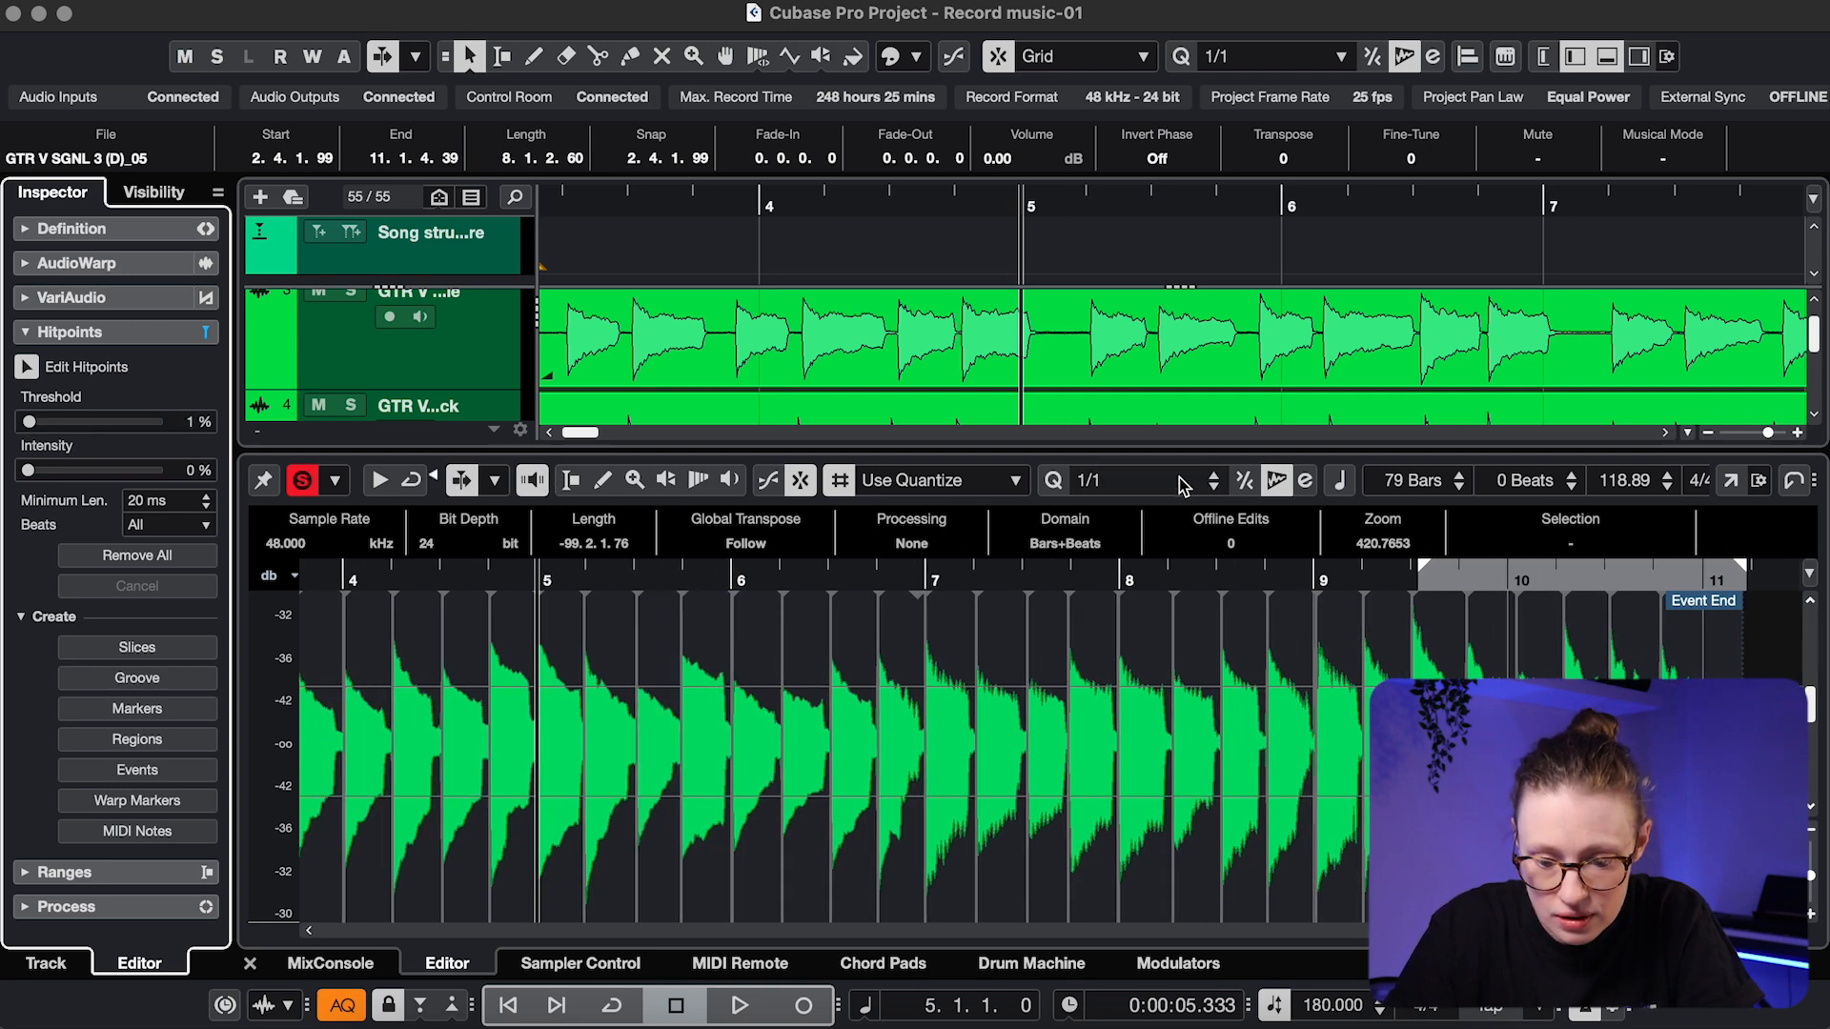
# Quantize all hitpoint slices of the take to a 1/4-note grid
pyautogui.click(1182, 481)
pyautogui.click(1144, 637)
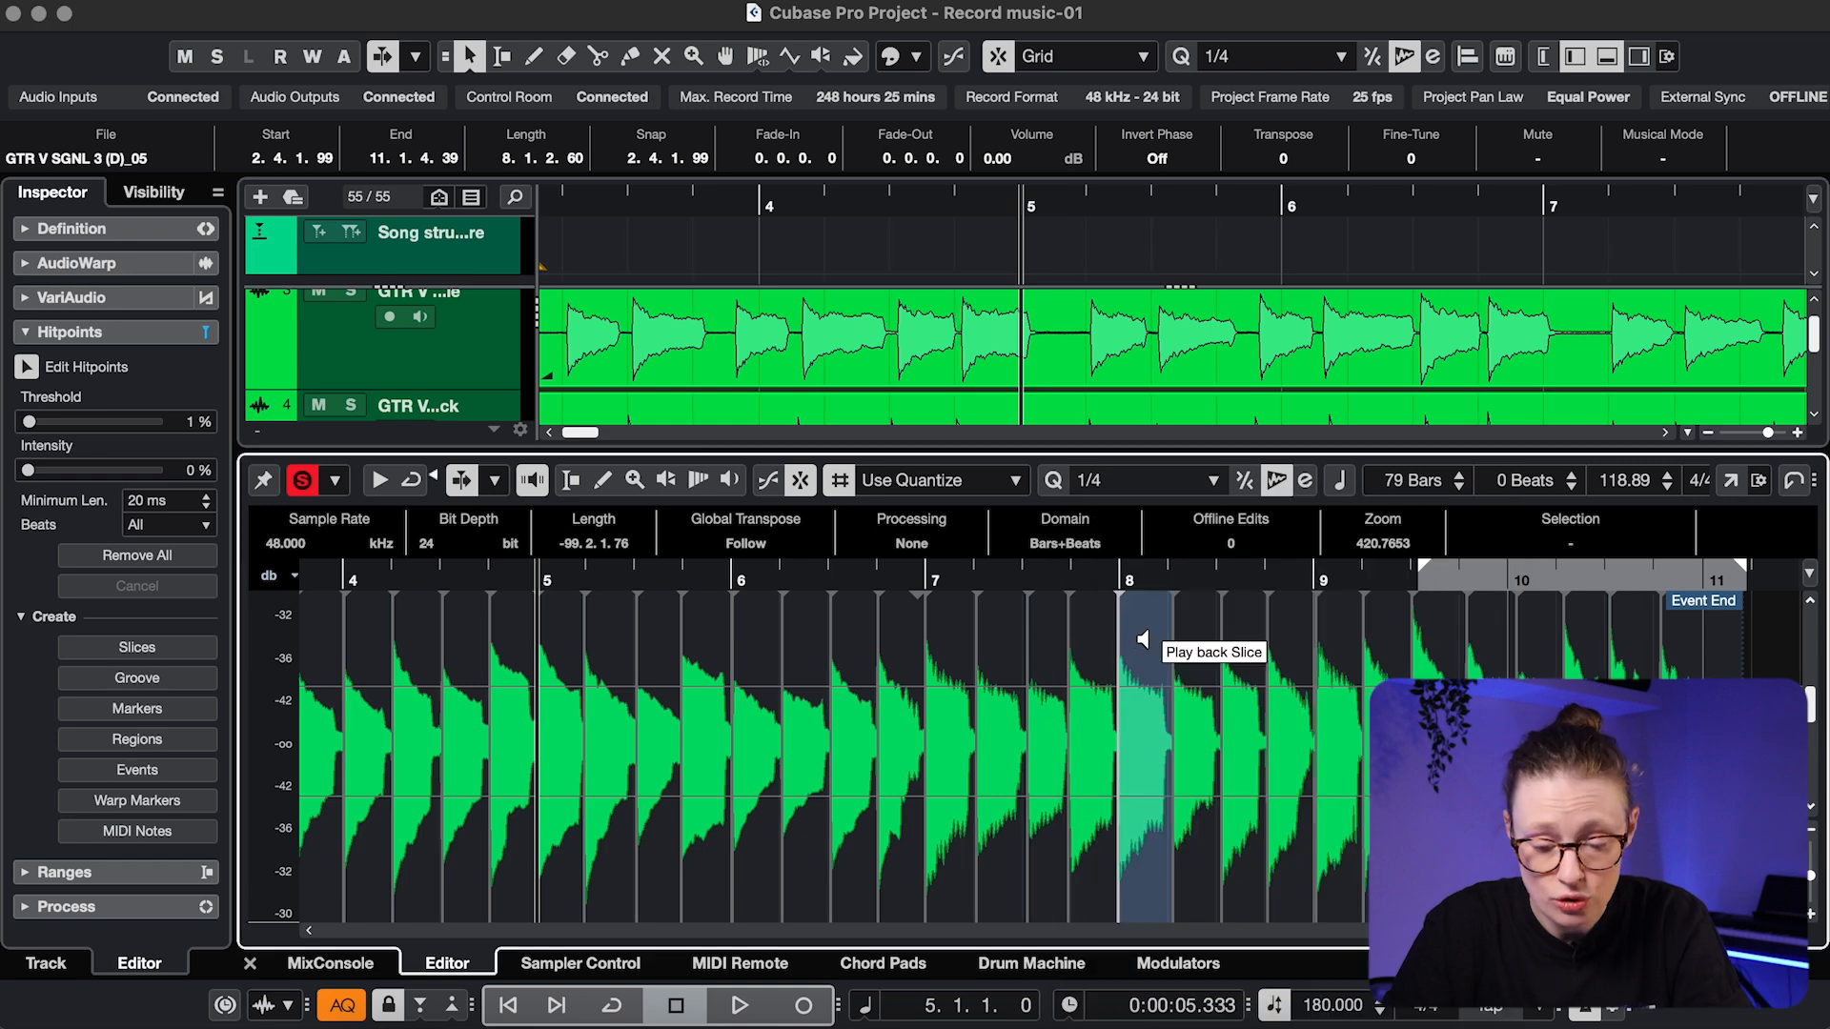
pyautogui.press('super+a')
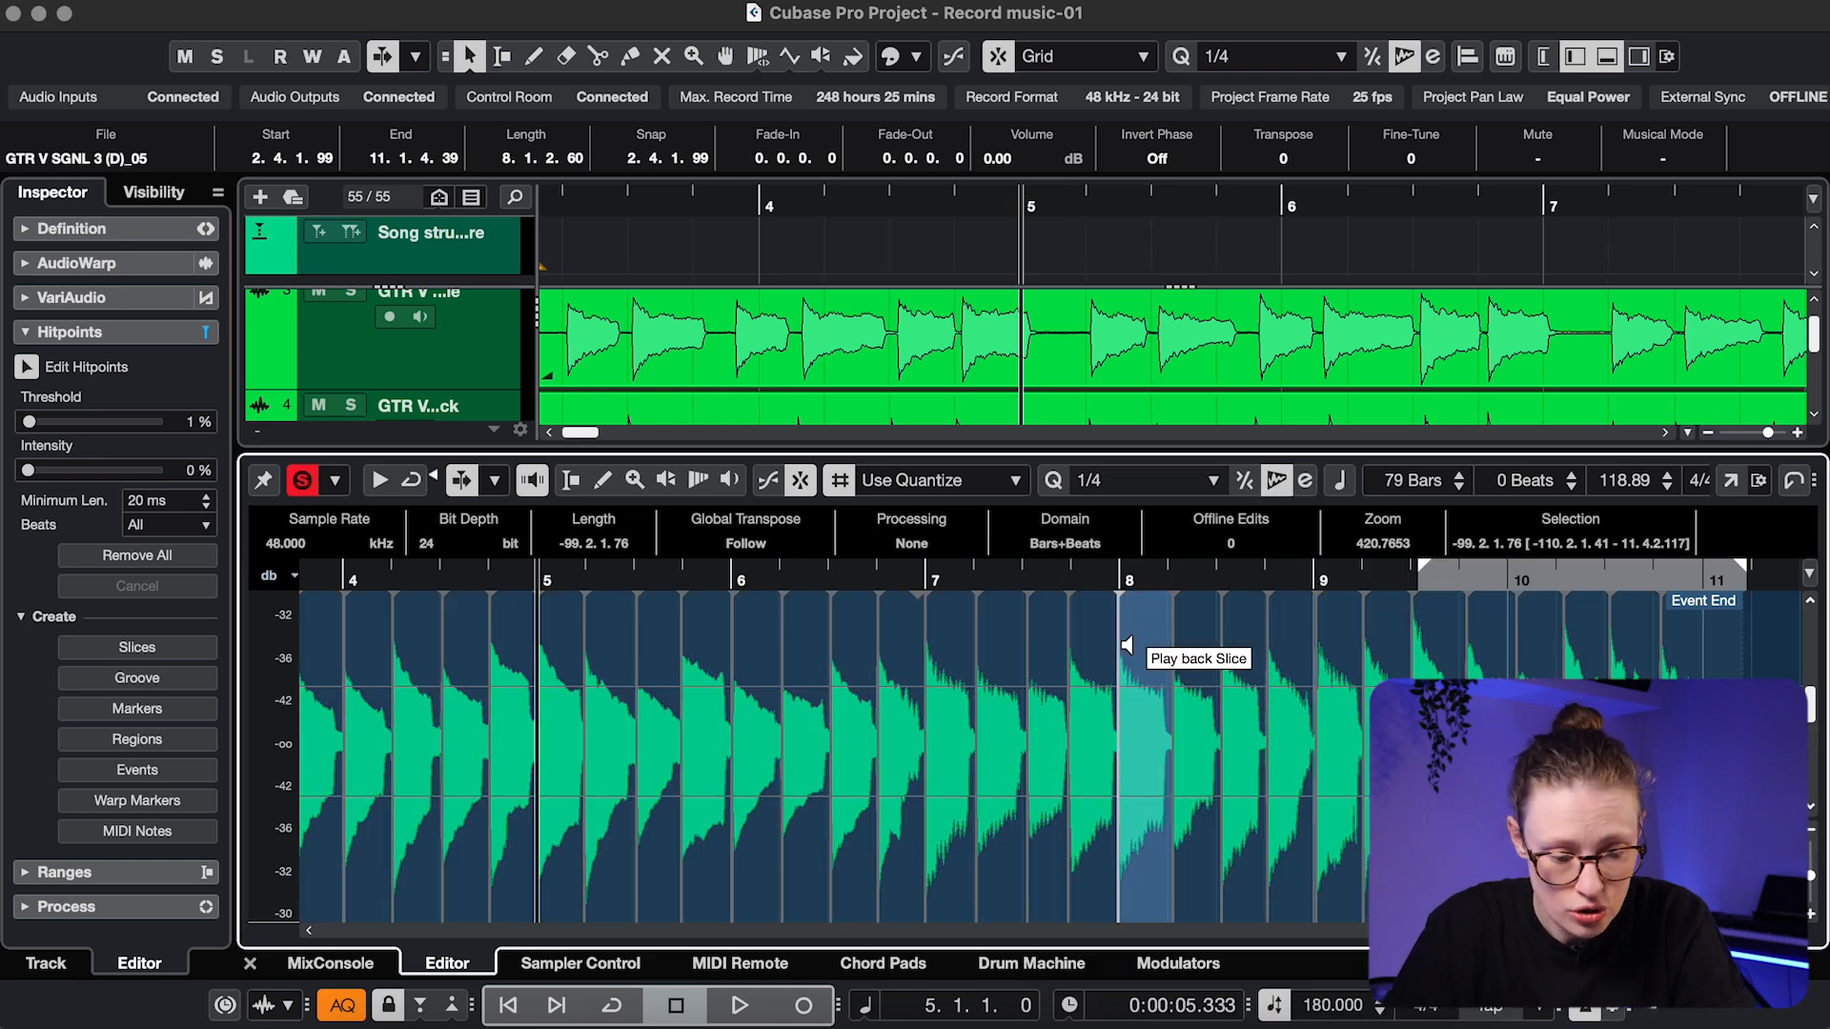
pyautogui.press('q')
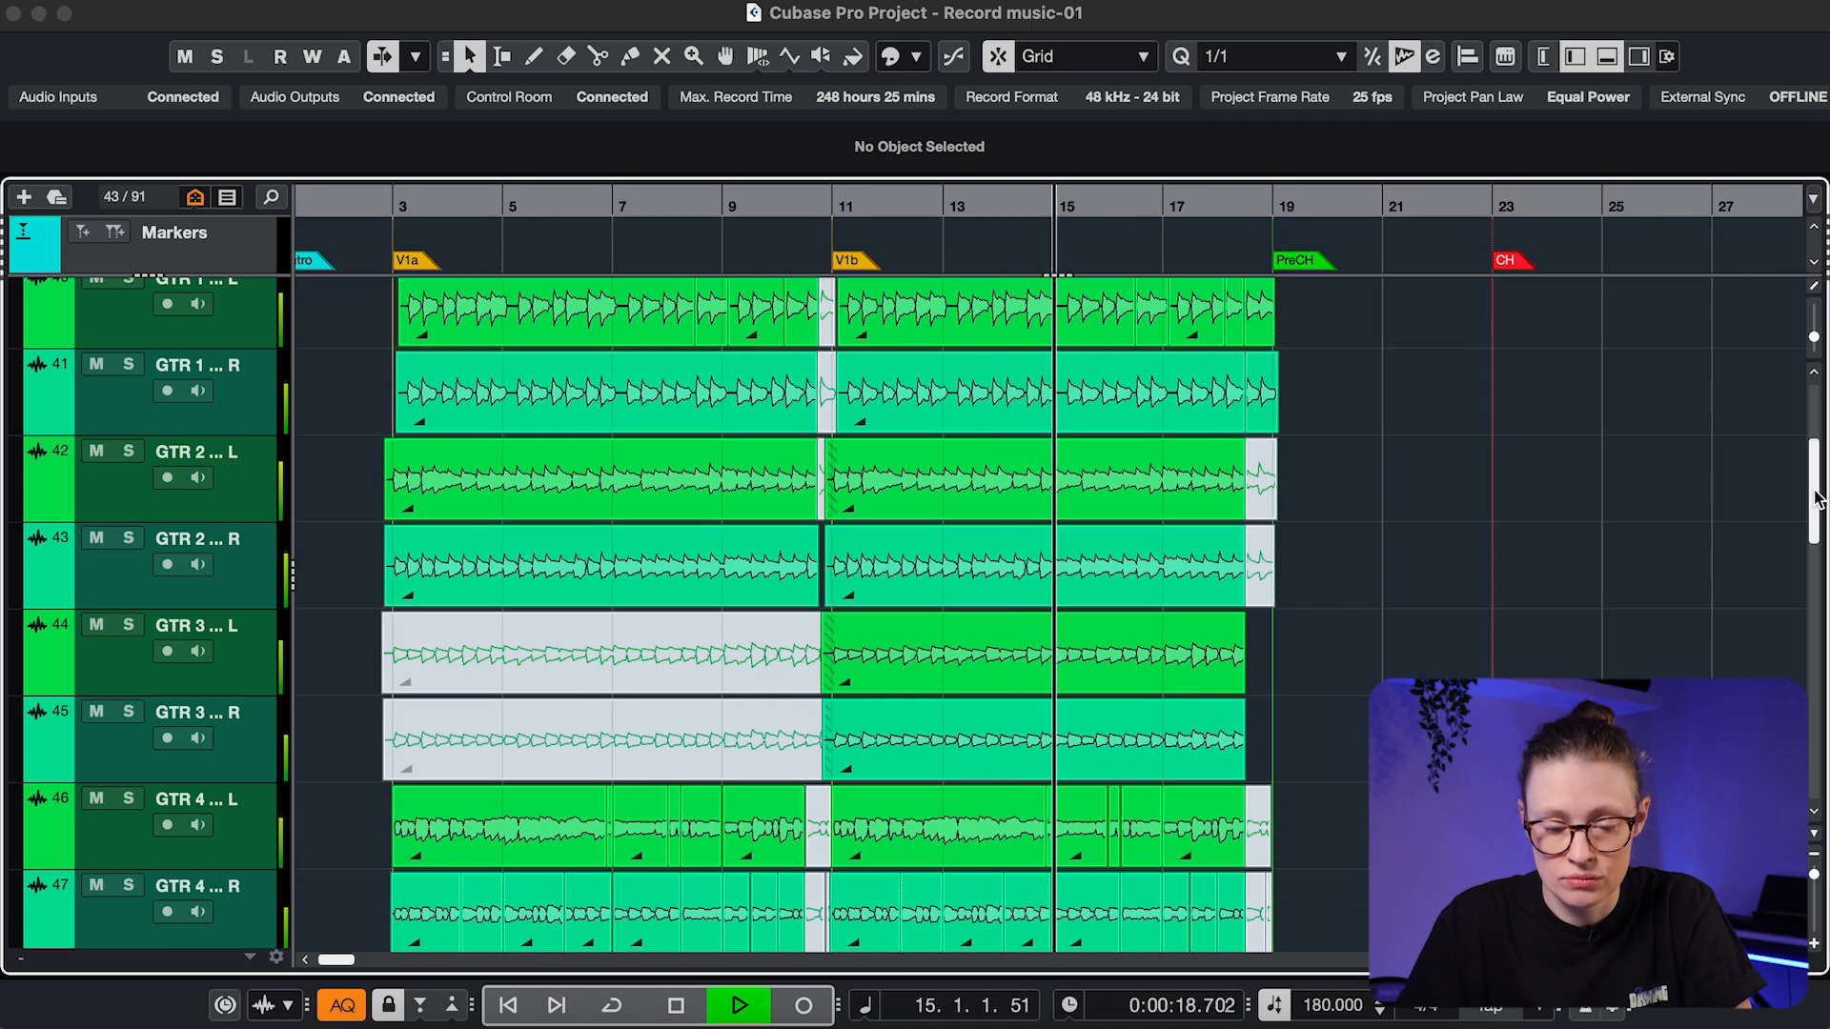
pyautogui.hotkey('alt', '3')
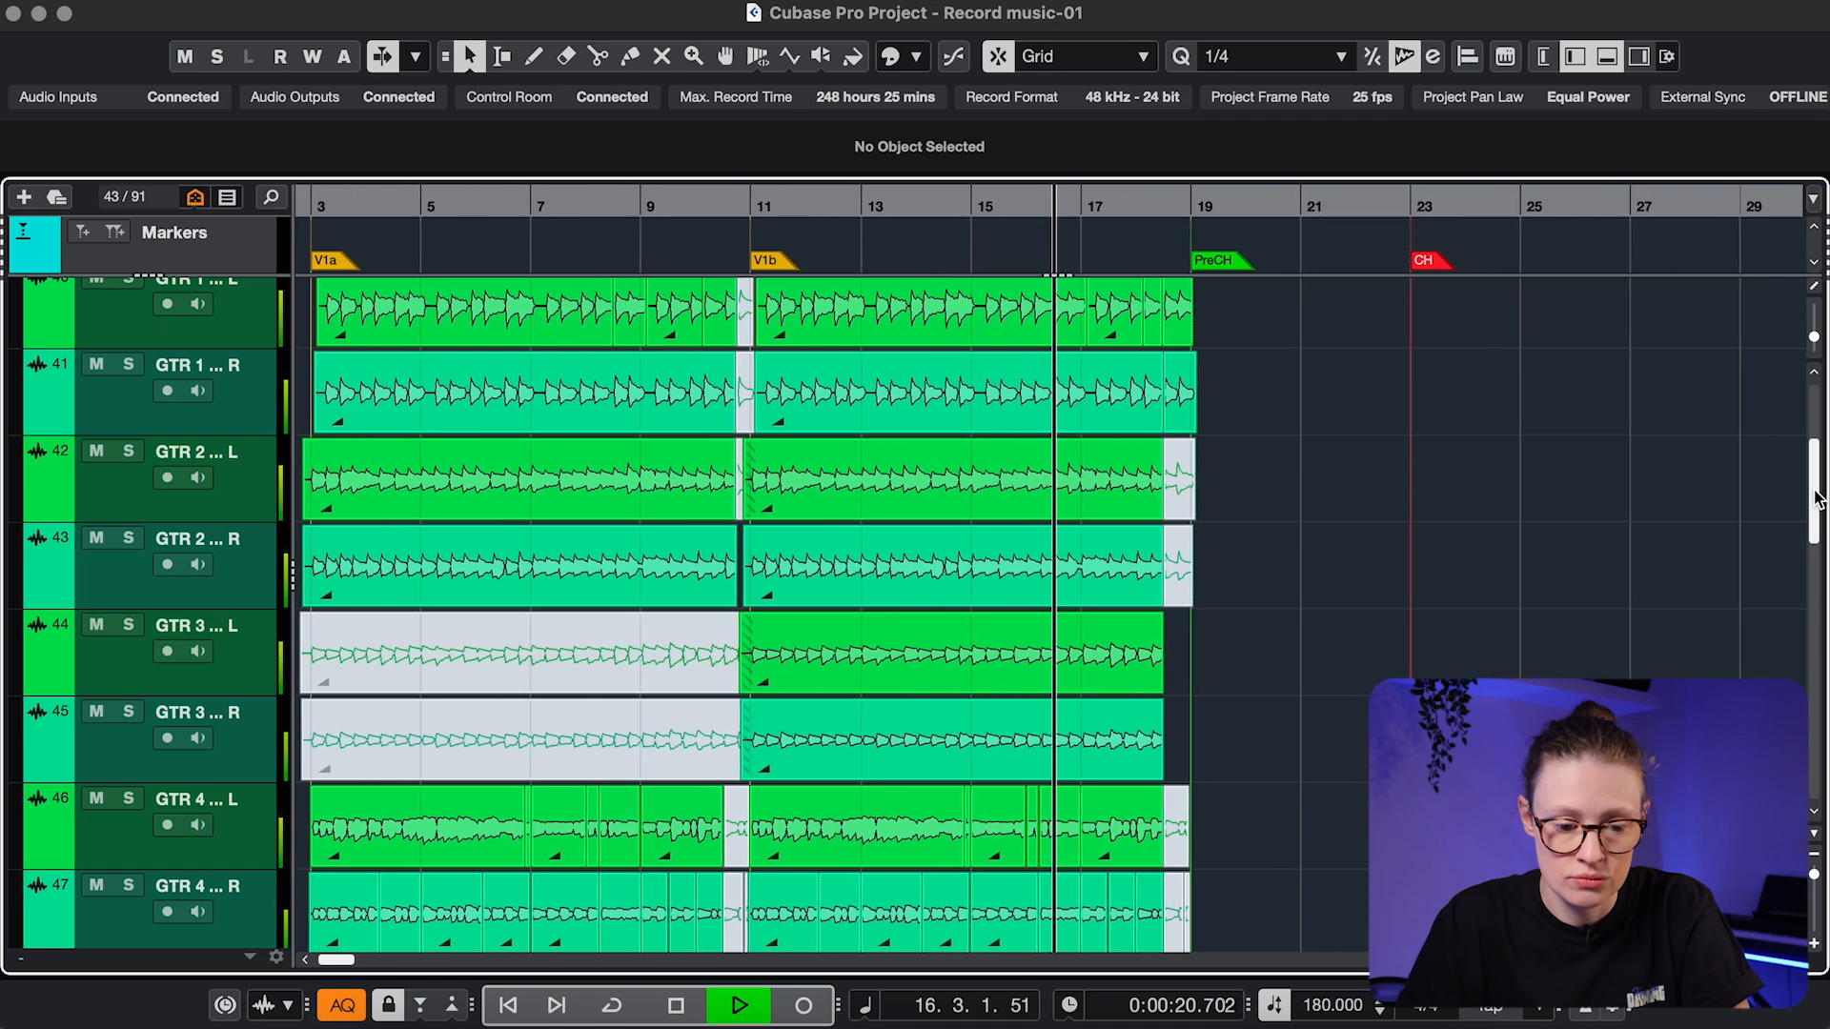
pyautogui.moveTo(1816, 497); pyautogui.dragTo(1823, 605)
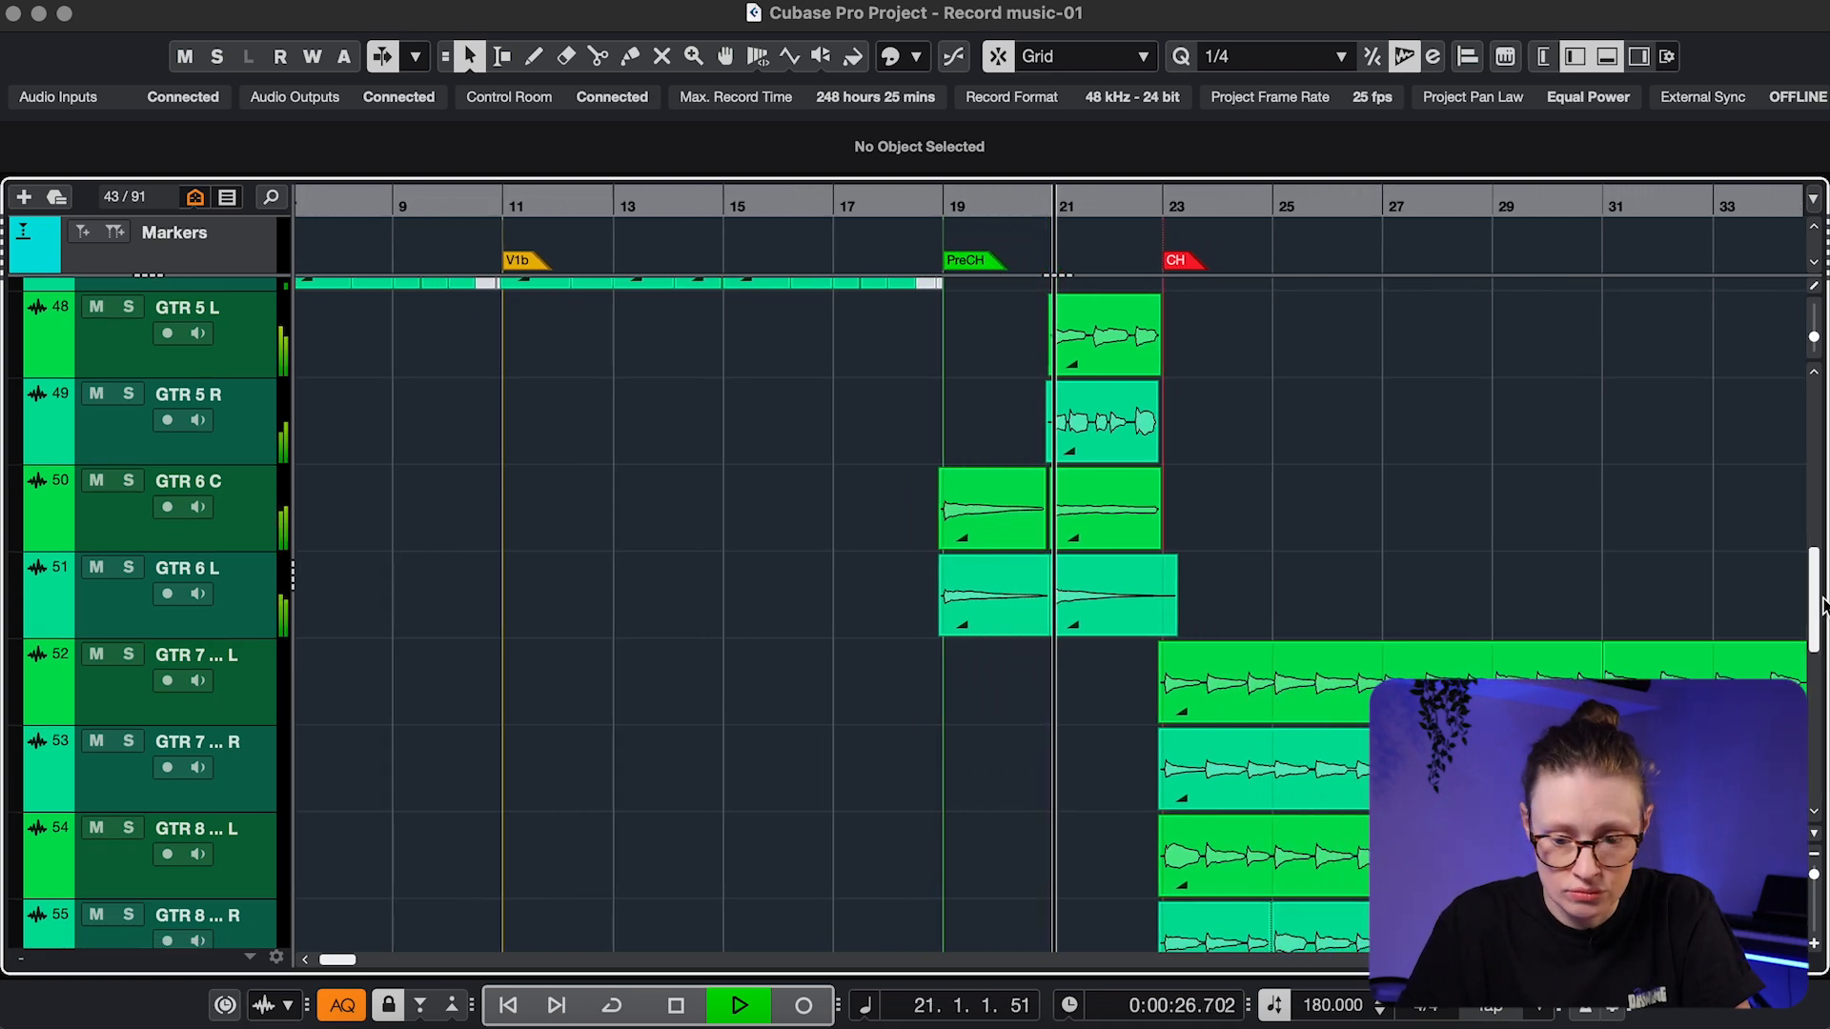
pyautogui.moveTo(1821, 606); pyautogui.dragTo(1820, 664)
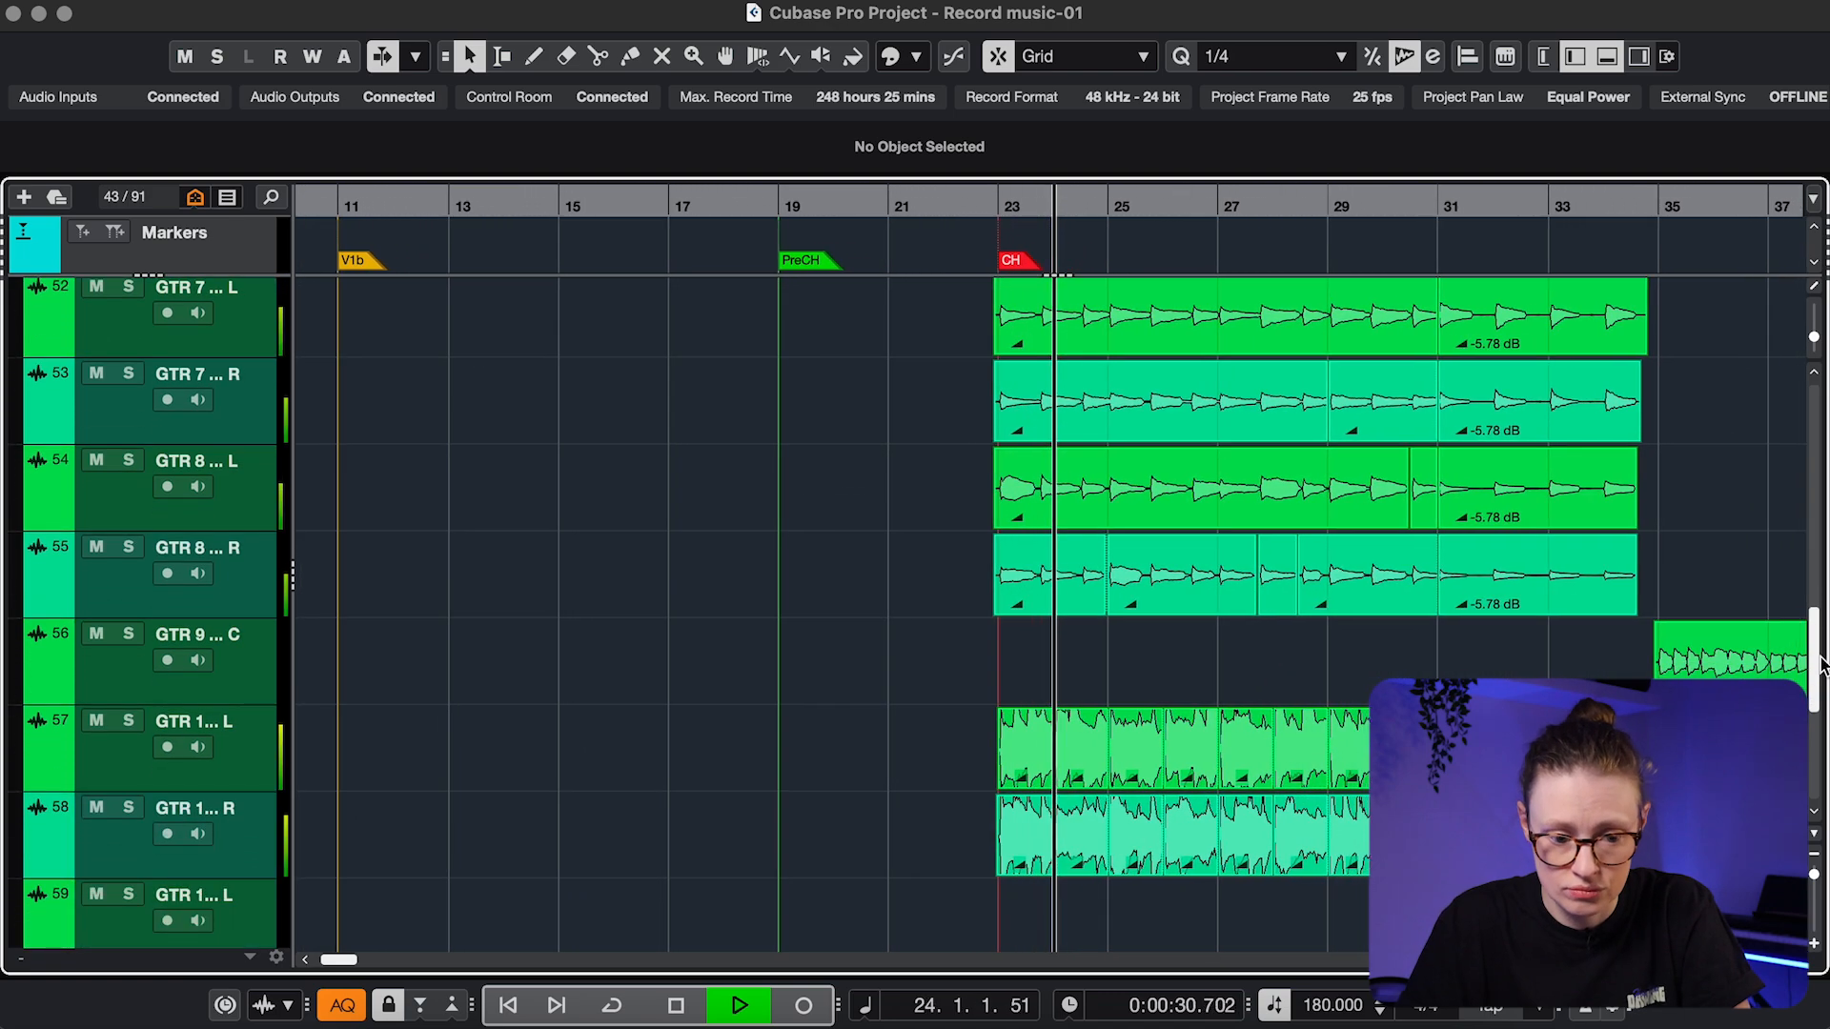